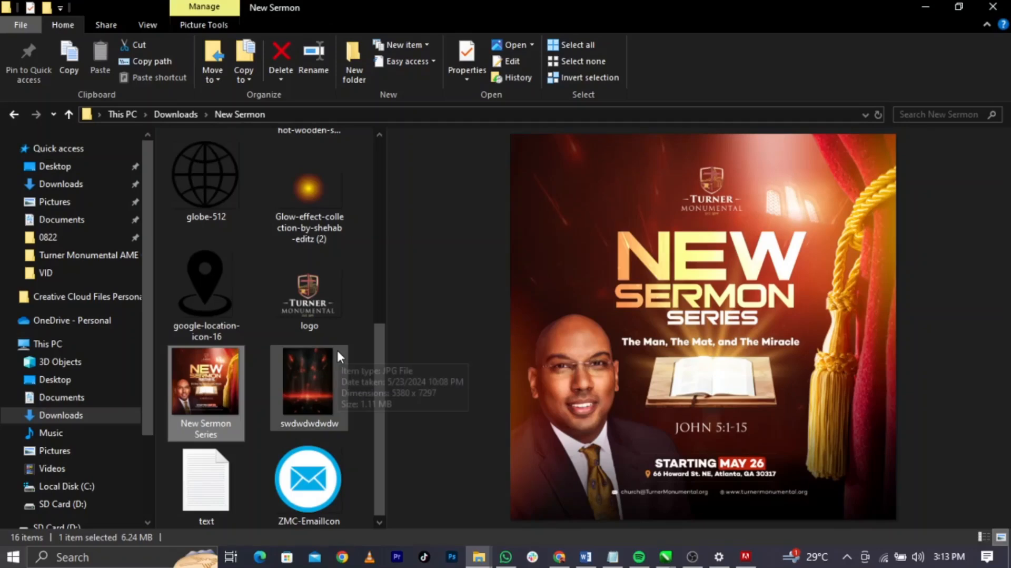
# Preview the curtain, lectern, bible and headshot images in the New Sermon folder.
pyautogui.scroll(5, 340, 290)
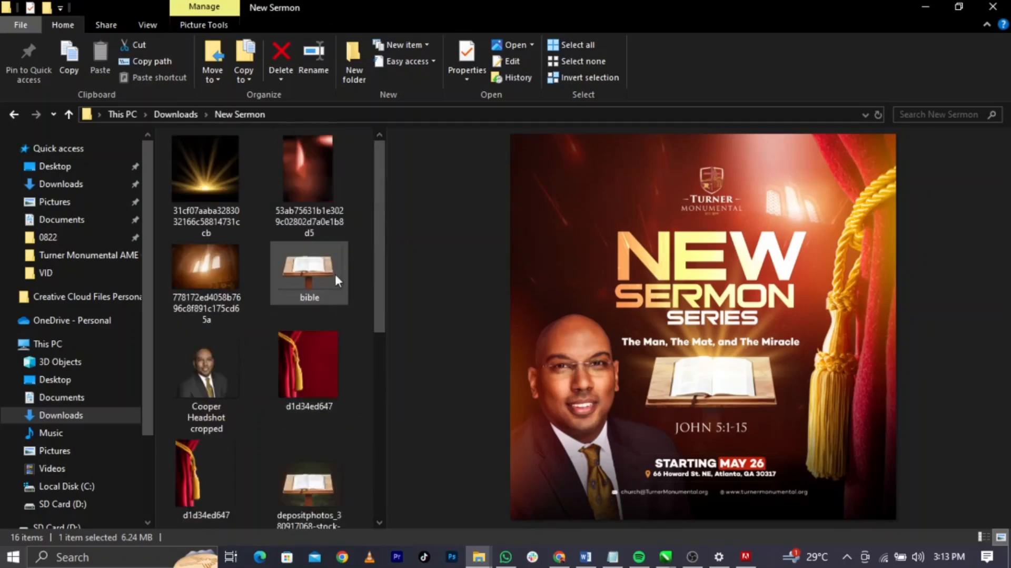
pyautogui.click(298, 406)
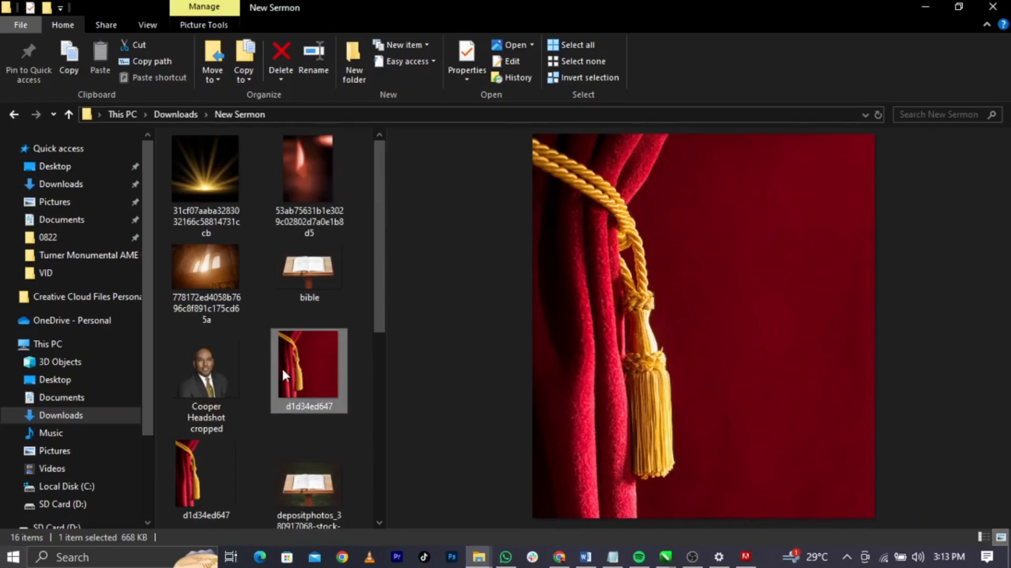
pyautogui.click(209, 499)
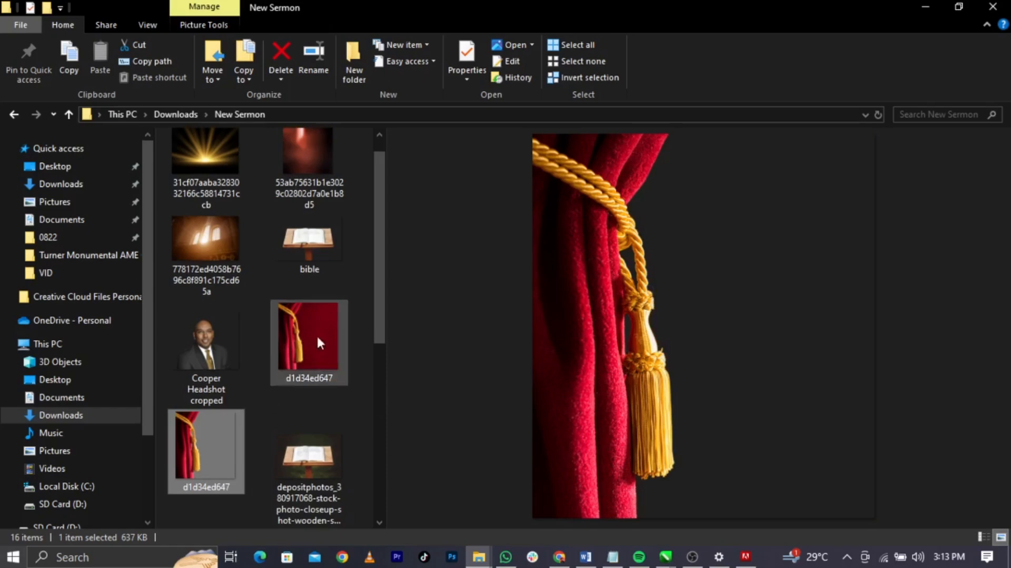
pyautogui.click(317, 460)
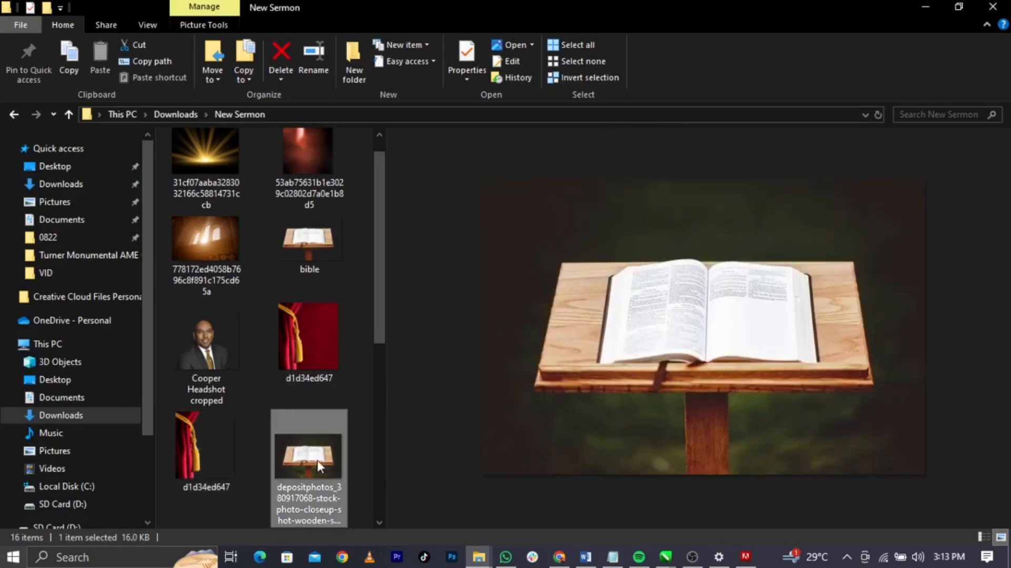
pyautogui.click(317, 251)
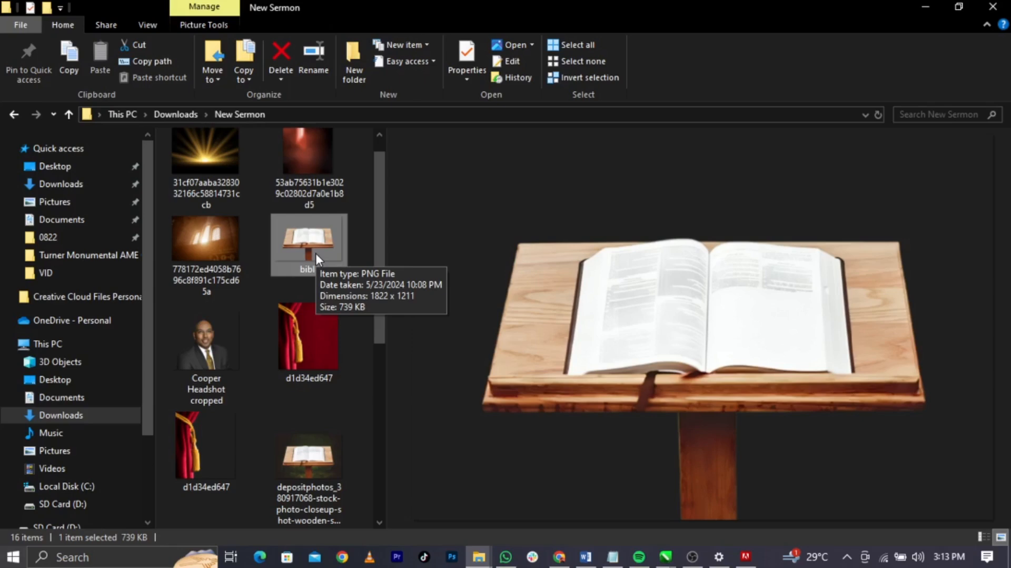
pyautogui.click(240, 344)
pyautogui.scroll(-5, 241, 344)
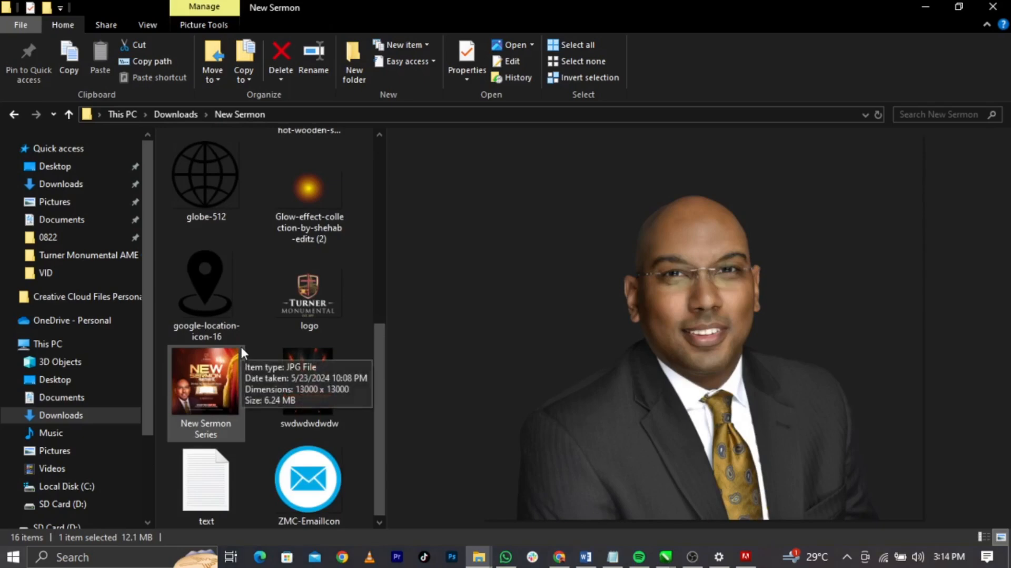
# Switch to CorelDRAW and review the flyer copy and the list of fonts in the Notepad text file.
pyautogui.click(666, 557)
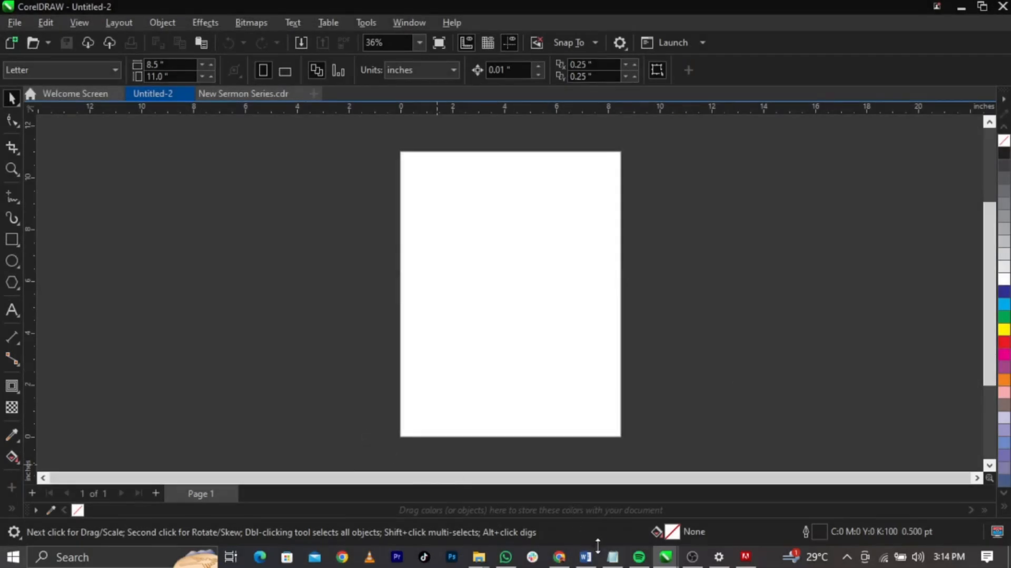
pyautogui.click(612, 557)
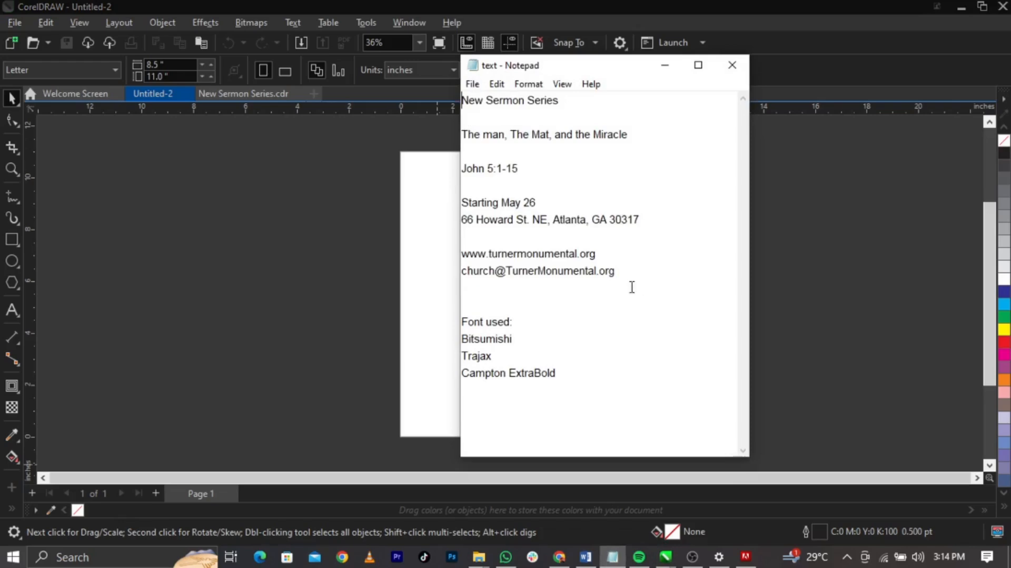
pyautogui.moveTo(632, 287); pyautogui.dragTo(461, 100)
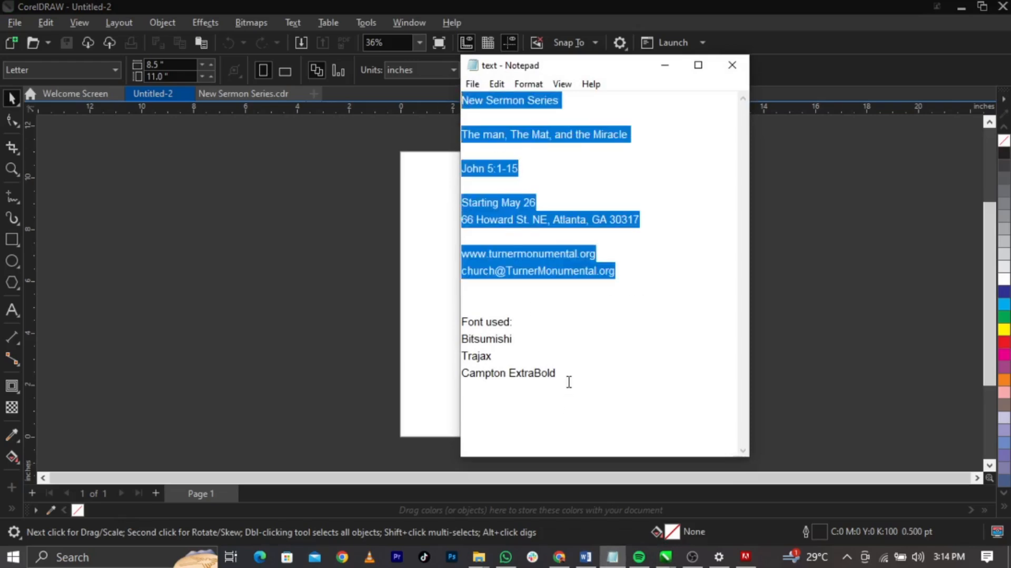
pyautogui.moveTo(569, 382); pyautogui.dragTo(459, 329)
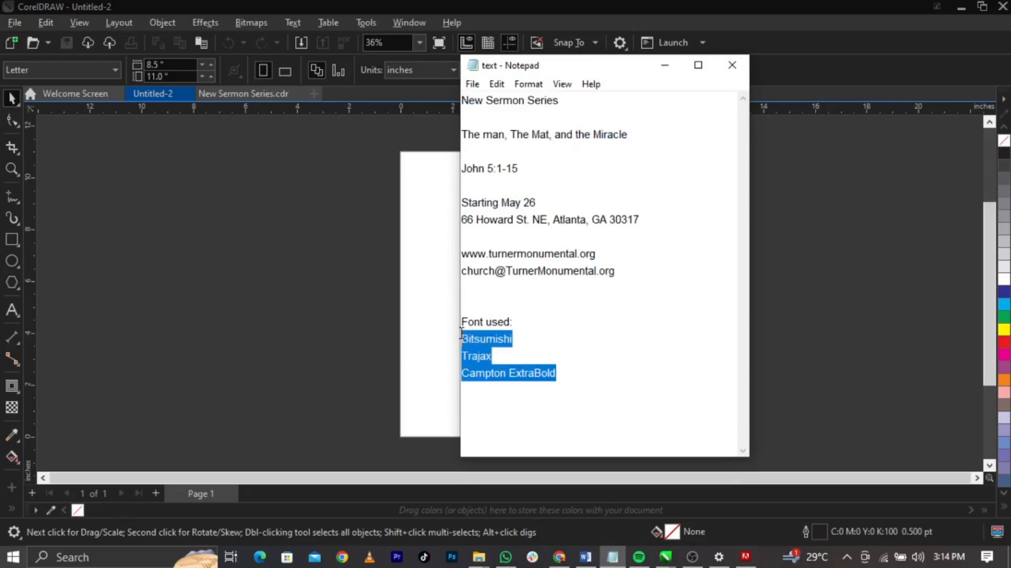
pyautogui.click(415, 274)
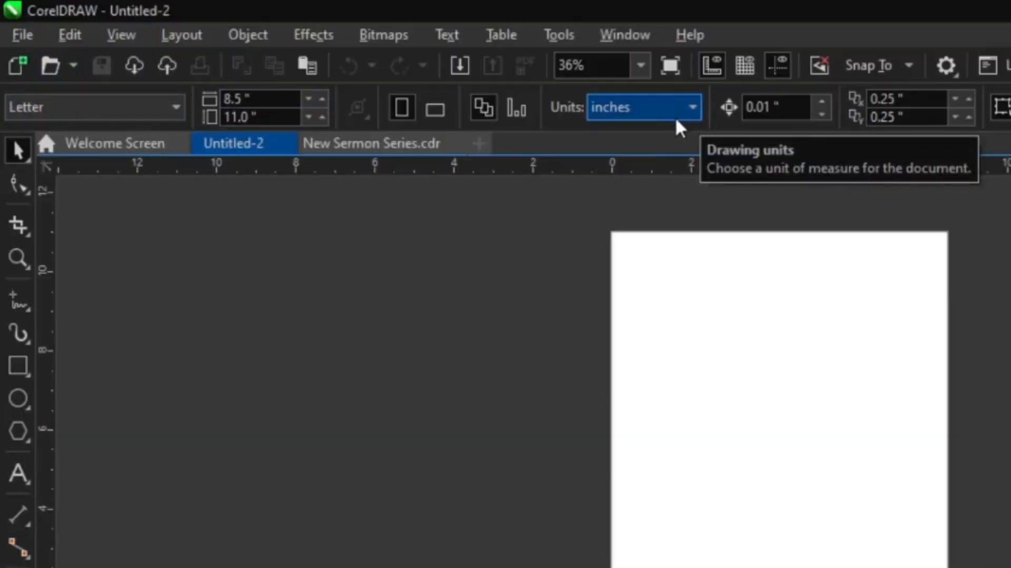
# Set the drawing units to inches and the page size to 10 by 10 inches.
pyautogui.click(676, 116)
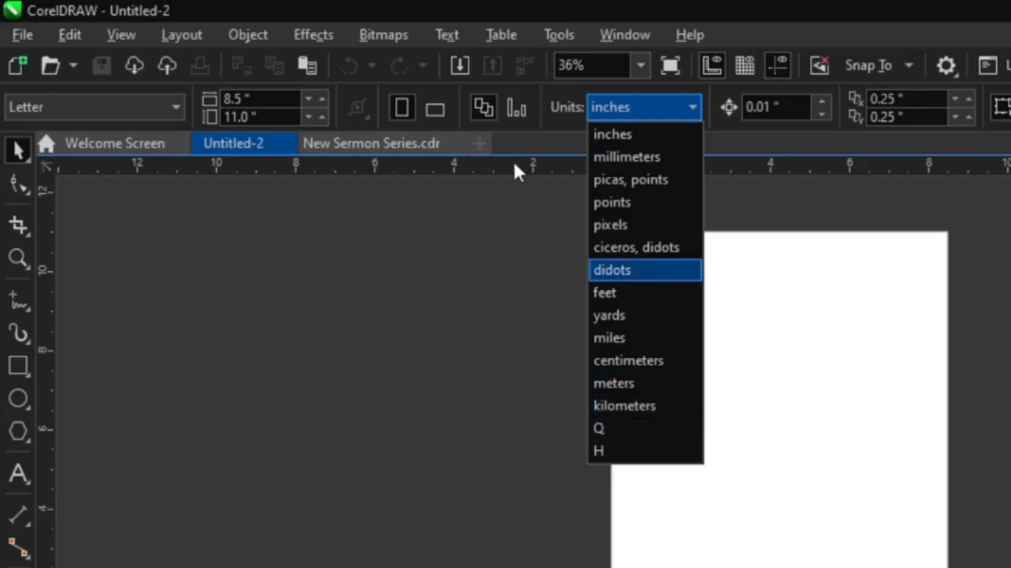
pyautogui.click(612, 138)
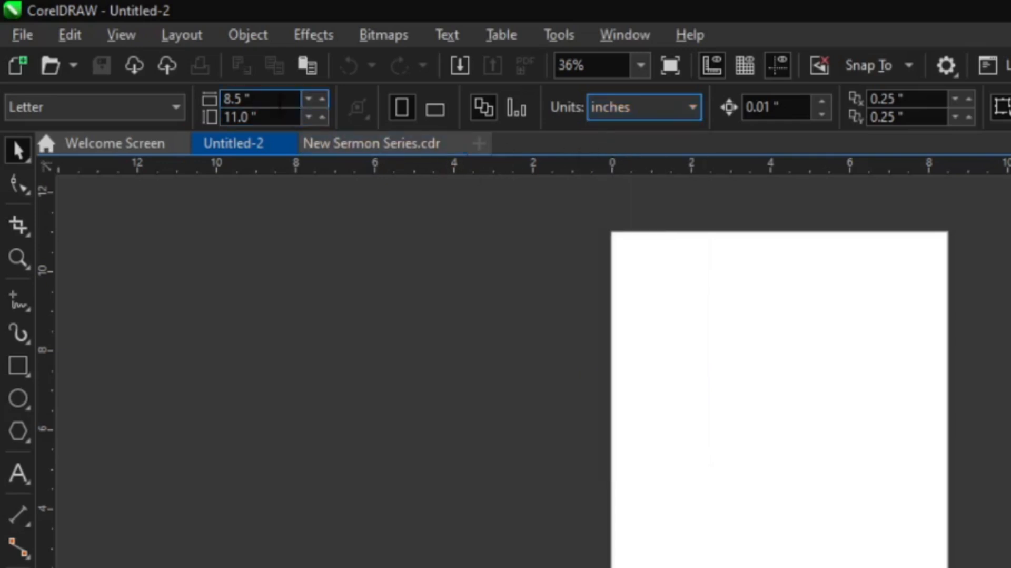
pyautogui.click(280, 99)
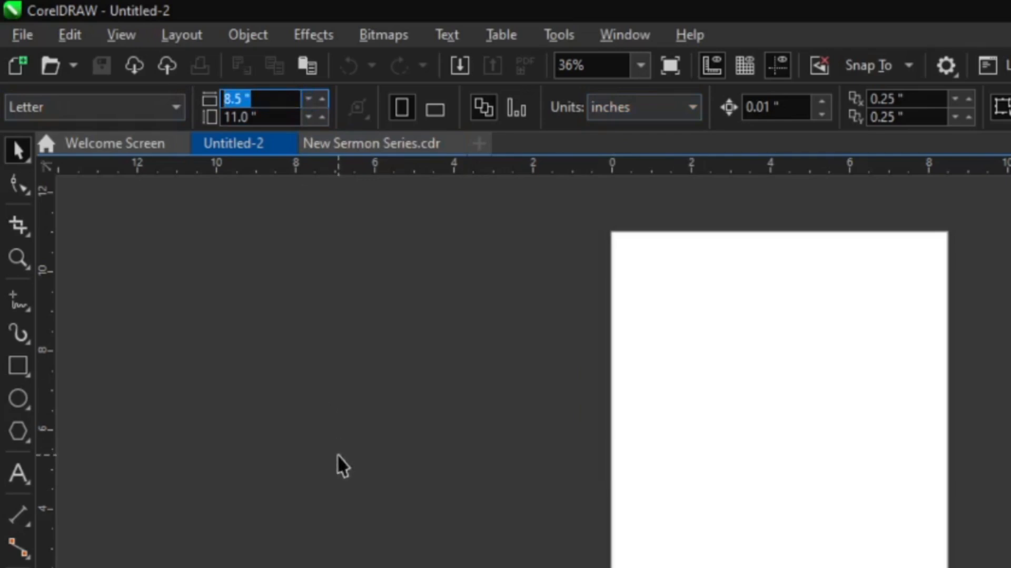
pyautogui.write('12')
pyautogui.press('BackSpace')
pyautogui.write('0')
pyautogui.press('Tab')
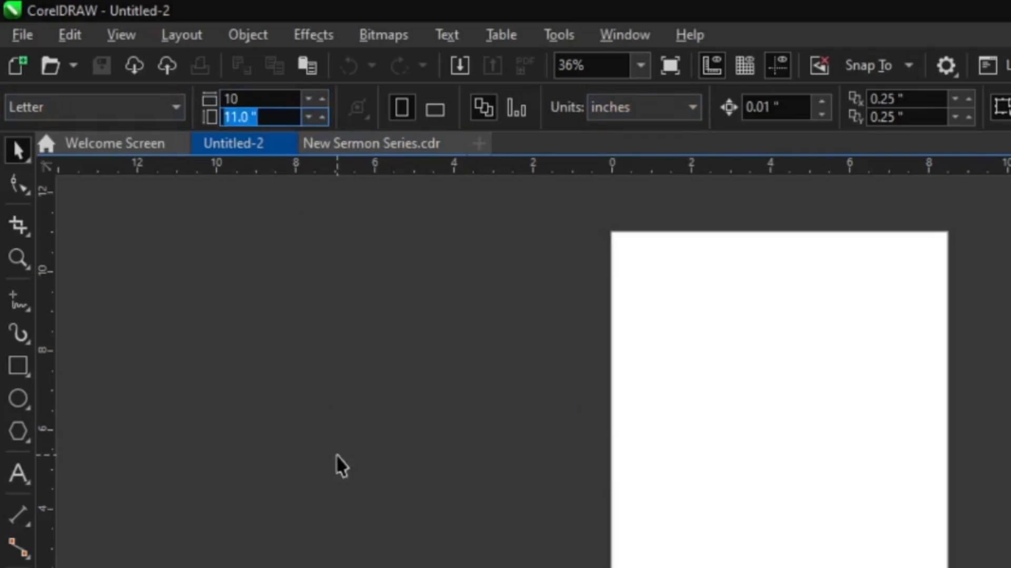
pyautogui.write('10')
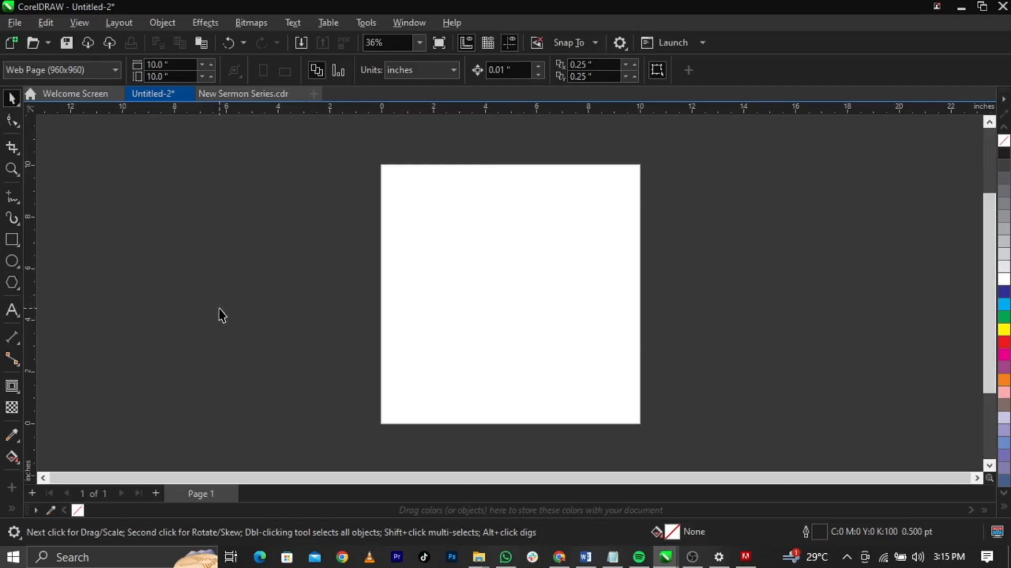
# Create a rectangle matching the full 10 by 10 inch page as a page frame.
pyautogui.hotkey('shift', 'F4')
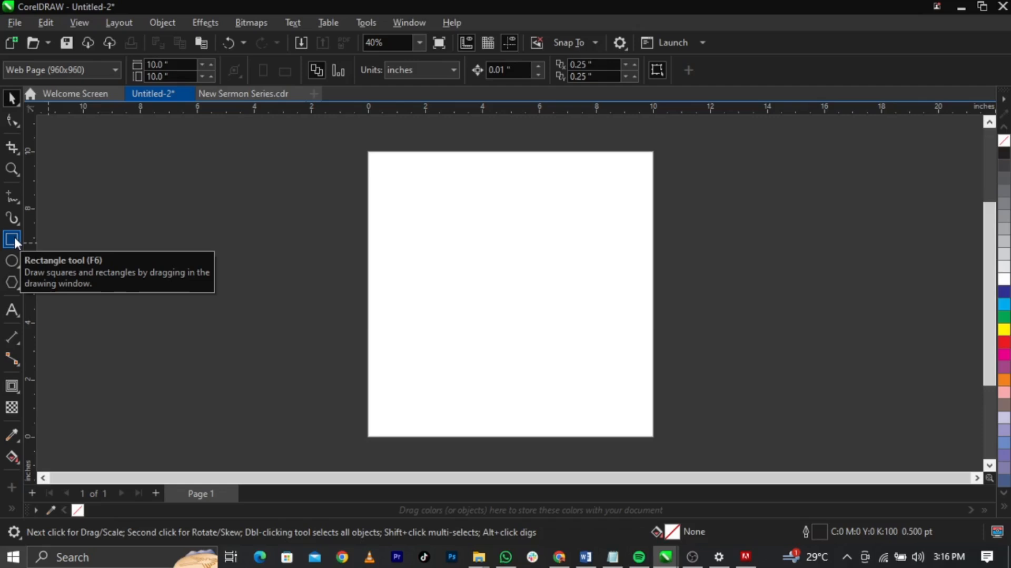
pyautogui.doubleClick(13, 239)
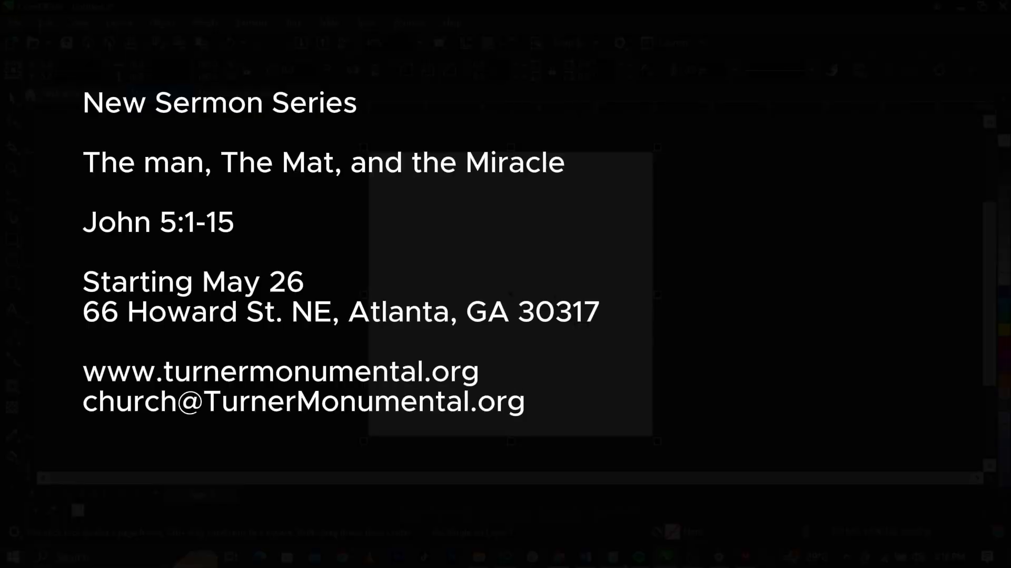
# Switch to the Notepad text file, examine the "New Sermon Series" title wording, and return to the drawing.
pyautogui.hotkey('alt', 'Tab')
pyautogui.click(706, 213)
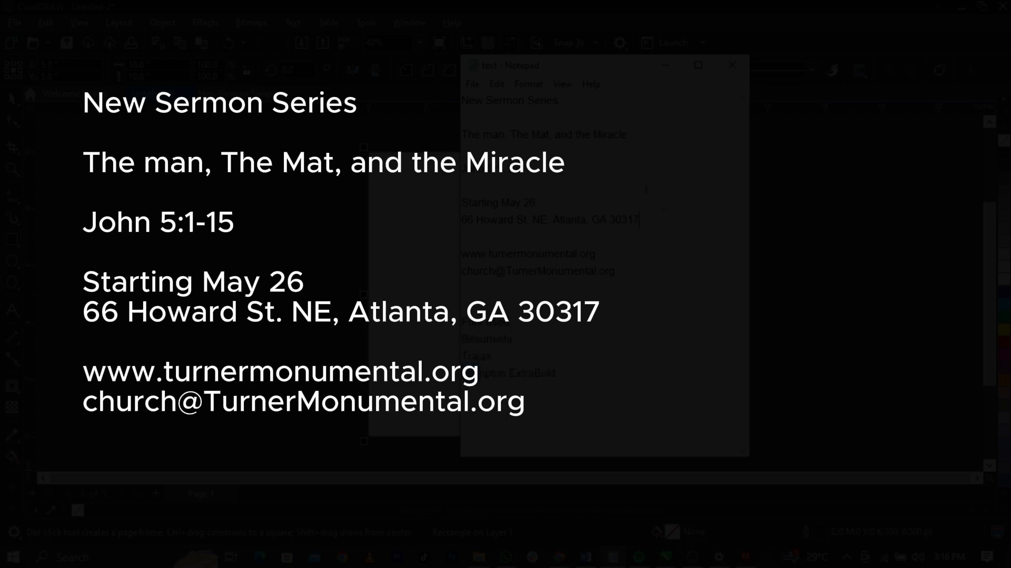
pyautogui.moveTo(572, 100); pyautogui.dragTo(463, 101)
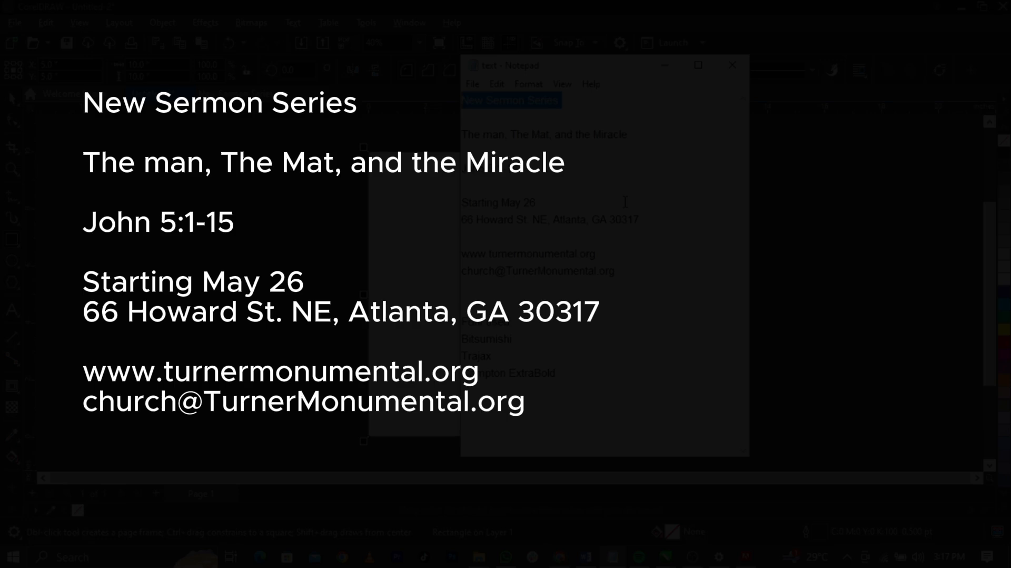
pyautogui.click(612, 123)
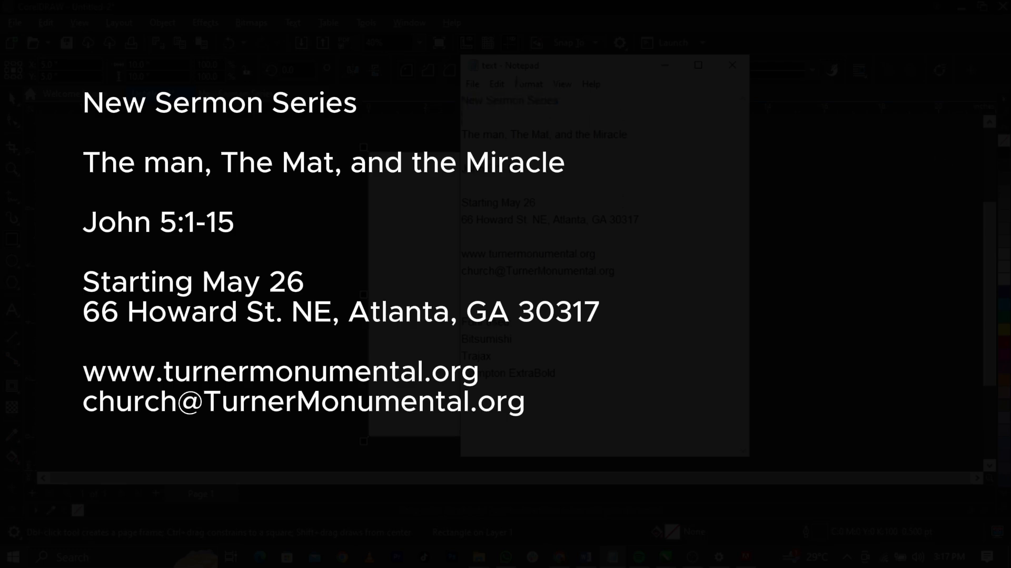
pyautogui.moveTo(463, 102); pyautogui.dragTo(529, 103)
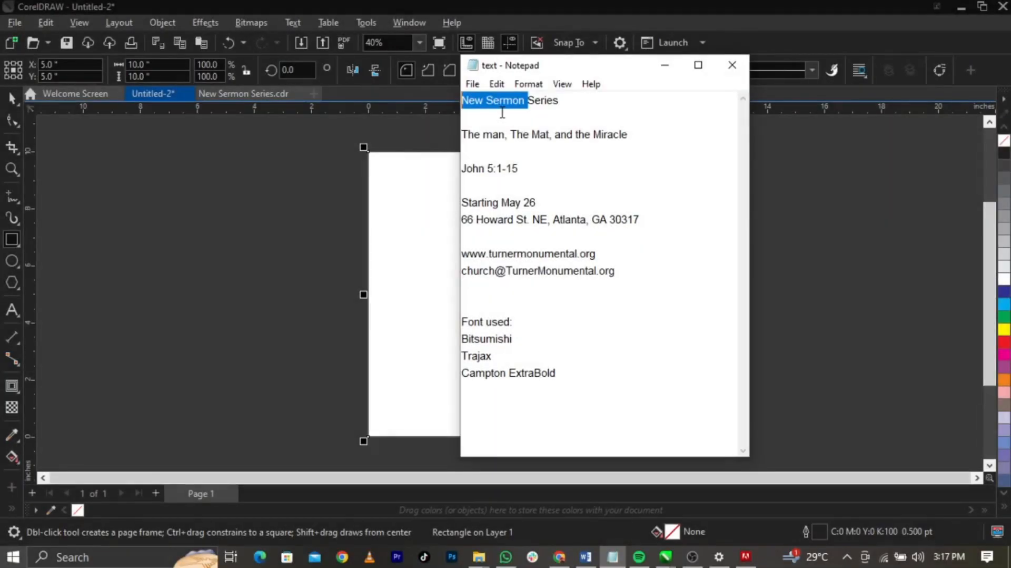
pyautogui.click(12, 99)
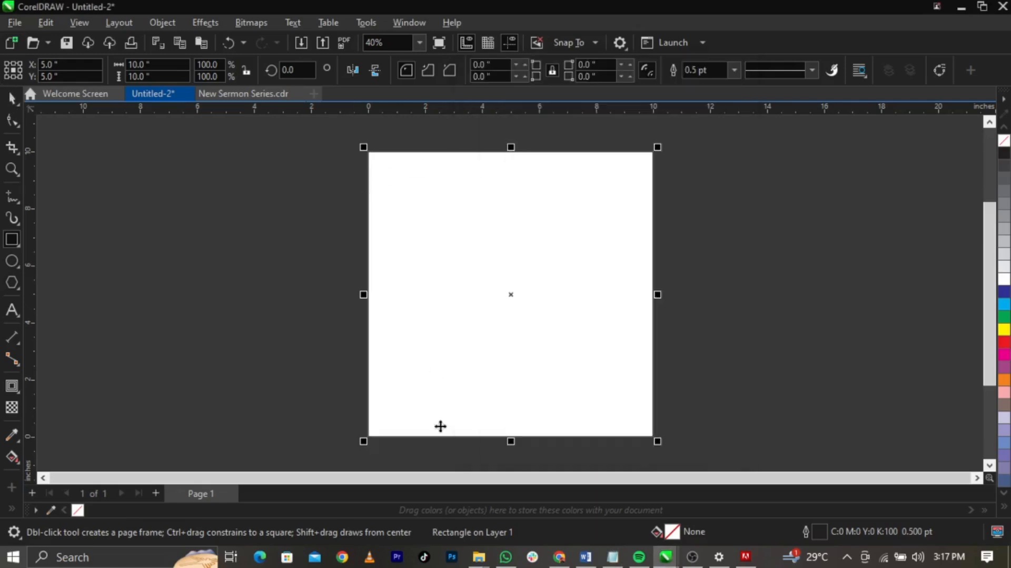
# Switch to File Explorer and preview the bible image and the cut-out curtain image in the New Sermon folder.
pyautogui.click(481, 561)
pyautogui.click(584, 534)
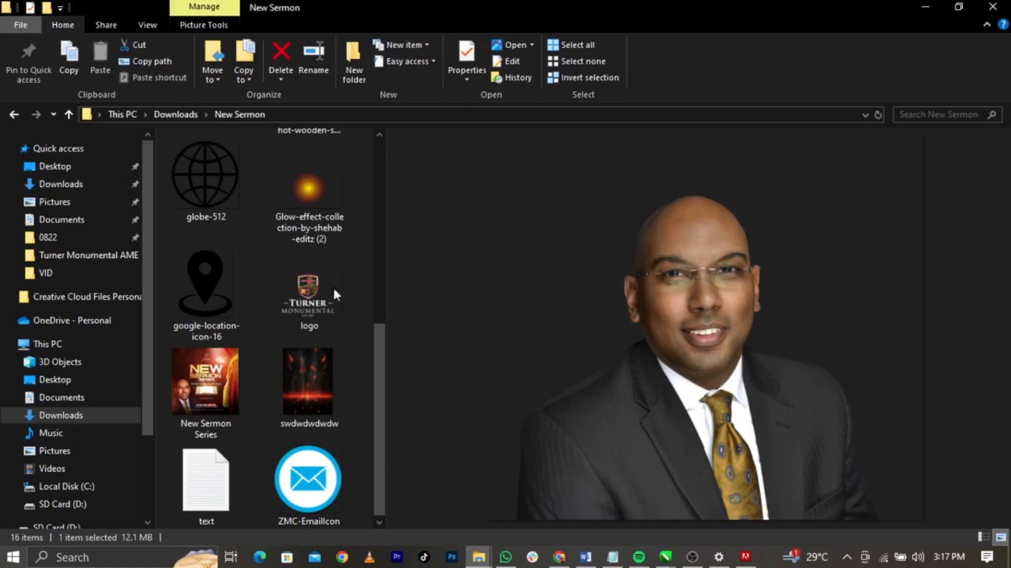
pyautogui.scroll(5, 283, 362)
pyautogui.click(297, 272)
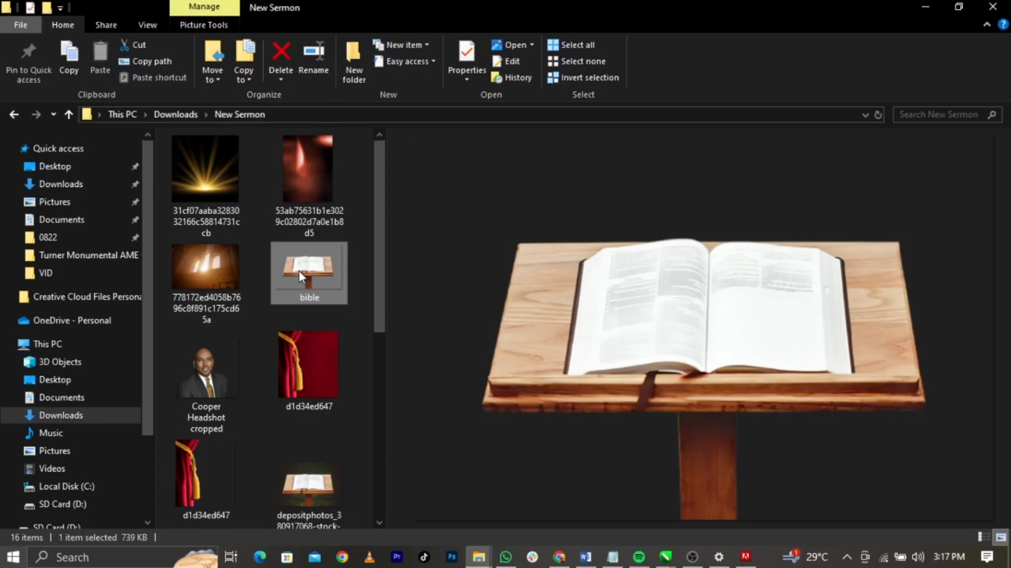
pyautogui.click(195, 460)
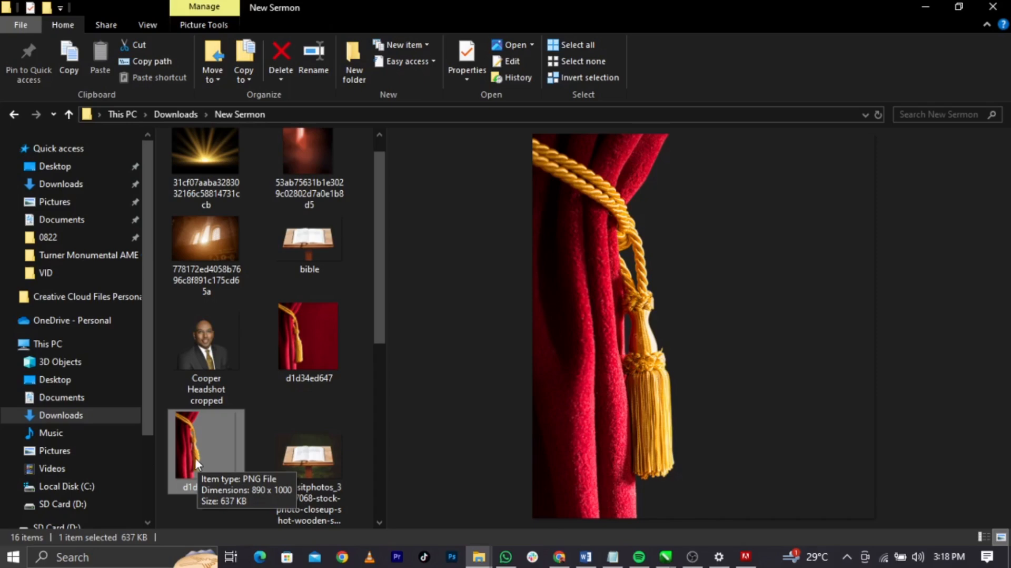
# Check the flyer copy in Notepad once more and return to CorelDRAW with nothing selected.
pyautogui.click(611, 559)
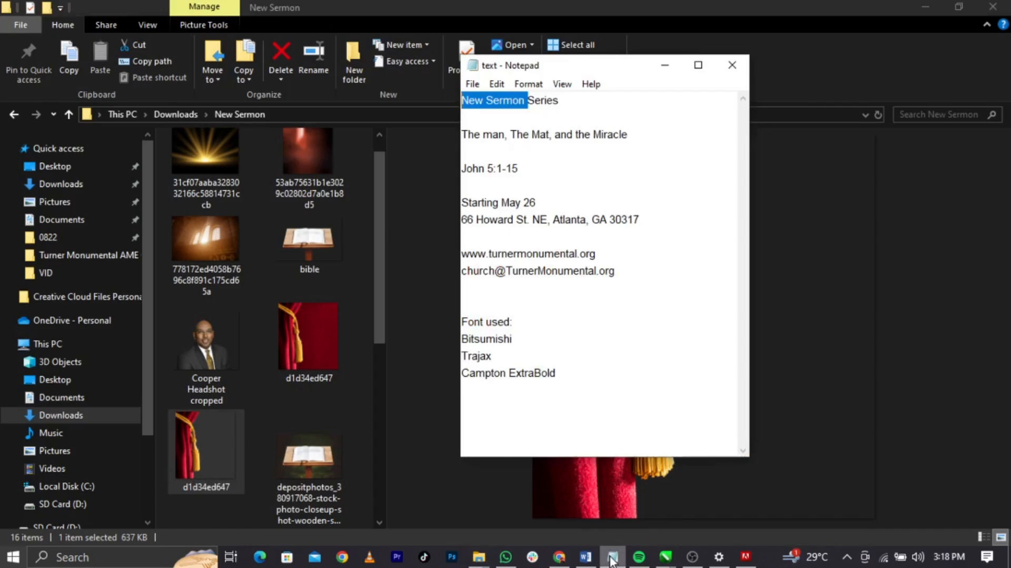
pyautogui.click(919, 8)
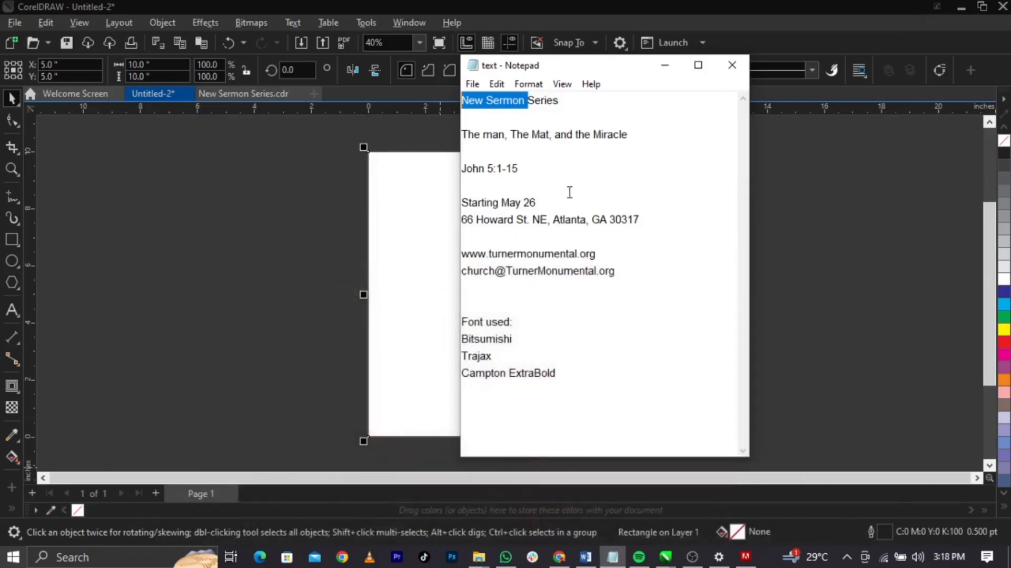
pyautogui.click(245, 237)
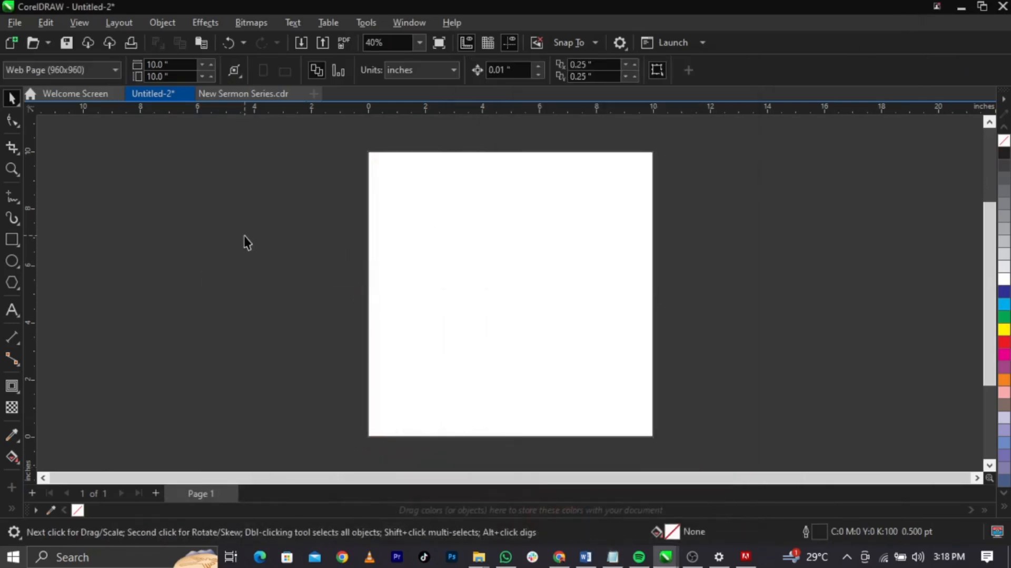
# Remove the outline from the 10 by 10 inch rectangle and centre it on the page.
pyautogui.moveTo(450, 280); pyautogui.dragTo(474, 280)
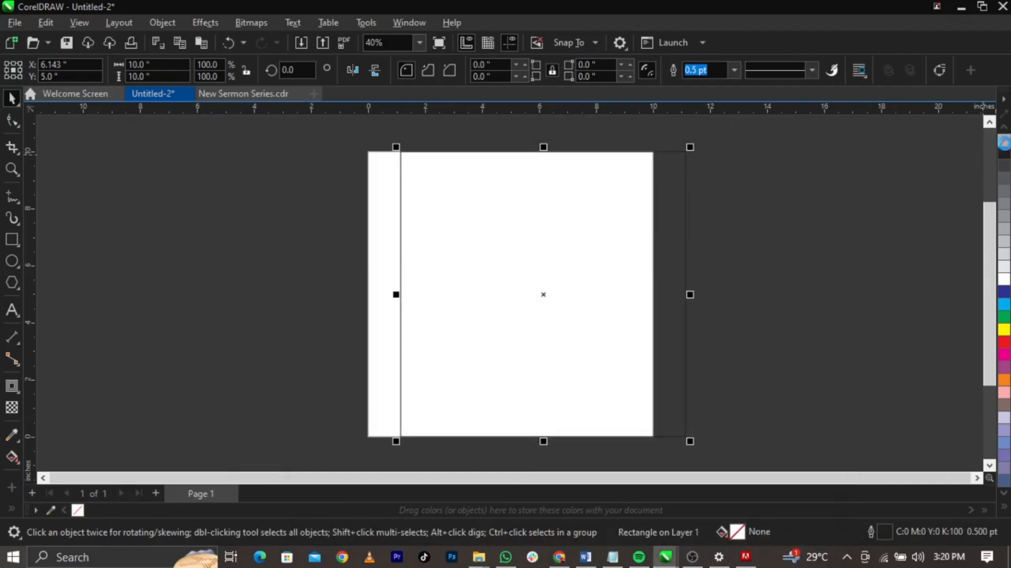
pyautogui.rightClick(1004, 141)
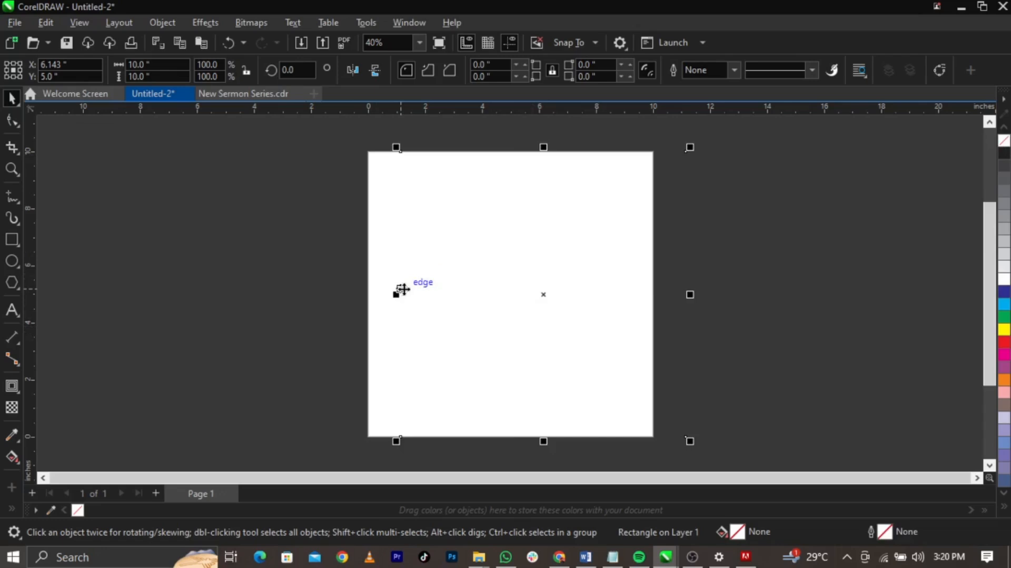
pyautogui.press('p')
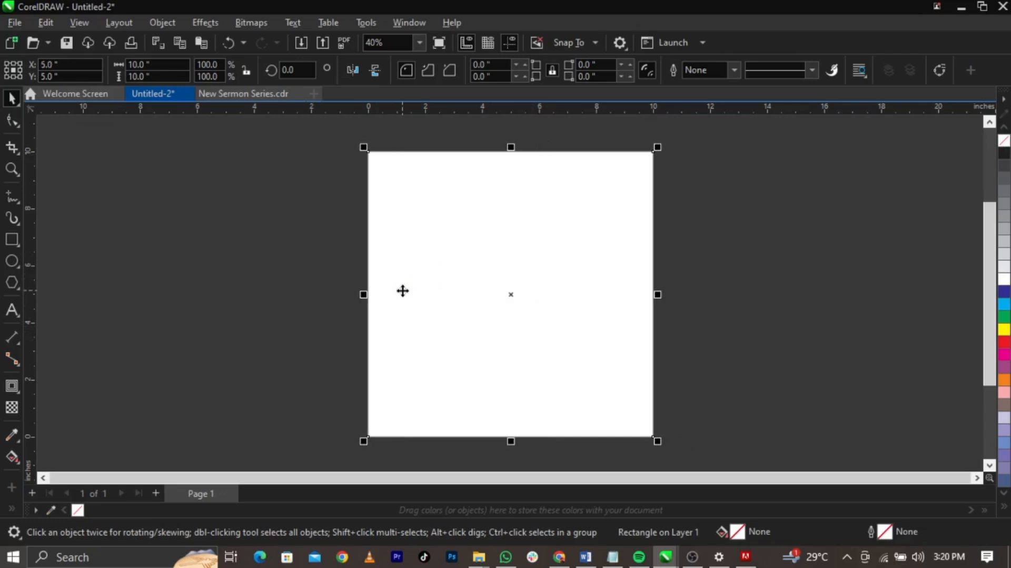
pyautogui.hotkey('shift', 'F4')
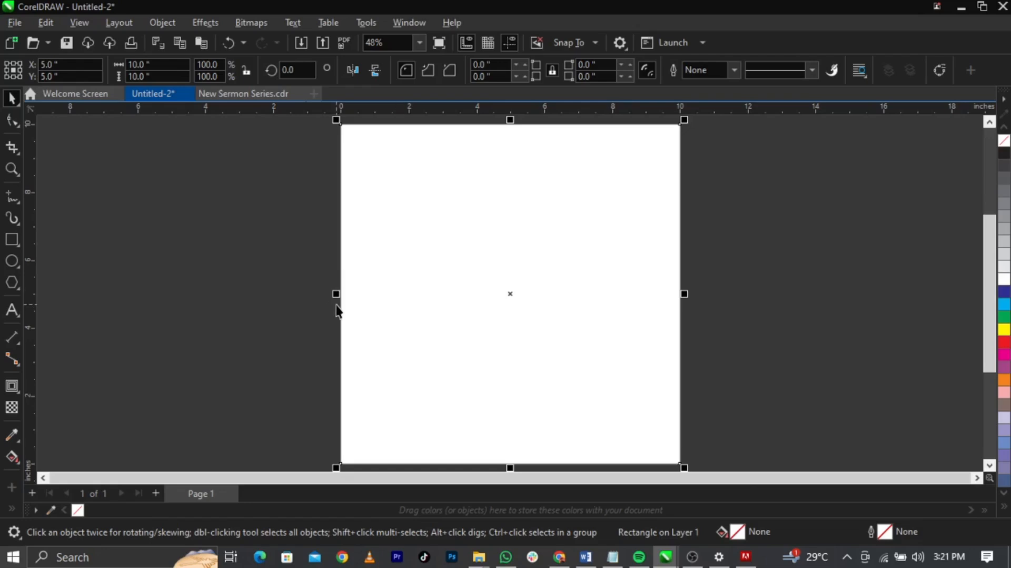
pyautogui.click(299, 286)
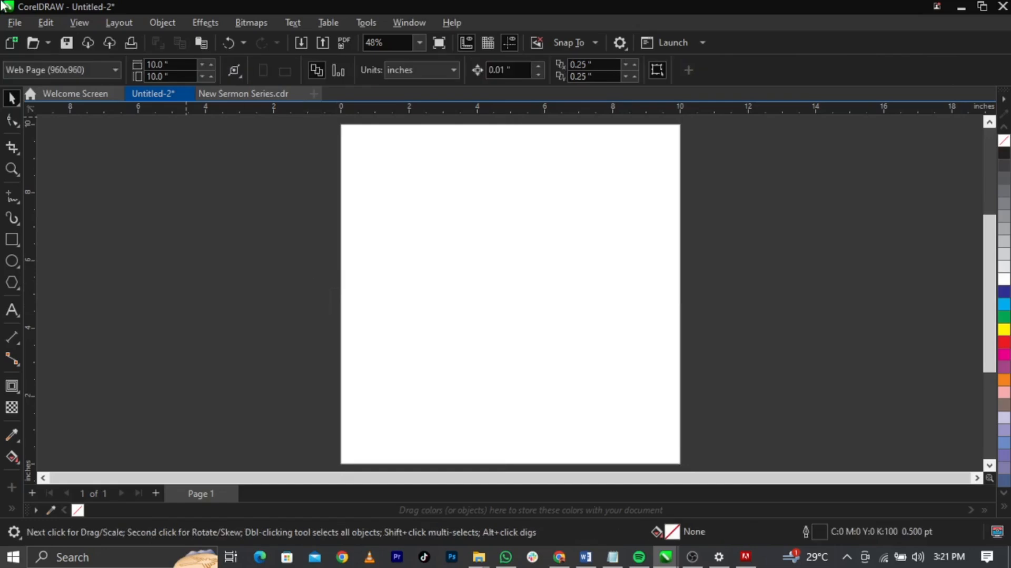
# Start an image import and browse to the New Sermon folder inside Downloads.
pyautogui.click(24, 24)
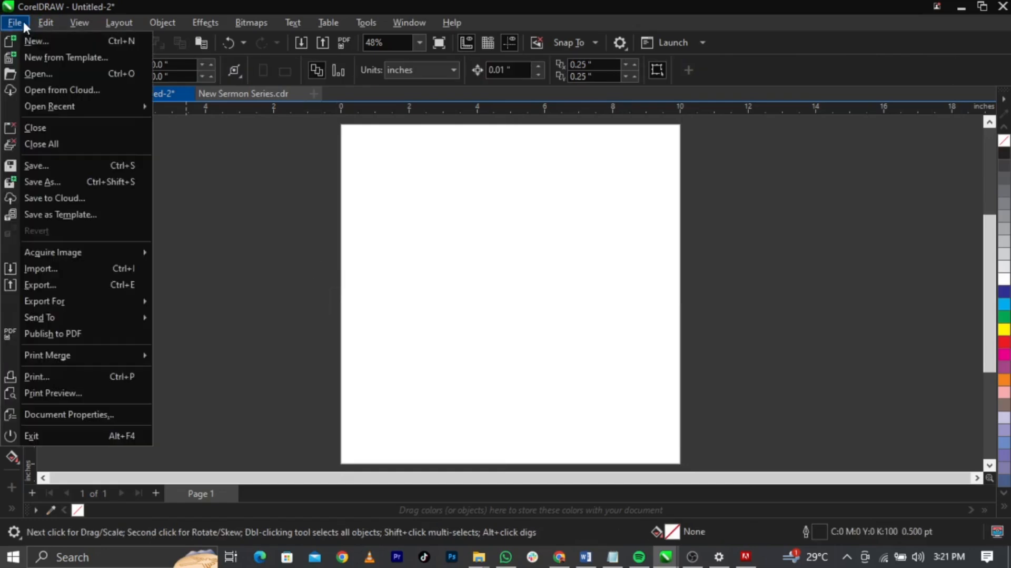
pyautogui.click(42, 271)
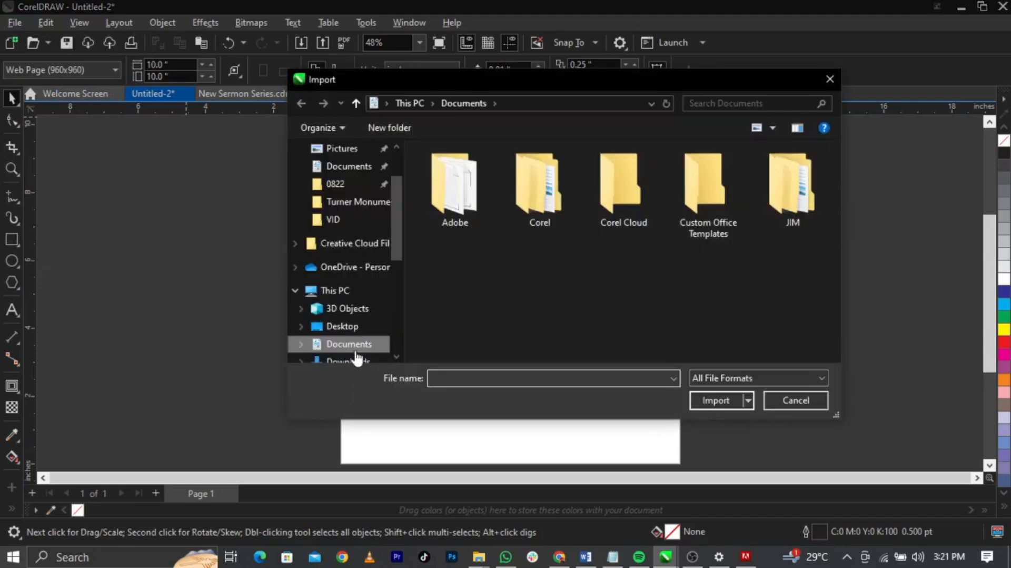
pyautogui.click(356, 359)
pyautogui.scroll(-2, 485, 274)
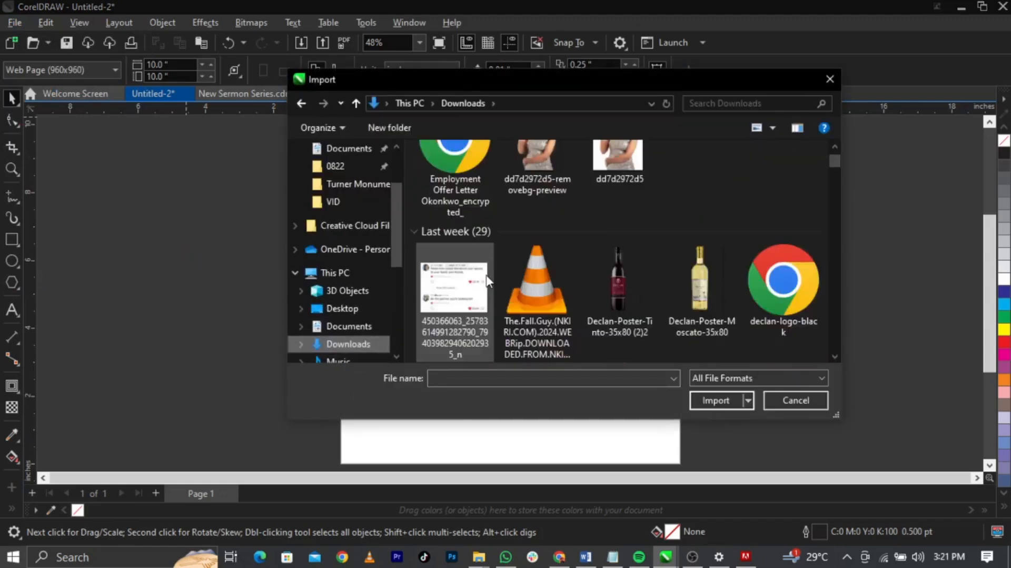
pyautogui.scroll(-10, 486, 280)
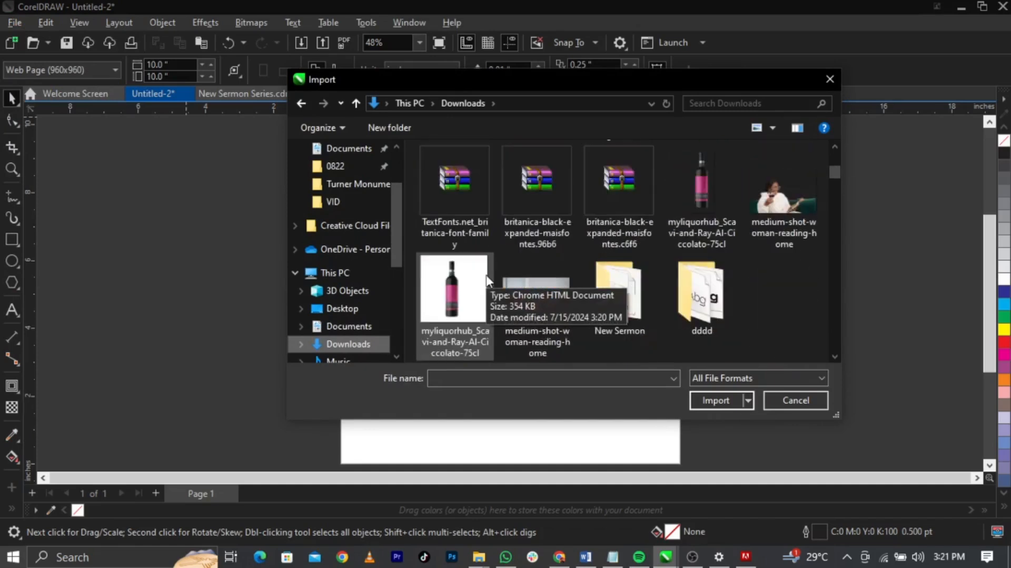
pyautogui.doubleClick(619, 292)
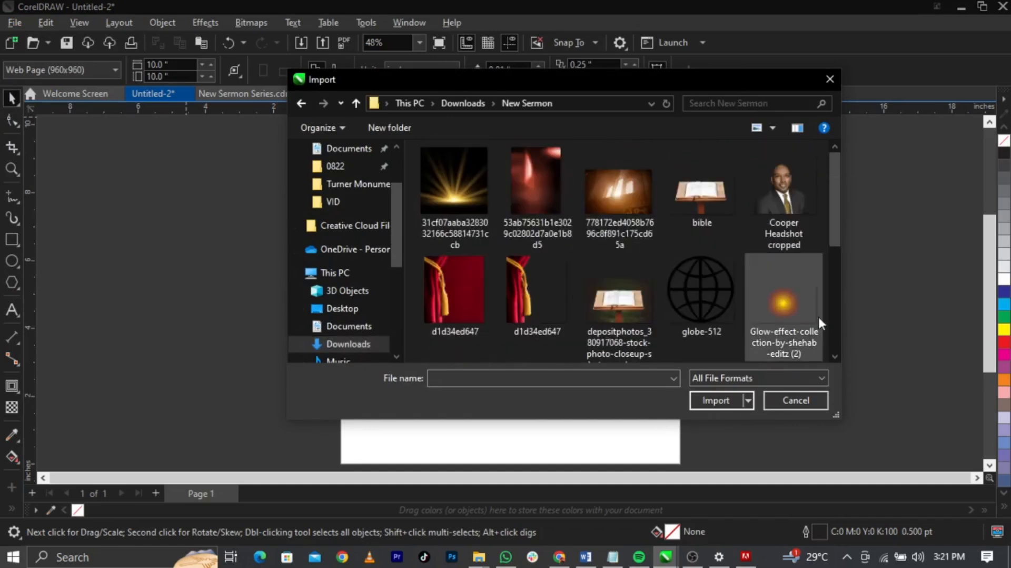
pyautogui.scroll(-3, 524, 243)
pyautogui.scroll(3, 525, 246)
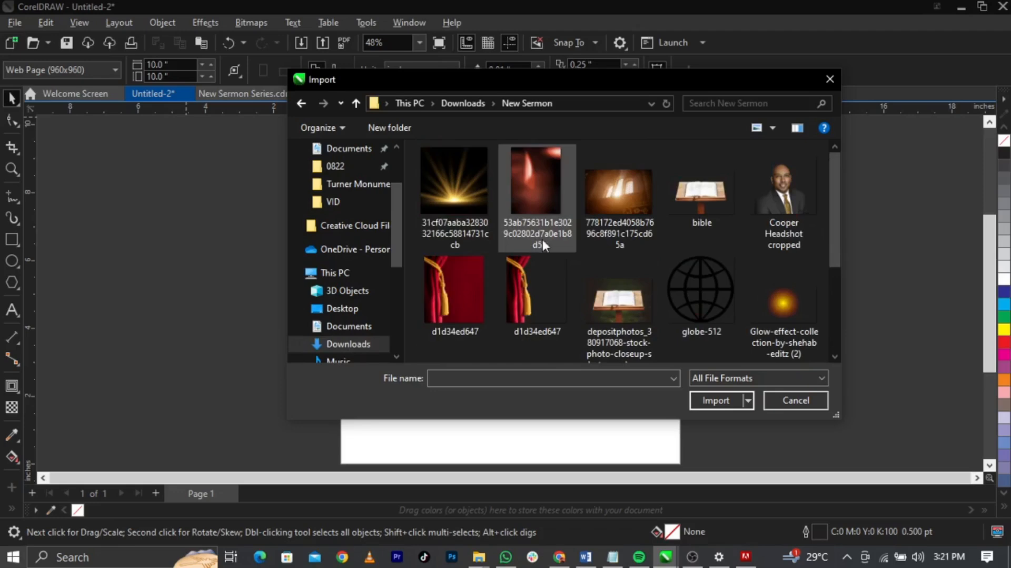
# Import the background and glow images, bible, headshot, cut-out curtain, logo and the globe, location and email icons together, skipping the finished flyer.
pyautogui.click(487, 199)
pyautogui.keyDown('shift'); pyautogui.click(618, 203); pyautogui.keyUp('shift')
pyautogui.keyDown('ctrl'); pyautogui.click(700, 193); pyautogui.keyUp('ctrl')
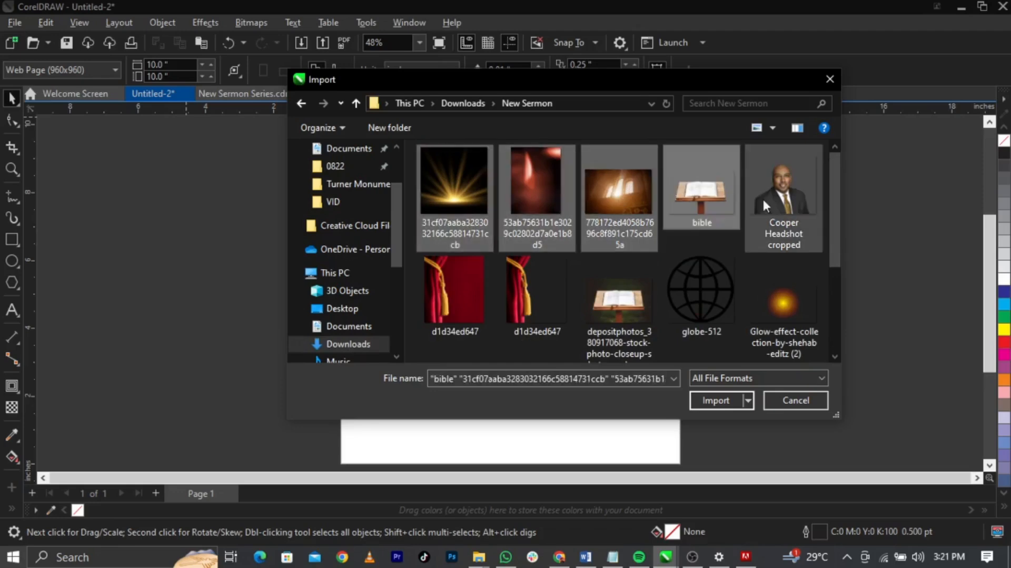
pyautogui.keyDown('ctrl'); pyautogui.click(784, 195); pyautogui.keyUp('ctrl')
pyautogui.keyDown('ctrl'); pyautogui.click(551, 298); pyautogui.keyUp('ctrl')
pyautogui.keyDown('ctrl'); pyautogui.click(763, 291); pyautogui.keyUp('ctrl')
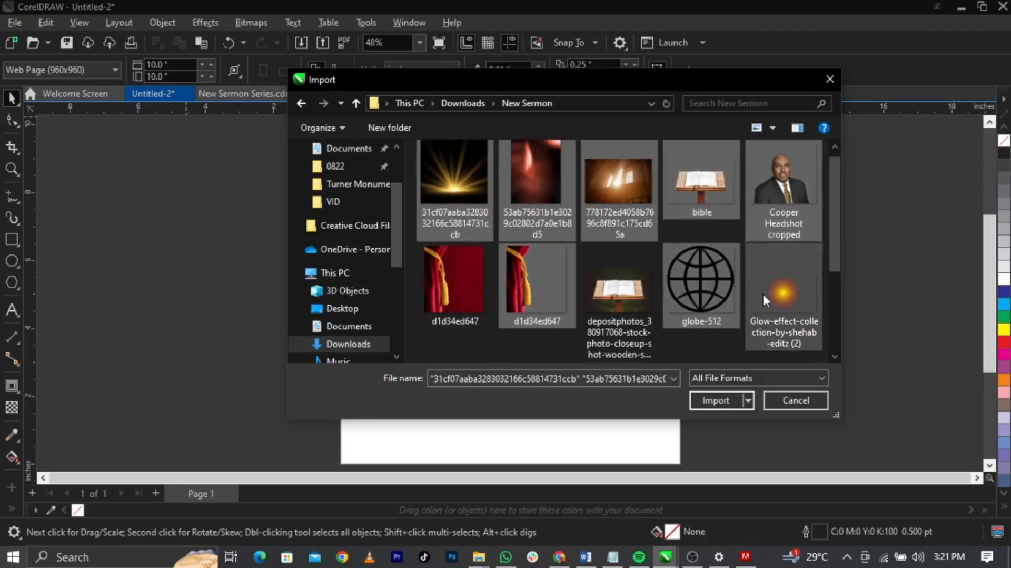
pyautogui.scroll(-2, 620, 295)
pyautogui.keyDown('ctrl'); pyautogui.click(466, 302); pyautogui.keyUp('ctrl')
pyautogui.keyDown('ctrl'); pyautogui.click(549, 323); pyautogui.keyUp('ctrl')
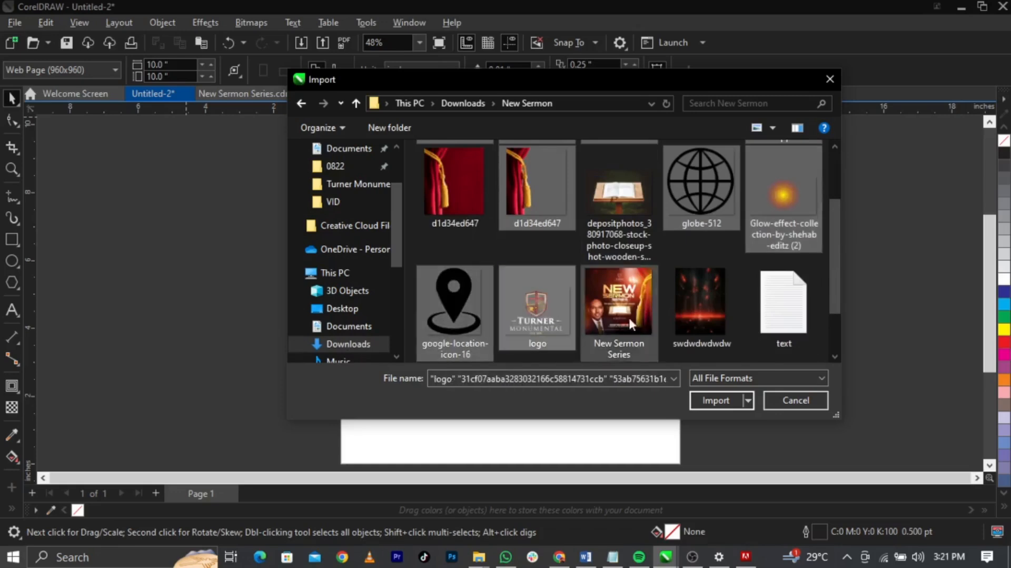
pyautogui.keyDown('ctrl'); pyautogui.click(695, 307); pyautogui.keyUp('ctrl')
pyautogui.scroll(-2, 694, 306)
pyautogui.keyDown('ctrl'); pyautogui.click(454, 316); pyautogui.keyUp('ctrl')
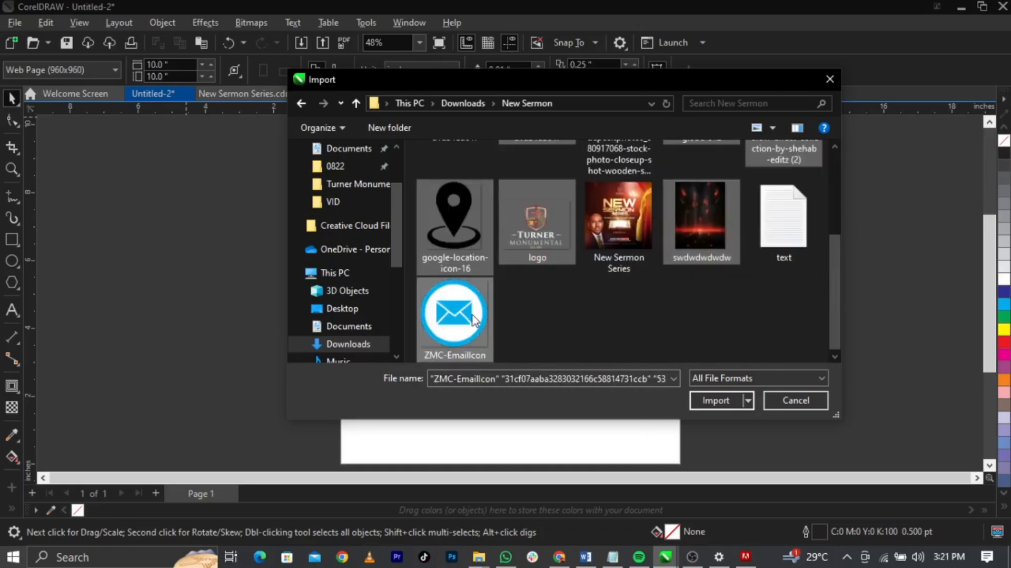
pyautogui.click(716, 400)
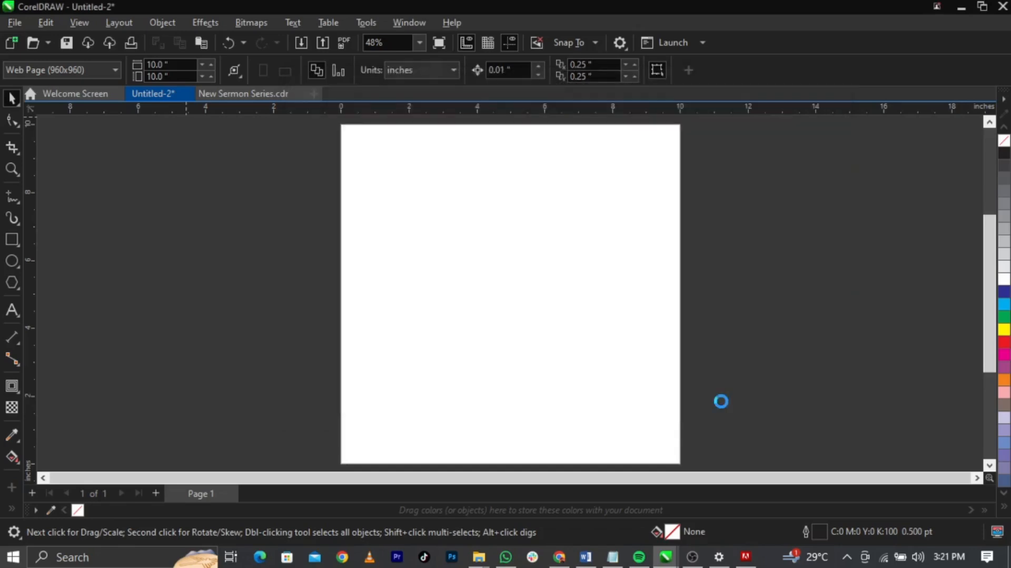
# Place the light rays, red flame, sunlit window, bible, headshot and curtain images as small pictures on the pasteboard beside the page.
pyautogui.click(77, 237)
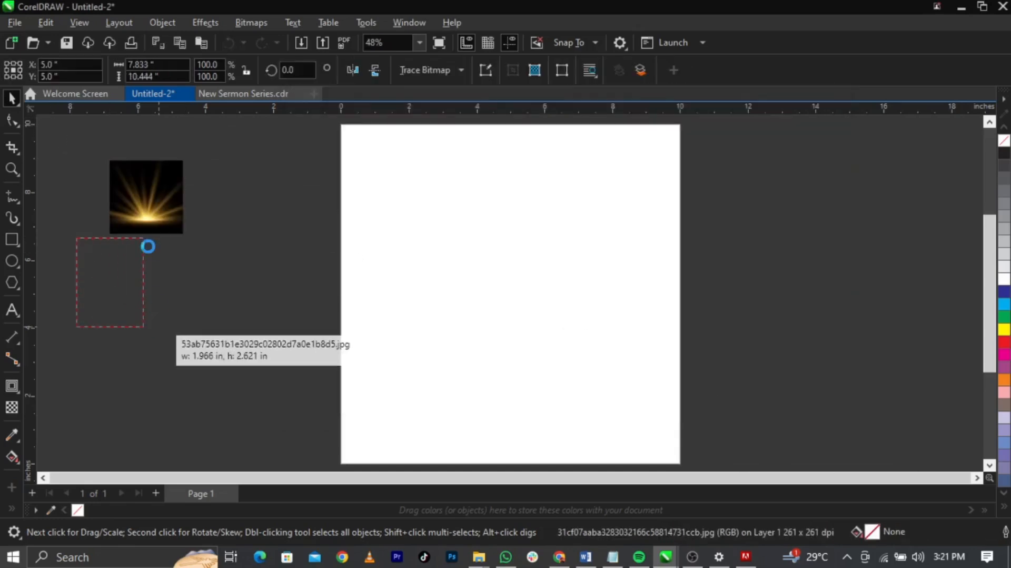
pyautogui.click(149, 246)
pyautogui.click(208, 207)
pyautogui.moveTo(227, 161); pyautogui.dragTo(288, 238)
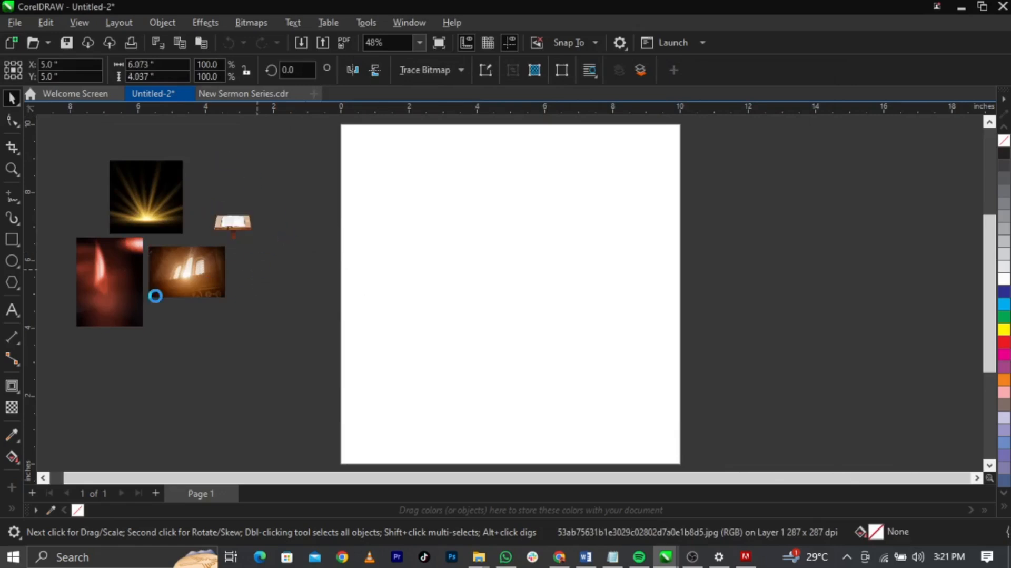
pyautogui.moveTo(177, 314); pyautogui.dragTo(231, 375)
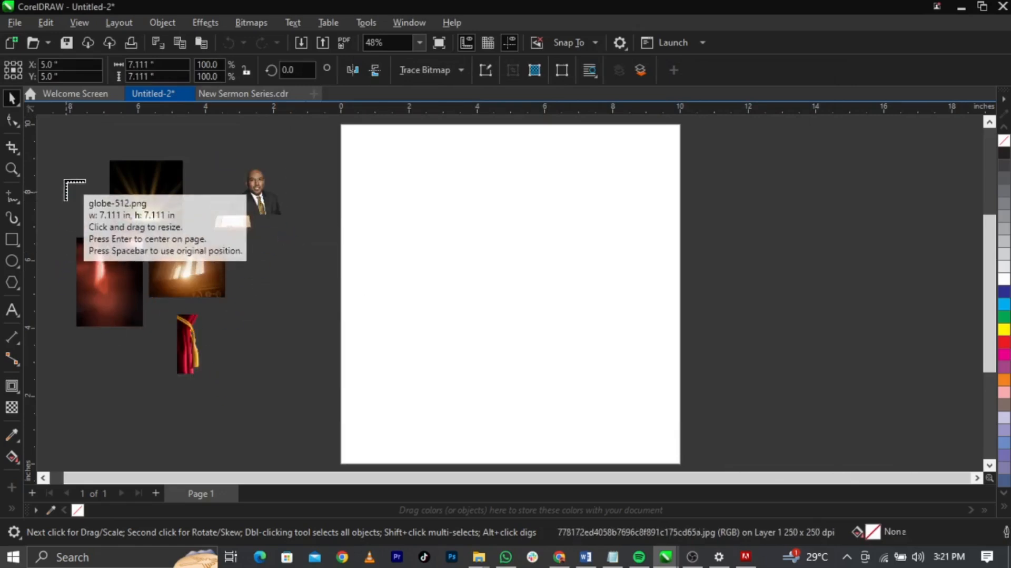
# Place the globe, glow, location icon, logo, dark red background and email icon at small sizes on the pasteboard beside the page.
pyautogui.moveTo(61, 170); pyautogui.dragTo(127, 244)
pyautogui.moveTo(108, 358); pyautogui.dragTo(156, 383)
pyautogui.moveTo(204, 344); pyautogui.dragTo(254, 406)
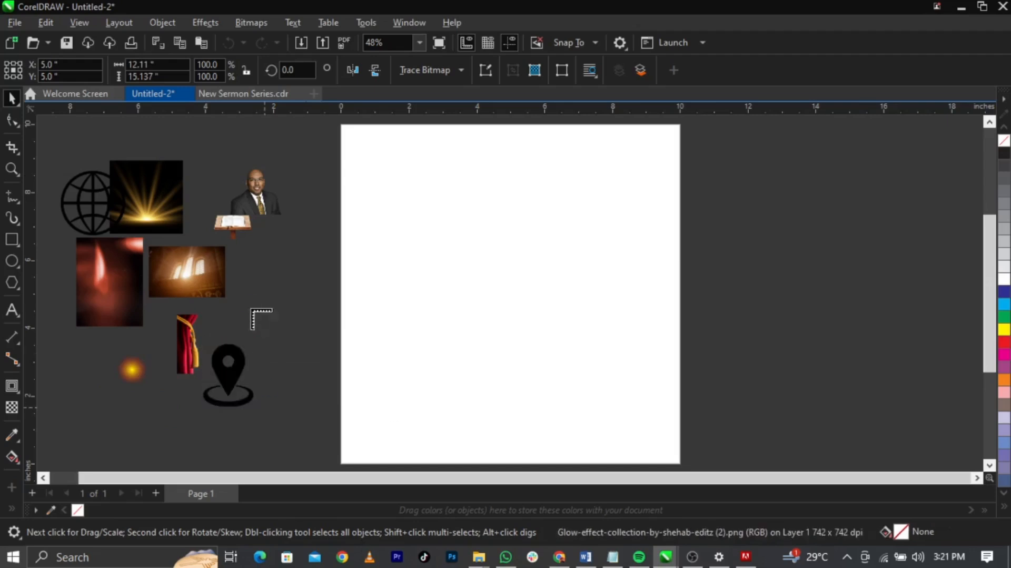
pyautogui.moveTo(259, 304); pyautogui.dragTo(321, 350)
pyautogui.moveTo(284, 247); pyautogui.dragTo(326, 300)
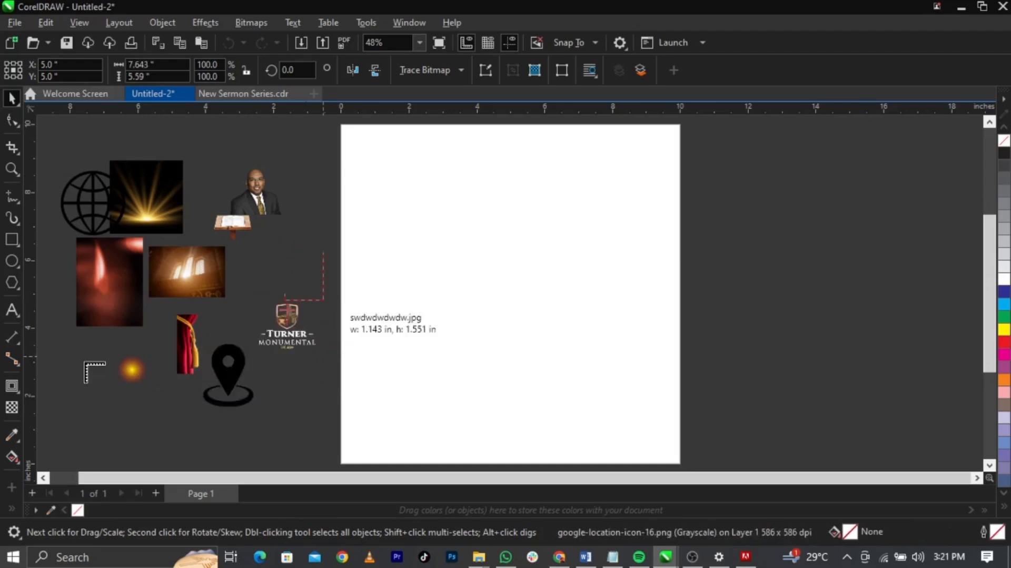
pyautogui.moveTo(76, 350); pyautogui.dragTo(121, 416)
pyautogui.moveTo(175, 383); pyautogui.dragTo(238, 440)
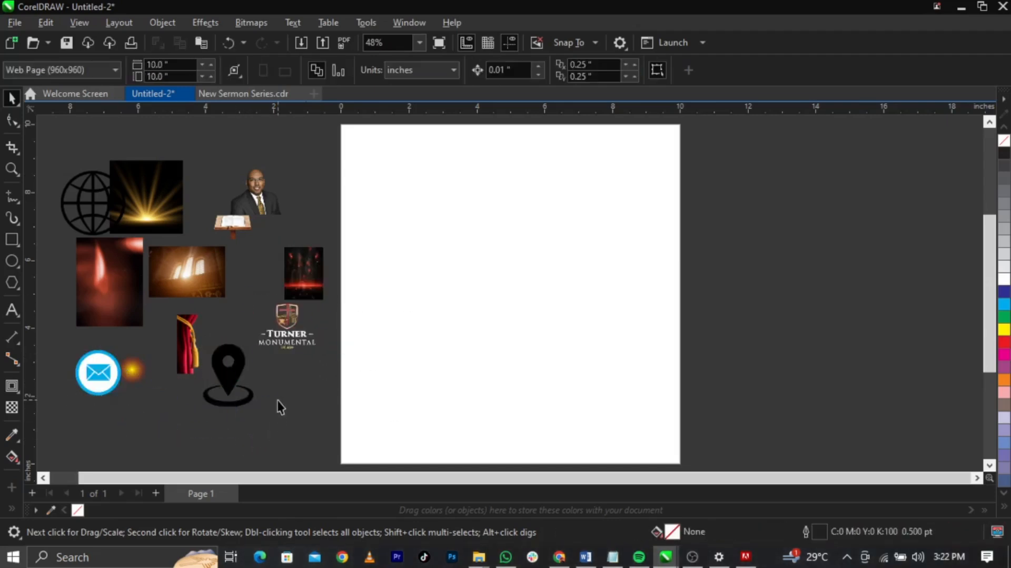
# Spread out the location icon, logo, dark red background and light rays image on the pasteboard to reduce overlaps.
pyautogui.moveTo(223, 372); pyautogui.dragTo(233, 416)
pyautogui.moveTo(293, 320); pyautogui.dragTo(299, 356)
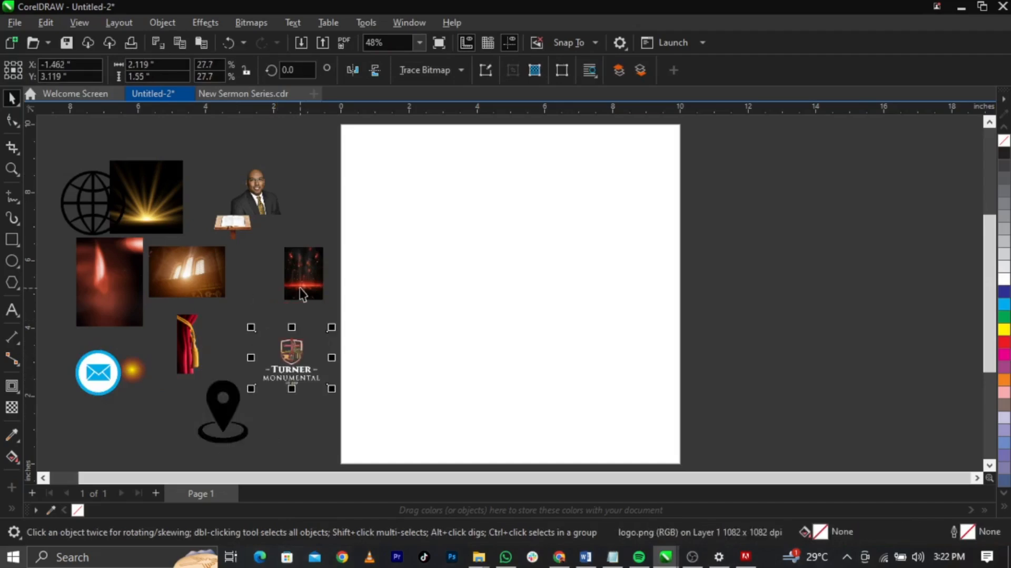
pyautogui.moveTo(304, 269); pyautogui.dragTo(284, 254)
pyautogui.moveTo(152, 200); pyautogui.dragTo(169, 191)
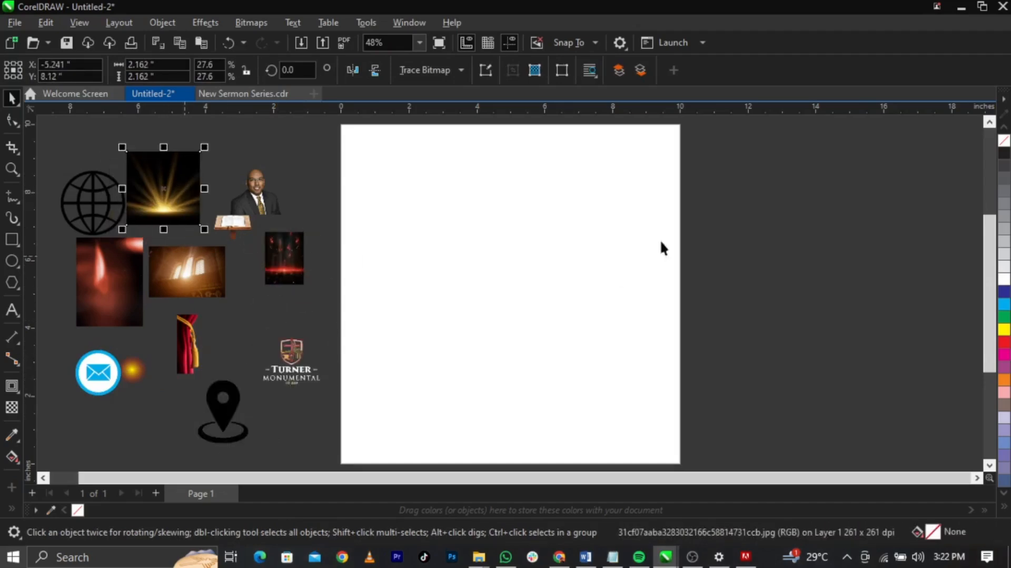
pyautogui.click(744, 261)
pyautogui.click(586, 234)
pyautogui.moveTo(790, 189); pyautogui.dragTo(234, 397)
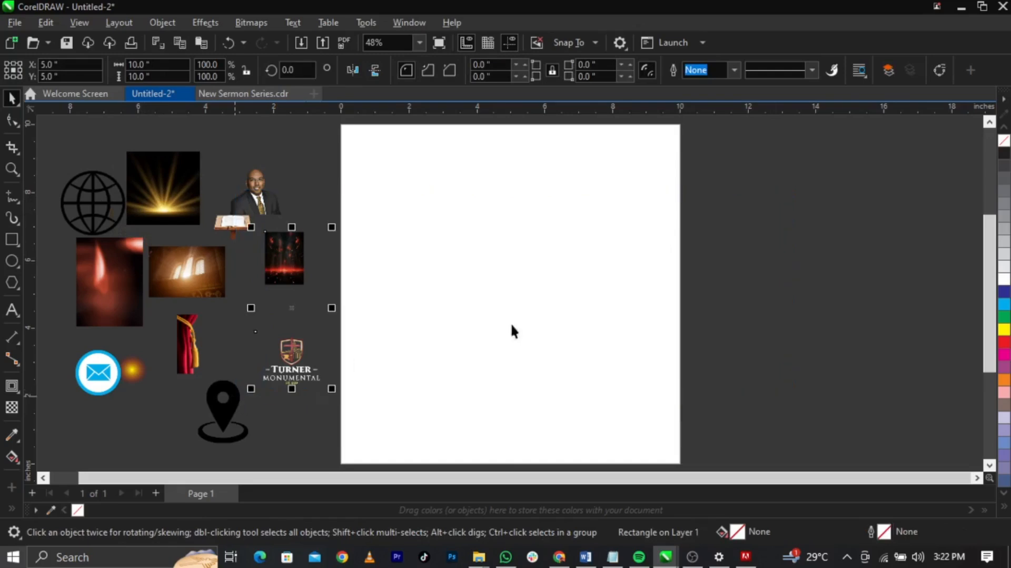
pyautogui.click(758, 263)
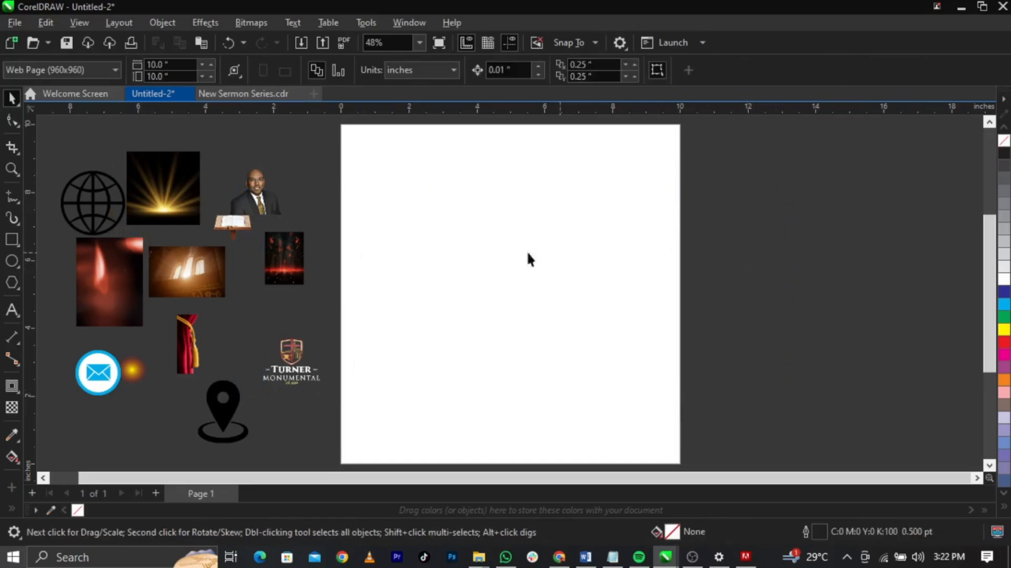
pyautogui.click(113, 301)
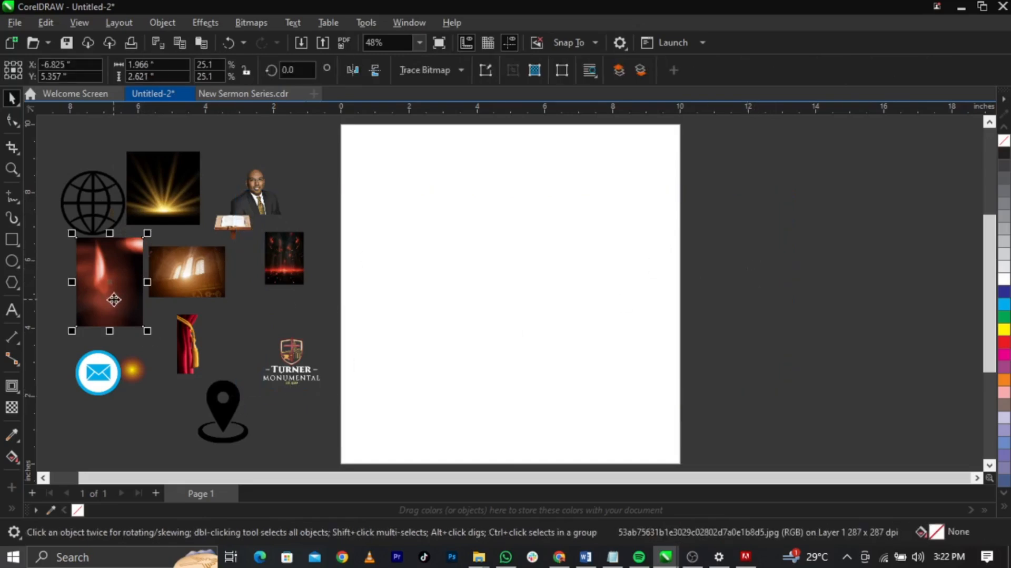
# Enlarge the curtain image to about 6.8 by 7.6 inches and move it onto the page.
pyautogui.click(184, 362)
pyautogui.moveTo(233, 309); pyautogui.dragTo(321, 213)
pyautogui.moveTo(213, 341); pyautogui.dragTo(626, 263)
pyautogui.moveTo(547, 248); pyautogui.dragTo(564, 240)
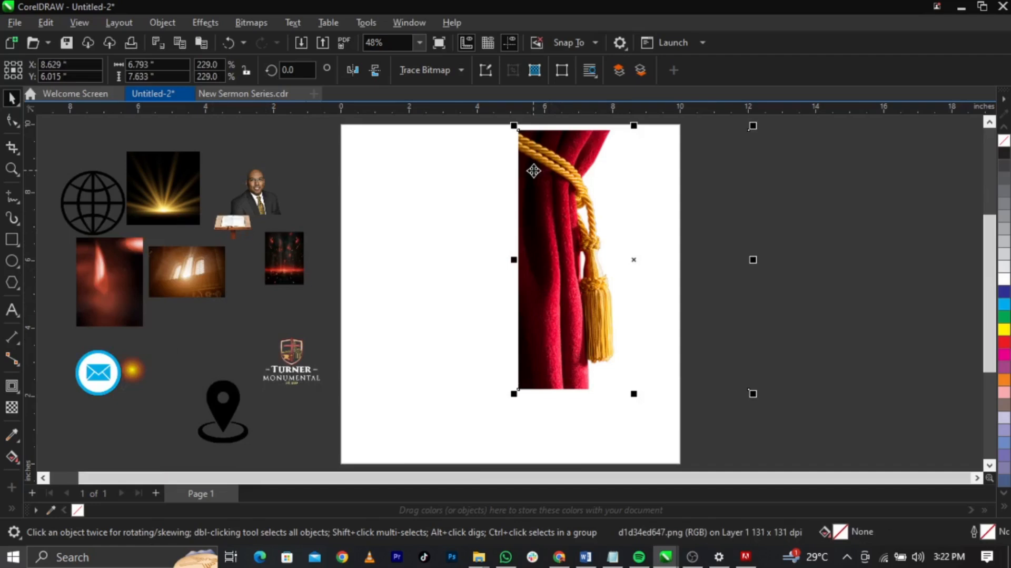
# Mirror the curtain horizontally and move it to the page's top right corner, slightly past the right edge.
pyautogui.click(353, 69)
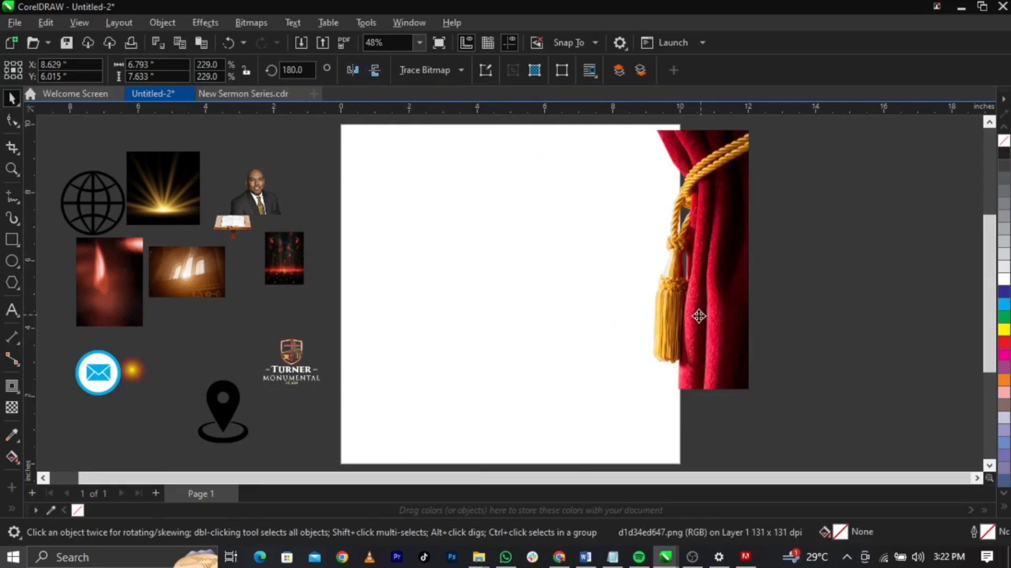
pyautogui.moveTo(698, 315); pyautogui.dragTo(634, 309)
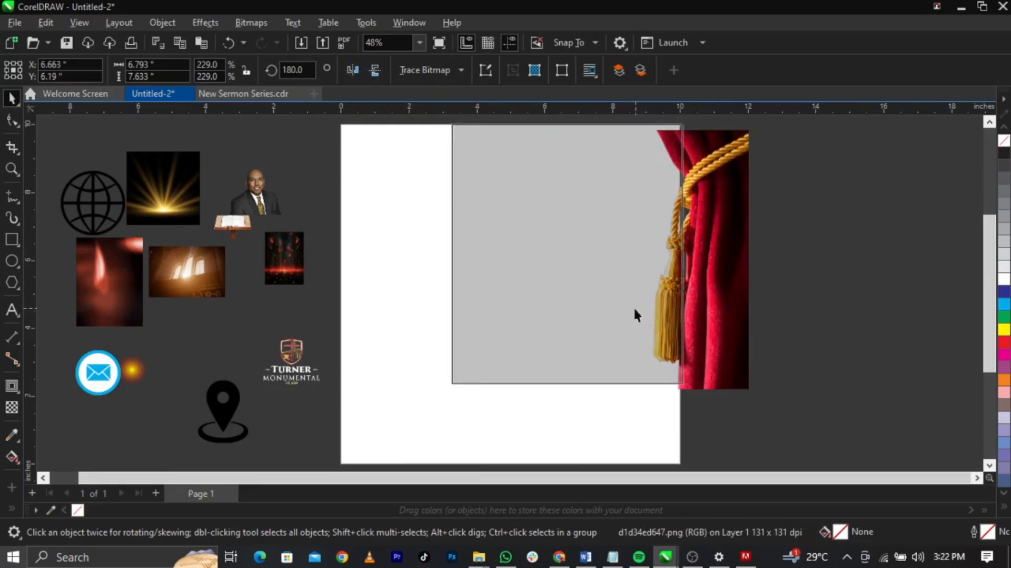
pyautogui.click(636, 309)
pyautogui.click(640, 304)
pyautogui.click(646, 283)
pyautogui.click(644, 263)
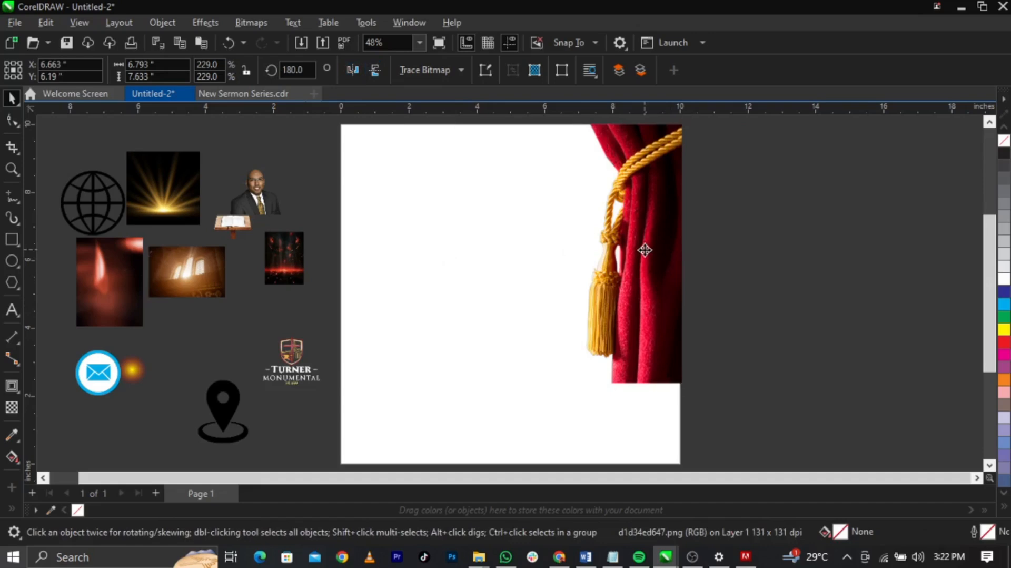
pyautogui.moveTo(645, 250); pyautogui.dragTo(649, 251)
# Scale the curtain to about 9 by 10.15 inches to cover the page height and shift it further past the right edge.
pyautogui.scroll(-1, 568, 235)
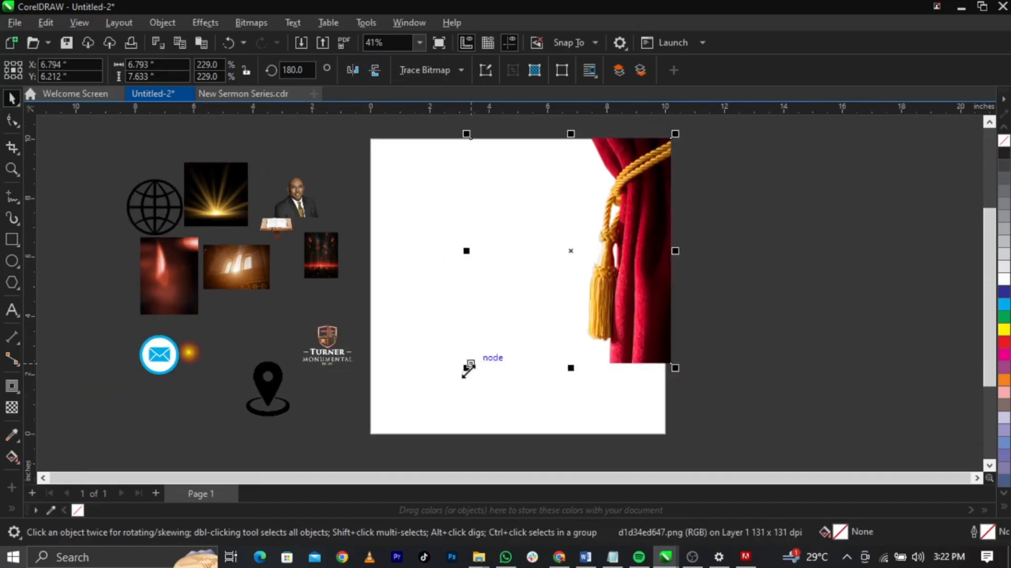
pyautogui.moveTo(468, 369); pyautogui.dragTo(352, 445)
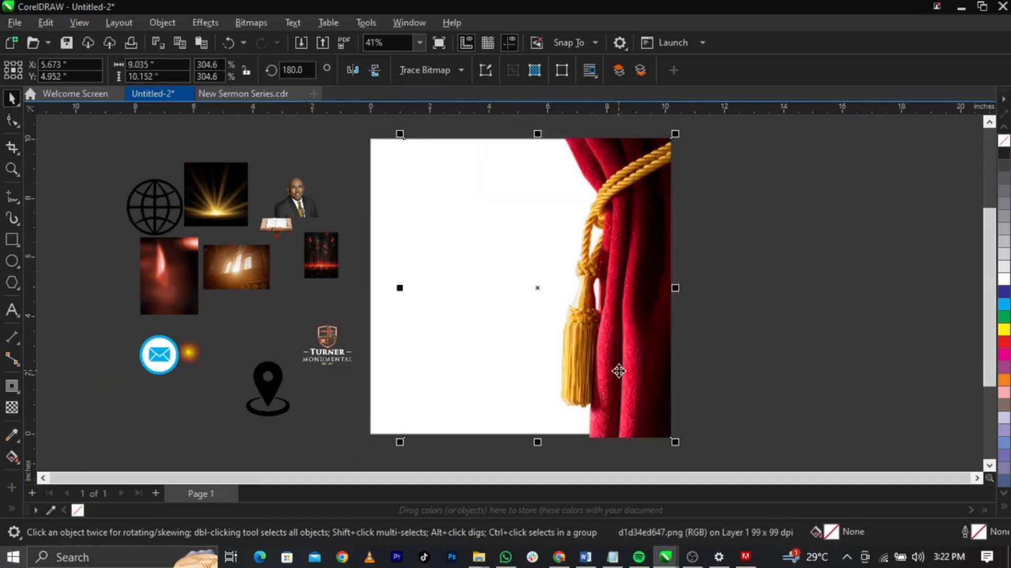
pyautogui.moveTo(618, 371); pyautogui.dragTo(633, 371)
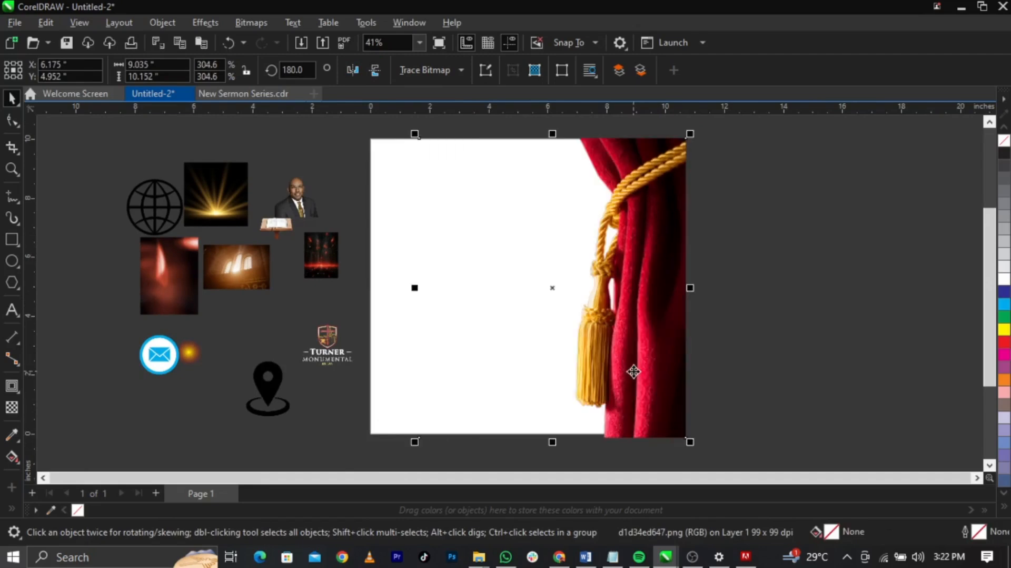
# Crop the empty area left of the curtain with the Shape tool, leaving the image about 4 inches wide, and deselect it.
pyautogui.click(11, 121)
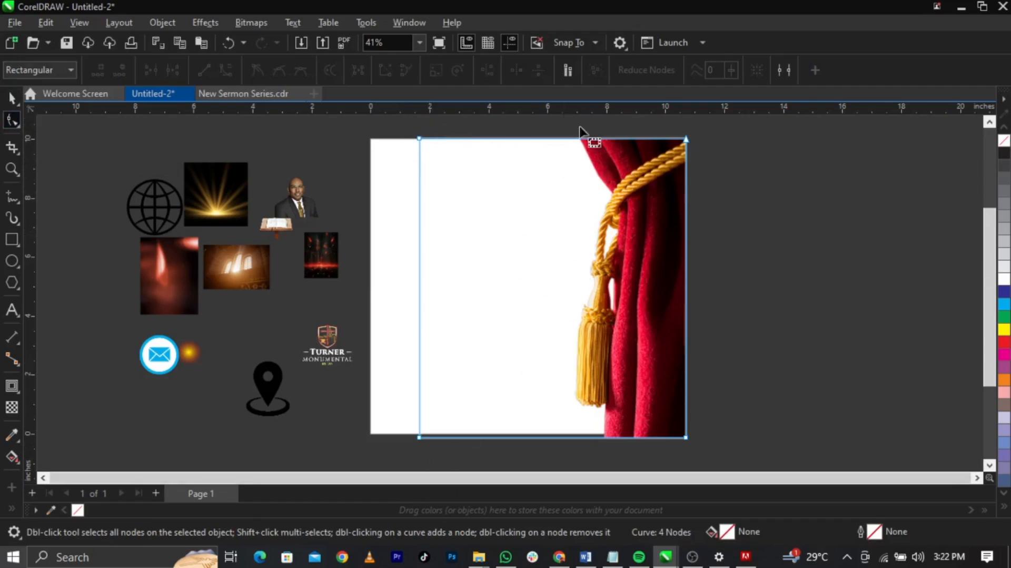
pyautogui.moveTo(401, 459); pyautogui.dragTo(568, 142)
pyautogui.press('space')
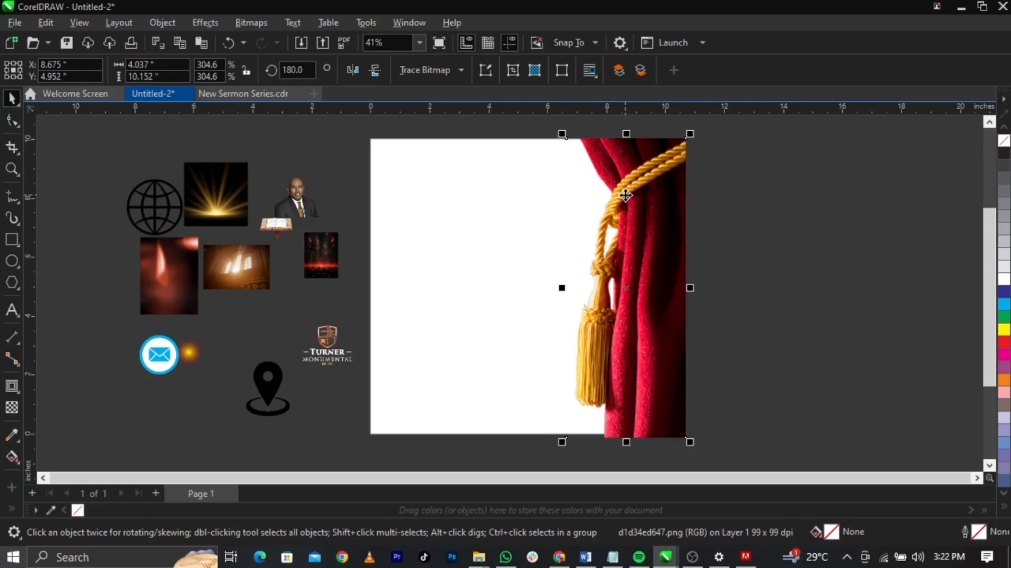
pyautogui.click(705, 259)
# Examine how the curtain overlaps the page's bottom edge up close, and reselect the curtain.
pyautogui.scroll(4, 648, 455)
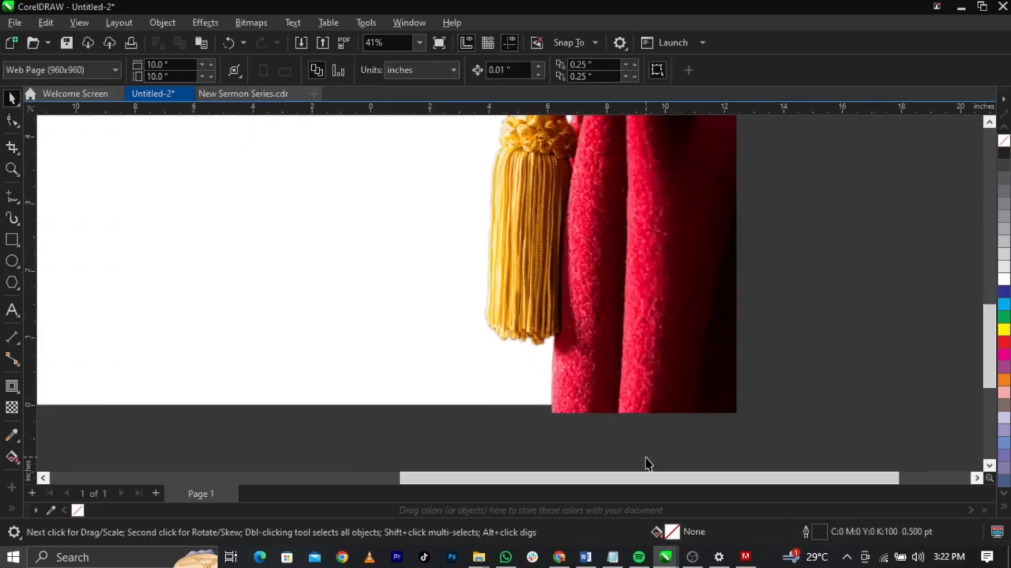
pyautogui.scroll(1, 648, 456)
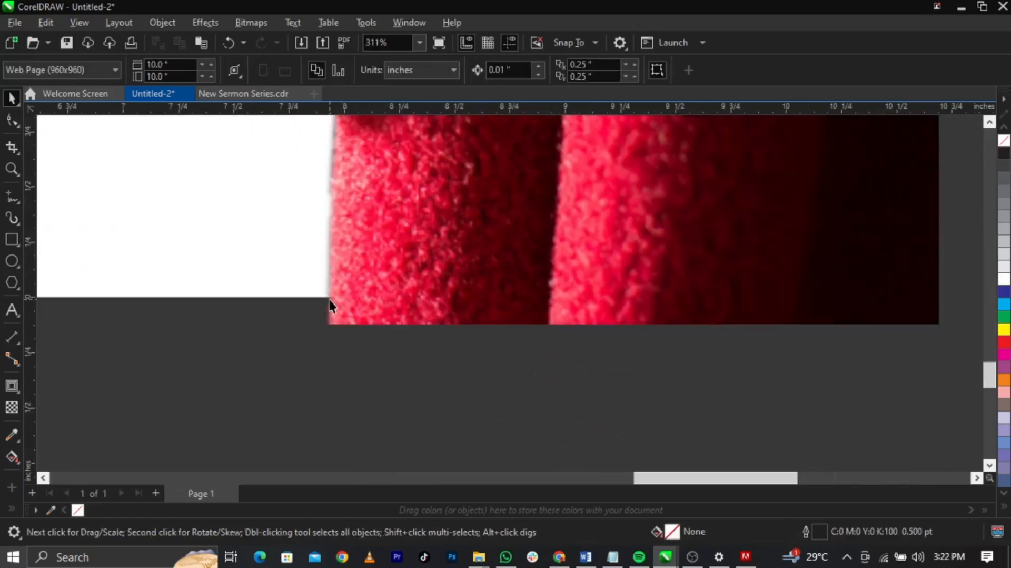
pyautogui.scroll(-7, 515, 311)
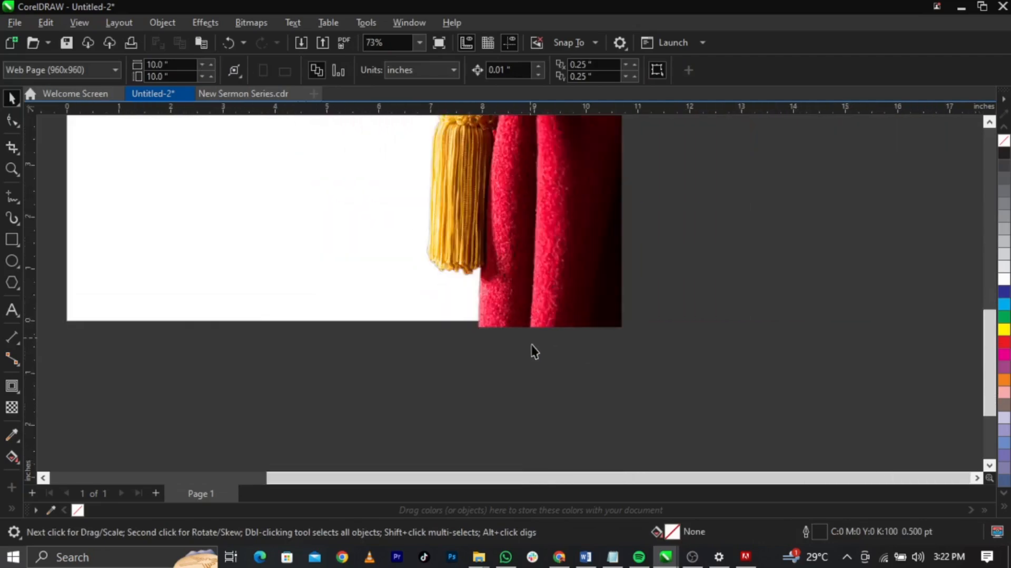
pyautogui.scroll(1, 523, 258)
pyautogui.click(523, 258)
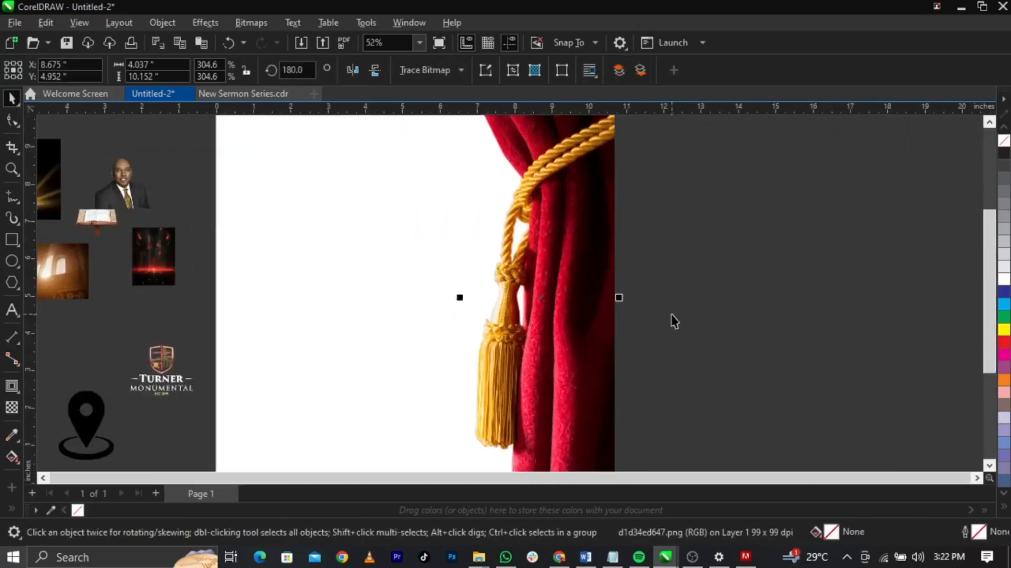
# Shift the curtain slightly further right, PowerClip it inside the page-sized rectangle, and deselect the result.
pyautogui.scroll(-1, 671, 314)
pyautogui.moveTo(635, 340); pyautogui.dragTo(640, 340)
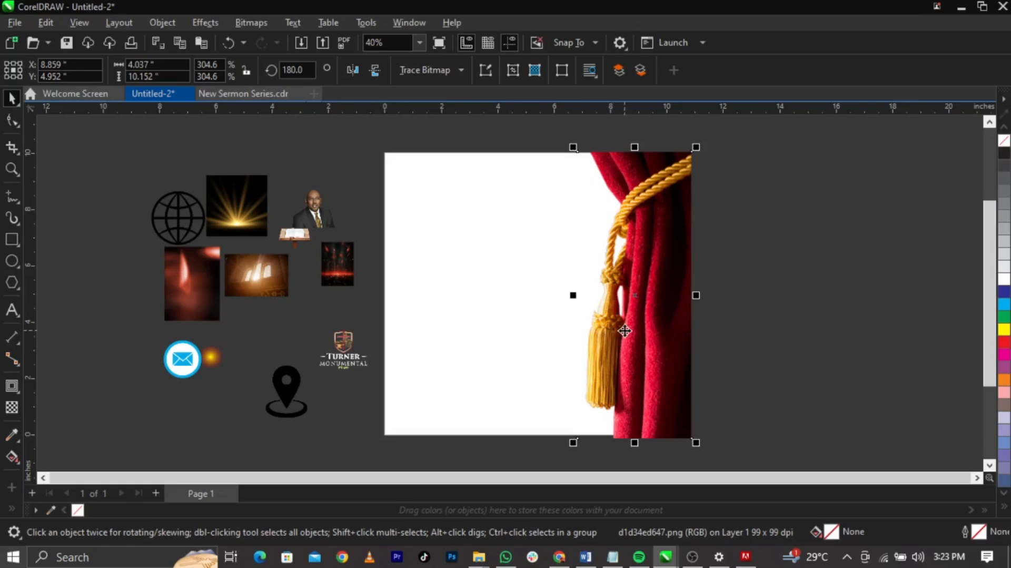
pyautogui.rightClick(625, 330)
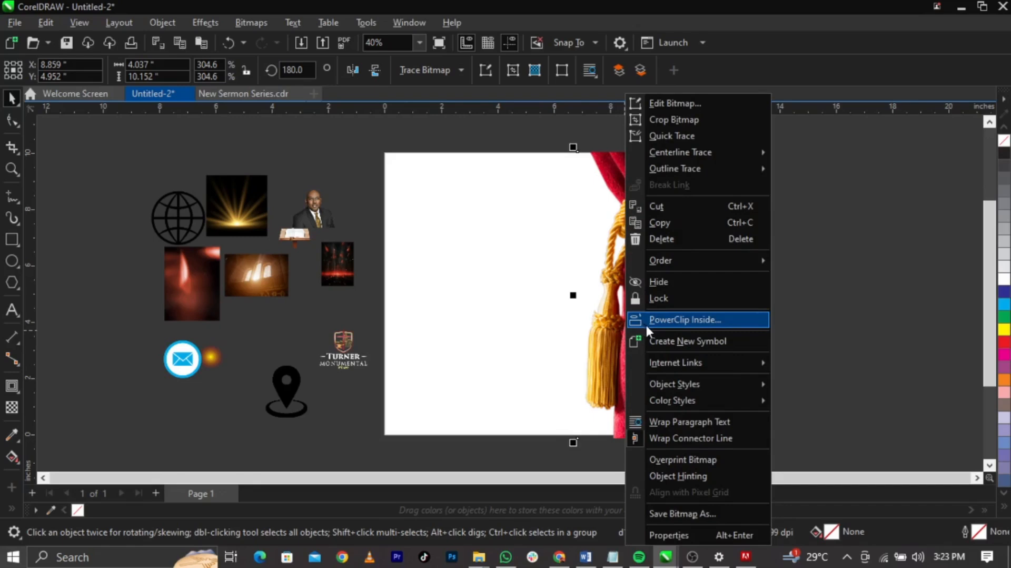
pyautogui.click(646, 320)
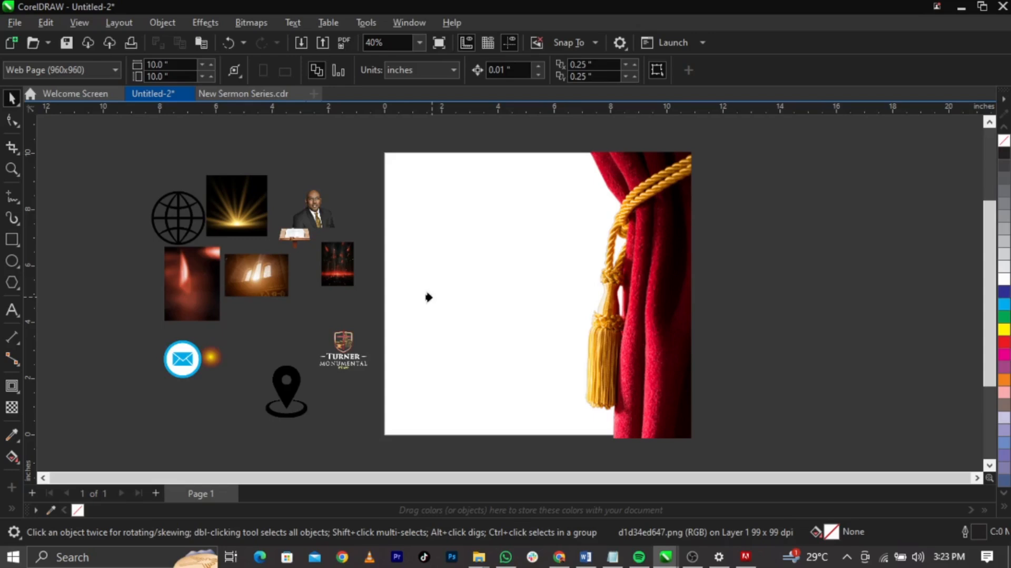
pyautogui.click(428, 298)
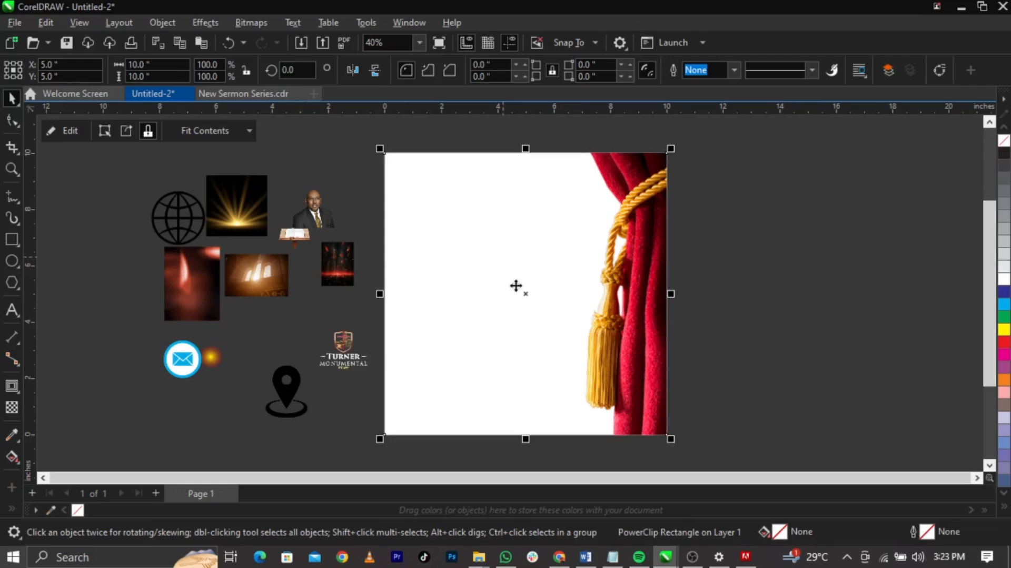
pyautogui.click(673, 340)
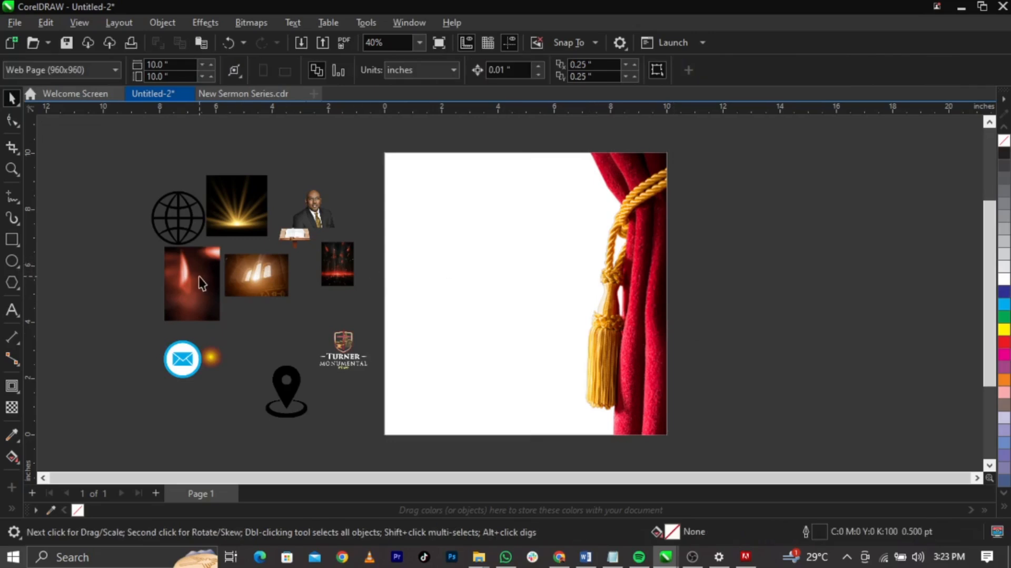
# Move the red flame image onto the page and enlarge it to about 7.65 by 10.2 inches, covering the page height.
pyautogui.moveTo(198, 276); pyautogui.dragTo(549, 331)
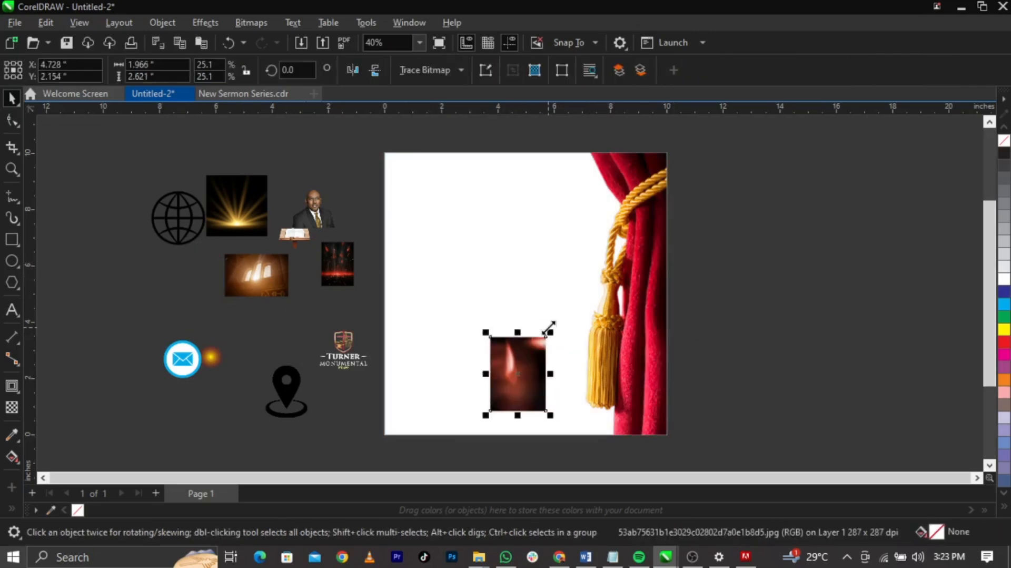
pyautogui.moveTo(722, 181); pyautogui.dragTo(793, 122)
pyautogui.moveTo(546, 311); pyautogui.dragTo(487, 336)
# Examine the enlarged flame image up close for specks, scratches and image quality.
pyautogui.scroll(3, 556, 376)
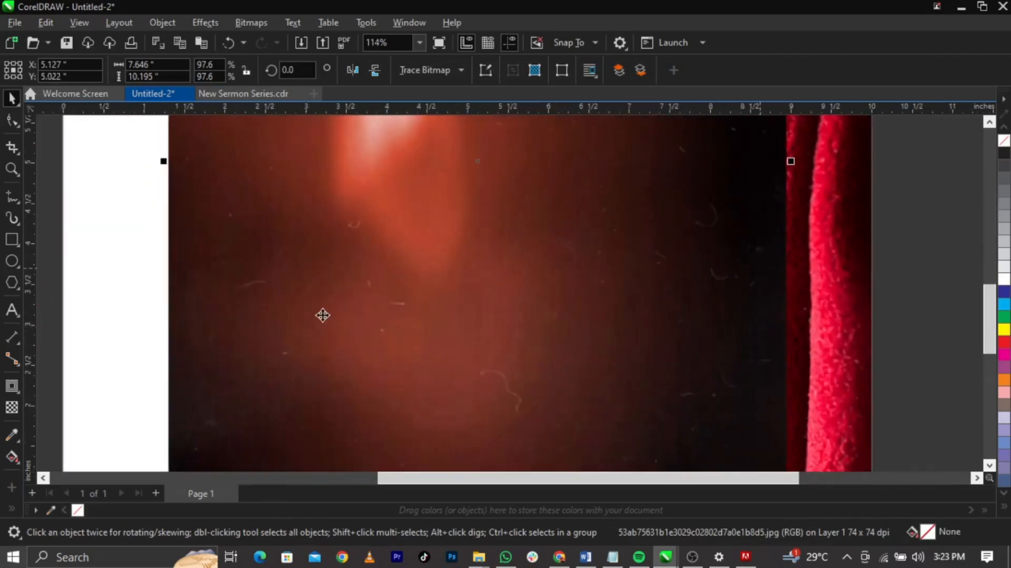
pyautogui.scroll(3, 324, 314)
pyautogui.scroll(-4, 335, 309)
pyautogui.scroll(3, 681, 169)
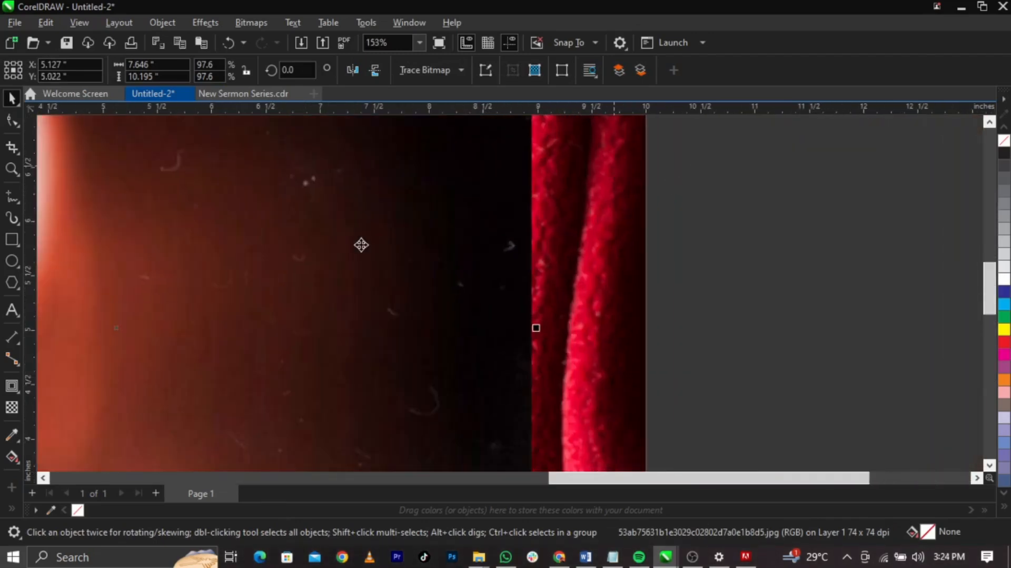
pyautogui.scroll(2, 361, 244)
pyautogui.scroll(-4, 589, 284)
pyautogui.scroll(-1, 435, 442)
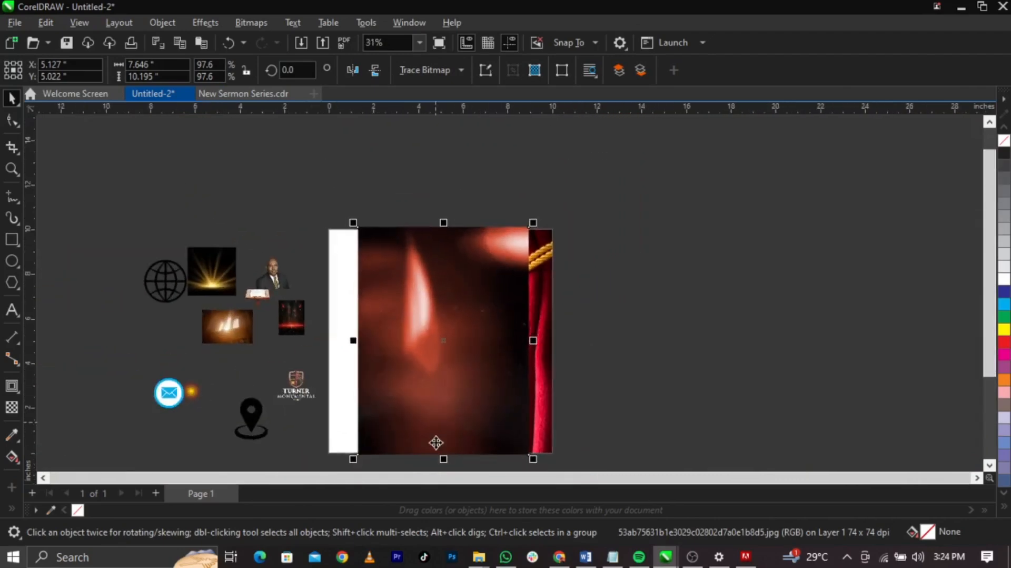
pyautogui.scroll(1, 439, 421)
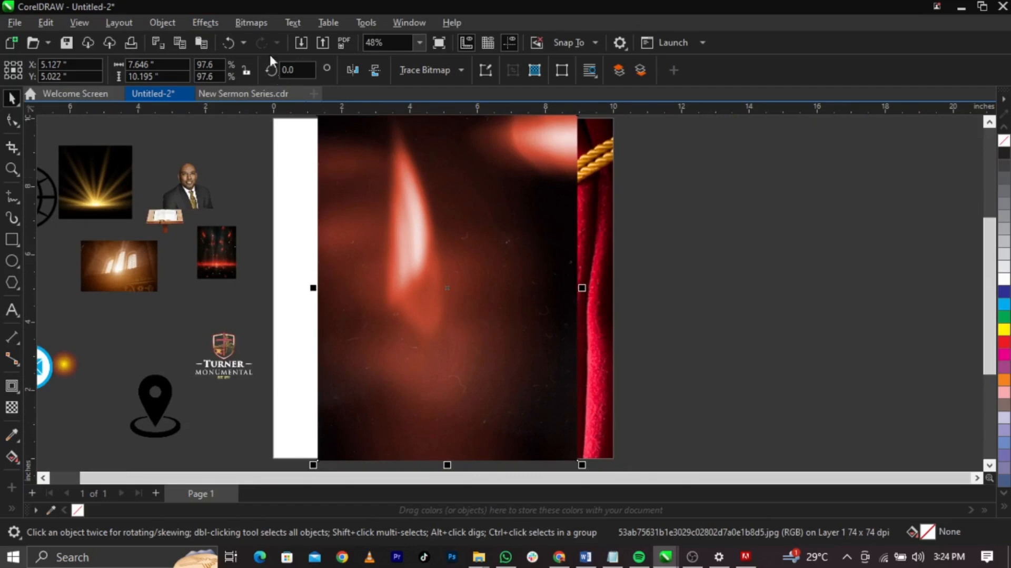
# Start a Gaussian Blur on the flame image and inspect its live preview up close beside the curtain.
pyautogui.click(214, 22)
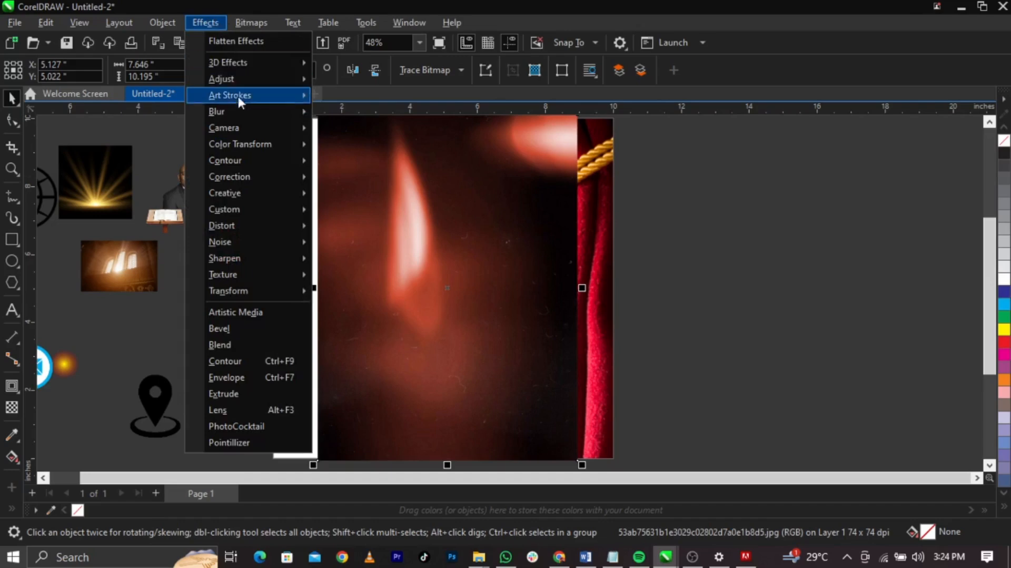
pyautogui.moveTo(243, 115)
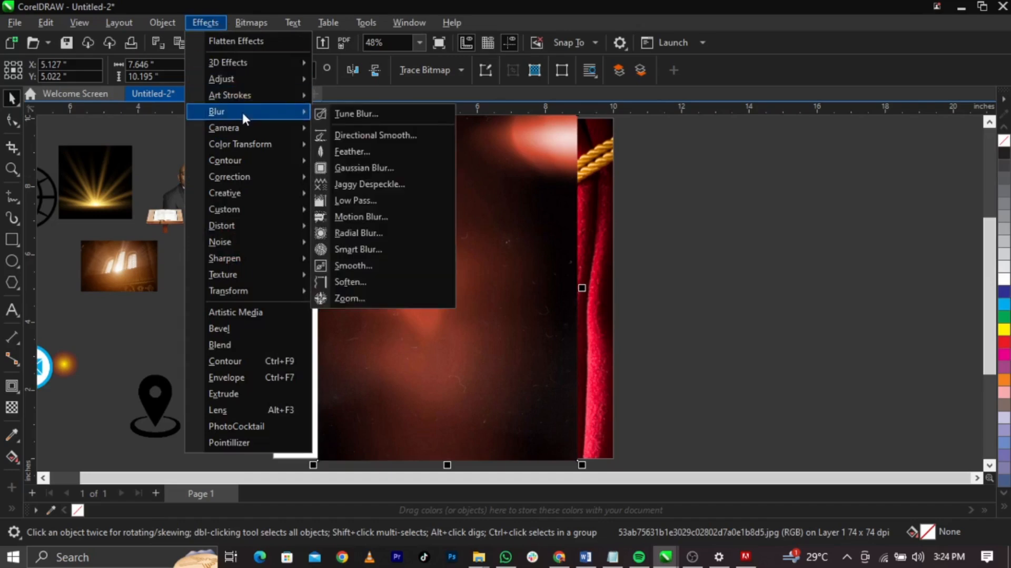
pyautogui.click(363, 168)
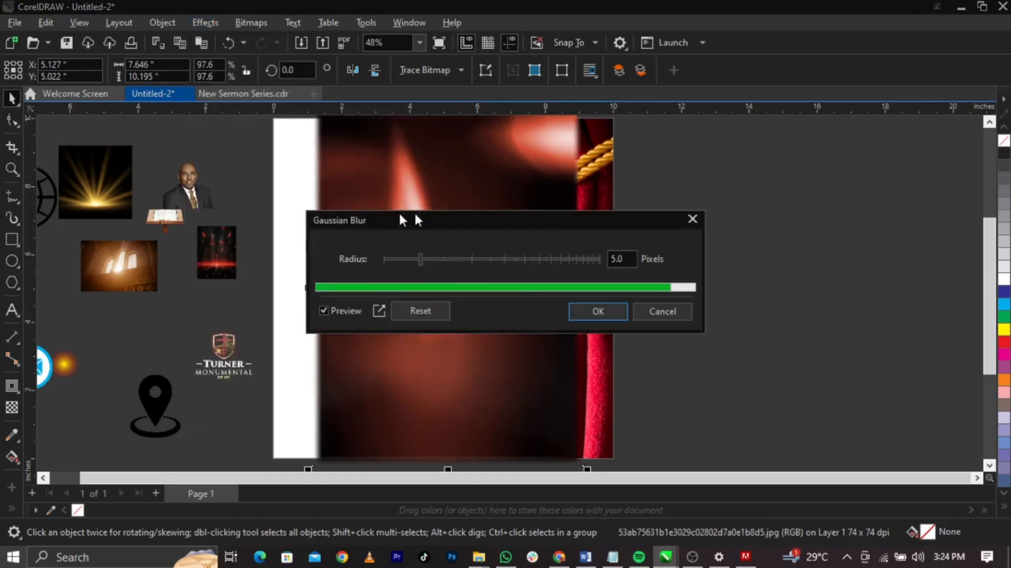
pyautogui.moveTo(406, 219); pyautogui.dragTo(690, 193)
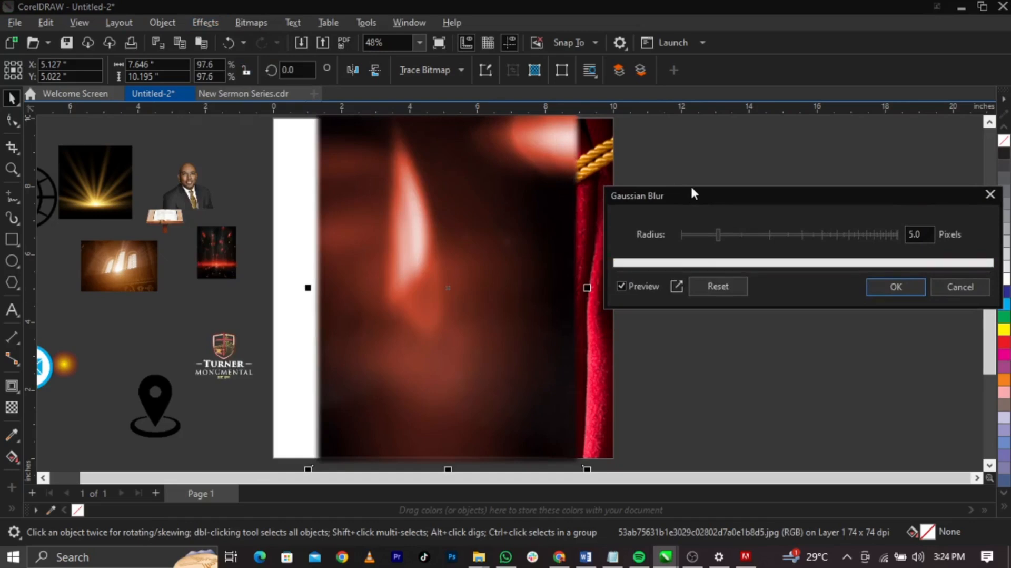
pyautogui.scroll(3, 477, 340)
pyautogui.scroll(-4, 458, 323)
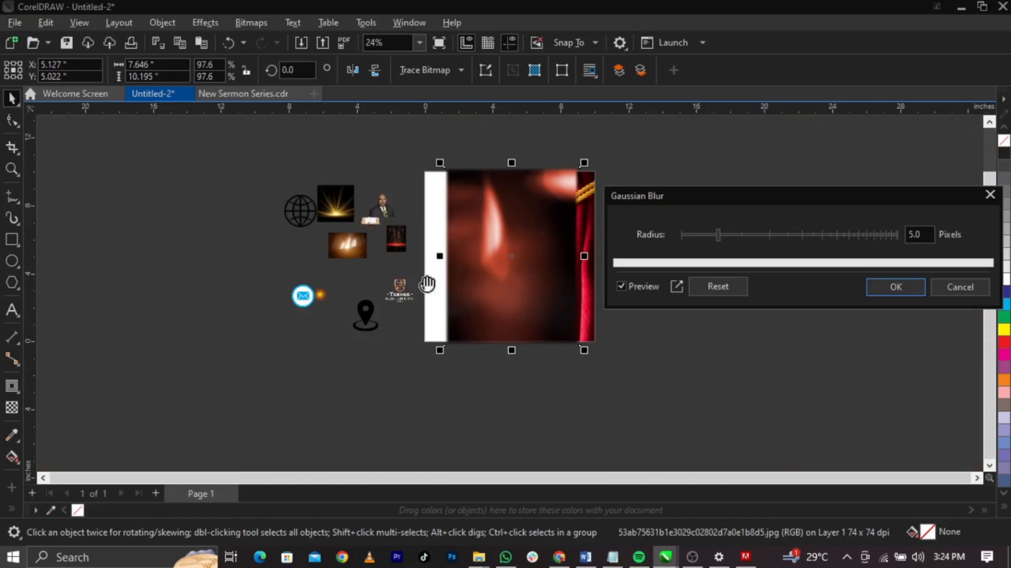
pyautogui.scroll(2, 571, 298)
pyautogui.scroll(1, 384, 273)
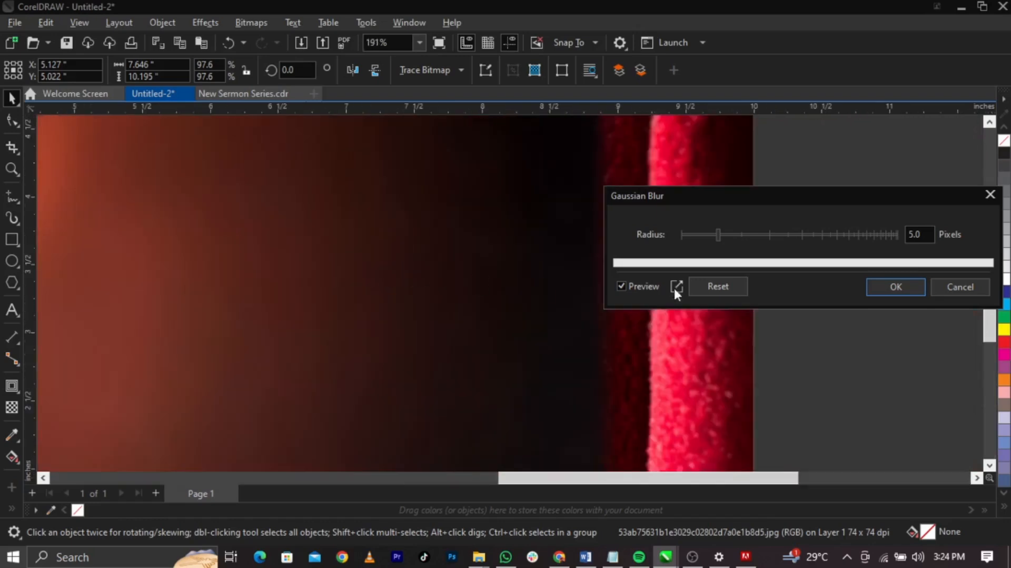
# Compare smaller and larger blur radii on the flame image and apply the Gaussian Blur at 16 pixels.
pyautogui.click(696, 236)
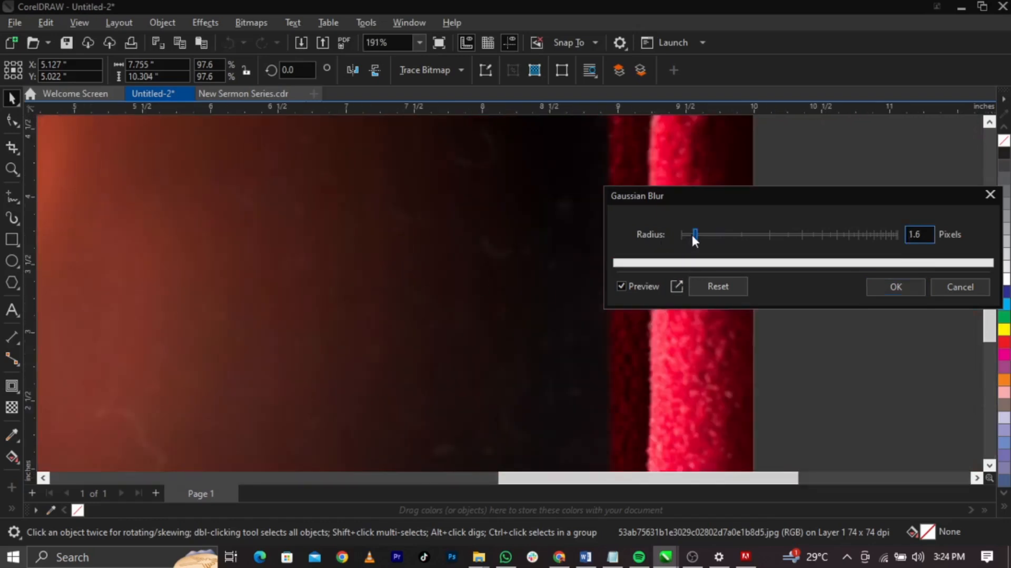
pyautogui.moveTo(690, 235); pyautogui.dragTo(662, 236)
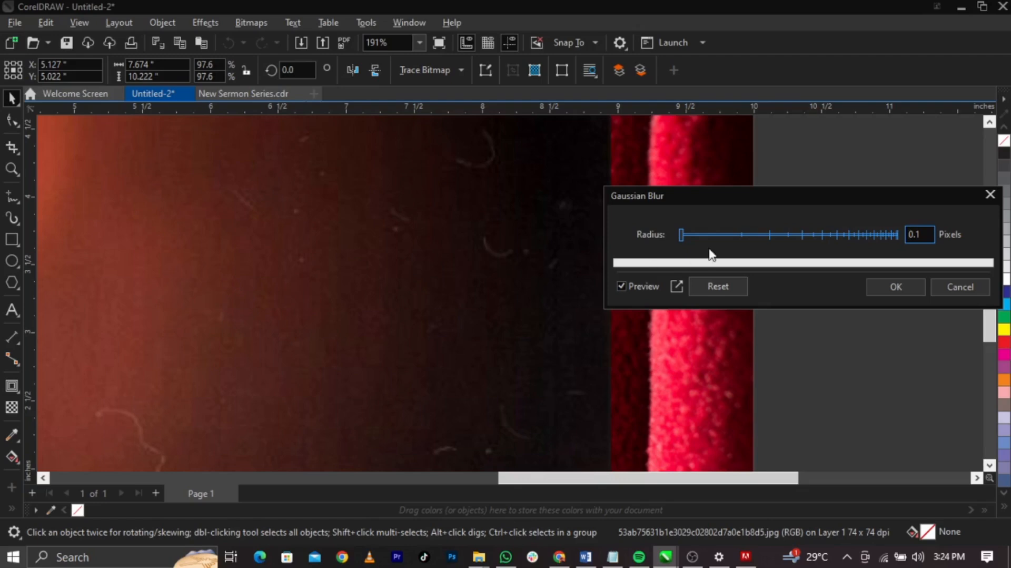
pyautogui.click(750, 237)
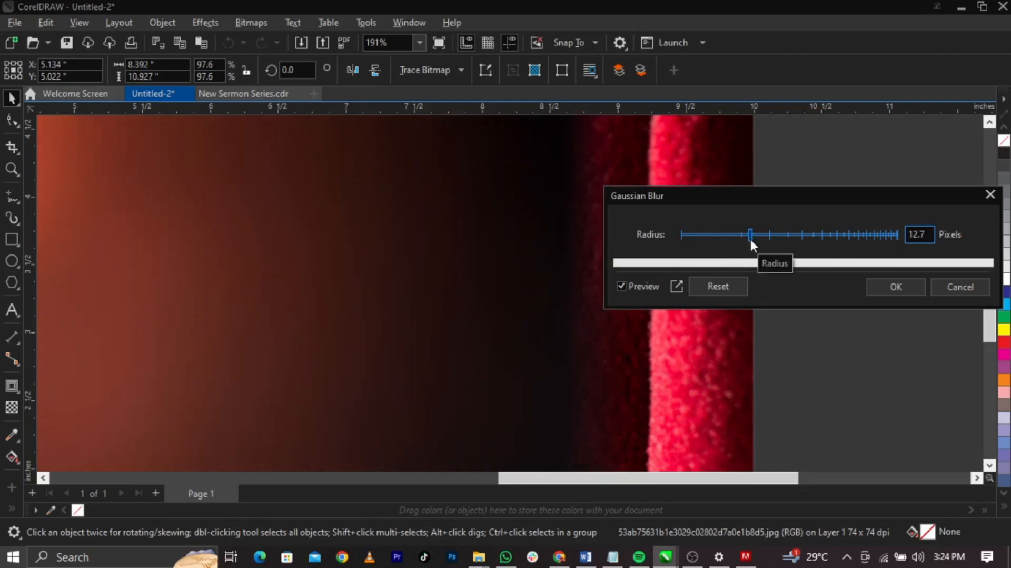
pyautogui.scroll(-4, 598, 264)
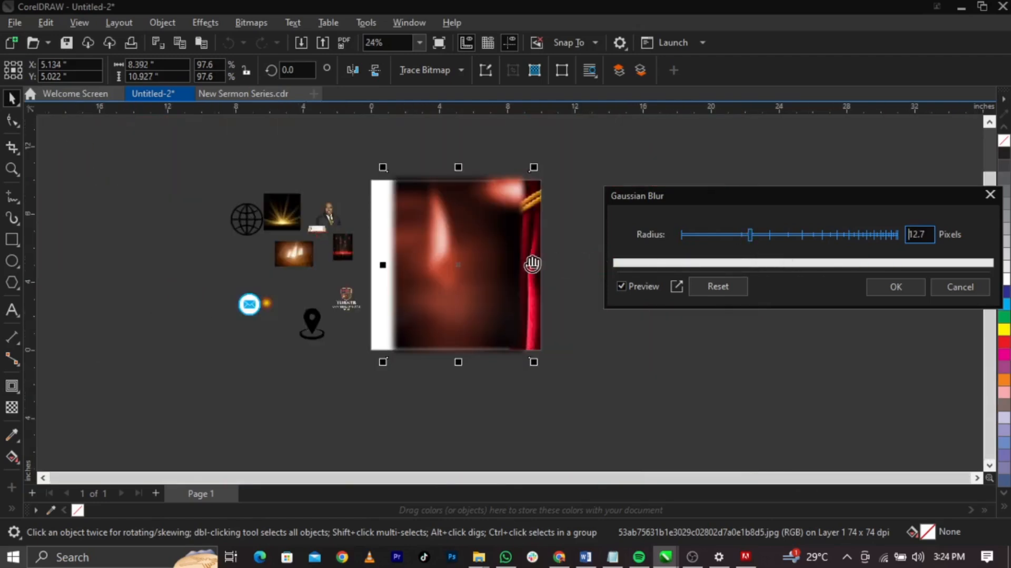
pyautogui.scroll(-1, 454, 266)
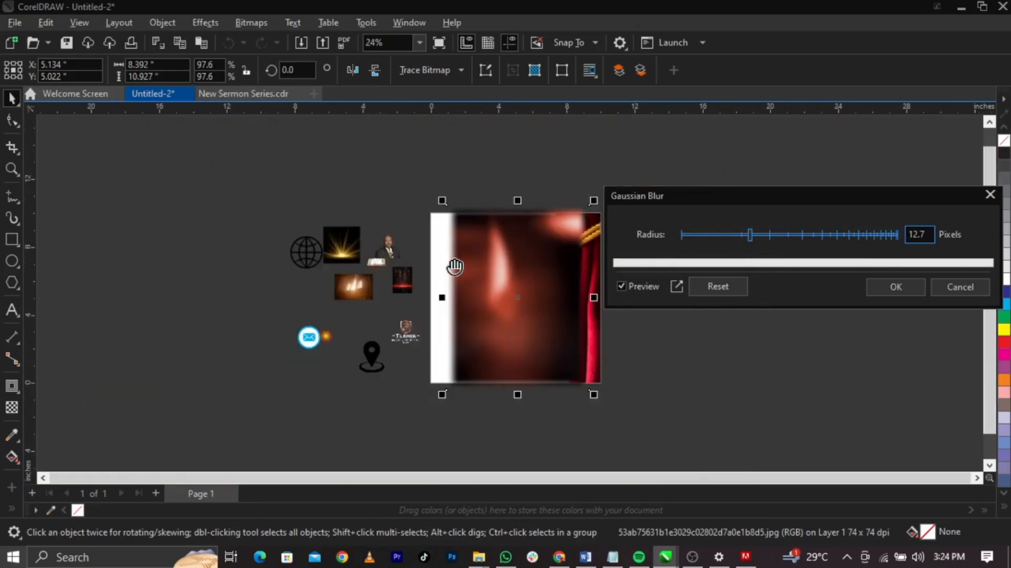
pyautogui.click(766, 233)
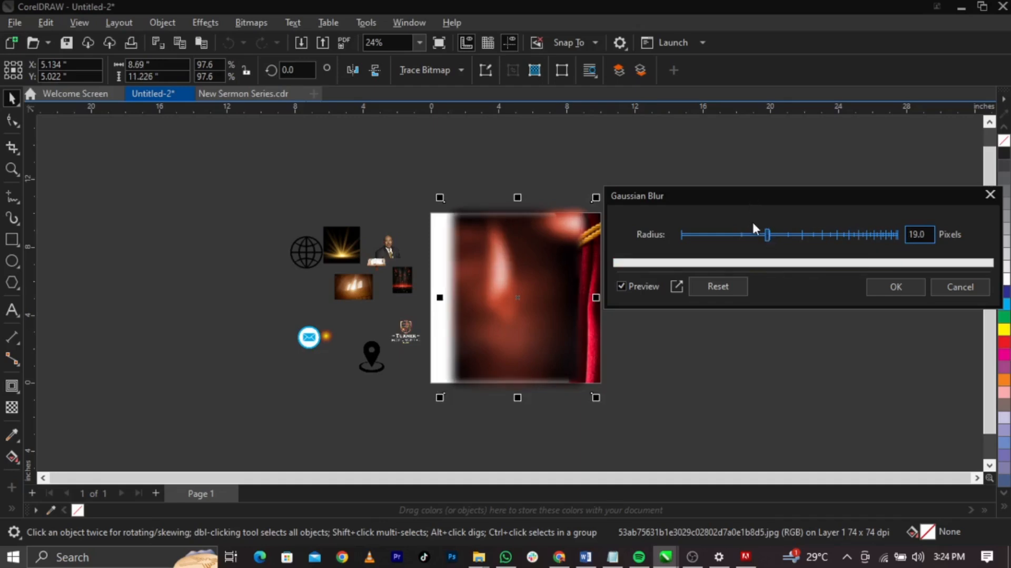
pyautogui.click(760, 234)
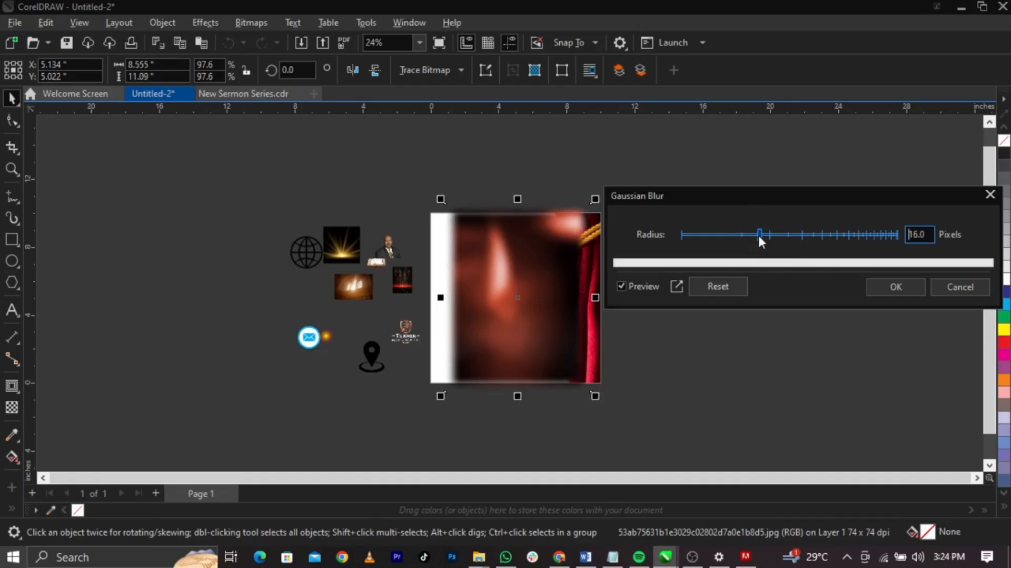
pyautogui.click(885, 288)
# Move the blurred flame image across the page's right edge and PowerClip it inside the page rectangle.
pyautogui.moveTo(550, 281); pyautogui.dragTo(643, 277)
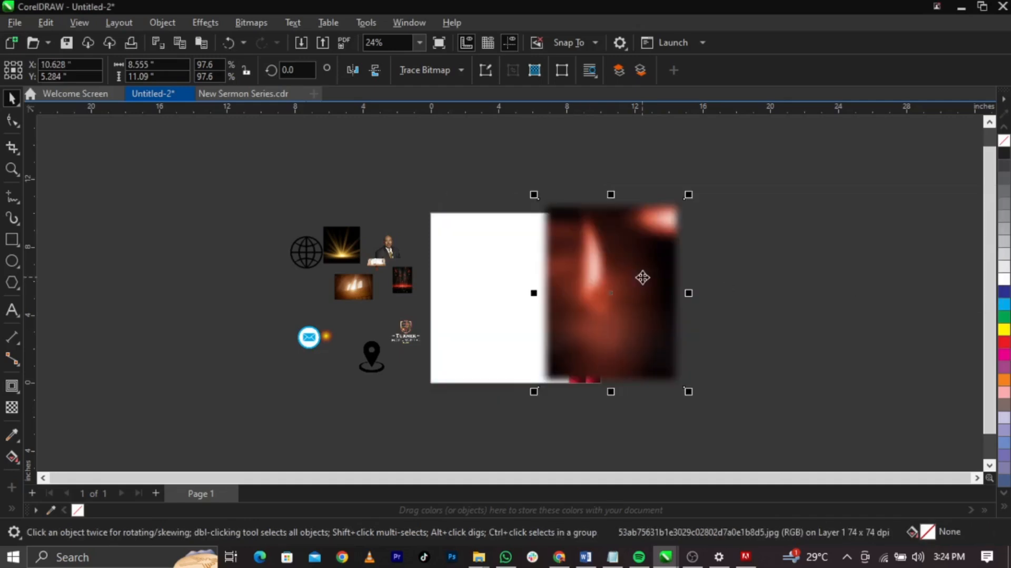
pyautogui.rightClick(669, 310)
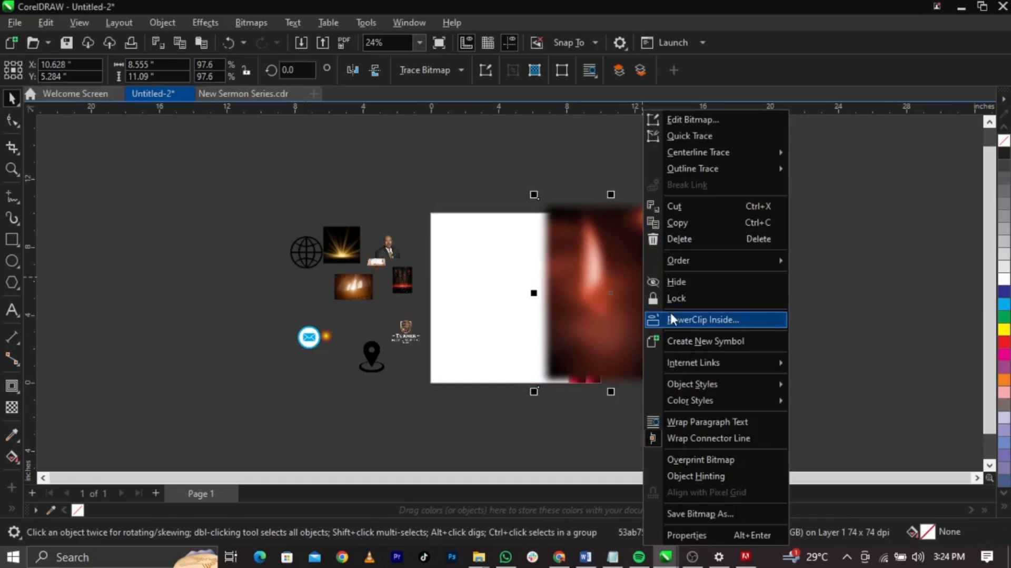
pyautogui.click(669, 318)
pyautogui.click(467, 318)
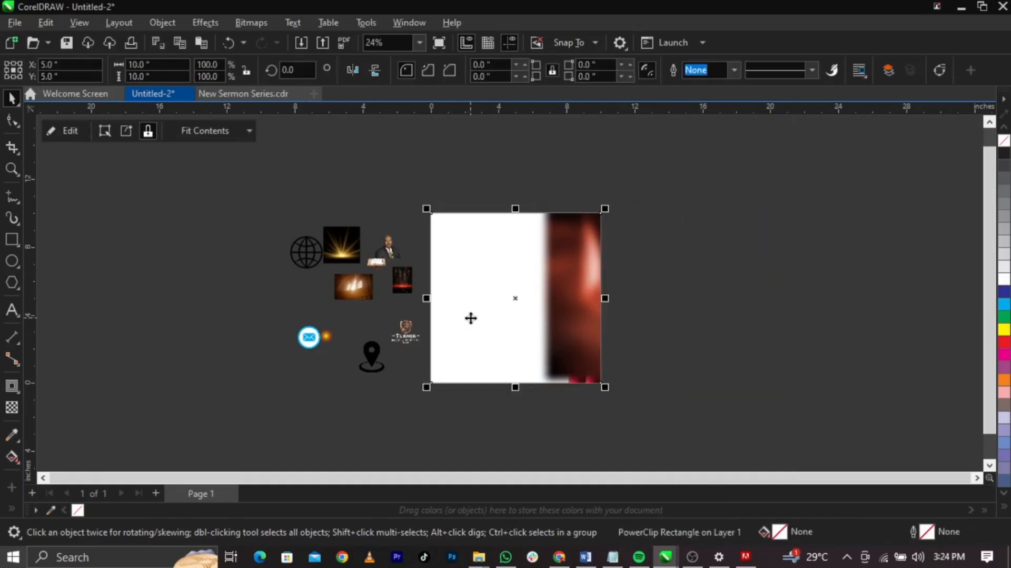
# Edit the PowerClip contents, move the blurred flame image to about the page's horizontal centre, and send it behind the curtain.
pyautogui.scroll(1, 470, 318)
pyautogui.scroll(2, 470, 318)
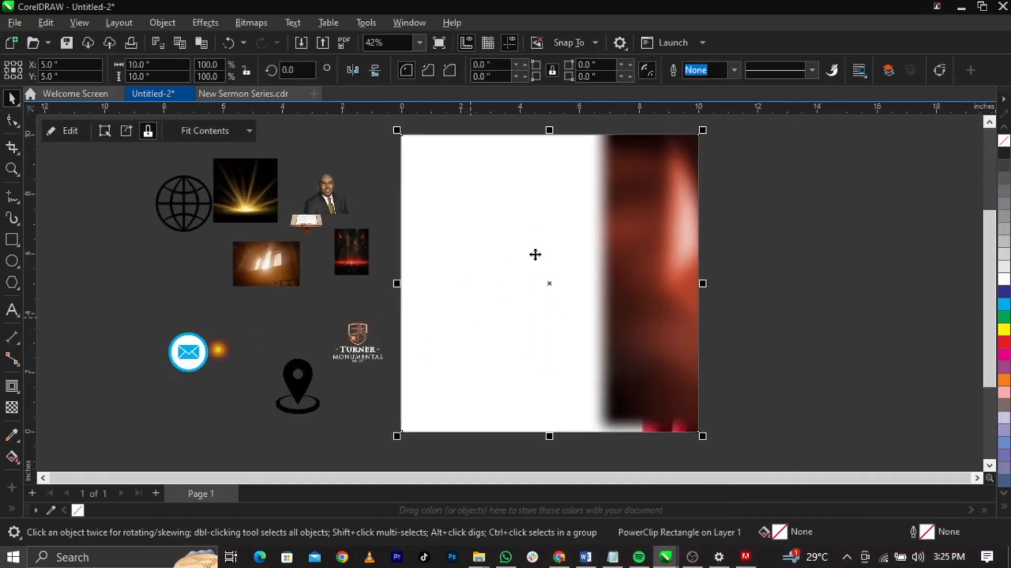
pyautogui.rightClick(548, 227)
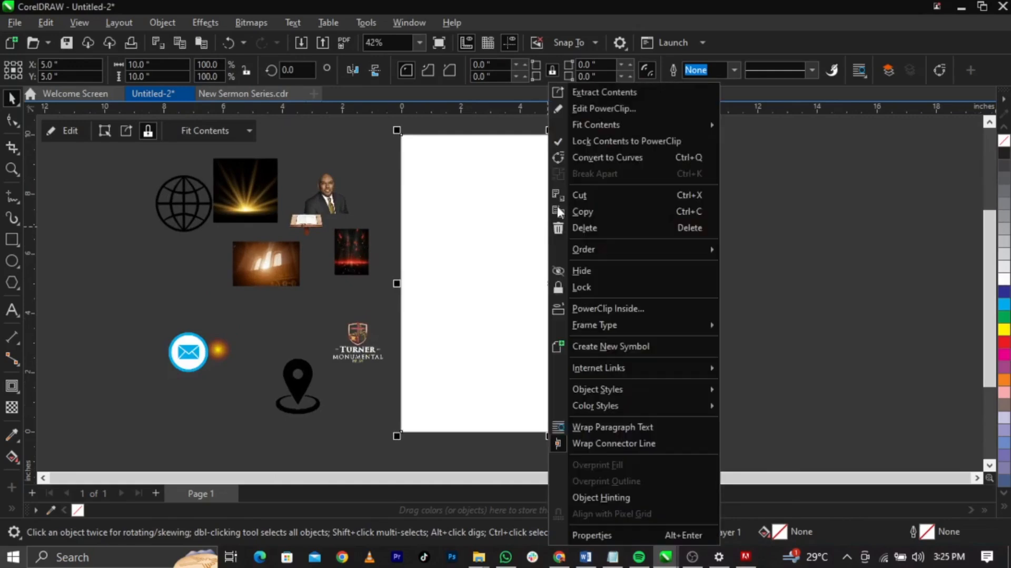
pyautogui.click(593, 108)
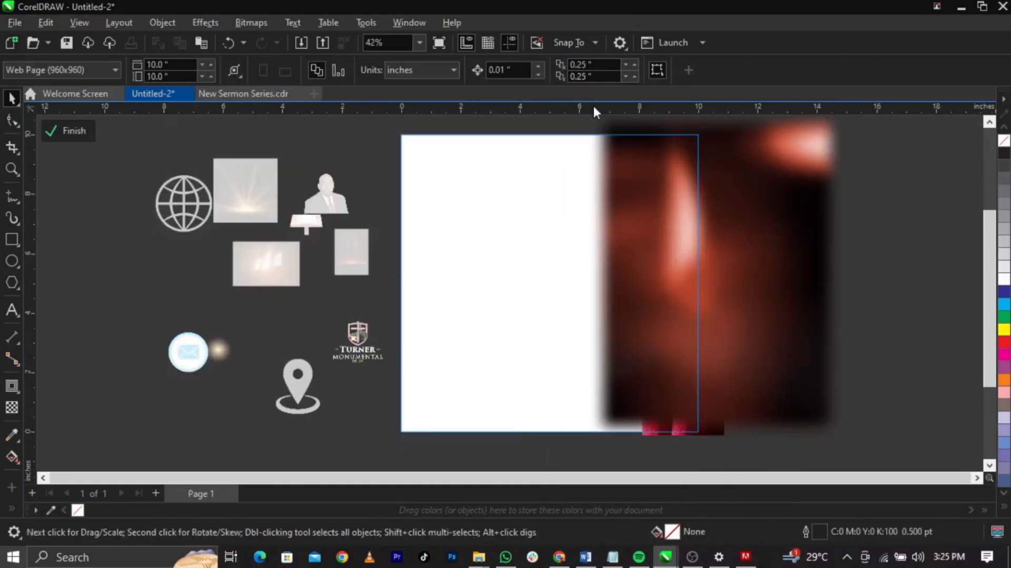
pyautogui.moveTo(746, 304); pyautogui.dragTo(591, 266)
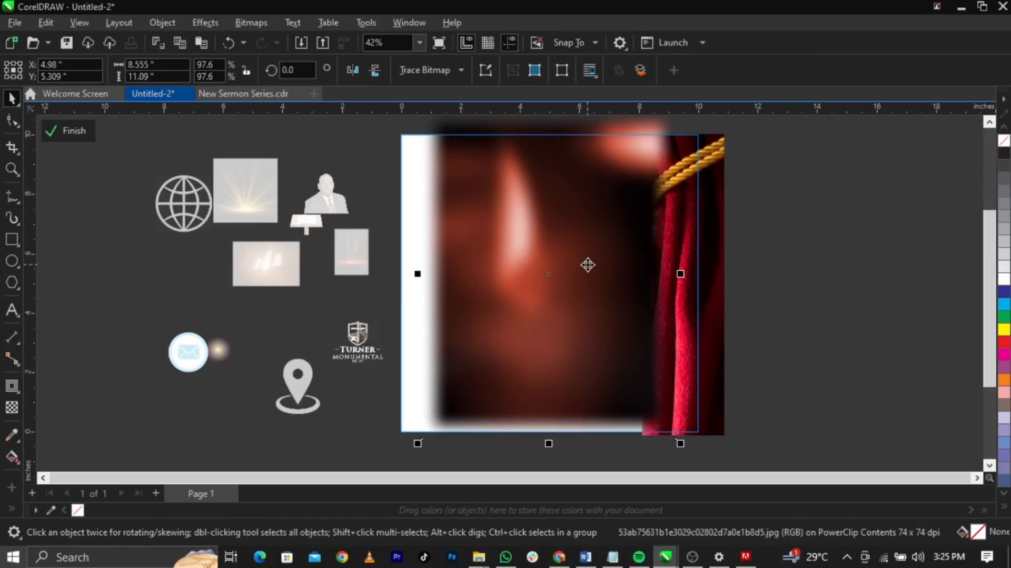
pyautogui.hotkey('shift', 'pagedown')
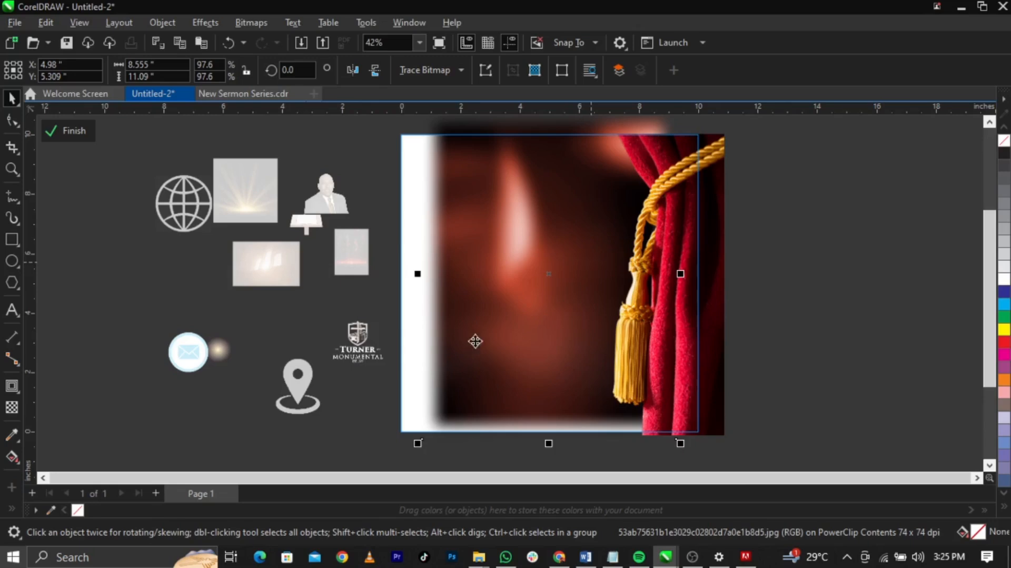
# Enlarge the flame image to about 15.2 by 19.7 inches to cover the page, shift it slightly up and right, and undo any further change.
pyautogui.scroll(-1, 529, 332)
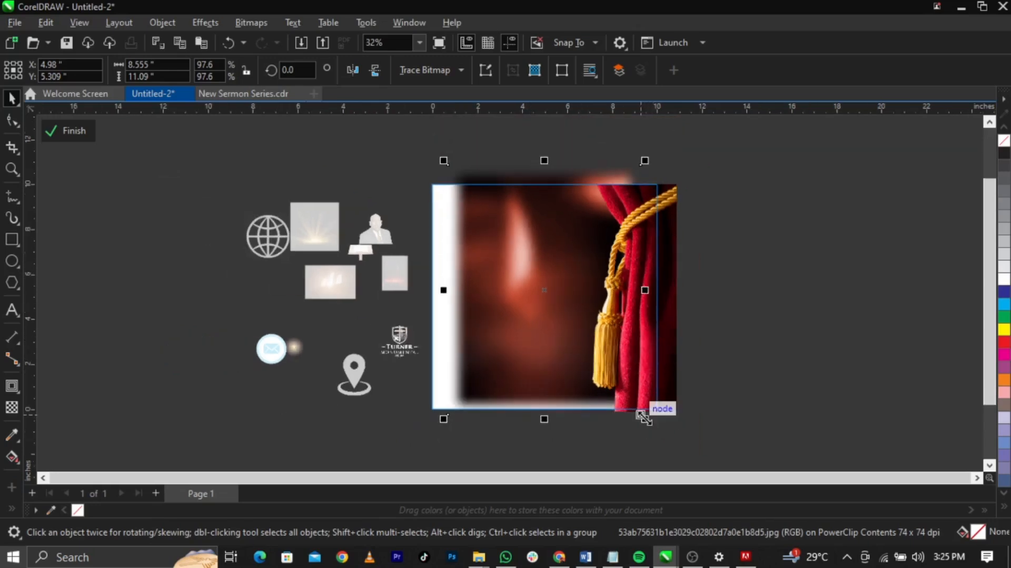
pyautogui.moveTo(645, 419); pyautogui.dragTo(731, 448)
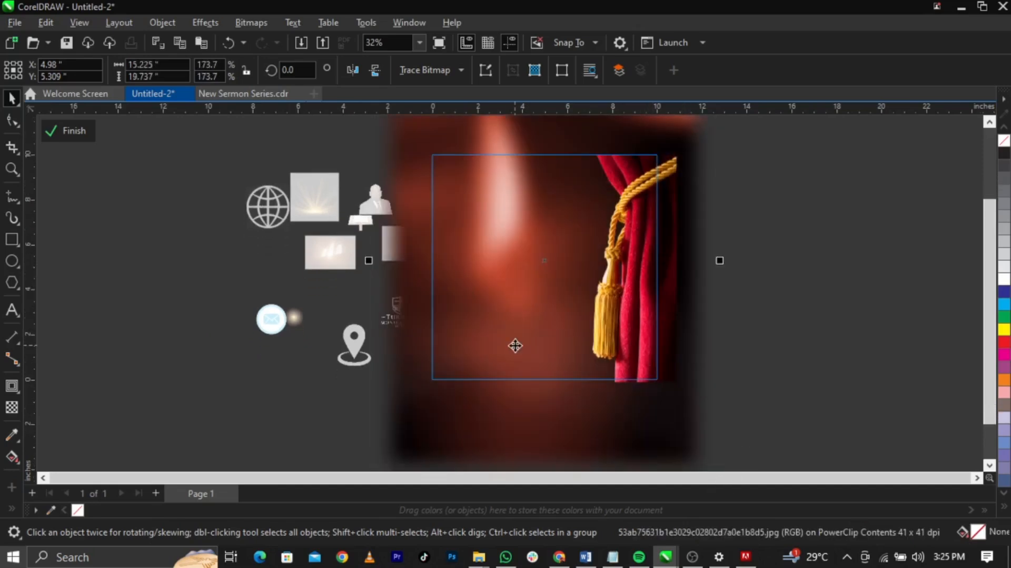
pyautogui.scroll(-1, 677, 332)
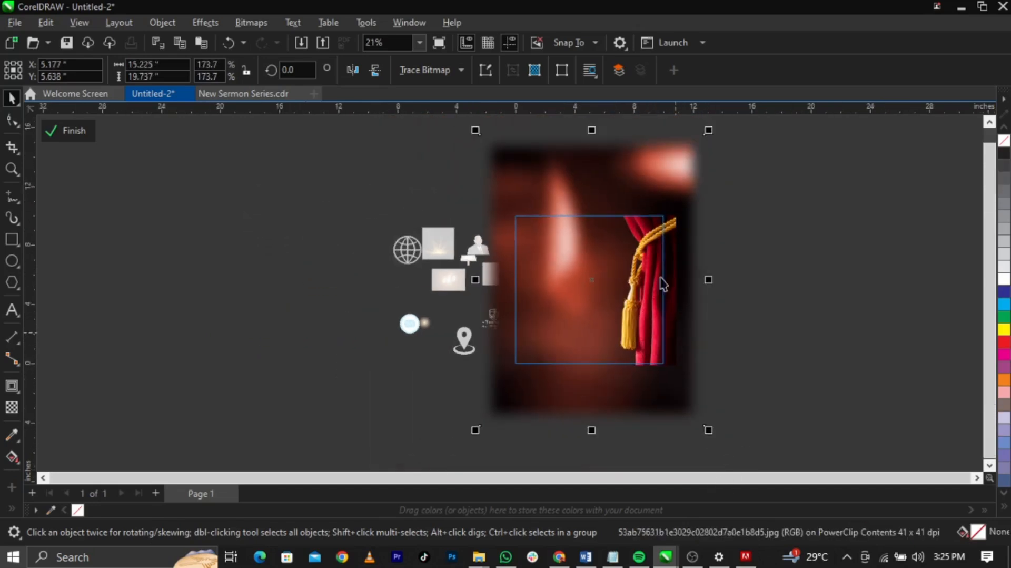
pyautogui.moveTo(716, 126); pyautogui.dragTo(619, 283)
pyautogui.hotkey('ctrl', 'z')
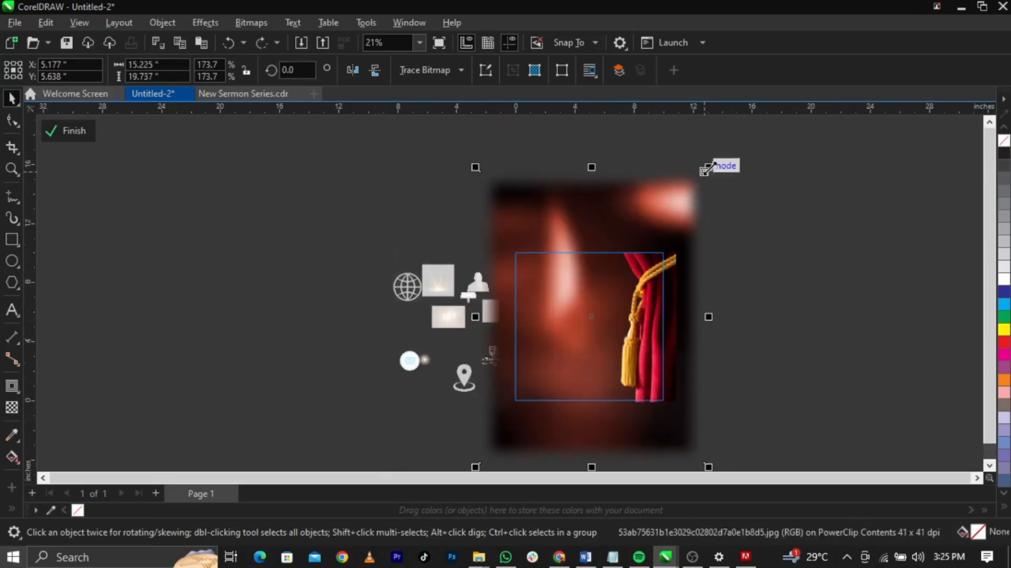
# Enlarge the blurred flame image to about 17 by 22 inches and shift it slightly left and down.
pyautogui.moveTo(707, 165); pyautogui.dragTo(721, 151)
pyautogui.scroll(1, 581, 353)
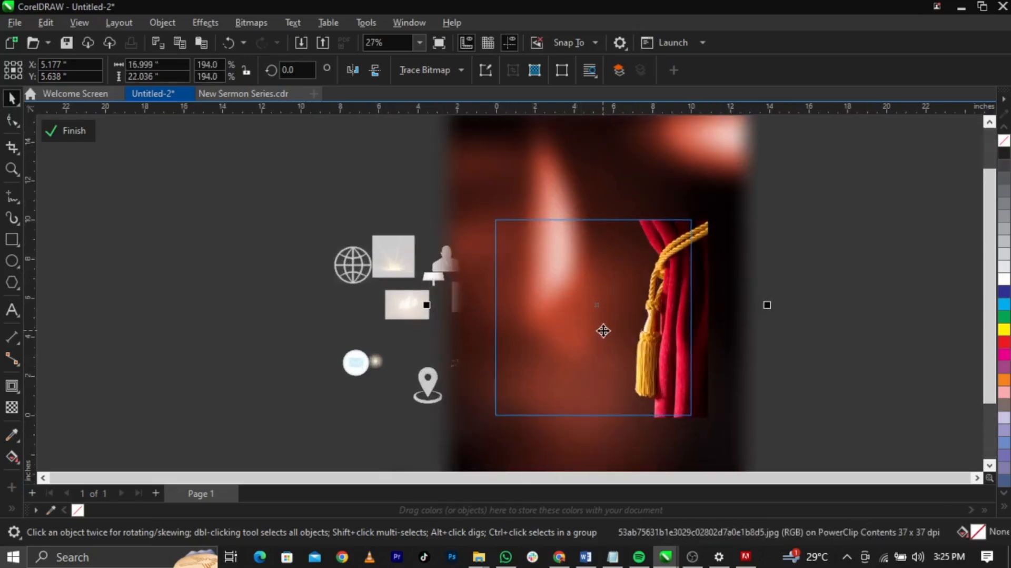
pyautogui.moveTo(602, 333); pyautogui.dragTo(595, 337)
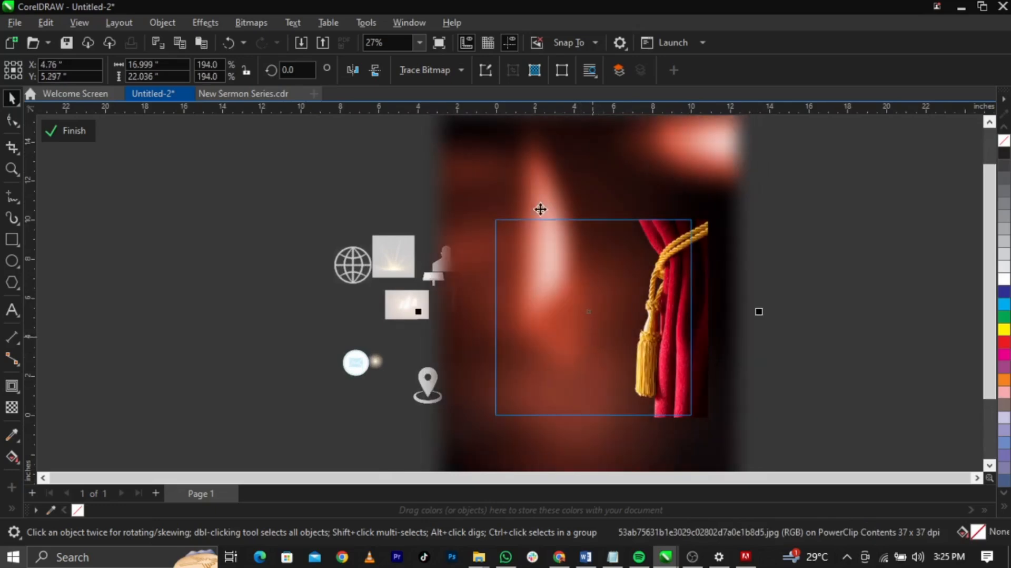
# Mirror the flame image horizontally, nudge it slightly left, and finish editing the PowerClip contents.
pyautogui.click(353, 71)
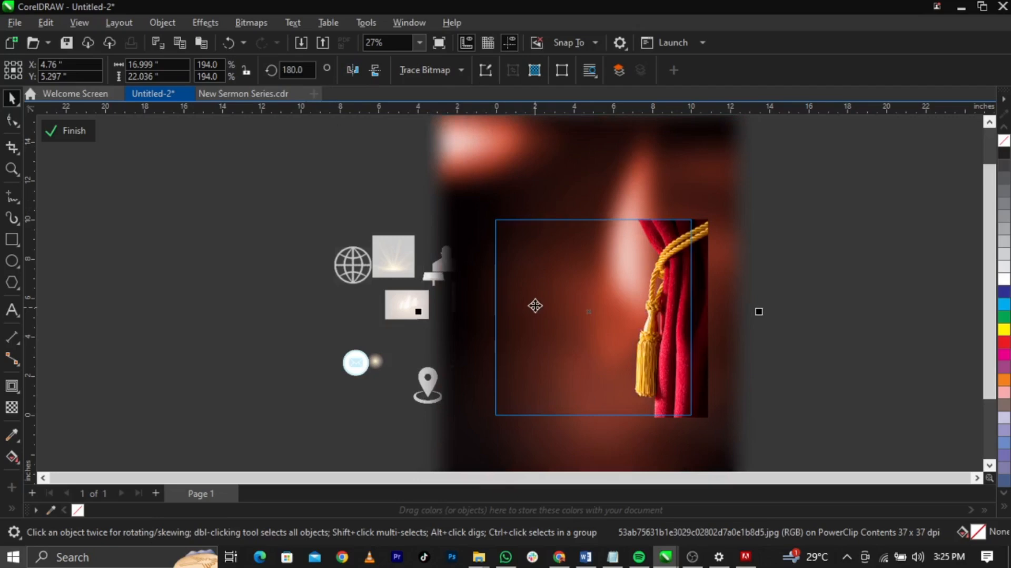
pyautogui.moveTo(536, 306); pyautogui.dragTo(531, 311)
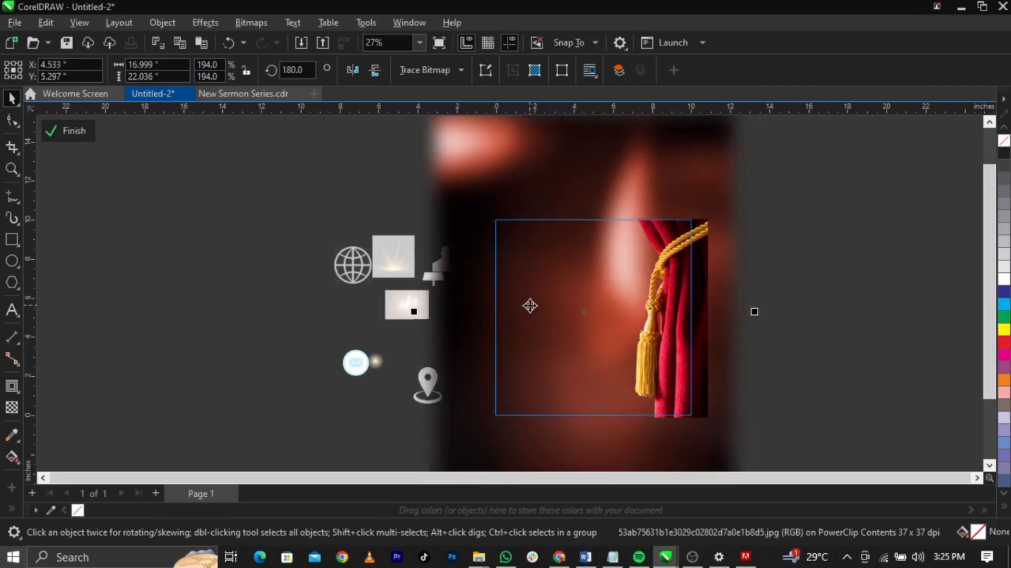
pyautogui.click(720, 425)
pyautogui.scroll(1, 701, 428)
pyautogui.click(69, 130)
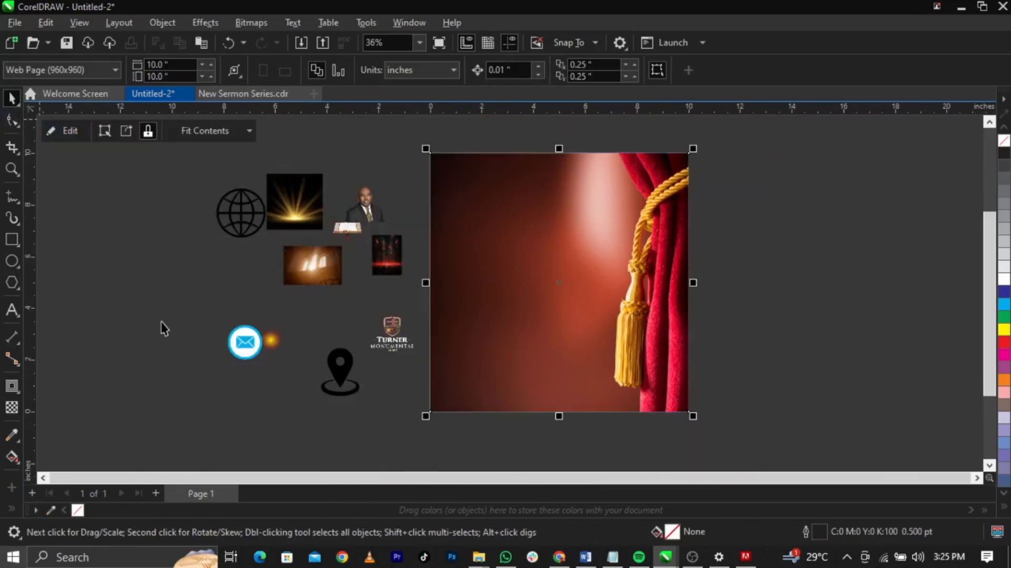
pyautogui.click(162, 328)
pyautogui.scroll(1, 614, 304)
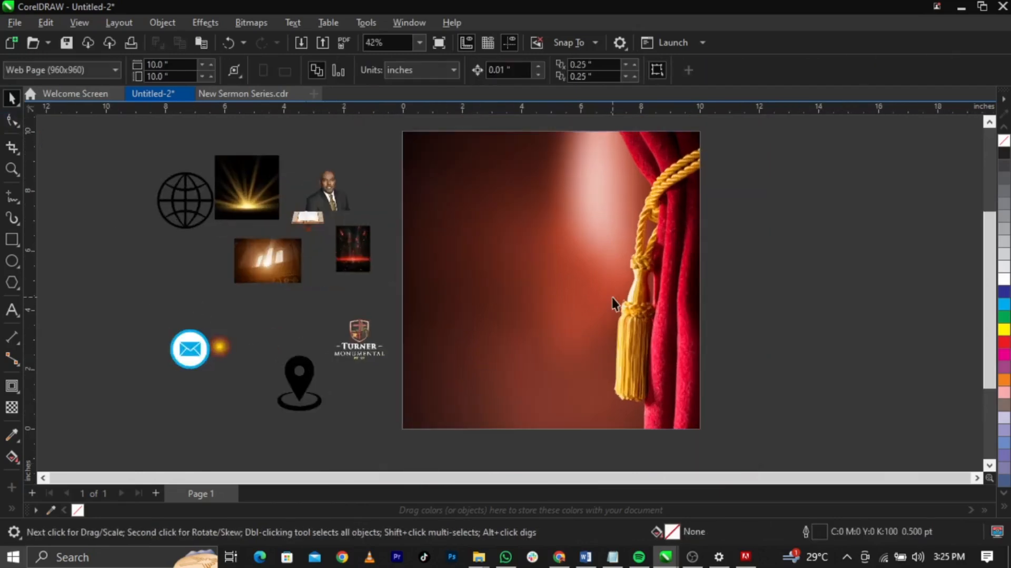
# Enlarge the dark red meteor image to about 10.7 by 14.5 inches and position it so it covers the page.
pyautogui.click(367, 261)
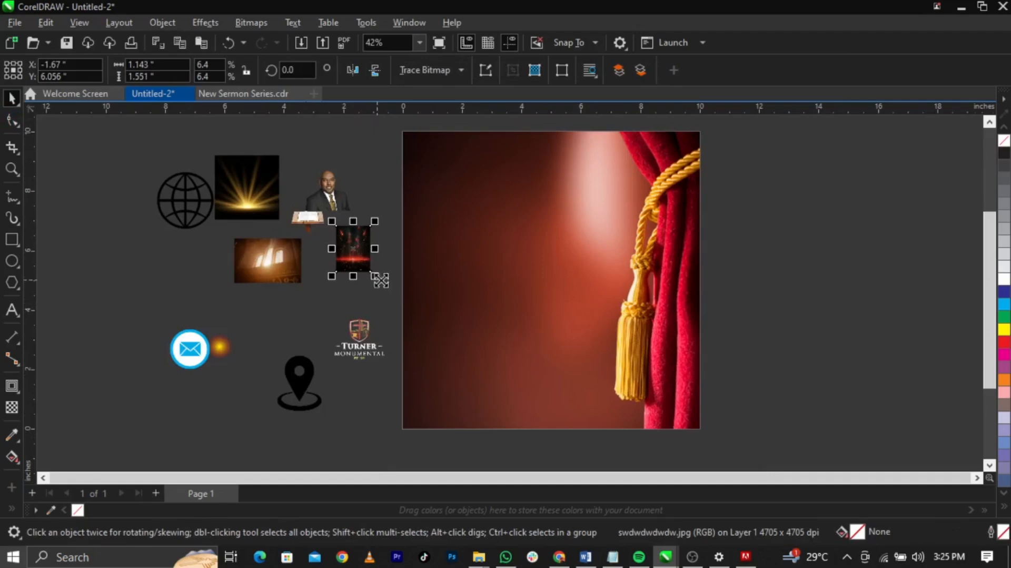
pyautogui.moveTo(380, 281); pyautogui.dragTo(467, 410)
pyautogui.moveTo(434, 307); pyautogui.dragTo(610, 366)
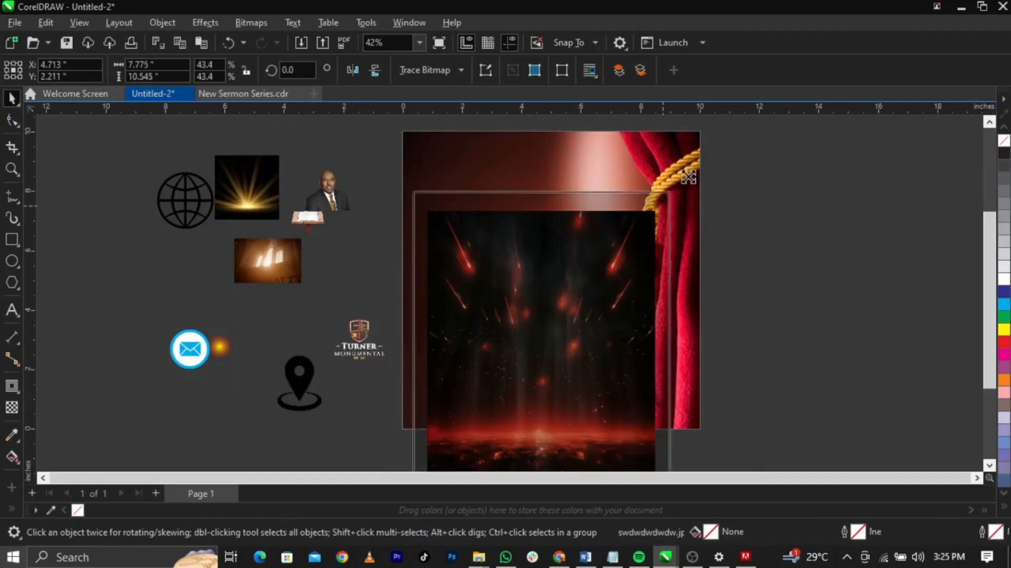
pyautogui.moveTo(689, 177); pyautogui.dragTo(700, 144)
pyautogui.moveTo(627, 223); pyautogui.dragTo(639, 196)
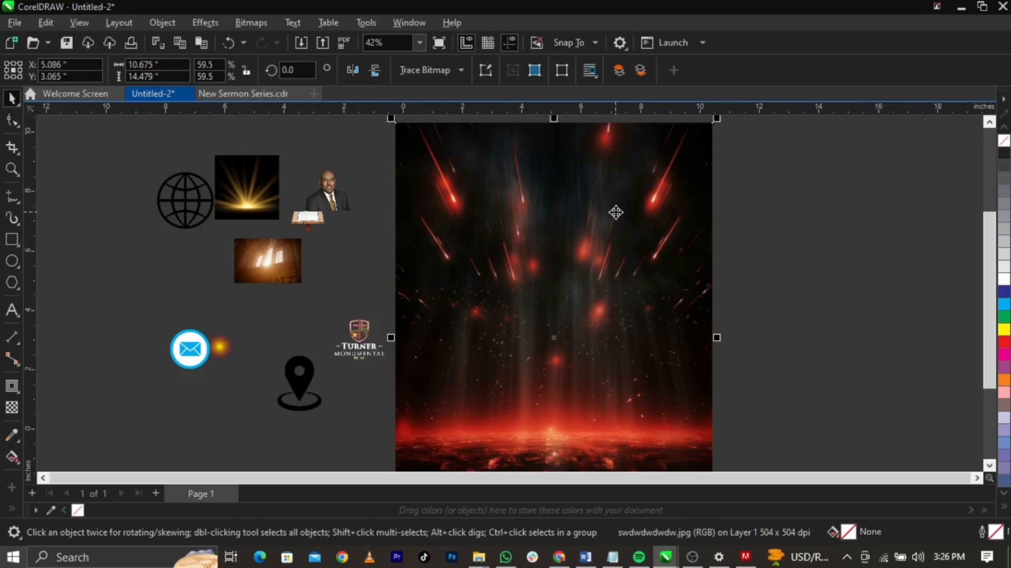
# Cut the red meteor image and paste it into the page rectangle's PowerClip contents.
pyautogui.press('Delete')
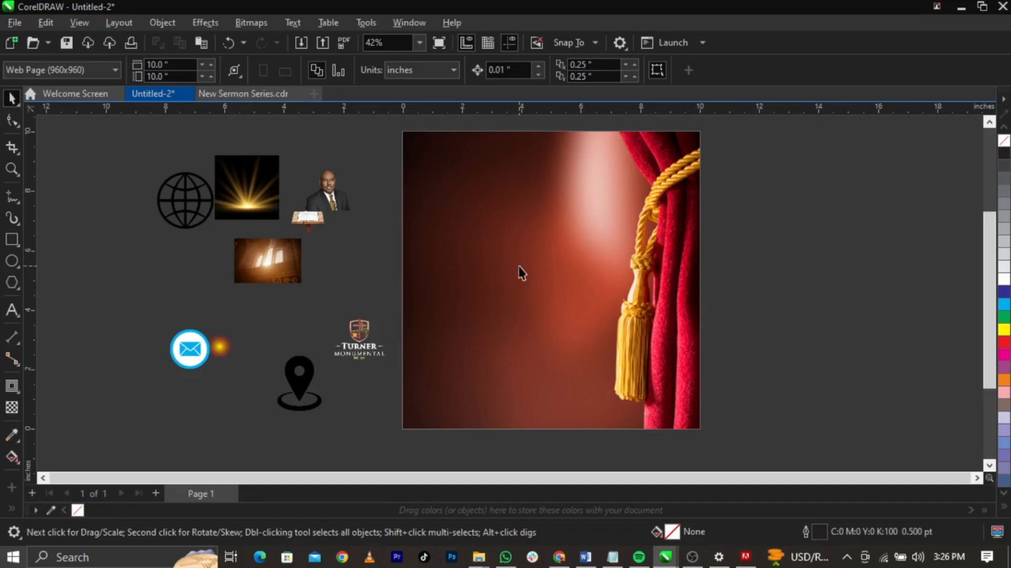
pyautogui.click(532, 256)
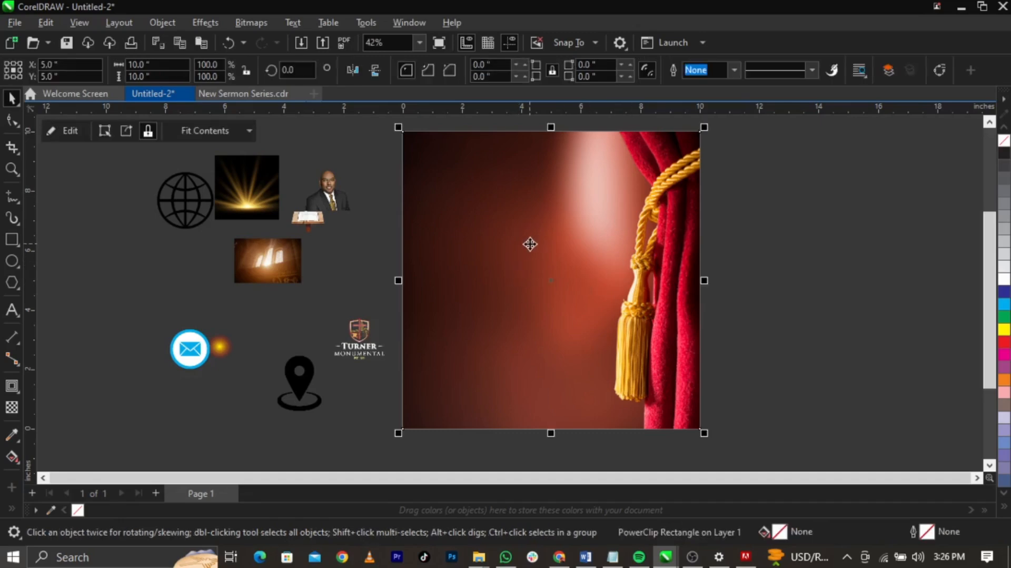
pyautogui.rightClick(530, 244)
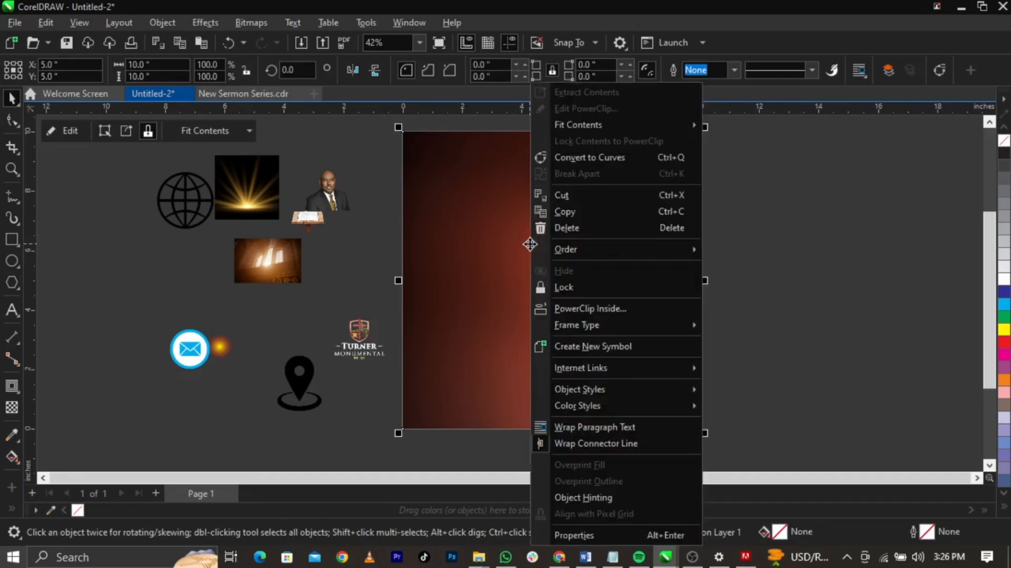
pyautogui.click(610, 112)
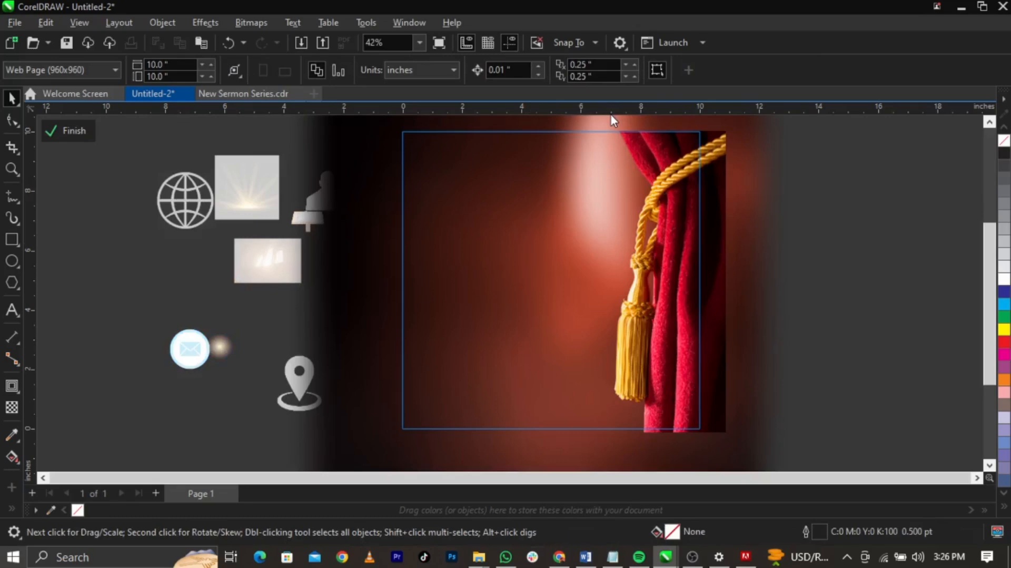
pyautogui.hotkey('ctrl', 'v')
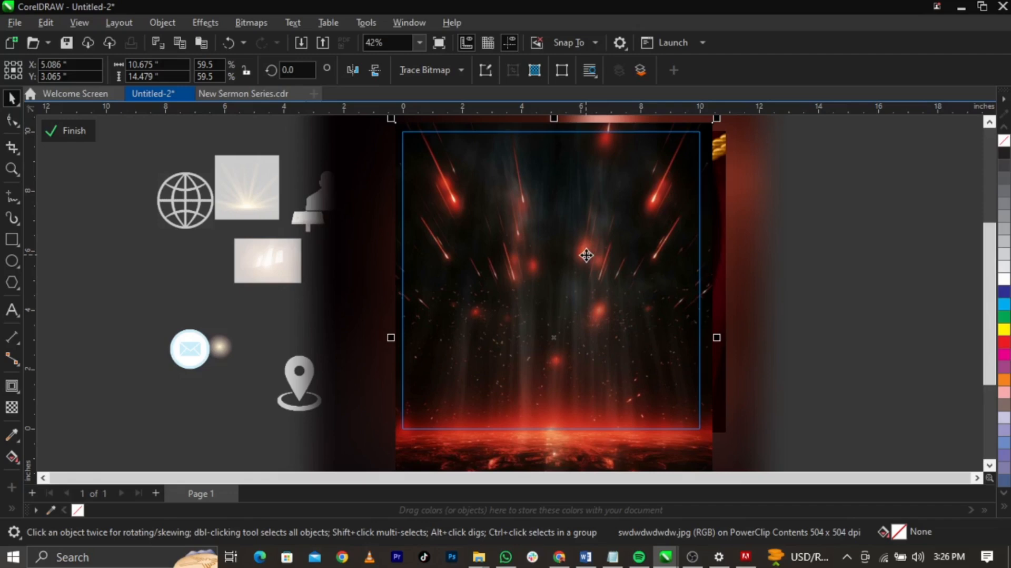
pyautogui.scroll(-1, 587, 255)
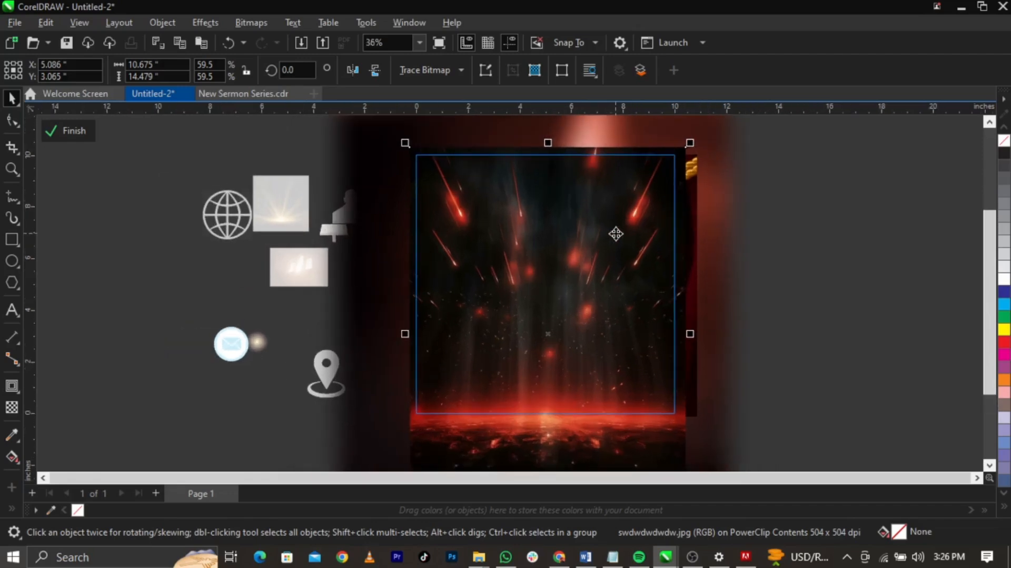
# Set the red meteor image's transparency merge mode to Soft Light and compare the background with and without it.
pyautogui.click(11, 407)
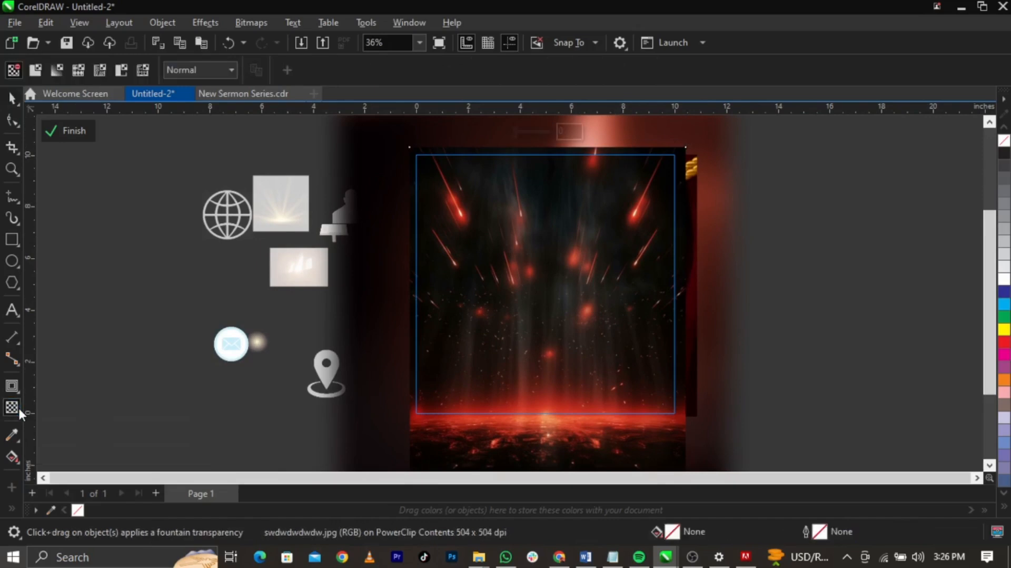
pyautogui.click(189, 73)
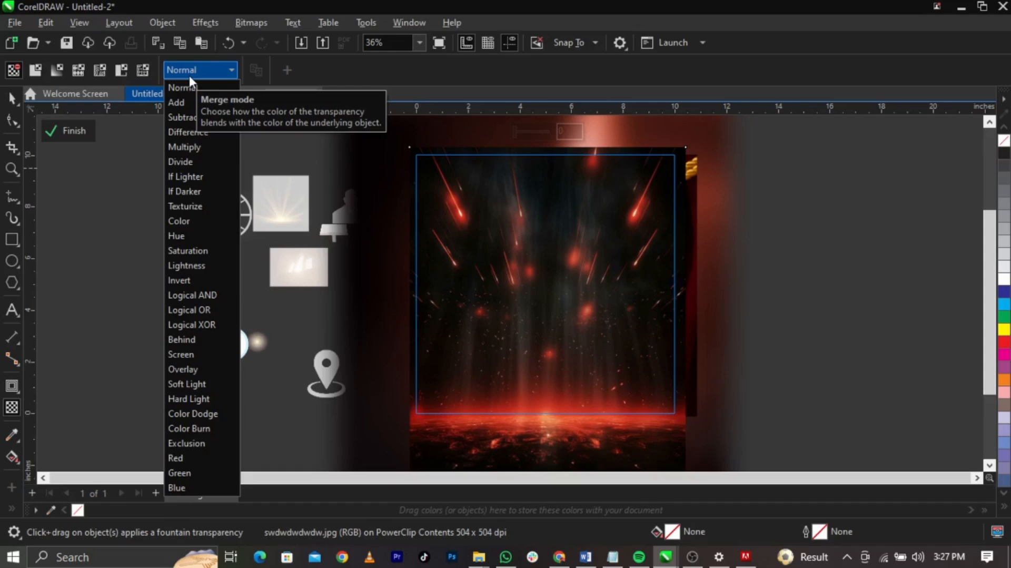
pyautogui.click(203, 383)
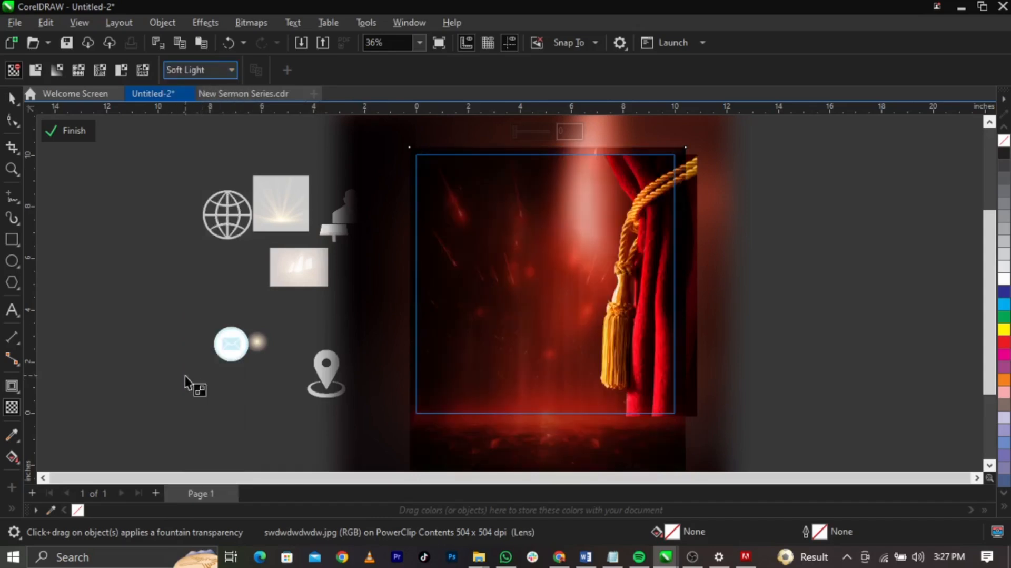
pyautogui.click(228, 43)
pyautogui.click(260, 43)
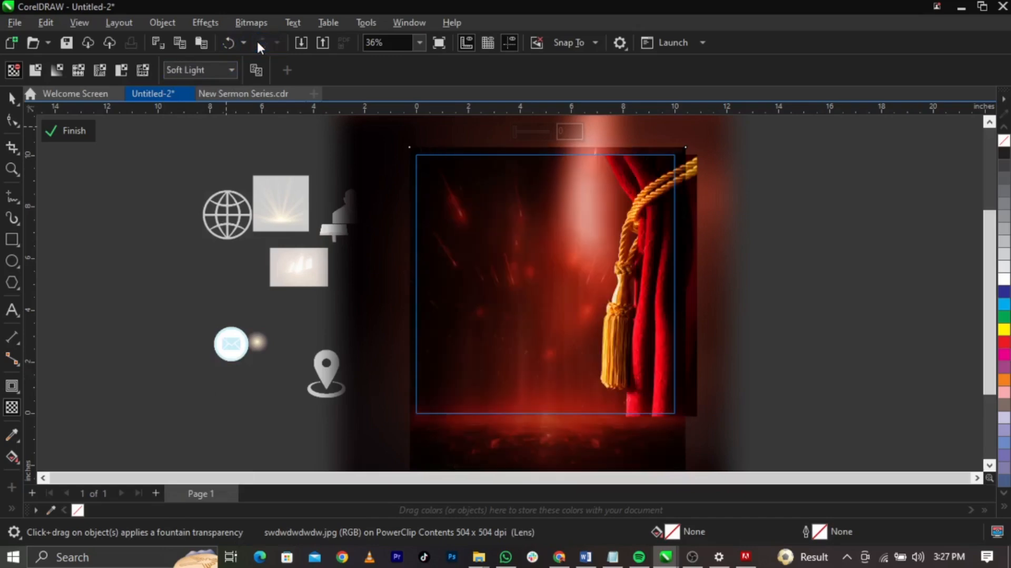
pyautogui.click(232, 42)
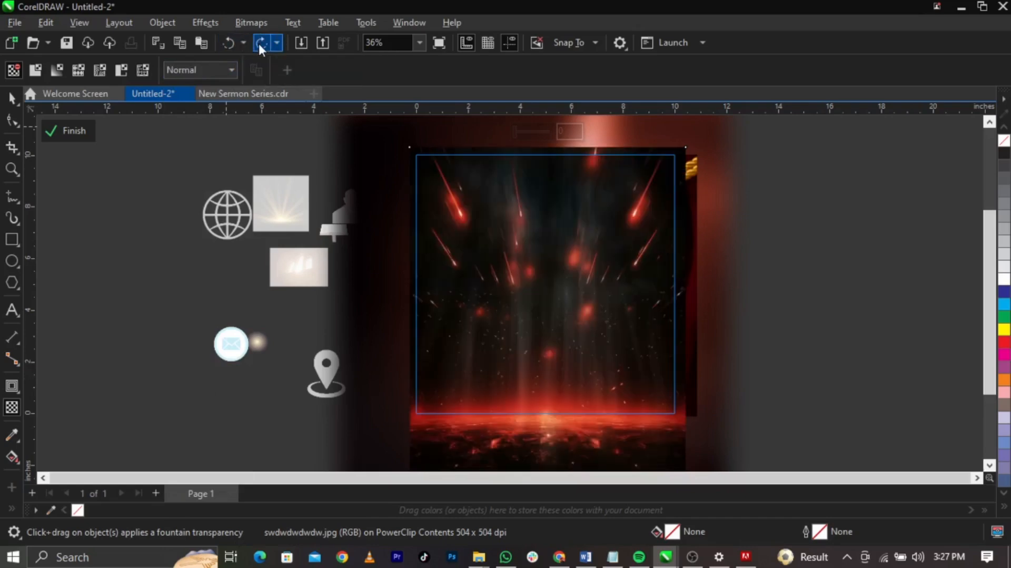
pyautogui.click(259, 42)
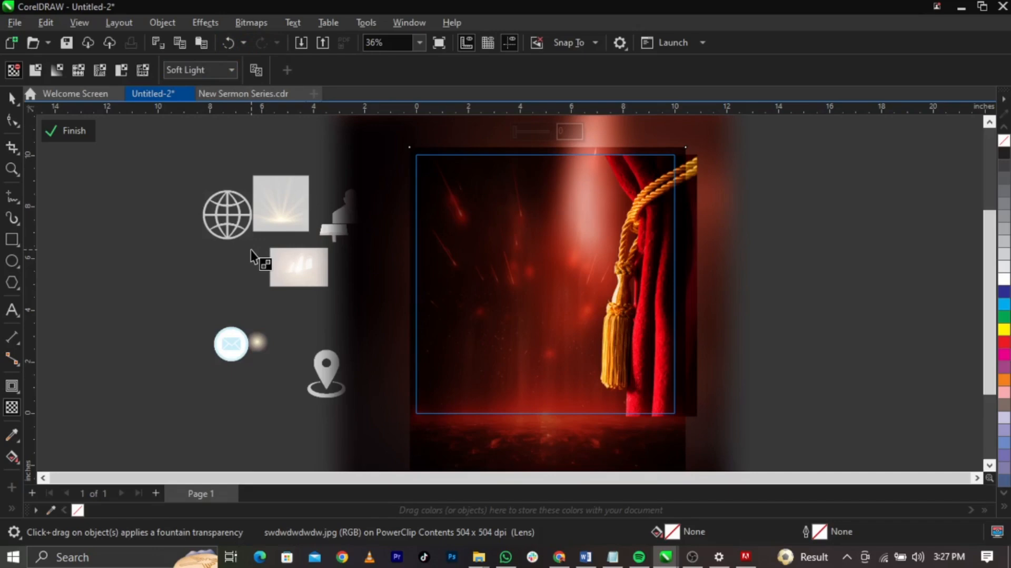
pyautogui.click(501, 320)
pyautogui.press('space')
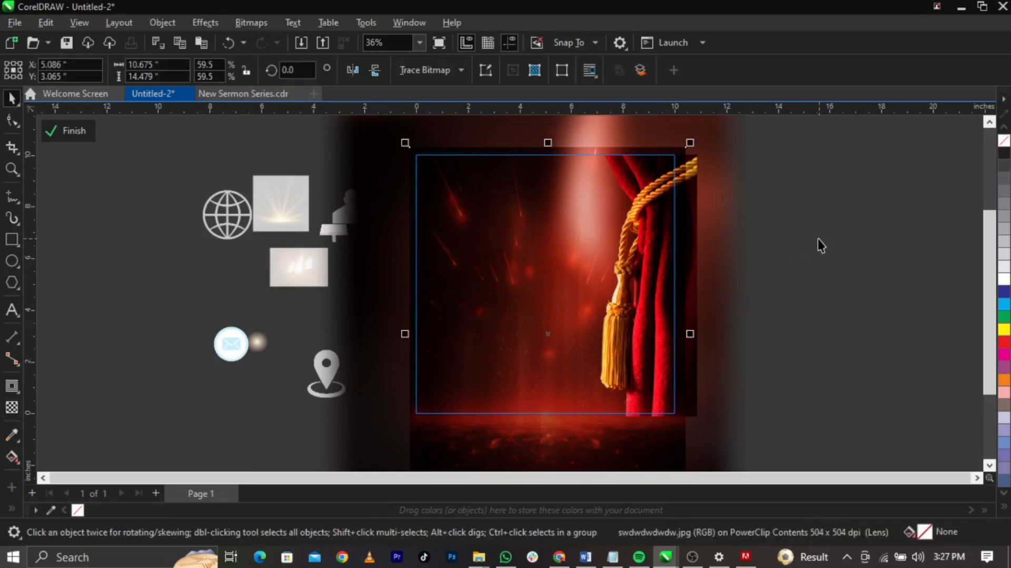
# Bring the curtain image to the front of the PowerClip contents and finish editing them.
pyautogui.click(822, 124)
pyautogui.moveTo(828, 124); pyautogui.dragTo(441, 467)
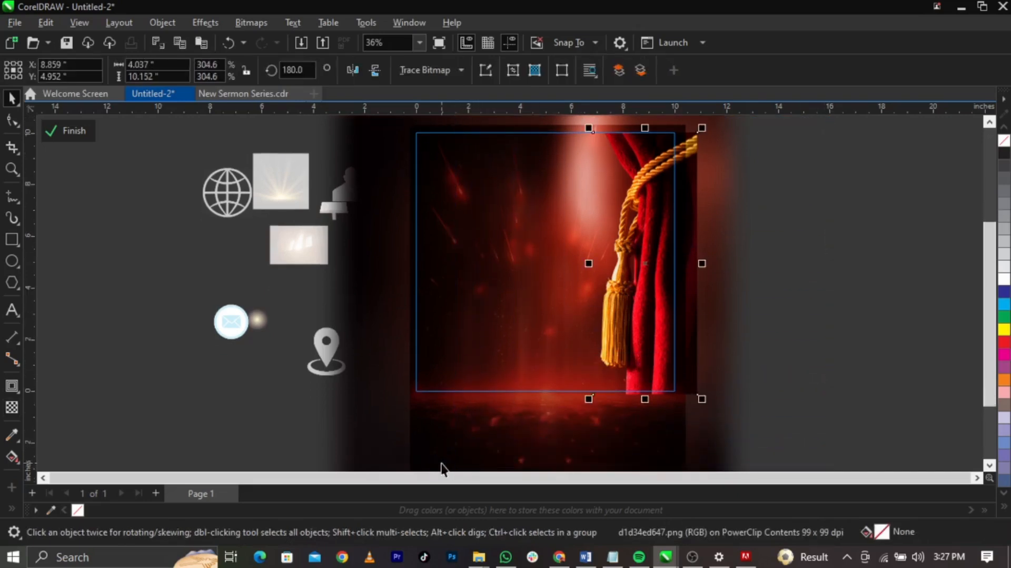
pyautogui.hotkey('shift', 'pageup')
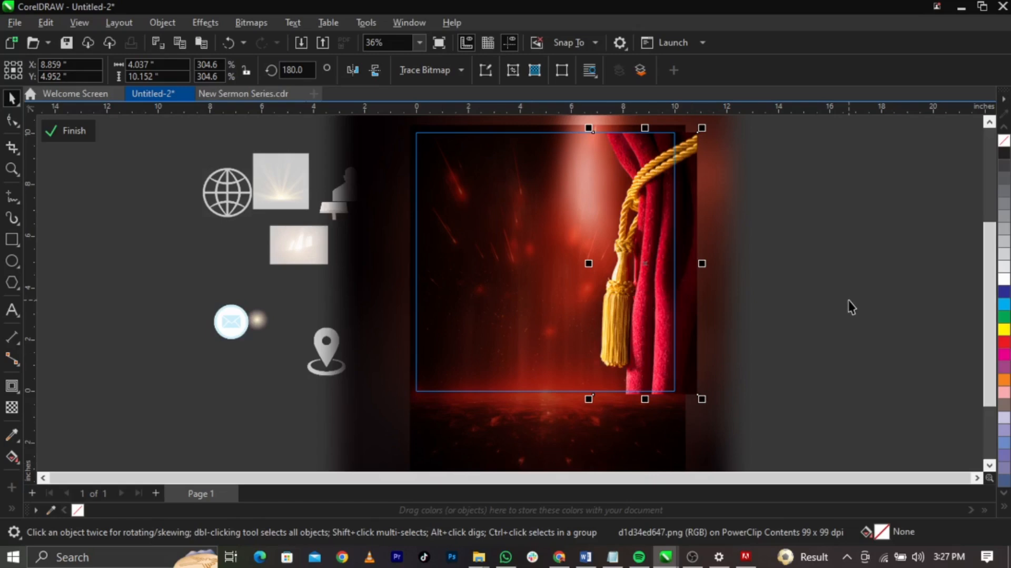
pyautogui.click(86, 135)
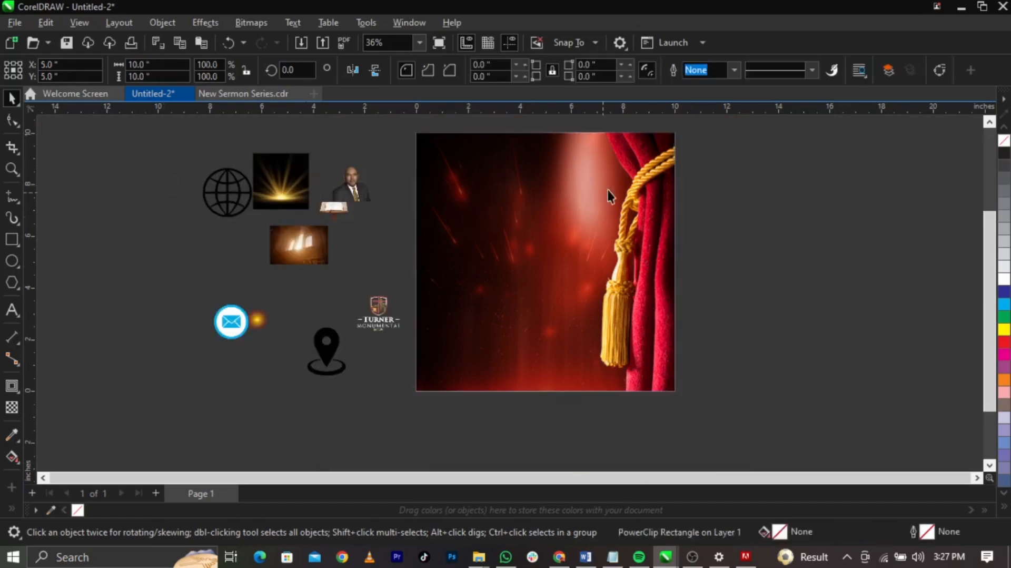
pyautogui.press('Escape')
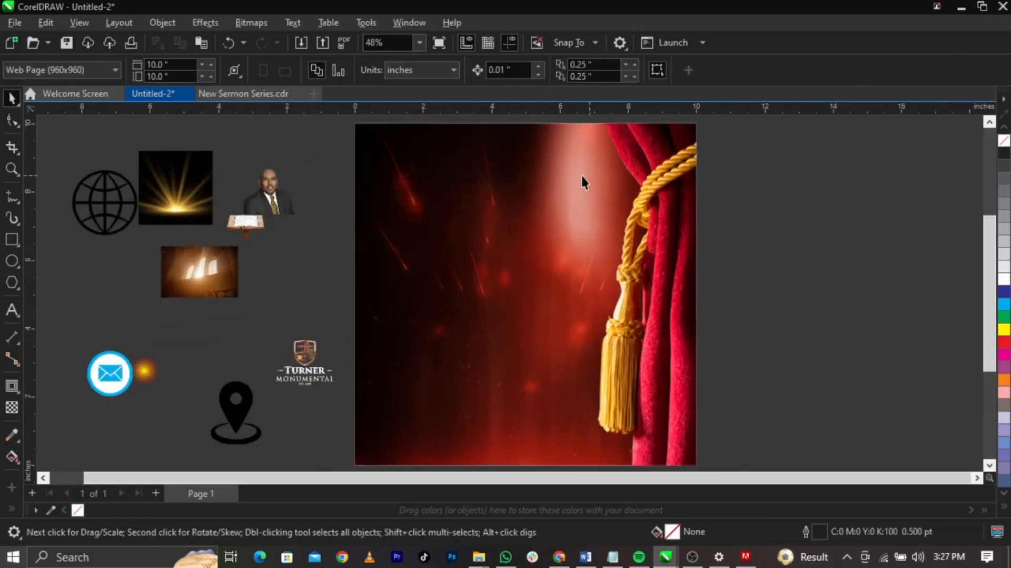
# Enlarge the man's headshot to about 7.9 by 7 inches and place it over the page's lower-left corner.
pyautogui.click(271, 192)
pyautogui.moveTo(305, 217); pyautogui.dragTo(396, 335)
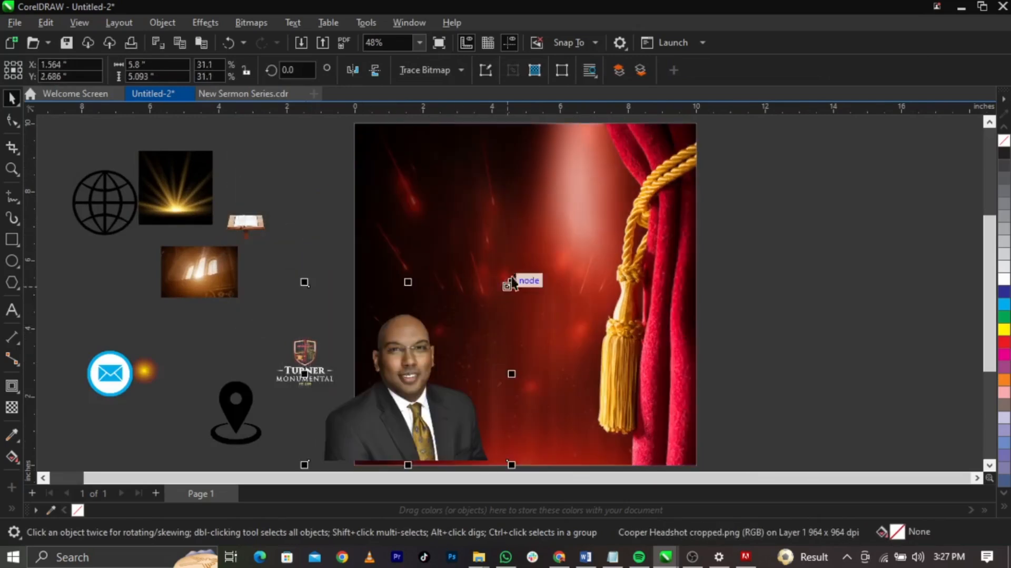
pyautogui.moveTo(512, 283); pyautogui.dragTo(537, 258)
pyautogui.moveTo(469, 355); pyautogui.dragTo(480, 350)
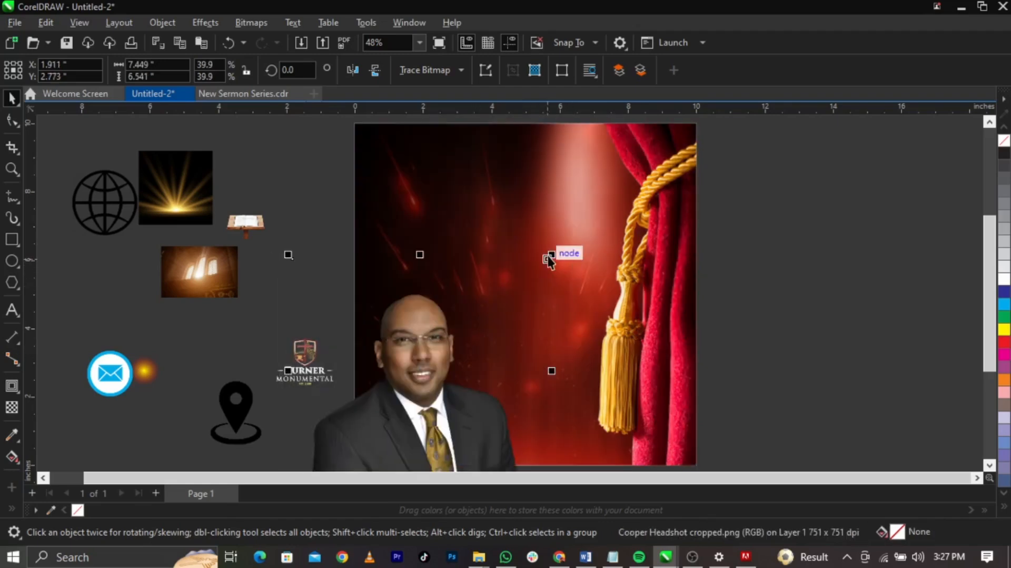
pyautogui.moveTo(548, 260); pyautogui.dragTo(568, 239)
pyautogui.moveTo(495, 319)
pyautogui.mouseDown()
pyautogui.moveTo(480, 318)
pyautogui.moveTo(485, 313)
pyautogui.mouseUp()
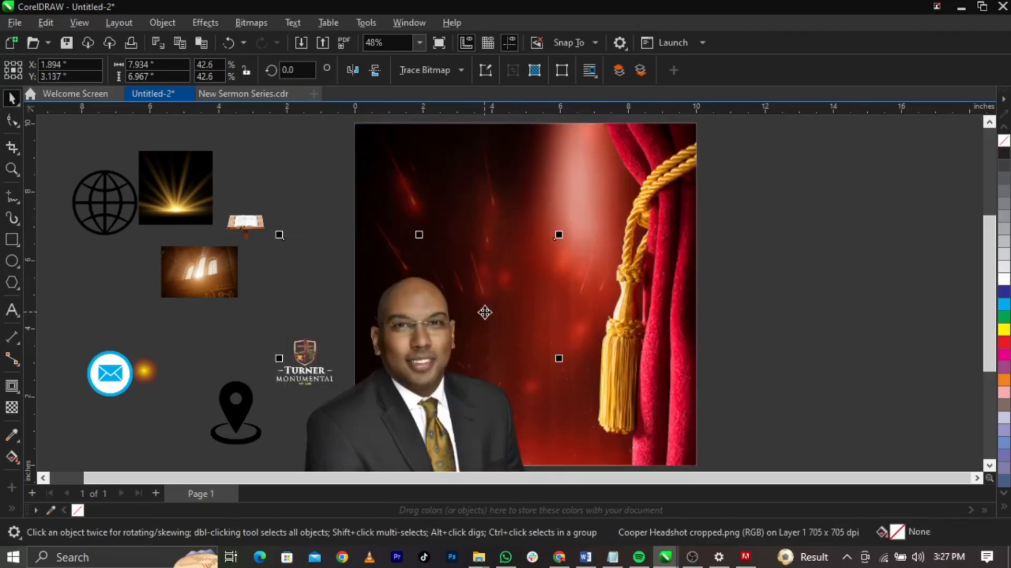
# PowerClip the man's headshot inside the page rectangle.
pyautogui.rightClick(485, 312)
pyautogui.click(506, 316)
pyautogui.click(478, 174)
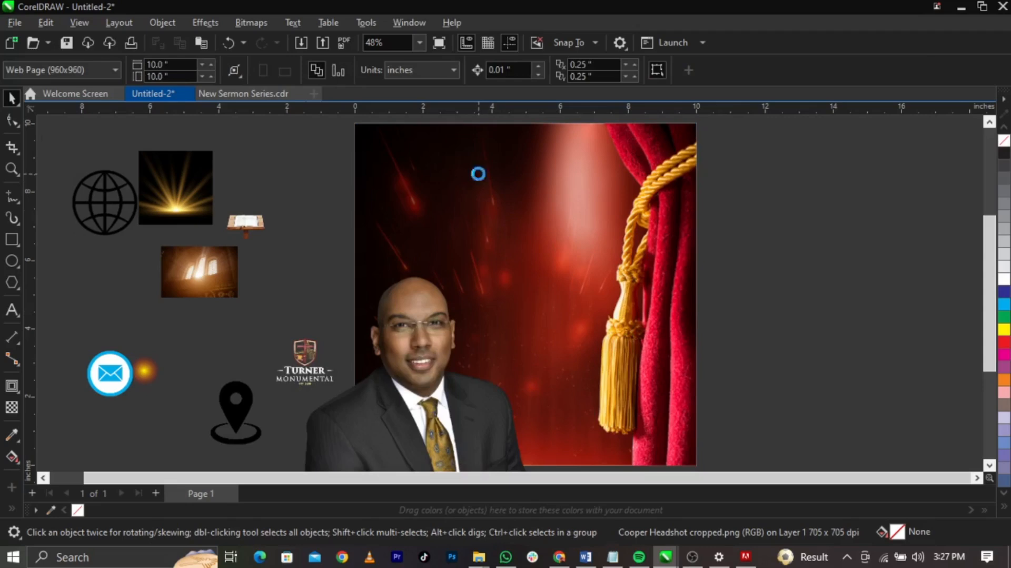
pyautogui.click(746, 283)
pyautogui.scroll(-1, 289, 311)
pyautogui.scroll(1, 420, 340)
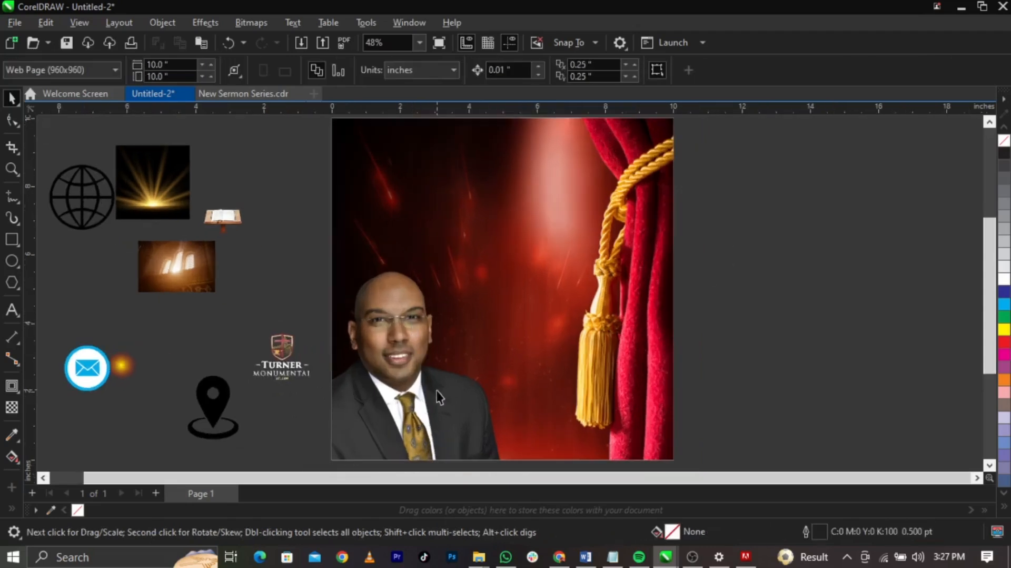
pyautogui.scroll(3, 447, 363)
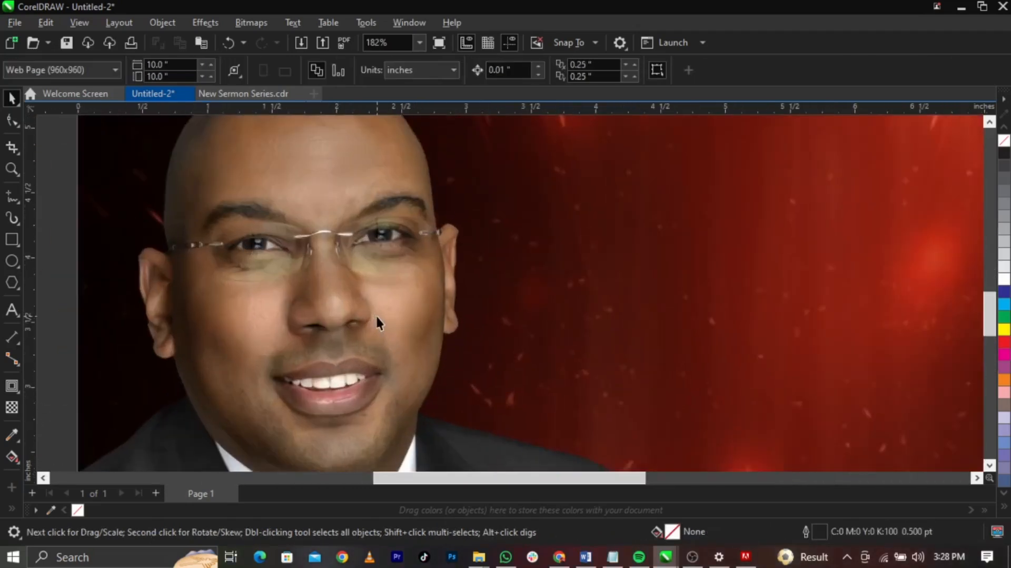
pyautogui.scroll(-3, 281, 285)
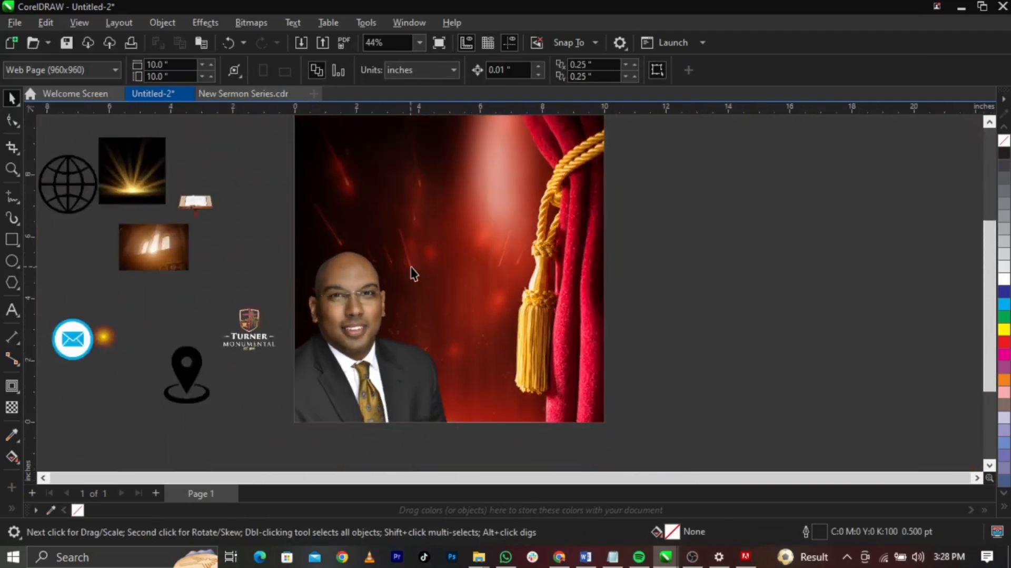
pyautogui.scroll(2, 413, 273)
pyautogui.scroll(-1, 486, 342)
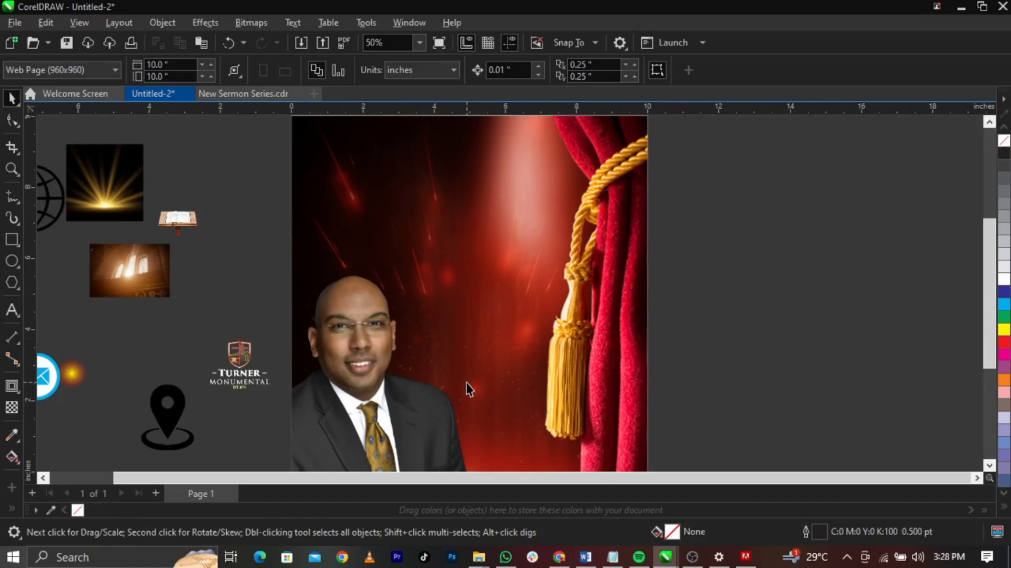
pyautogui.scroll(4, 390, 368)
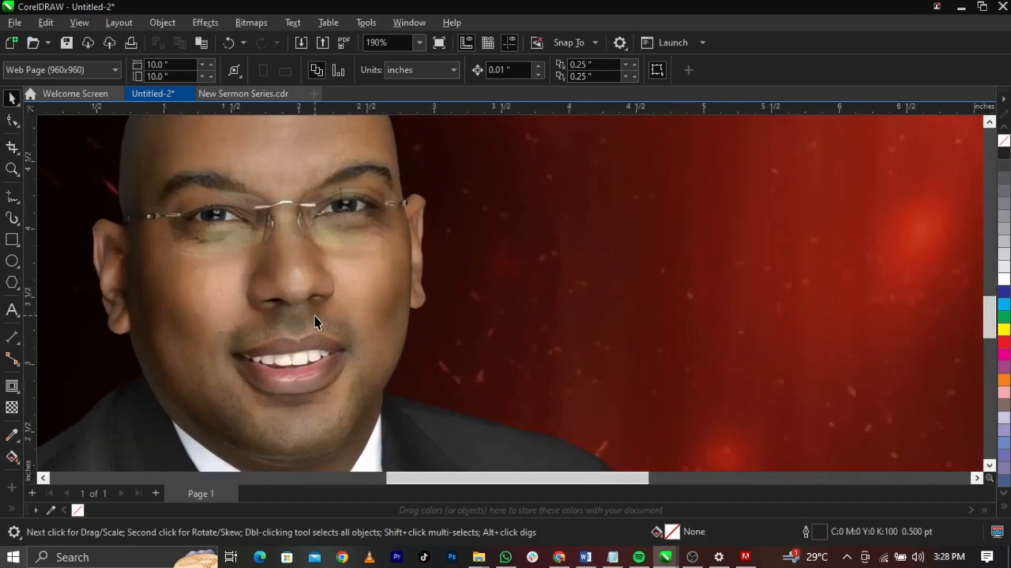
# Open the page rectangle's PowerClip contents for editing and select the man's headshot inside.
pyautogui.scroll(-5, 315, 323)
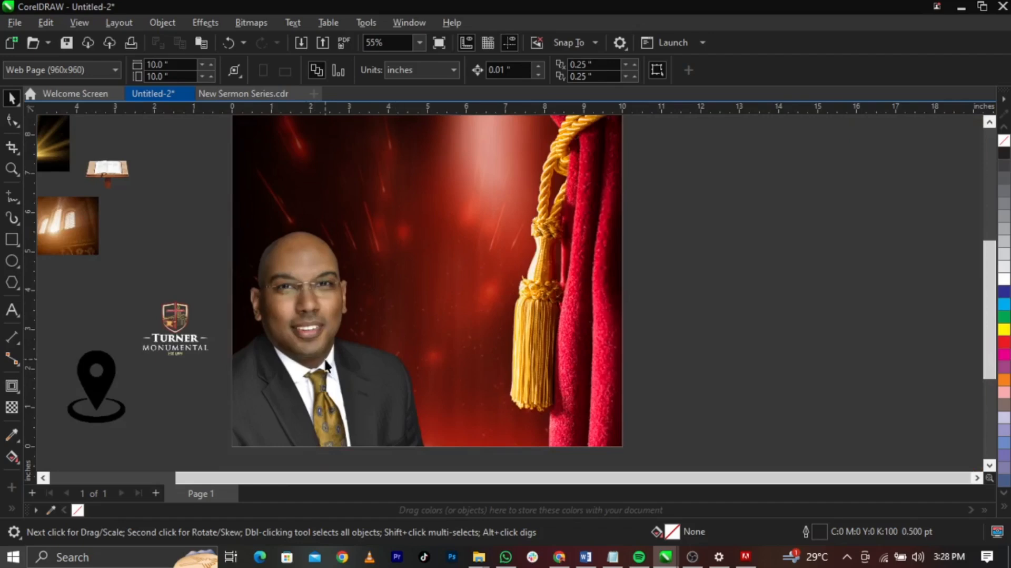
pyautogui.scroll(2, 327, 363)
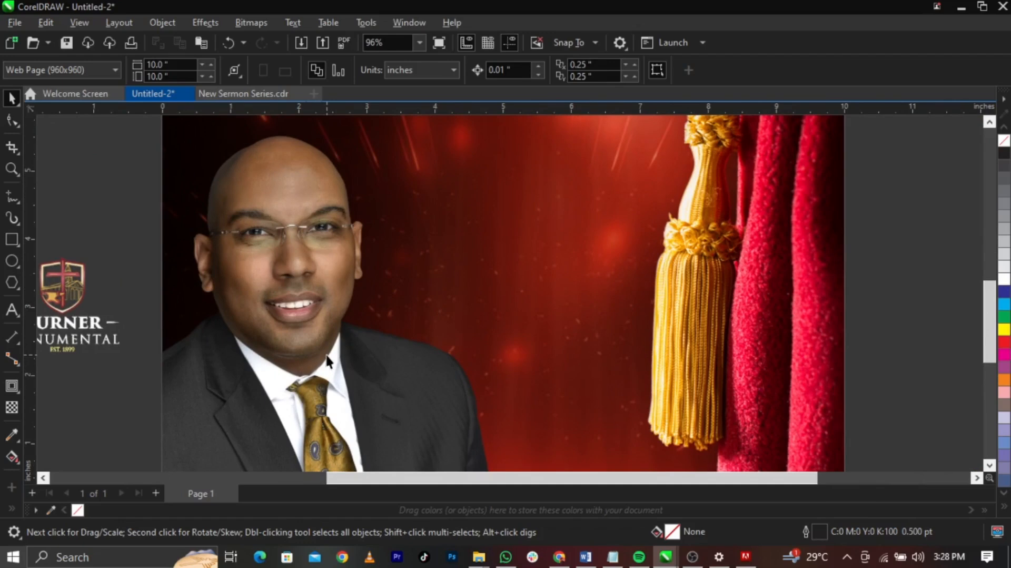
pyautogui.click(326, 362)
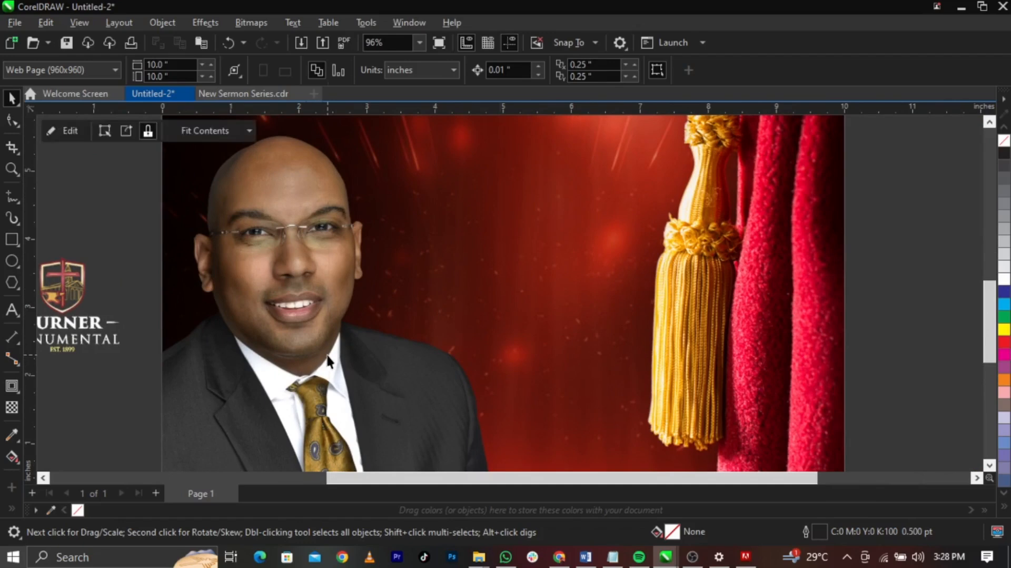
pyautogui.rightClick(326, 362)
pyautogui.click(353, 113)
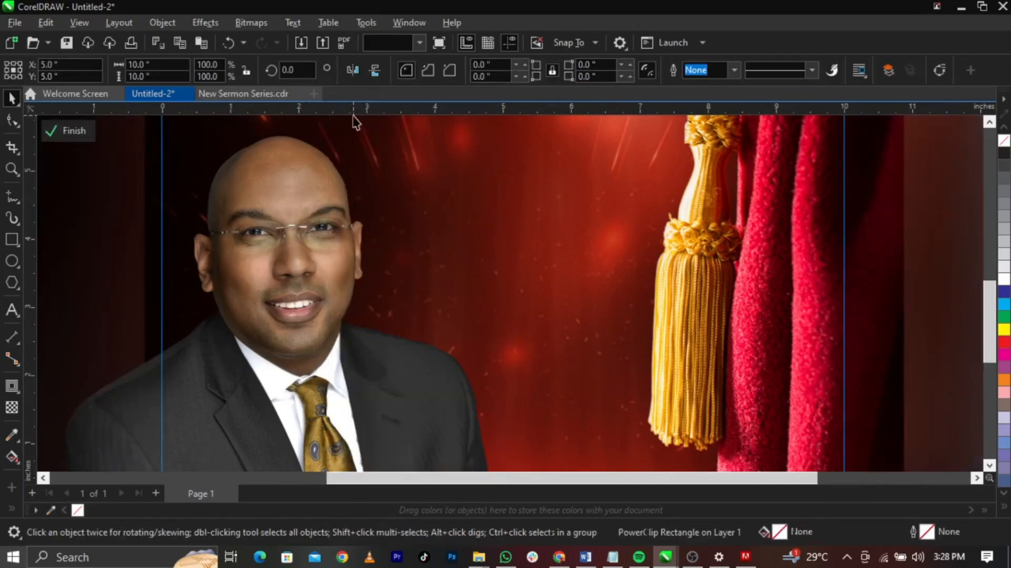
pyautogui.click(266, 302)
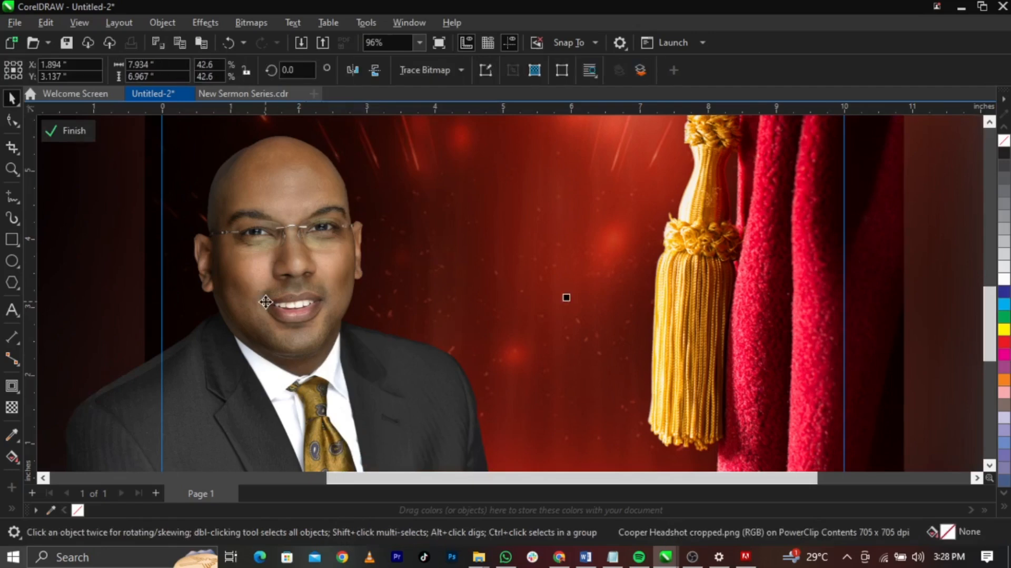
# Start a Color Balance adjustment on the headshot with master values Cyan–Red 23, Magenta–Green -16 and Yellow–Blue -15.
pyautogui.click(204, 24)
pyautogui.moveTo(225, 79)
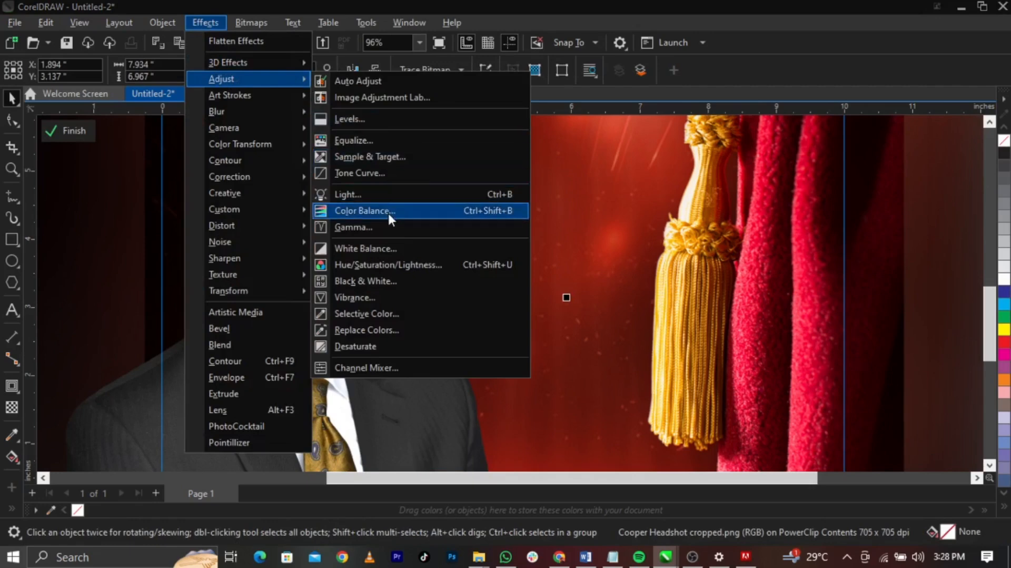
pyautogui.click(388, 210)
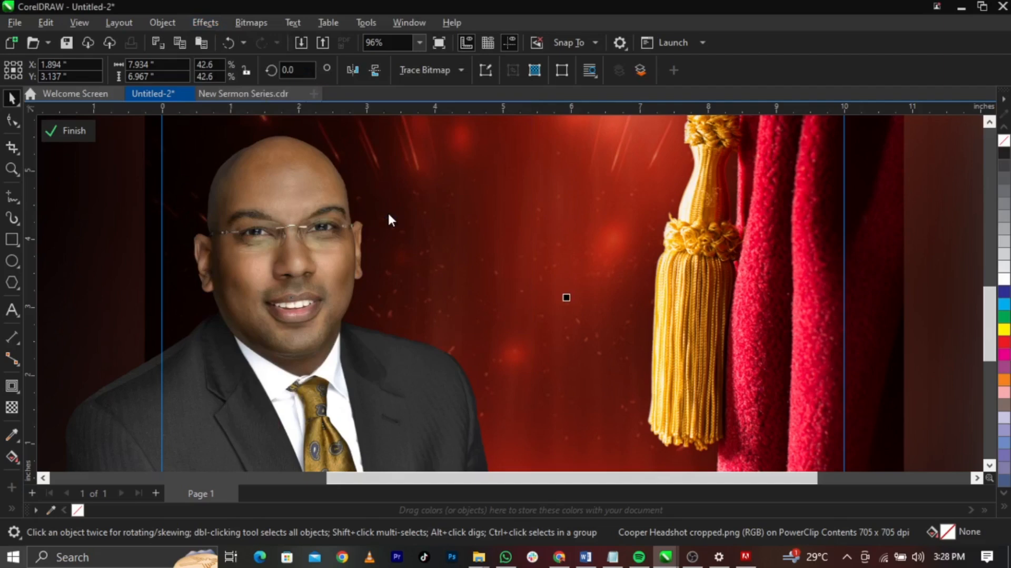
pyautogui.moveTo(430, 189); pyautogui.dragTo(598, 82)
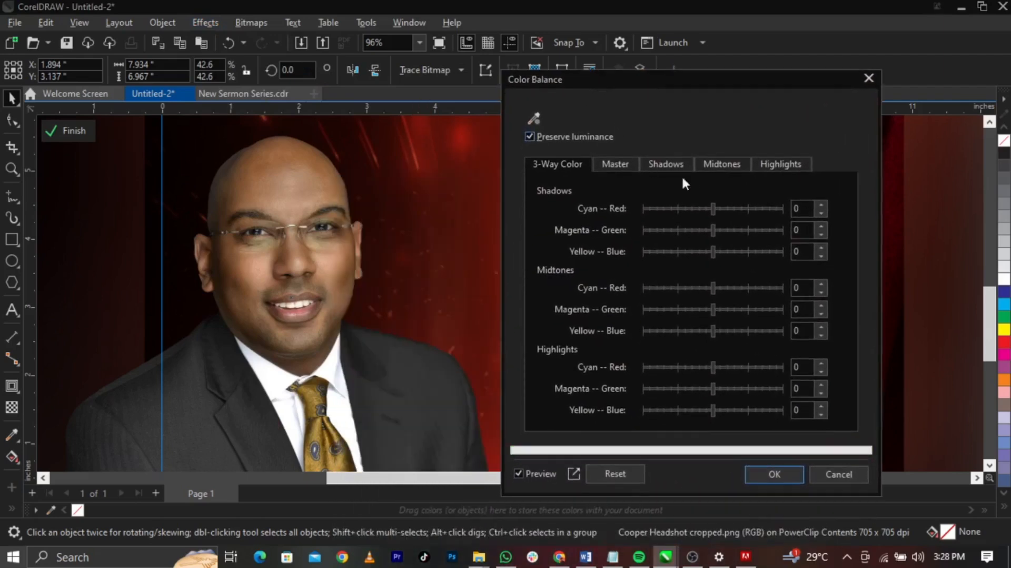
pyautogui.click(617, 162)
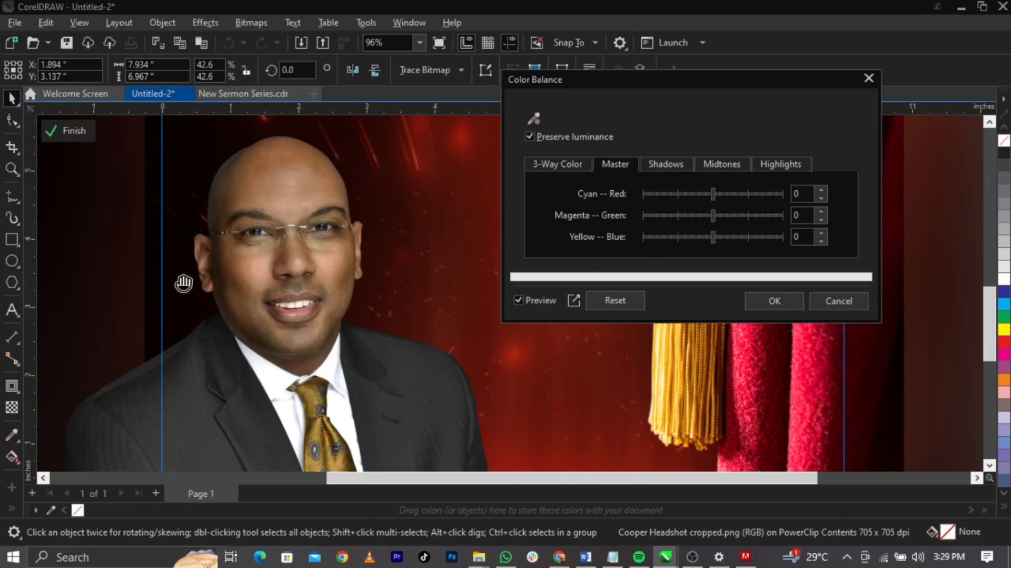
pyautogui.scroll(-2, 185, 284)
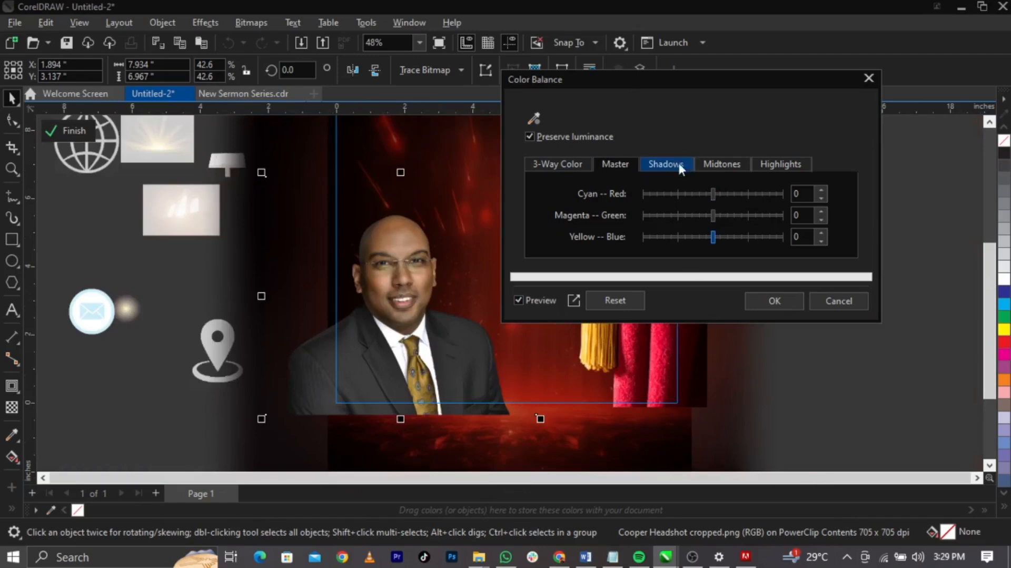
pyautogui.click(730, 196)
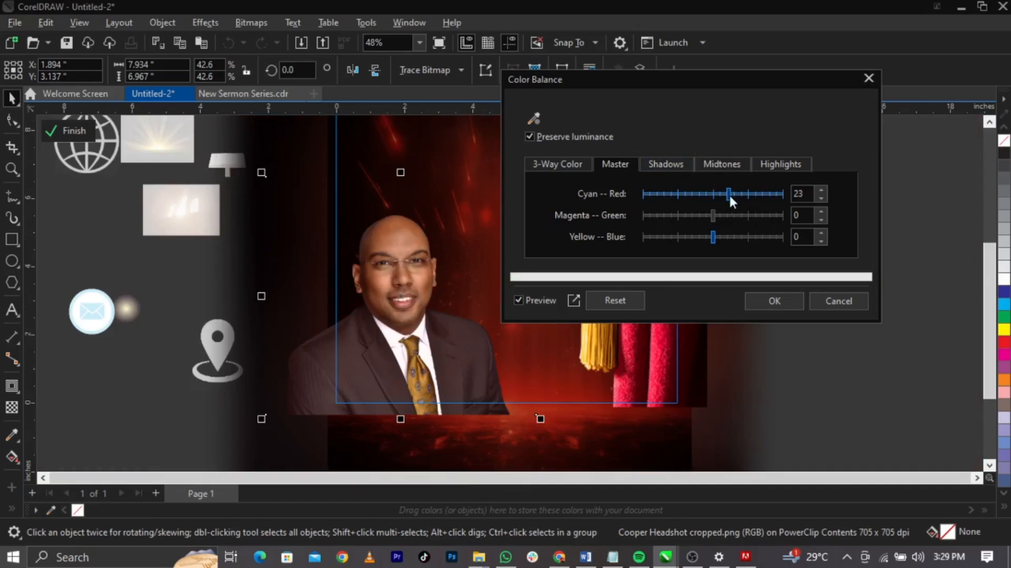
pyautogui.click(702, 215)
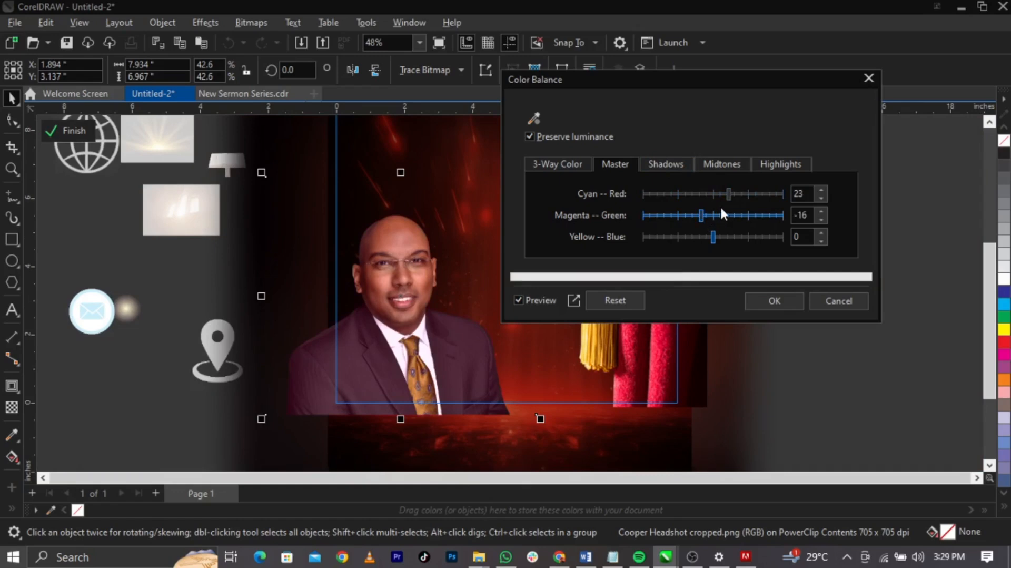
pyautogui.click(703, 237)
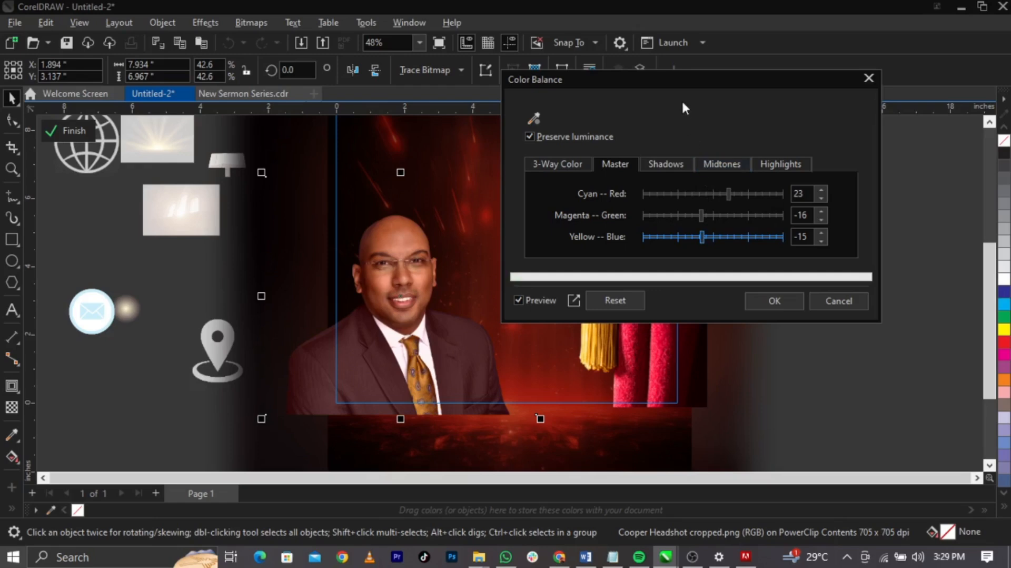
# Refine the headshot's master color balance to Cyan–Red 16, Magenta–Green -26 and Yellow–Blue -20, and apply it.
pyautogui.moveTo(687, 86); pyautogui.dragTo(828, 105)
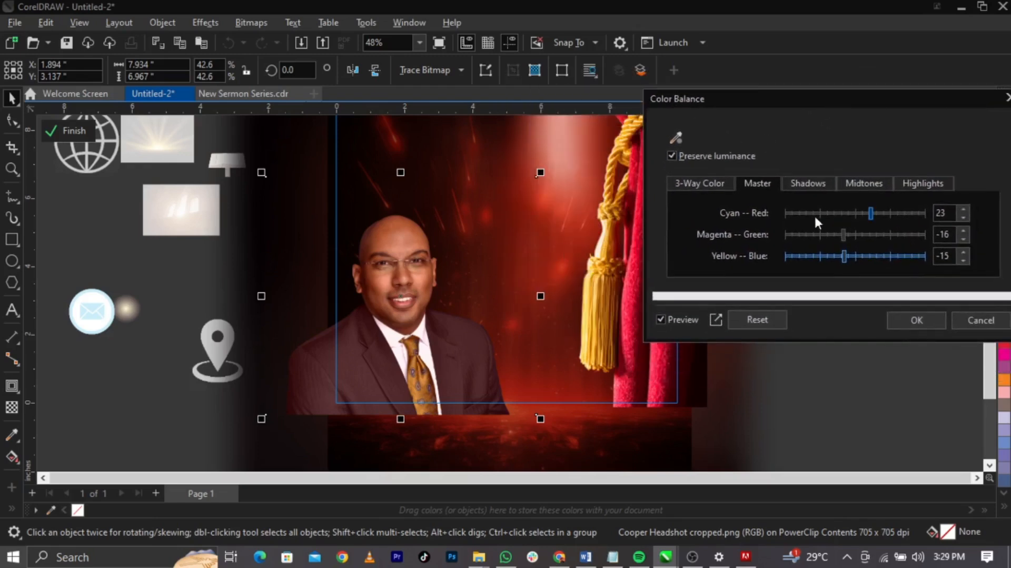
pyautogui.click(860, 216)
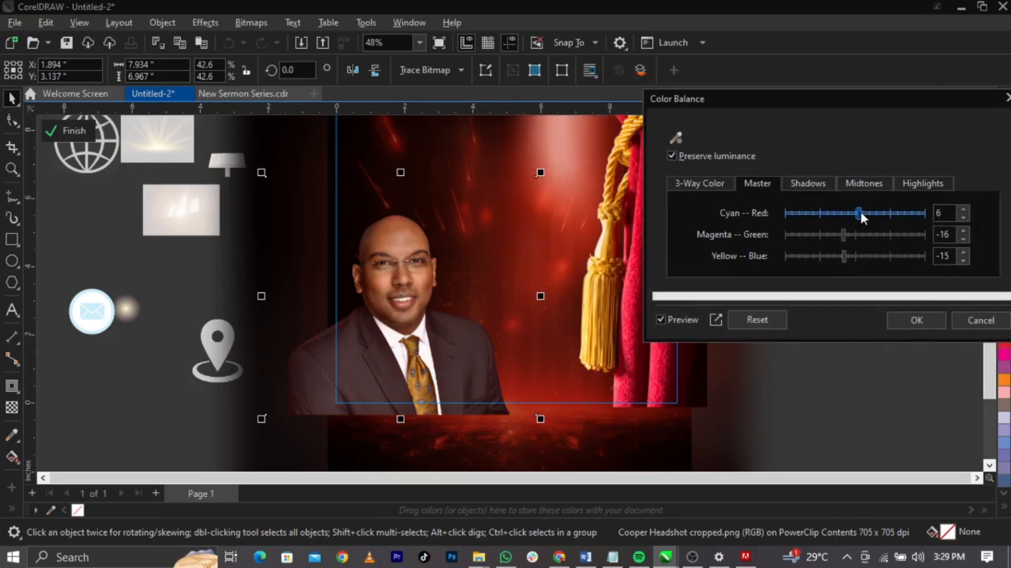
pyautogui.click(861, 209)
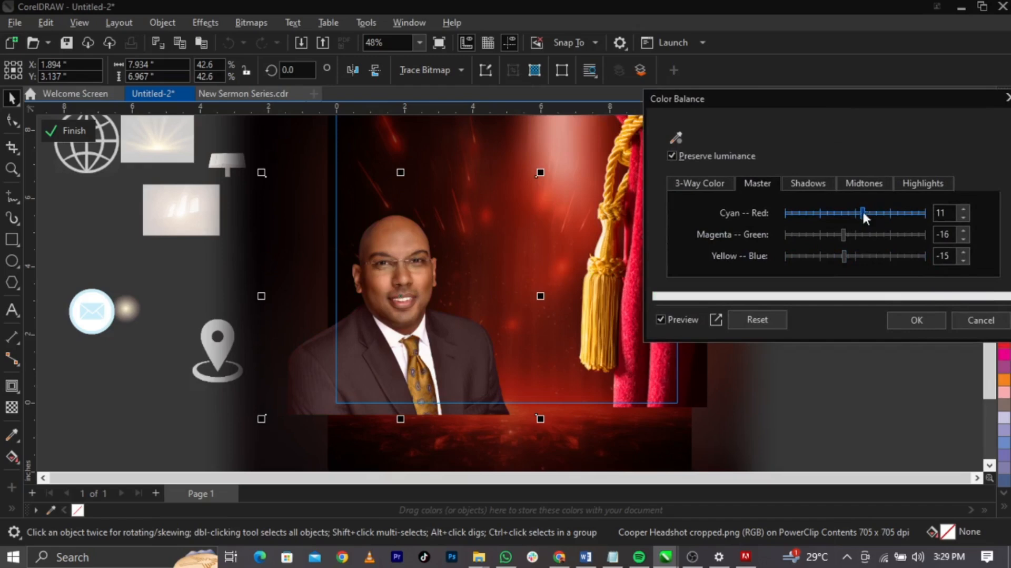
pyautogui.click(841, 254)
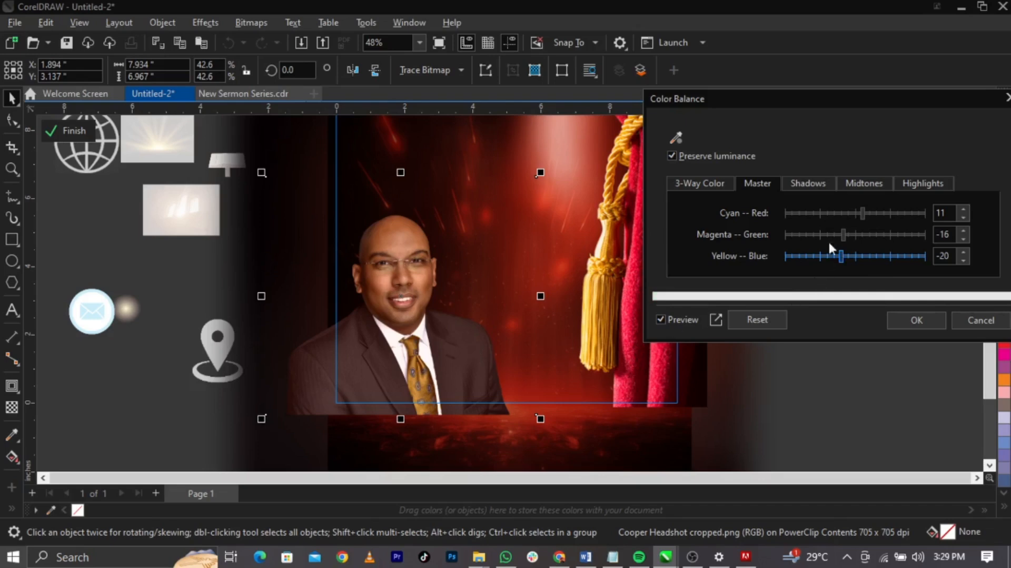
pyautogui.click(834, 236)
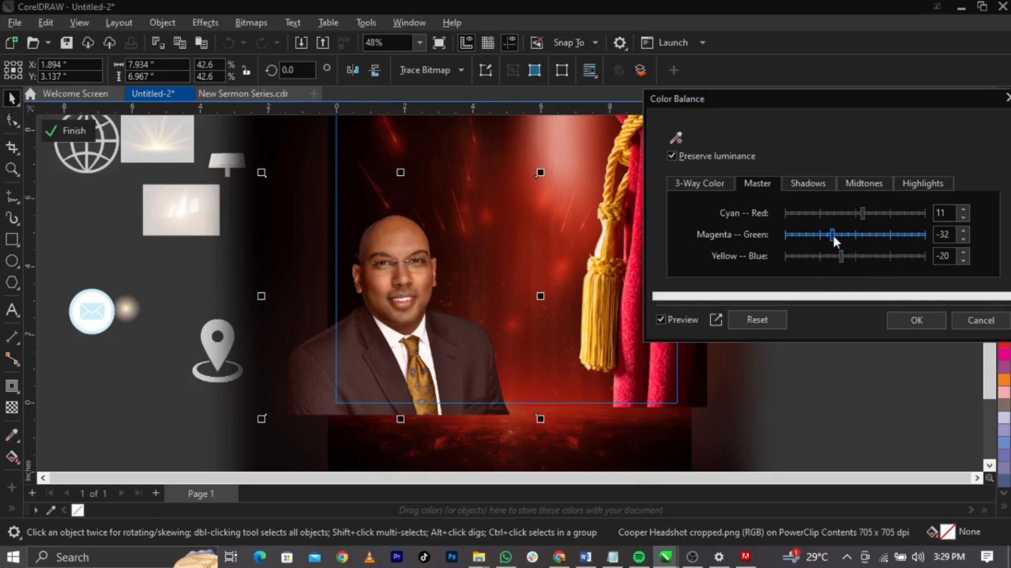
pyautogui.click(837, 235)
pyautogui.click(867, 214)
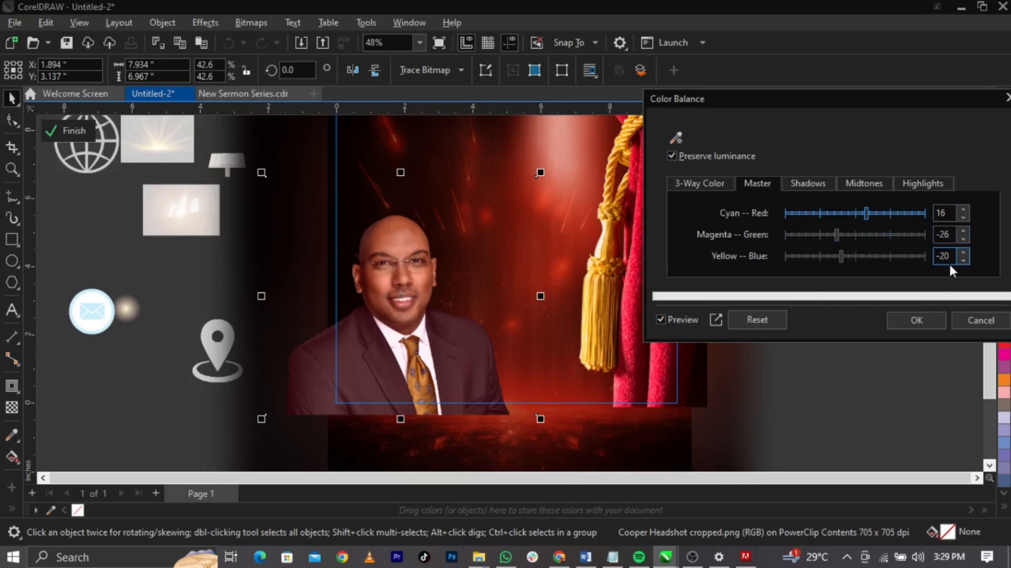
pyautogui.click(917, 321)
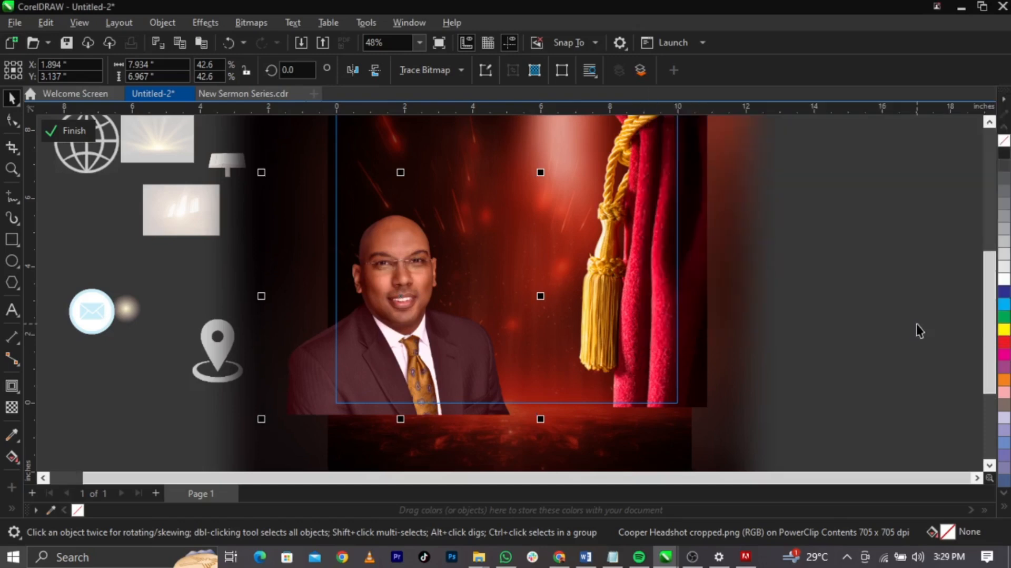
# Set the headshot's contrast to 18 in the Image Adjustment Lab and apply it.
pyautogui.click(202, 22)
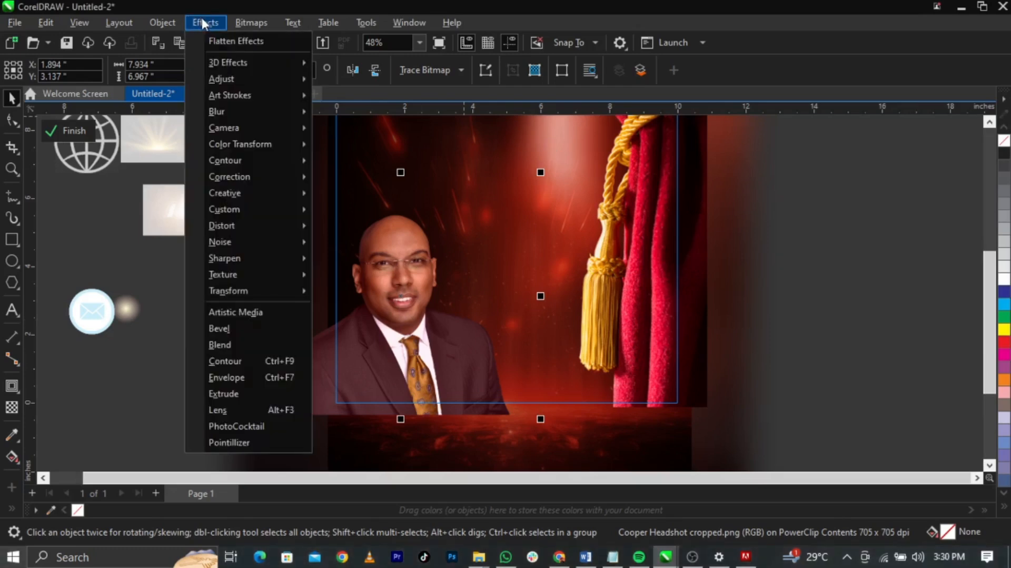
pyautogui.moveTo(240, 78)
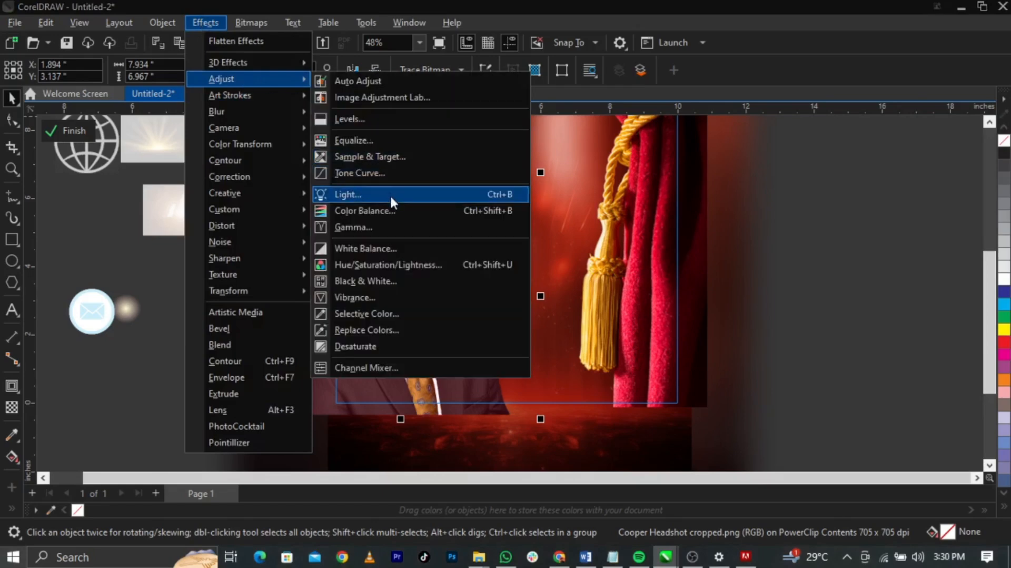
pyautogui.click(366, 97)
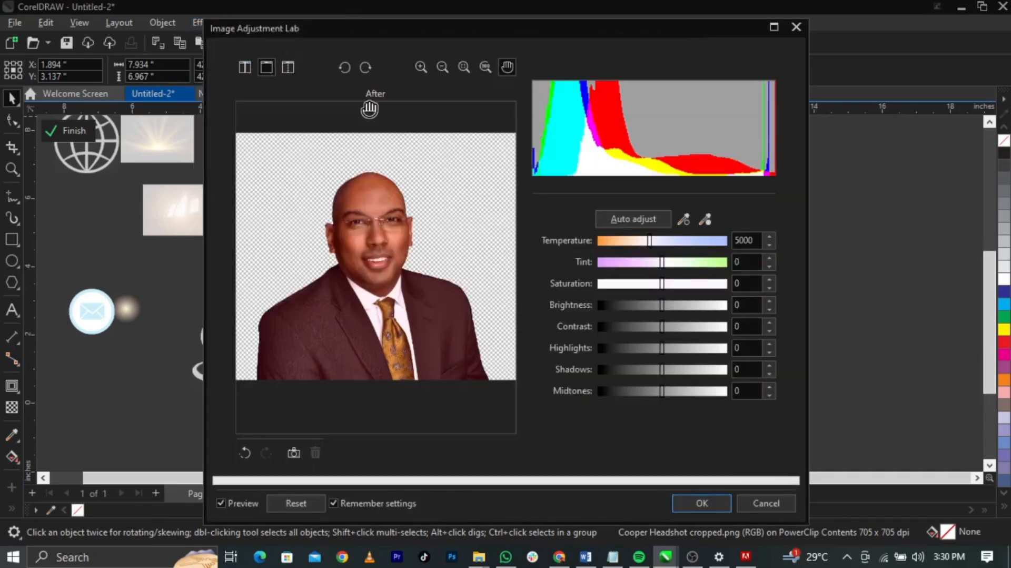
pyautogui.click(674, 327)
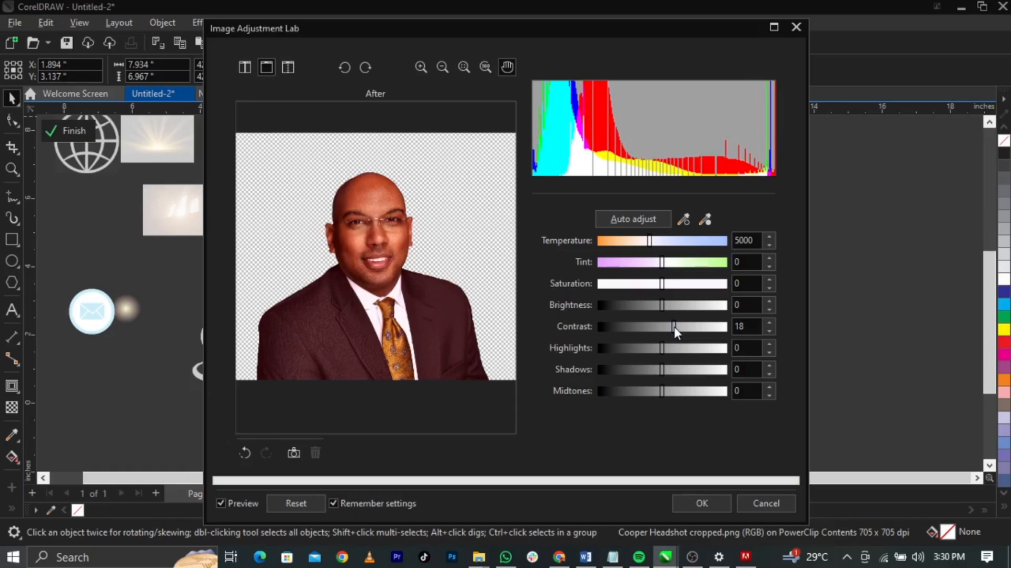
pyautogui.click(709, 505)
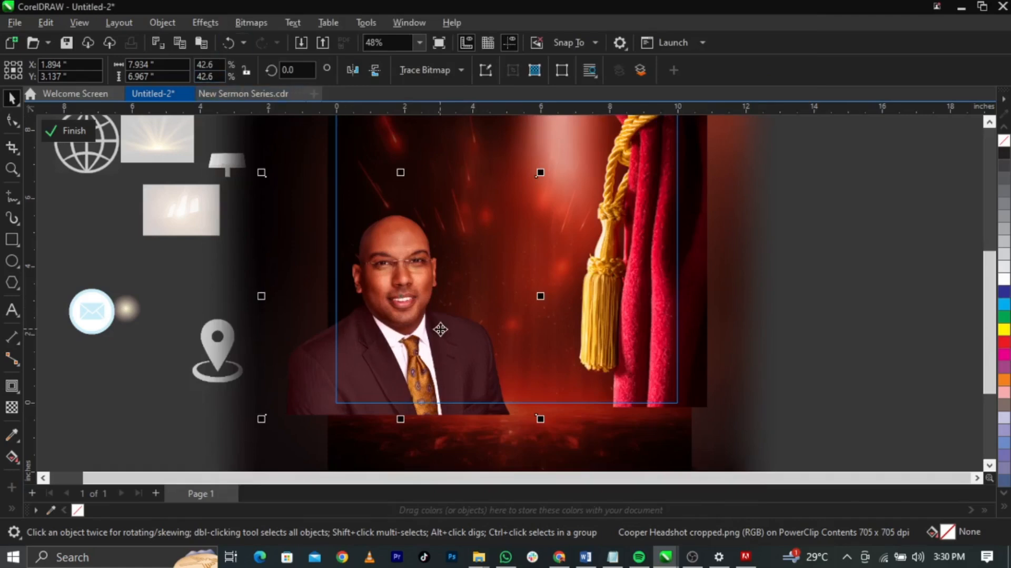
# Examine how the adjusted headshot's colors and contrast blend with the red background, both close up and across the whole page.
pyautogui.scroll(1, 440, 330)
pyautogui.scroll(2, 441, 329)
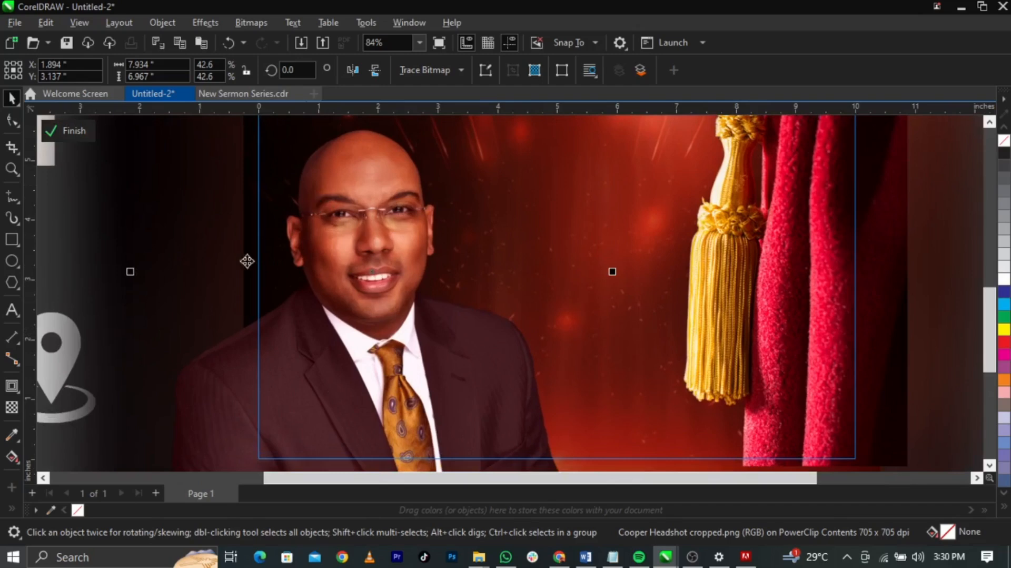
pyautogui.scroll(-2, 368, 294)
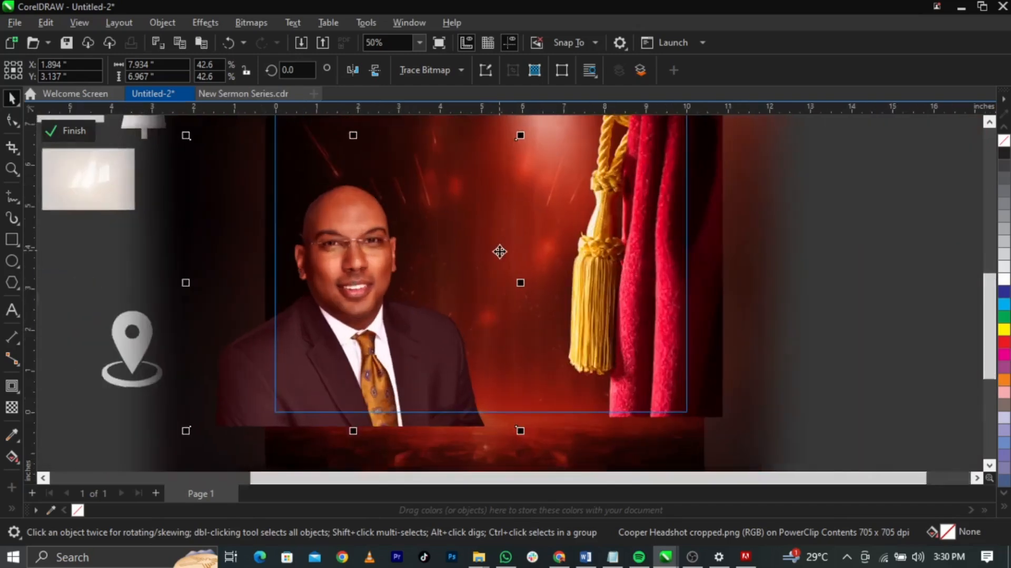
pyautogui.scroll(-2, 498, 267)
pyautogui.scroll(3, 534, 143)
pyautogui.scroll(-3, 469, 334)
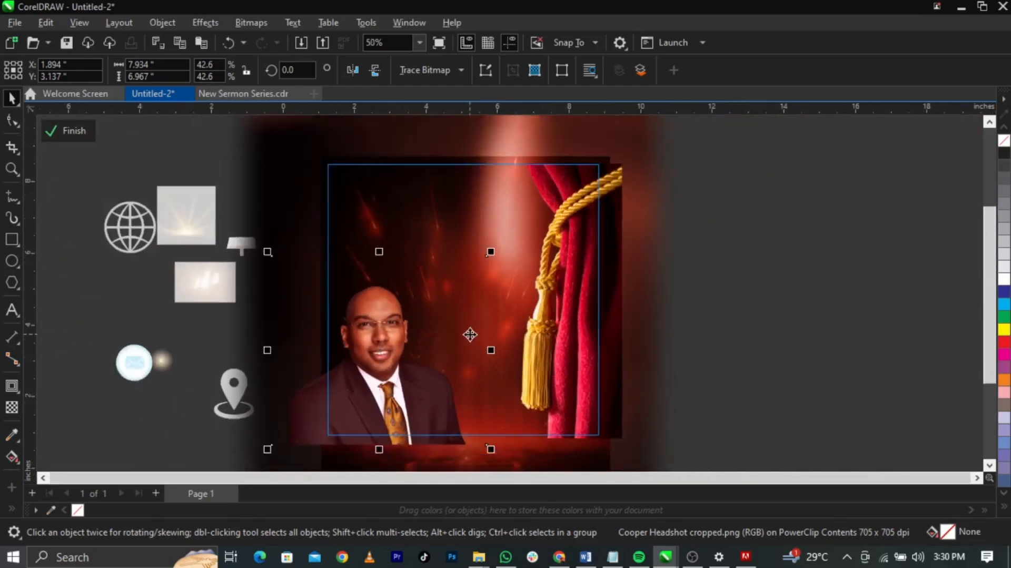
pyautogui.scroll(2, 530, 359)
pyautogui.scroll(-2, 492, 372)
pyautogui.scroll(1, 498, 347)
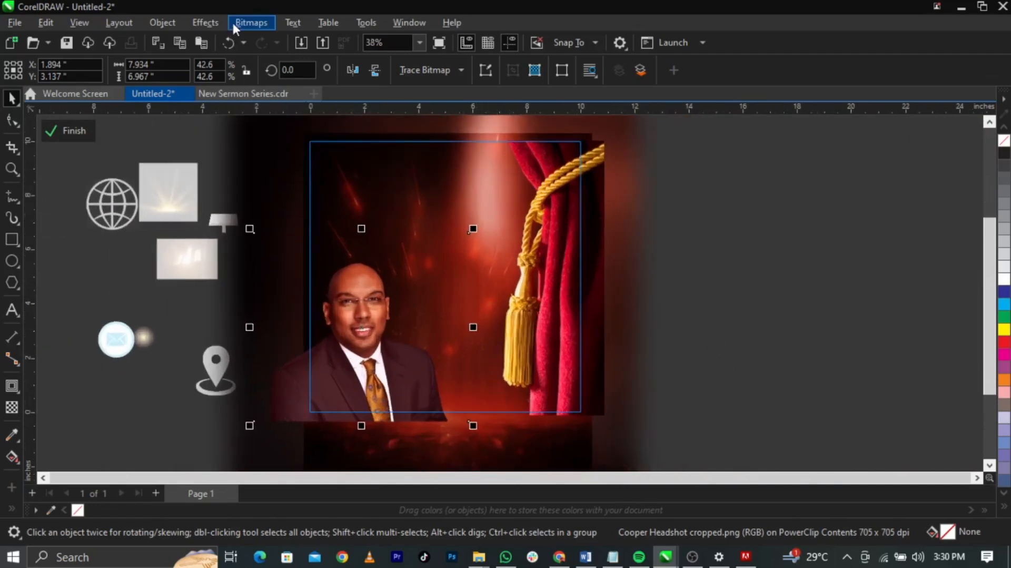
# Draw a rectangle about 12.5 by 2.8 inches across the page's lower edge and fill it with C100 M100 Y100 K100 black.
pyautogui.click(13, 241)
pyautogui.moveTo(282, 362); pyautogui.dragTo(623, 441)
pyautogui.scroll(1, 537, 426)
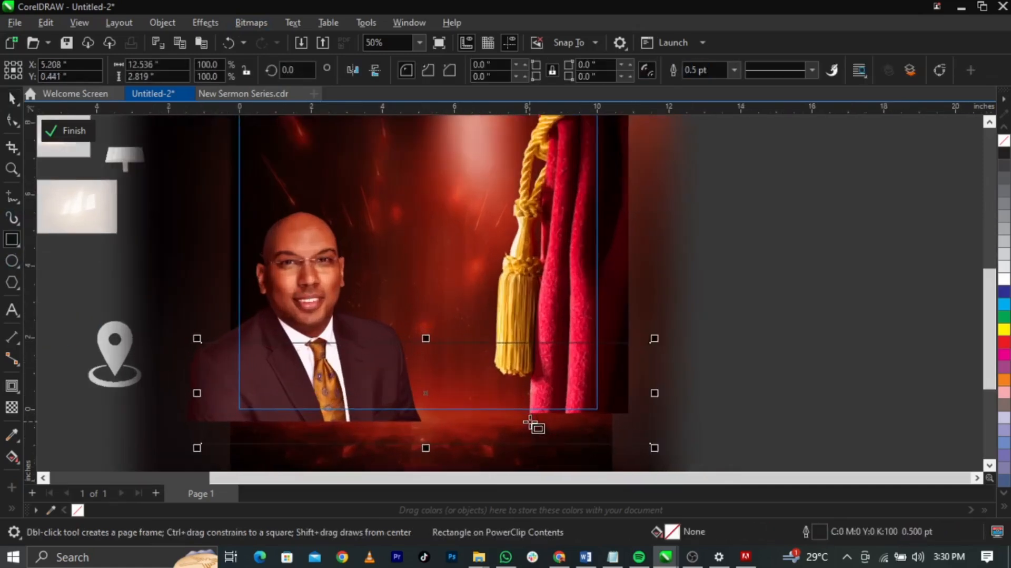
pyautogui.click(12, 98)
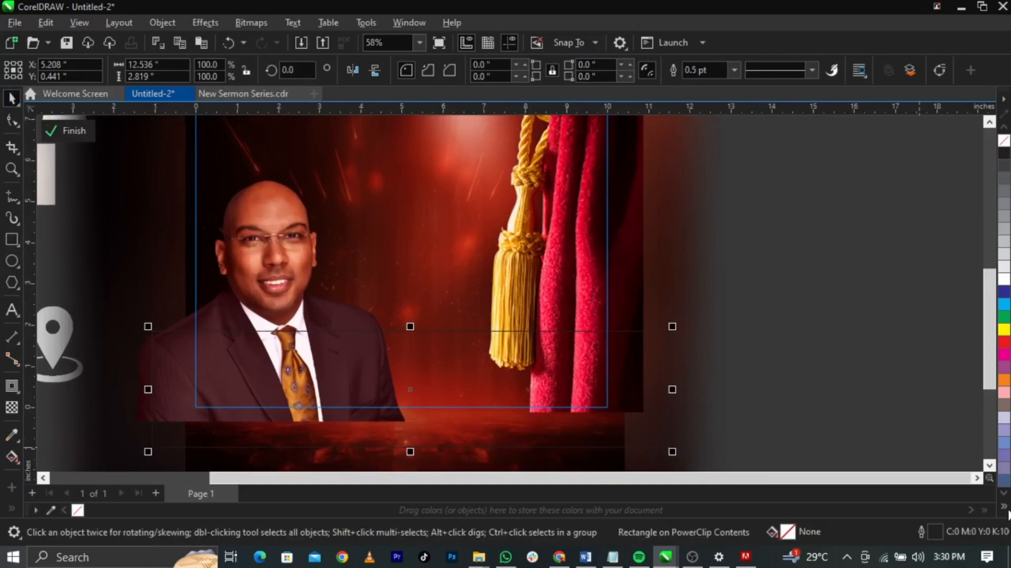
pyautogui.click(991, 210)
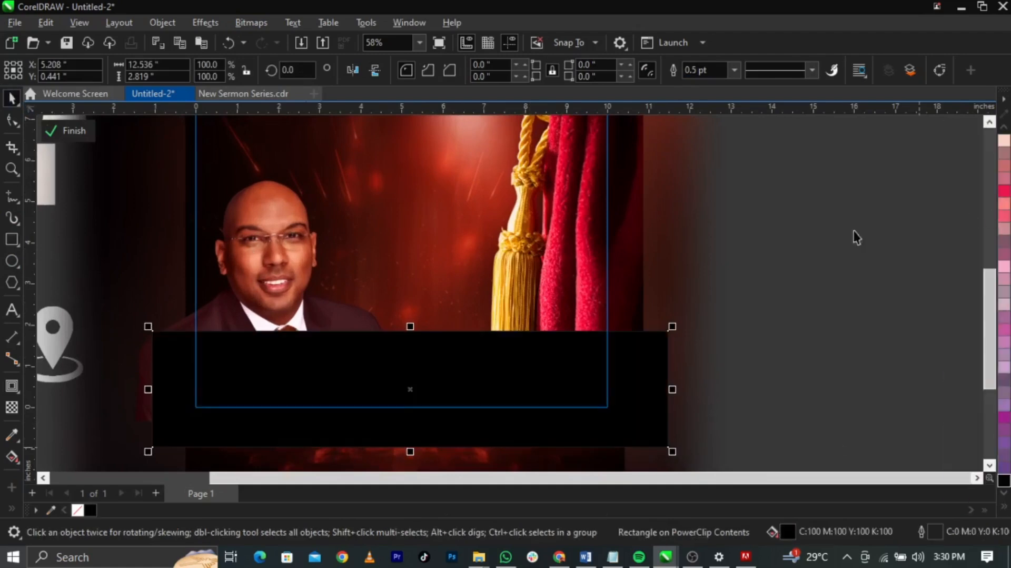
pyautogui.scroll(4, 163, 402)
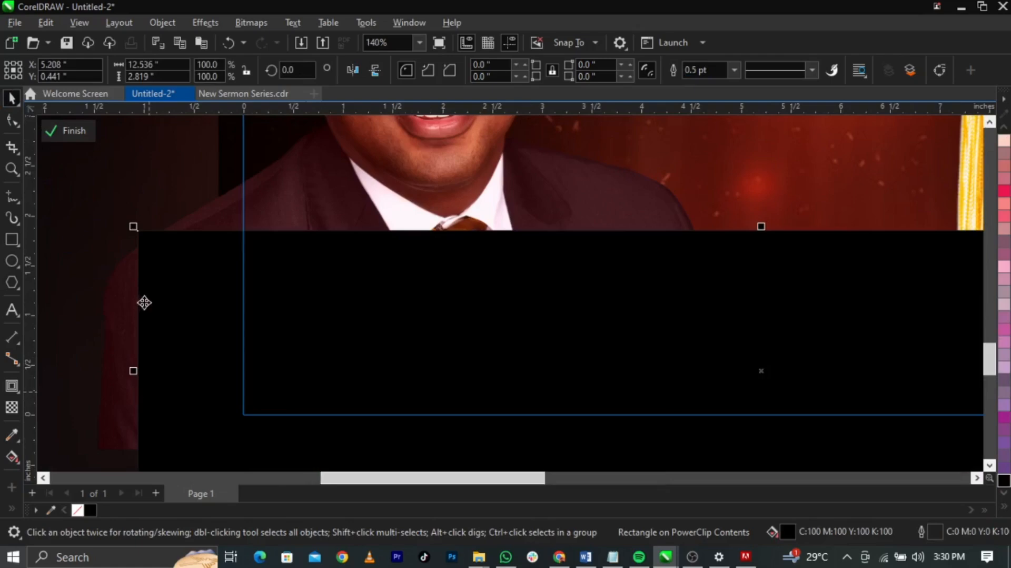
pyautogui.scroll(-5, 256, 293)
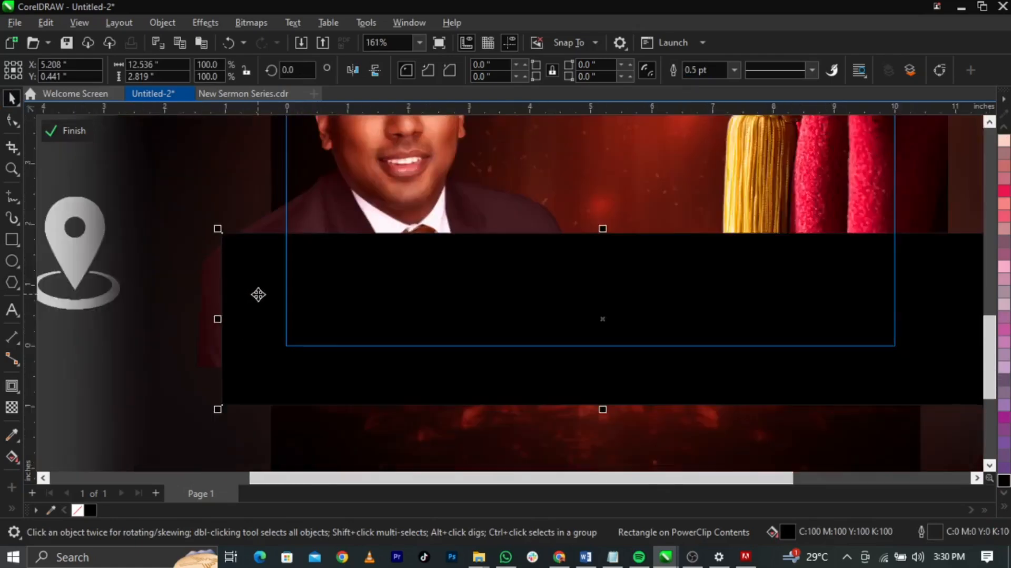
pyautogui.scroll(-2, 345, 271)
pyautogui.scroll(2, 362, 148)
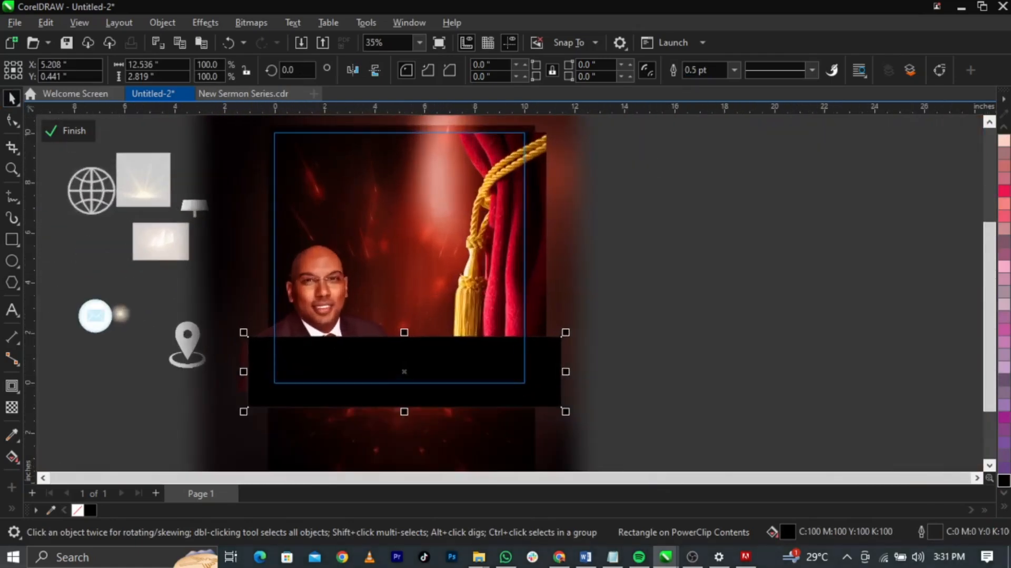
# Remove the outline from the black rectangle across the page's lower edge.
pyautogui.scroll(5, 1006, 158)
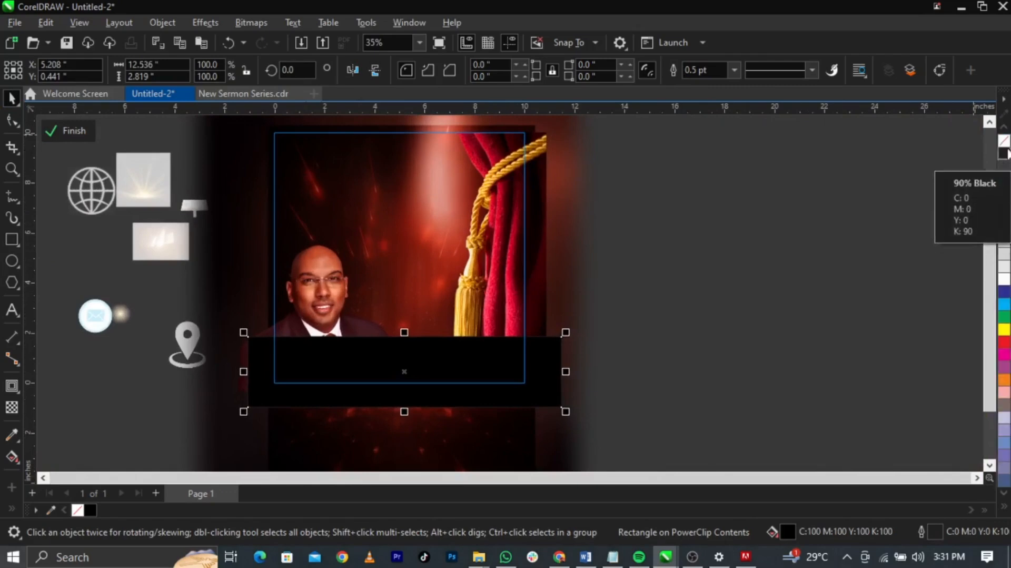
pyautogui.rightClick(1006, 141)
pyautogui.scroll(1, 382, 370)
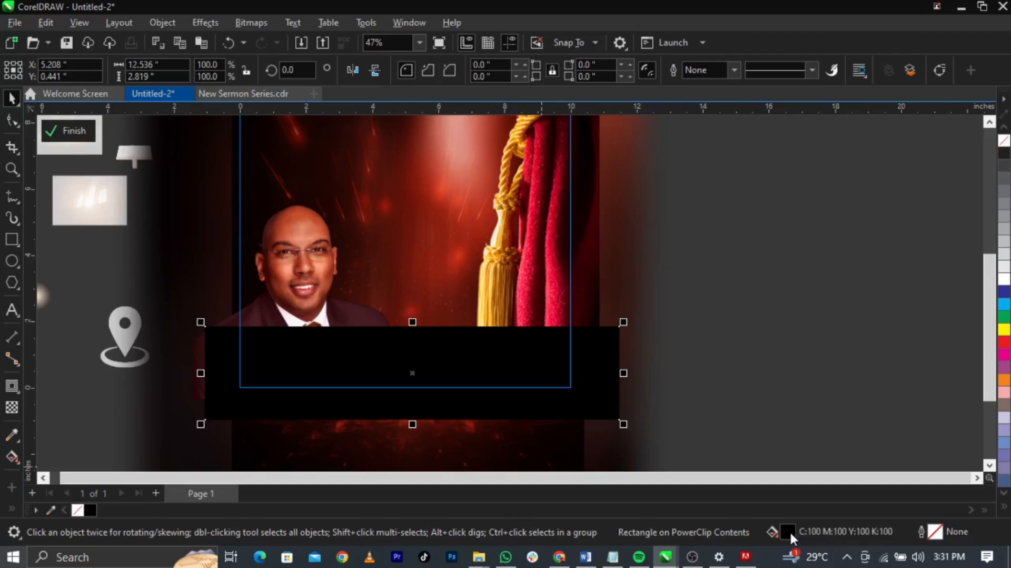
# Change the rectangle's uniform fill to the RGB color model and set it to pure black, R0 G0 B0 (#000000).
pyautogui.hotkey('shift', 'F11')
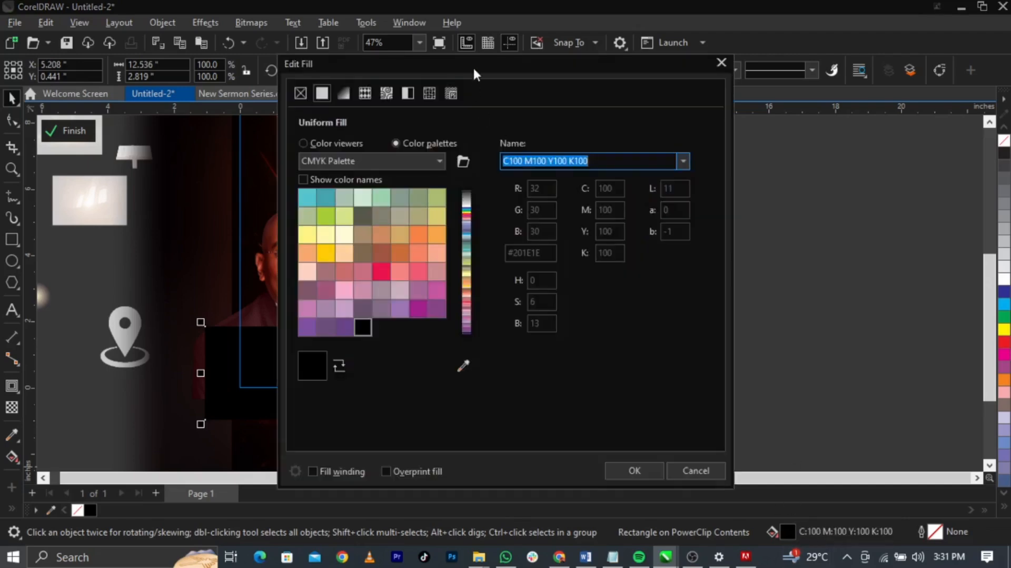
pyautogui.moveTo(473, 72); pyautogui.dragTo(787, 61)
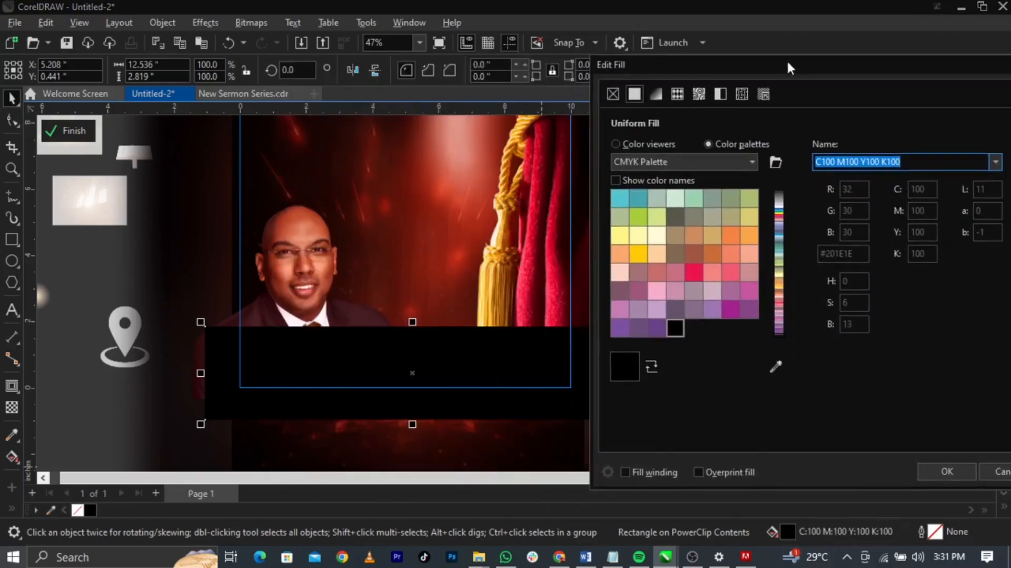
pyautogui.click(625, 144)
pyautogui.click(872, 165)
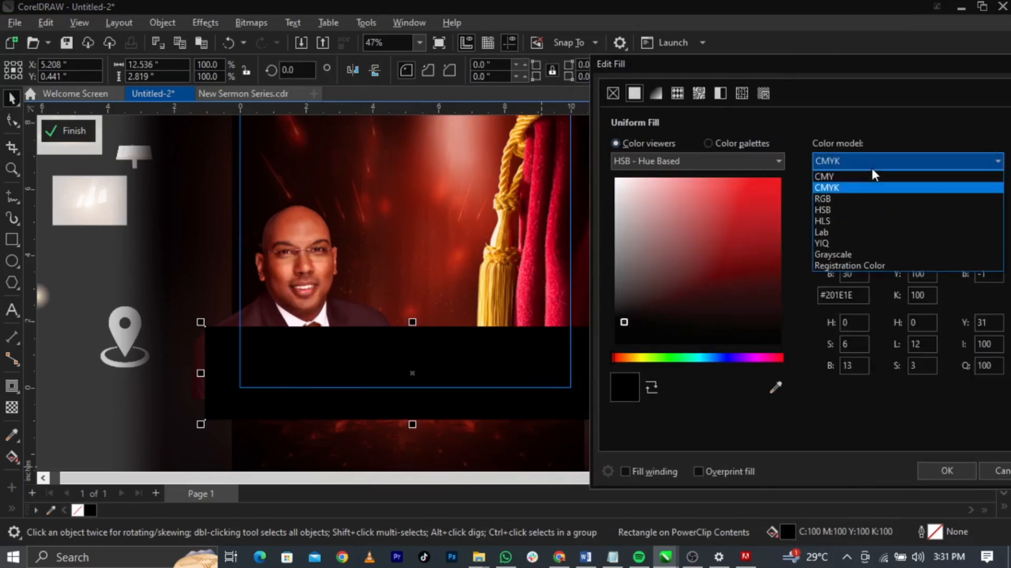
pyautogui.click(869, 198)
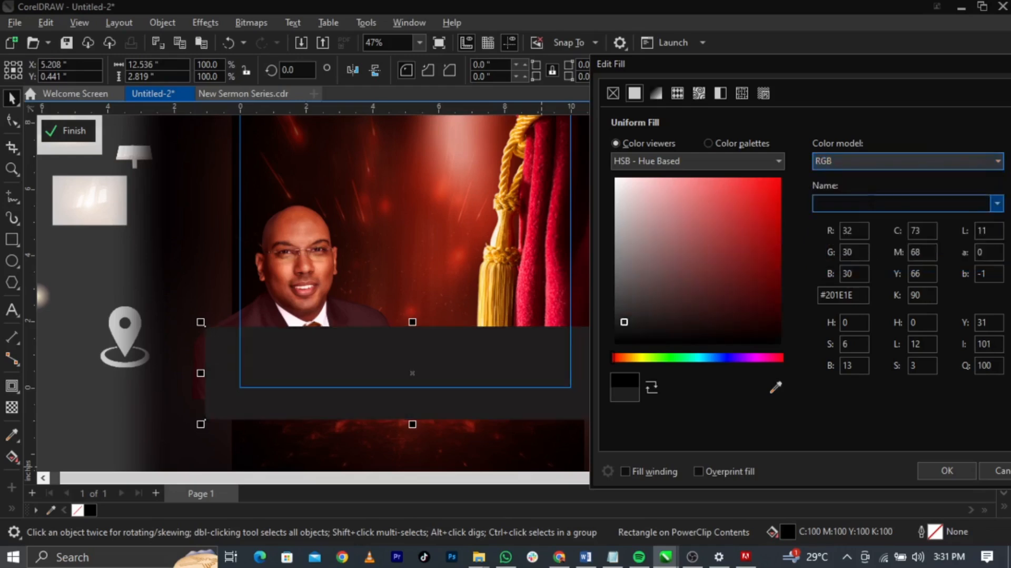
pyautogui.moveTo(659, 305); pyautogui.dragTo(448, 442)
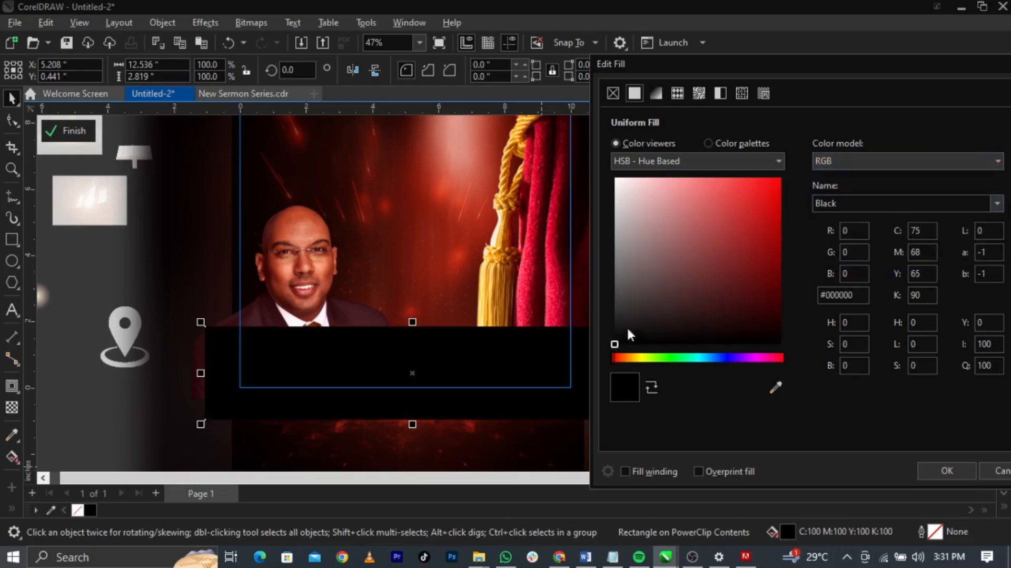
pyautogui.click(636, 315)
pyautogui.moveTo(637, 315); pyautogui.dragTo(494, 430)
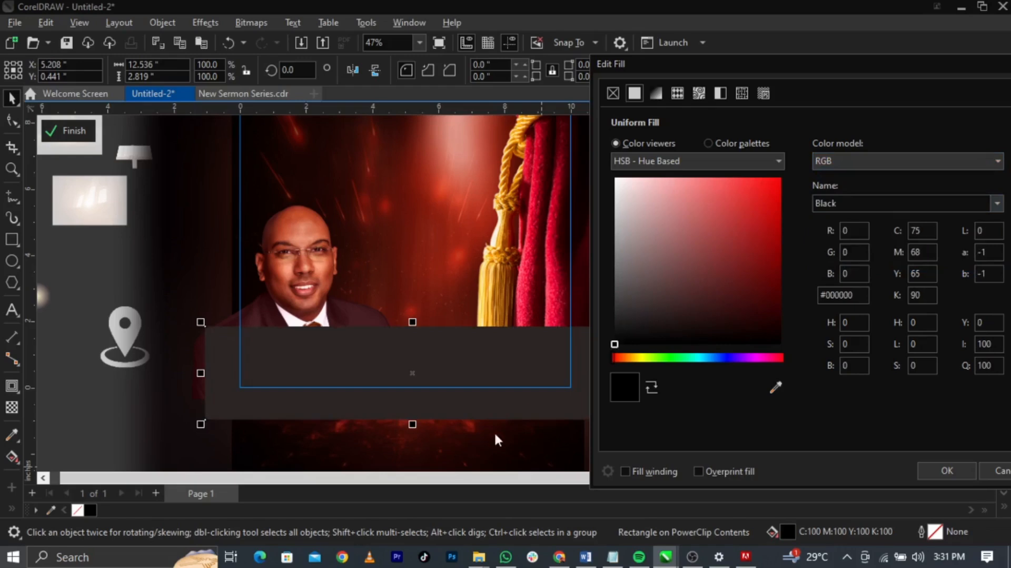
pyautogui.click(947, 470)
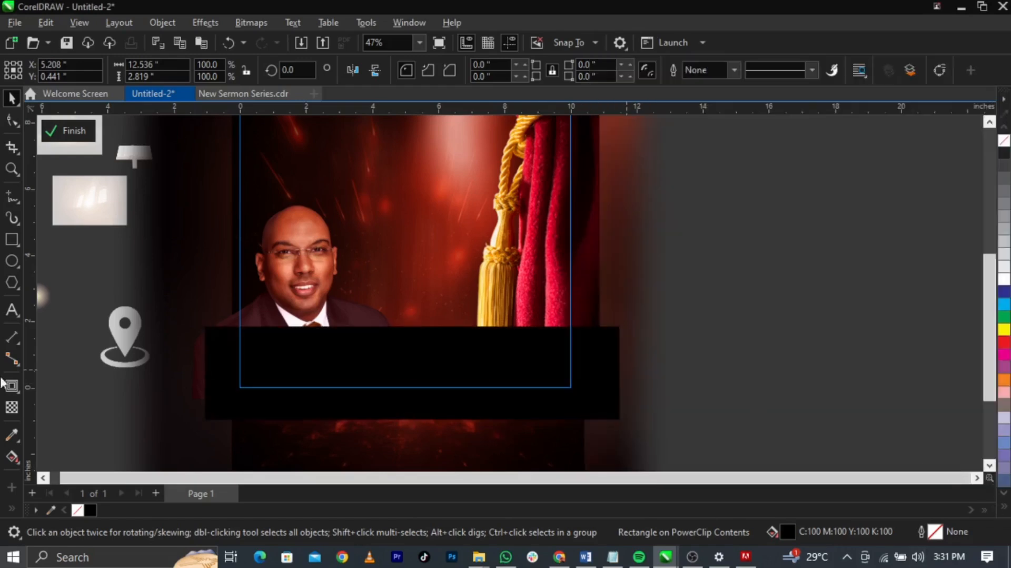
# Apply a vertical fountain transparency to the black rectangle, solid at the page's lower edge and fading out upward over the headshot.
pyautogui.click(12, 407)
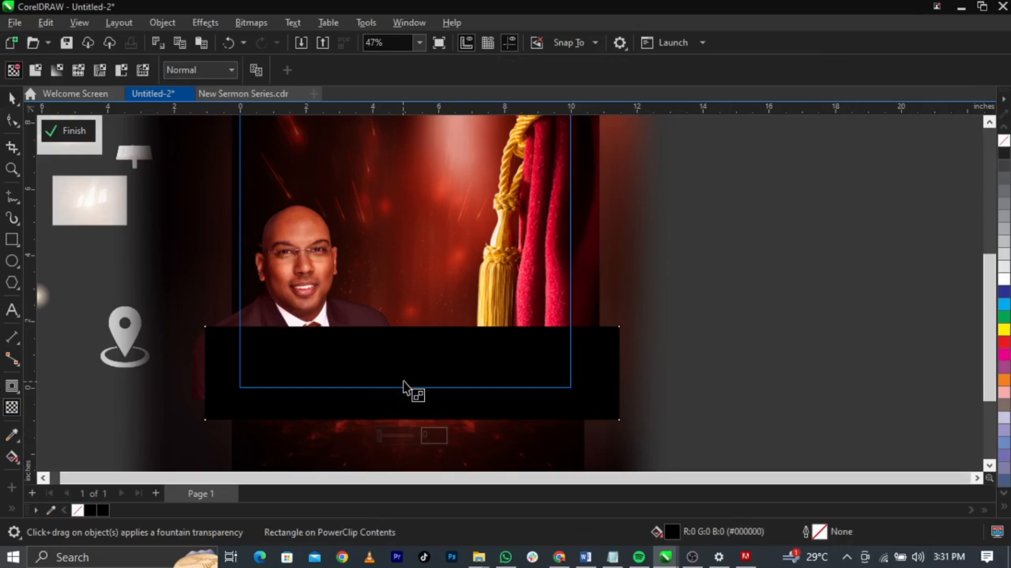
pyautogui.moveTo(404, 380); pyautogui.dragTo(403, 332)
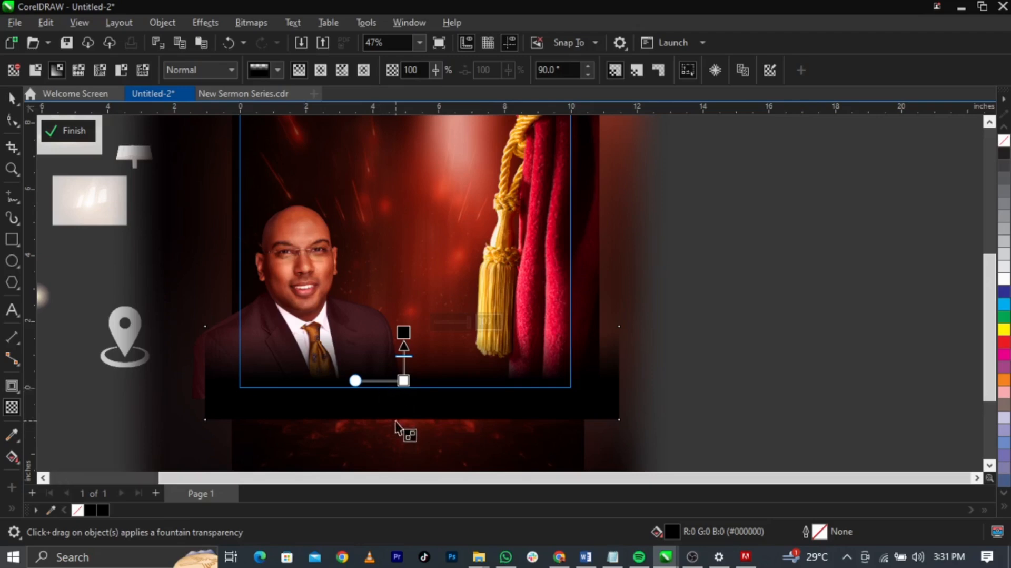
pyautogui.scroll(2, 406, 430)
# Set the transparency of the gradient's lower node to 9%.
pyautogui.click(411, 346)
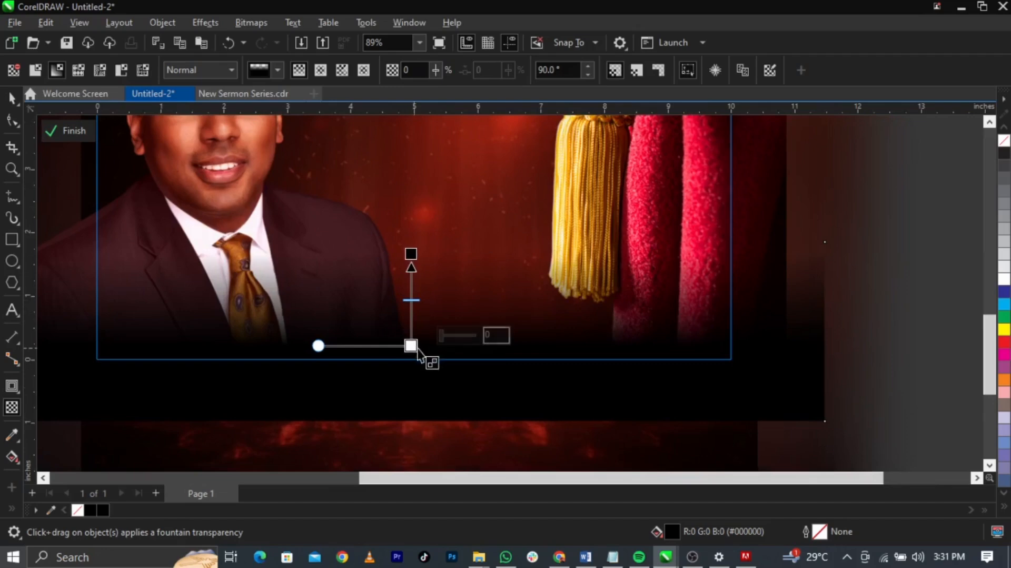
pyautogui.click(451, 335)
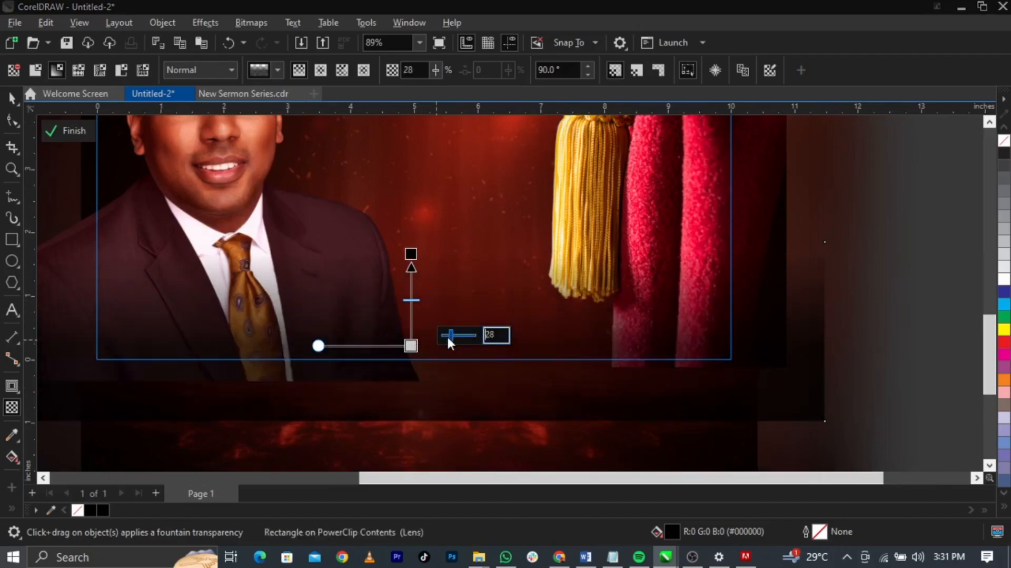
pyautogui.click(446, 336)
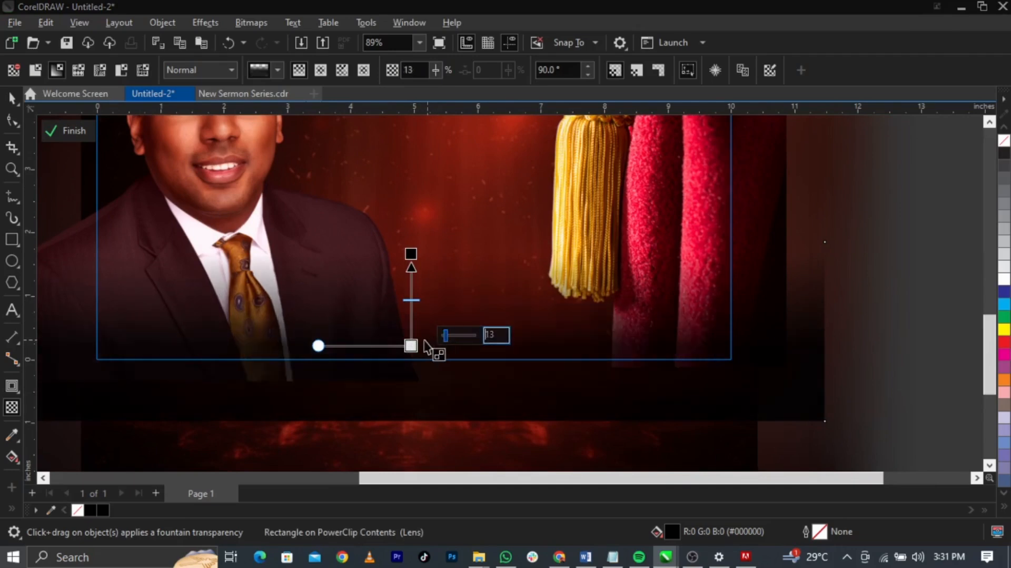
pyautogui.click(453, 334)
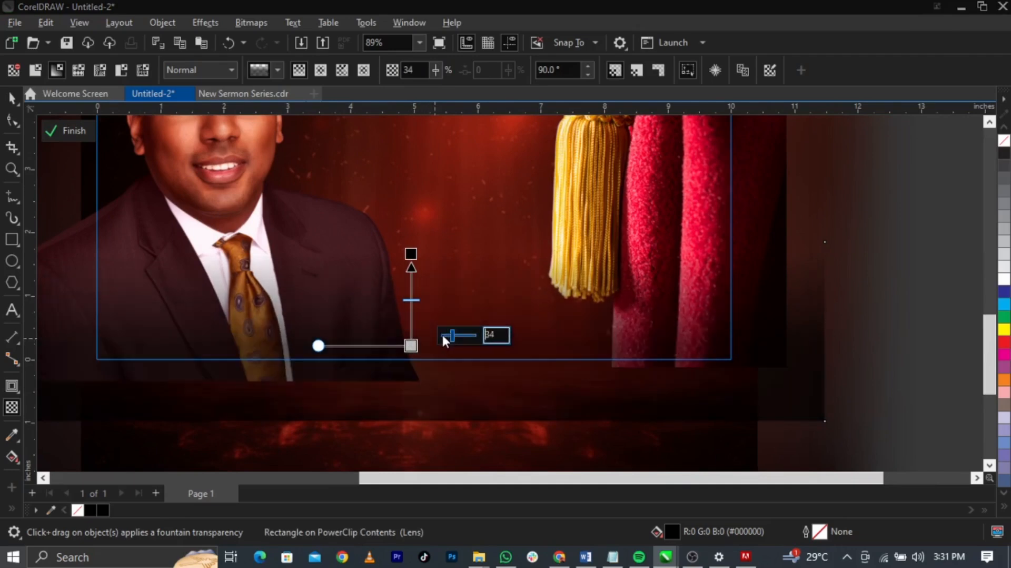
pyautogui.click(442, 333)
pyautogui.click(442, 333)
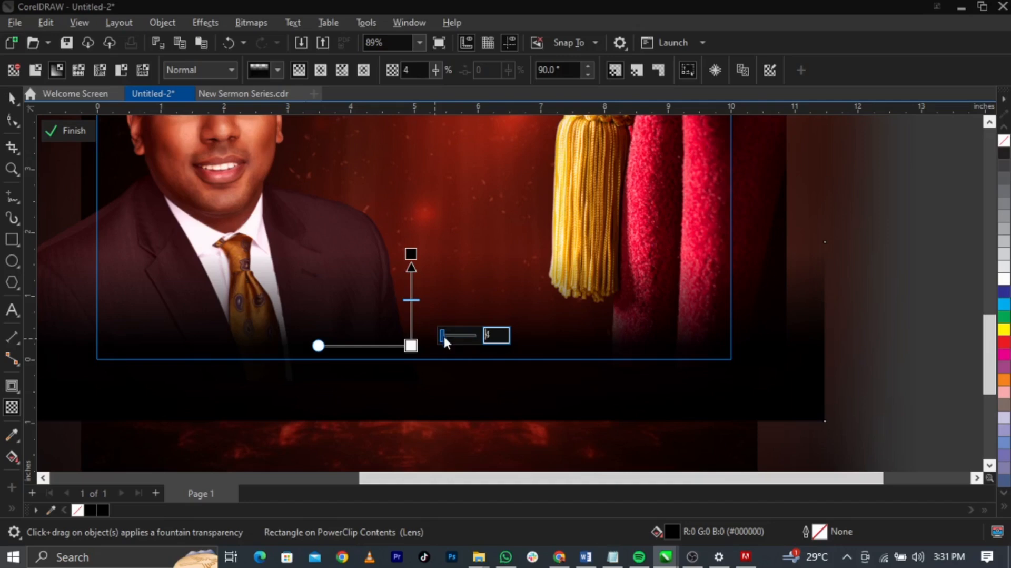
pyautogui.click(444, 334)
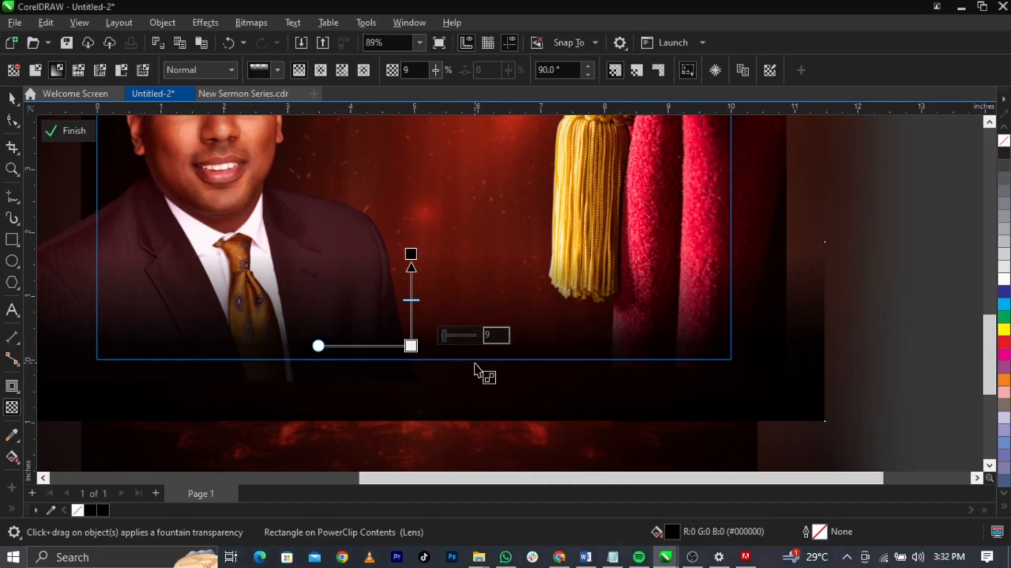
# Stretch the faded black rectangle upward to a height of about 3.8 inches.
pyautogui.press('space')
pyautogui.moveTo(425, 235); pyautogui.dragTo(435, 174)
pyautogui.scroll(-4, 436, 264)
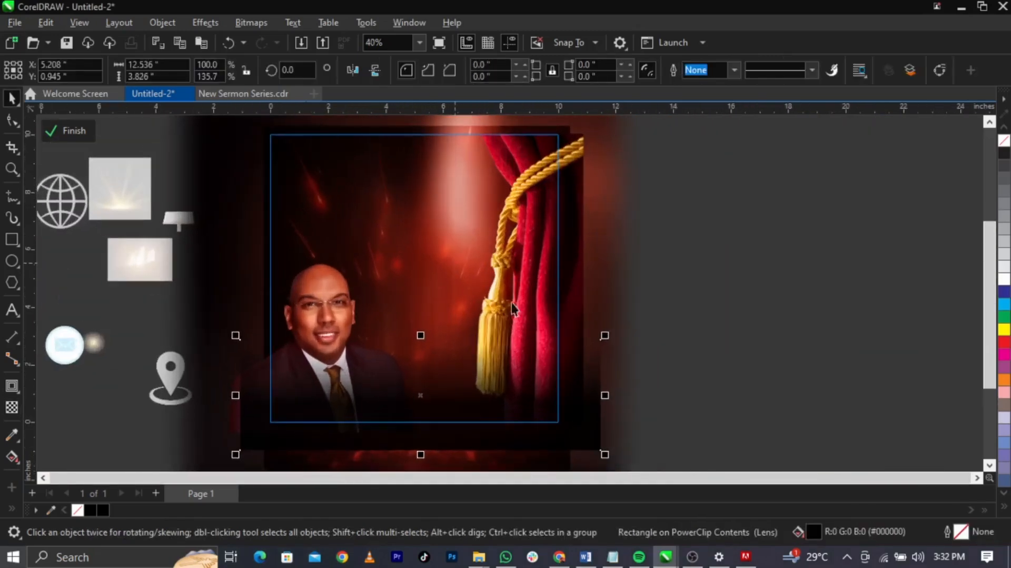
# Duplicate the faded black rectangle toward the curtain and rotate the copy to about 82.3 degrees.
pyautogui.click(564, 416)
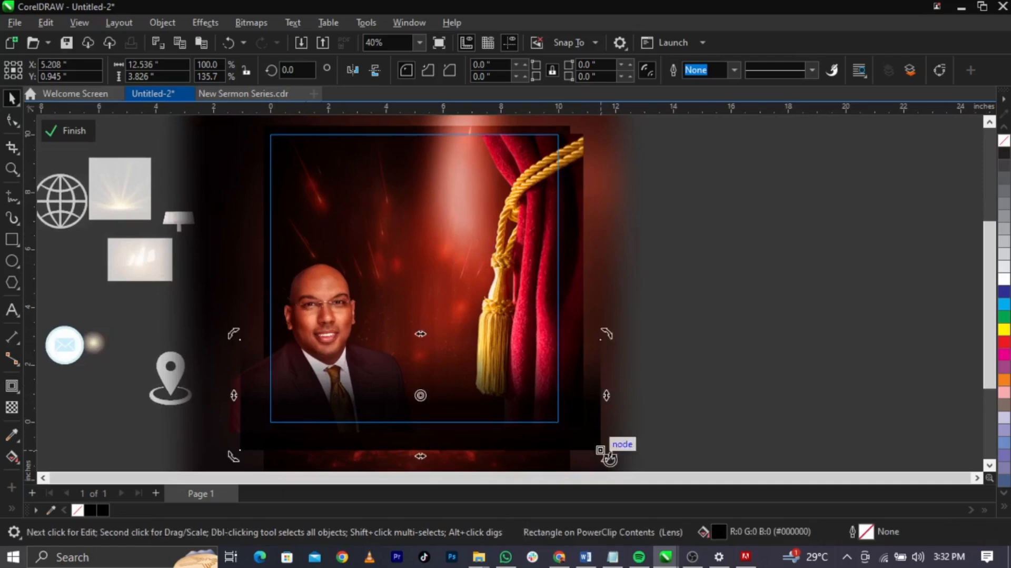
pyautogui.moveTo(604, 453); pyautogui.dragTo(634, 226)
pyautogui.moveTo(498, 321); pyautogui.dragTo(606, 223)
pyautogui.click(535, 349)
pyautogui.scroll(-2, 535, 350)
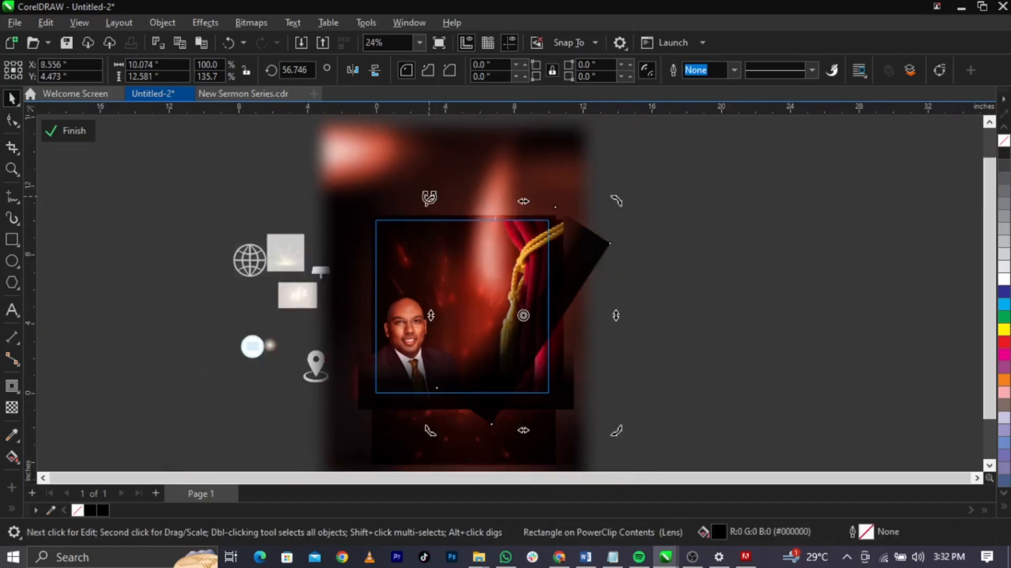
pyautogui.moveTo(439, 199); pyautogui.dragTo(371, 238)
pyautogui.click(564, 214)
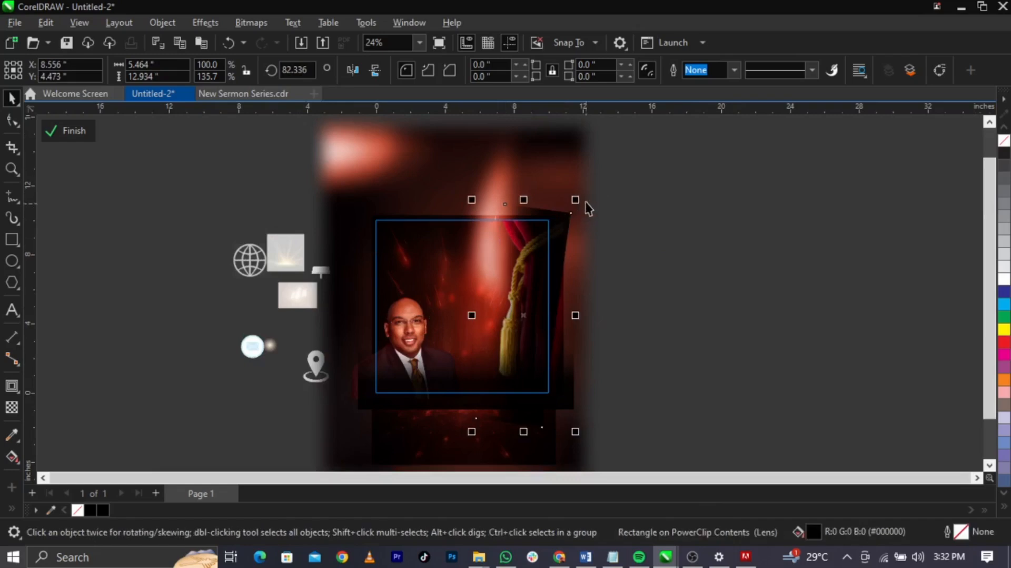
# Enlarge the rotated black rectangle to about 6.8 by 16.1 inches and place it behind the curtain along the page's right edge.
pyautogui.moveTo(578, 201); pyautogui.dragTo(633, 145)
pyautogui.moveTo(587, 220); pyautogui.dragTo(583, 236)
pyautogui.scroll(1, 557, 278)
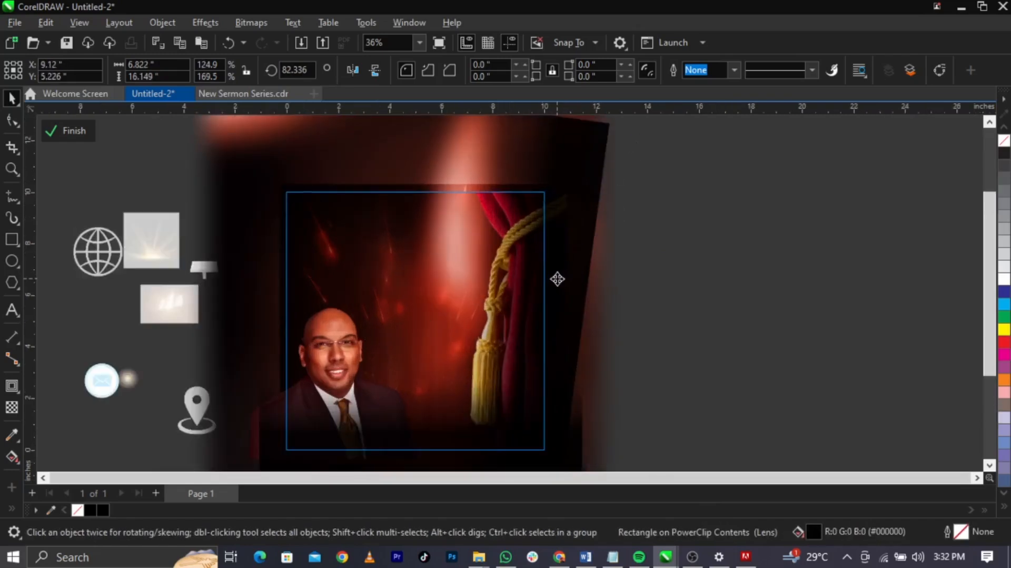
pyautogui.moveTo(555, 278)
pyautogui.mouseDown()
pyautogui.moveTo(548, 287)
pyautogui.moveTo(549, 276)
pyautogui.mouseUp()
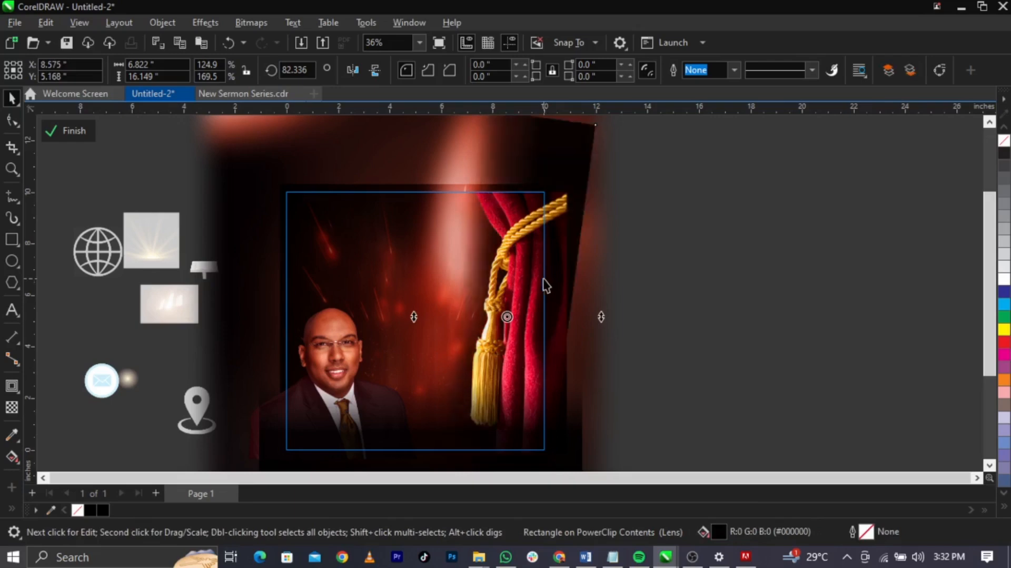
pyautogui.click(506, 316)
pyautogui.scroll(2, 505, 317)
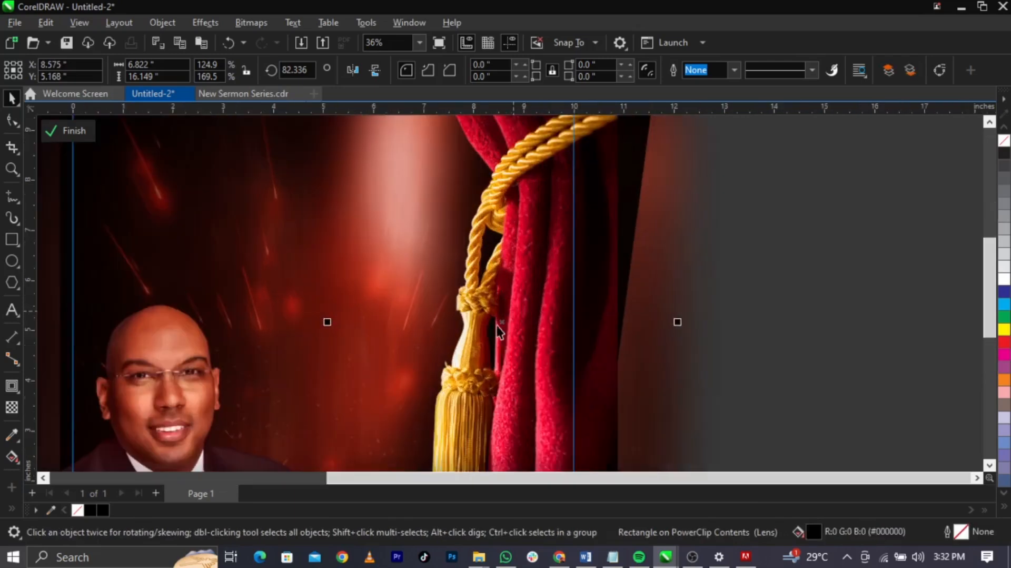
pyautogui.moveTo(504, 324); pyautogui.dragTo(542, 336)
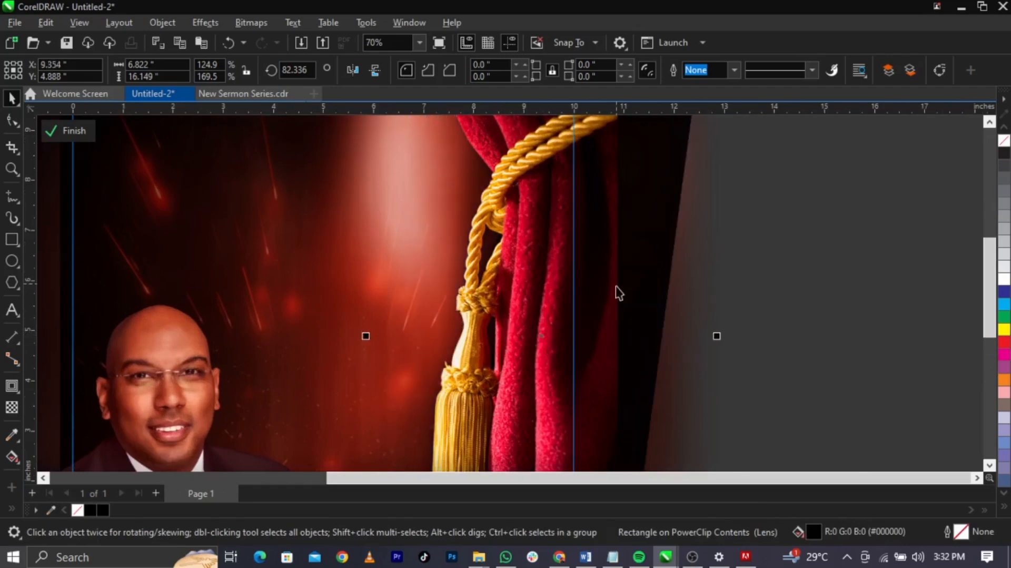
# Finish editing the PowerClip contents and examine the shading across the whole flyer.
pyautogui.scroll(-2, 622, 265)
pyautogui.keyDown('ctrl'); pyautogui.click(882, 307); pyautogui.keyUp('ctrl')
pyautogui.click(882, 307)
pyautogui.scroll(-1, 521, 312)
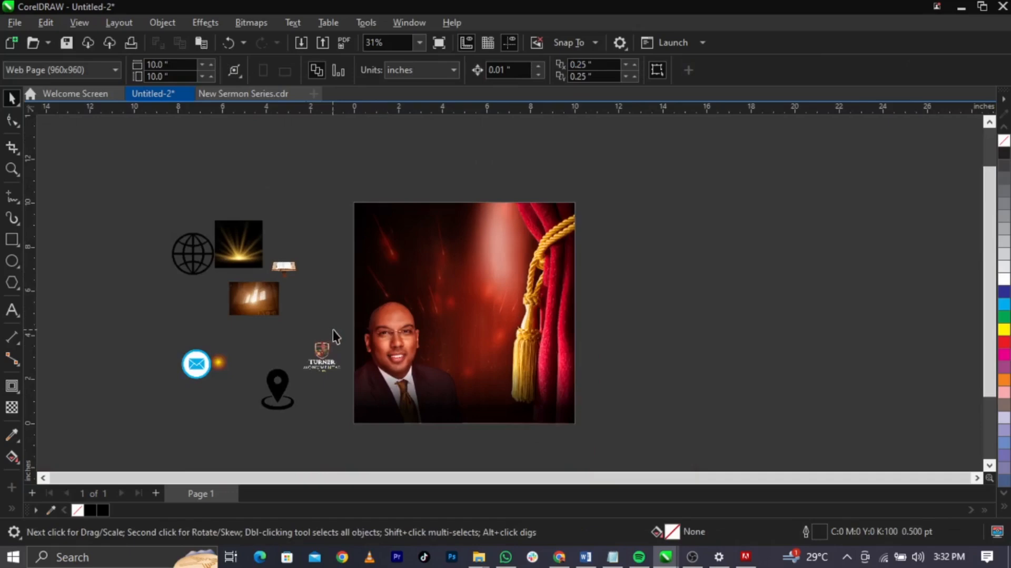
pyautogui.scroll(1, 334, 331)
pyautogui.scroll(1, 435, 300)
pyautogui.scroll(-1, 465, 232)
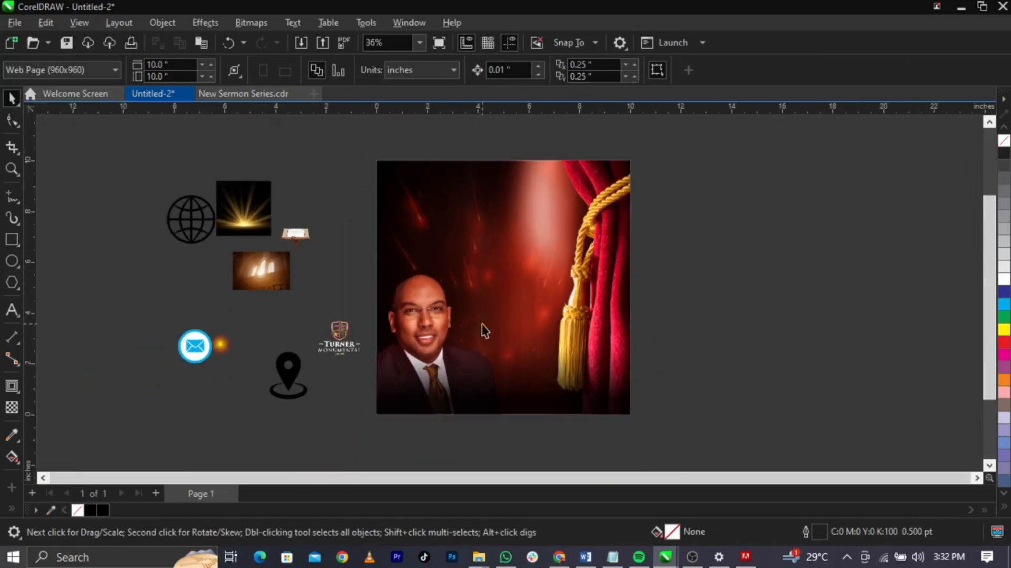
pyautogui.scroll(1, 575, 258)
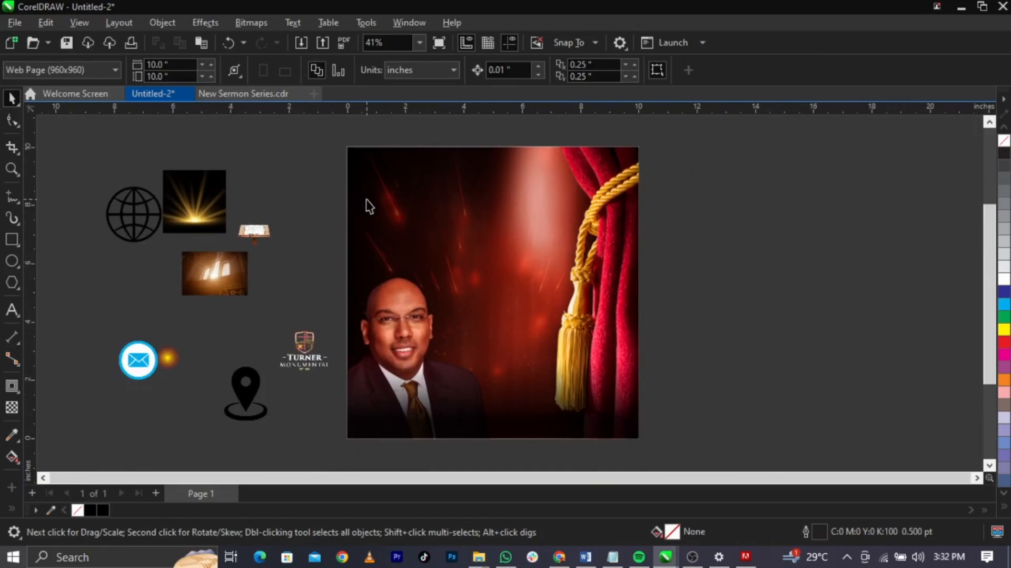
# Move the brown window-light image beside the page about 1.1 inches closer to the flyer.
pyautogui.click(229, 279)
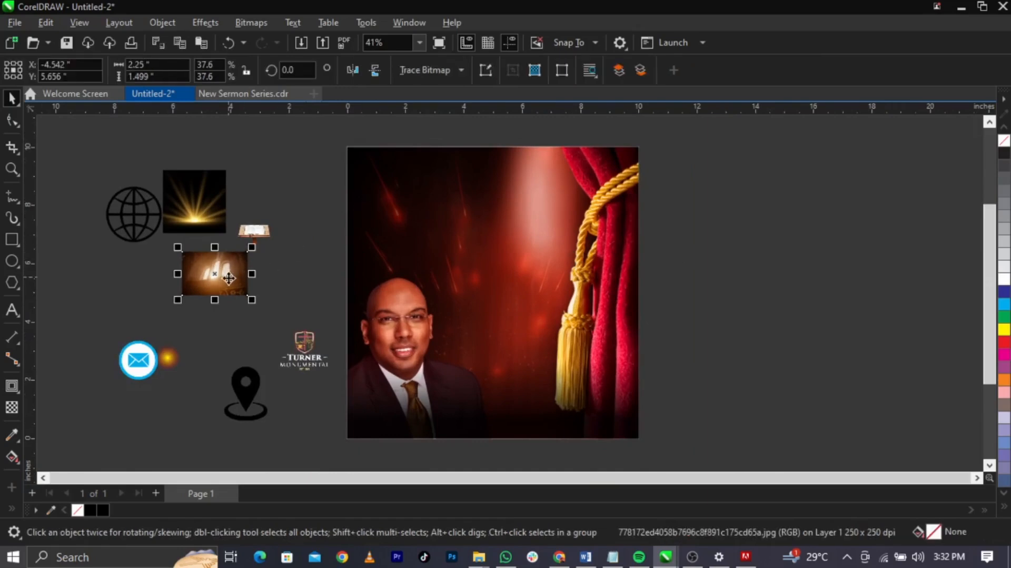
pyautogui.moveTo(228, 278); pyautogui.dragTo(262, 280)
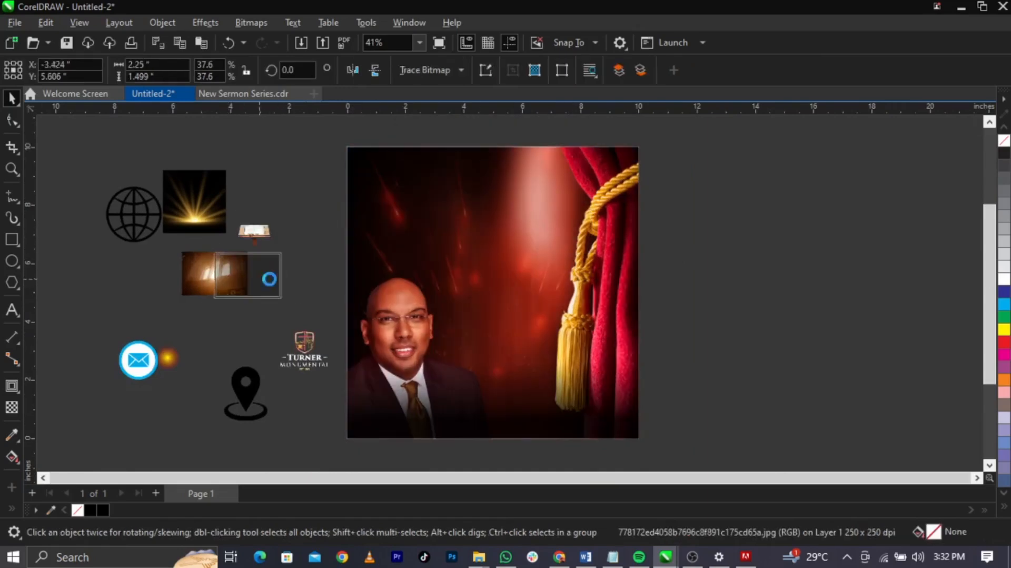
pyautogui.click(743, 341)
# Move the Turner Monumental logo onto the flyer's upper middle and scale it to about 1.87 by 1.37 inches.
pyautogui.click(303, 364)
pyautogui.moveTo(303, 363); pyautogui.dragTo(495, 190)
pyautogui.scroll(3, 498, 187)
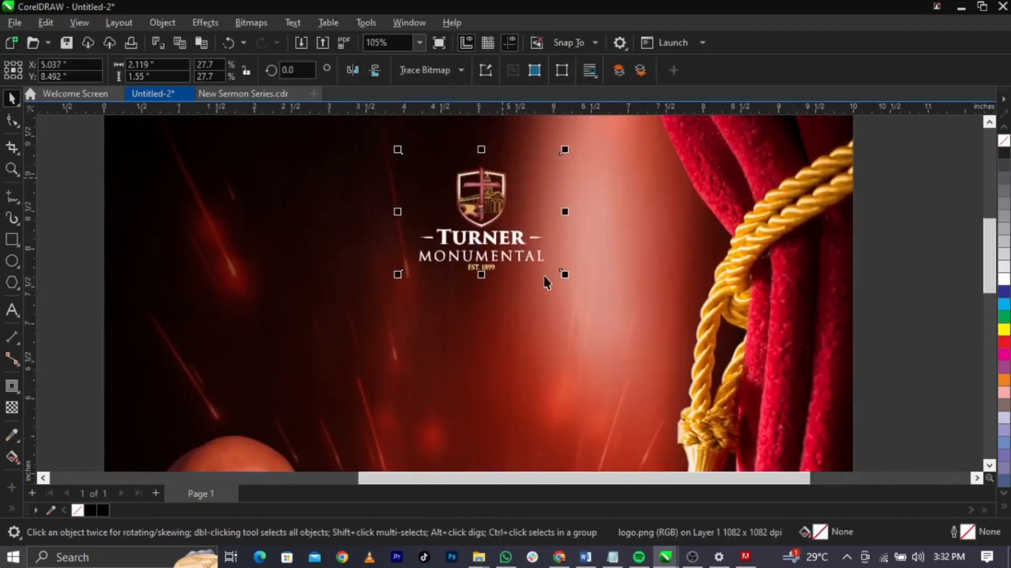
pyautogui.moveTo(564, 275); pyautogui.dragTo(545, 262)
# Center the logo horizontally on the flyer and raise it slightly to about Y 8.68 inches.
pyautogui.keyDown('shift'); pyautogui.click(662, 354); pyautogui.keyUp('shift')
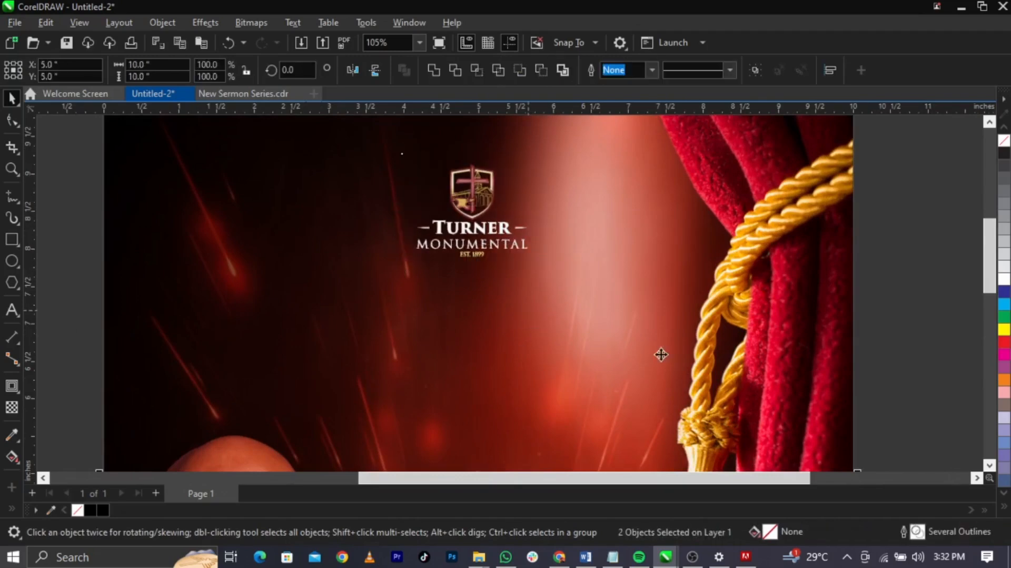
pyautogui.press('c')
pyautogui.press('Escape')
pyautogui.moveTo(481, 187); pyautogui.dragTo(481, 179)
pyautogui.scroll(-3, 498, 178)
# Open the flyer's PowerClip contents and enlarge the red sparks image to about 15.8 by 21.5 inches, covering the whole page area.
pyautogui.doubleClick(397, 243)
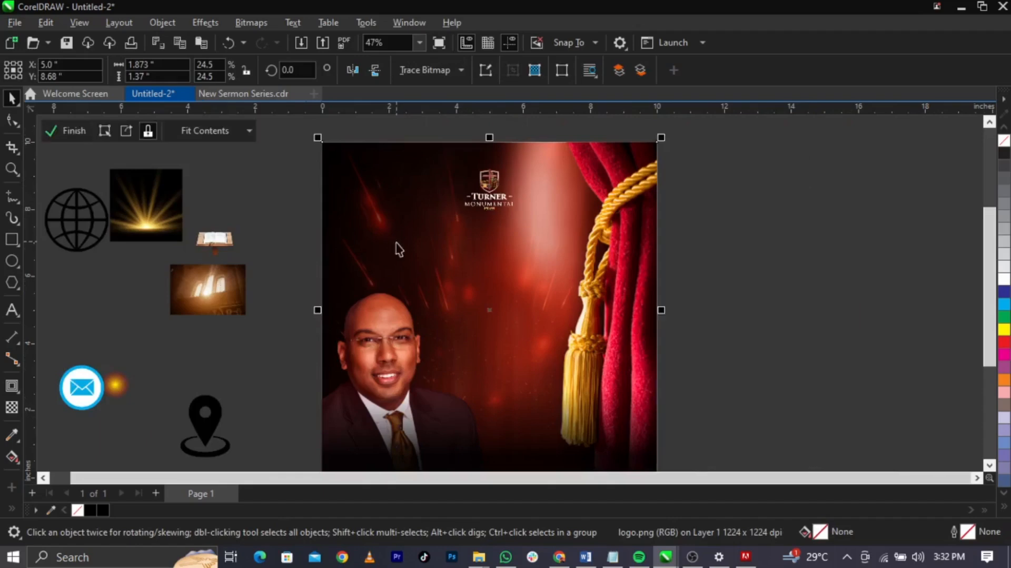
pyautogui.scroll(-2, 387, 224)
pyautogui.click(387, 187)
pyautogui.moveTo(386, 188); pyautogui.dragTo(417, 186)
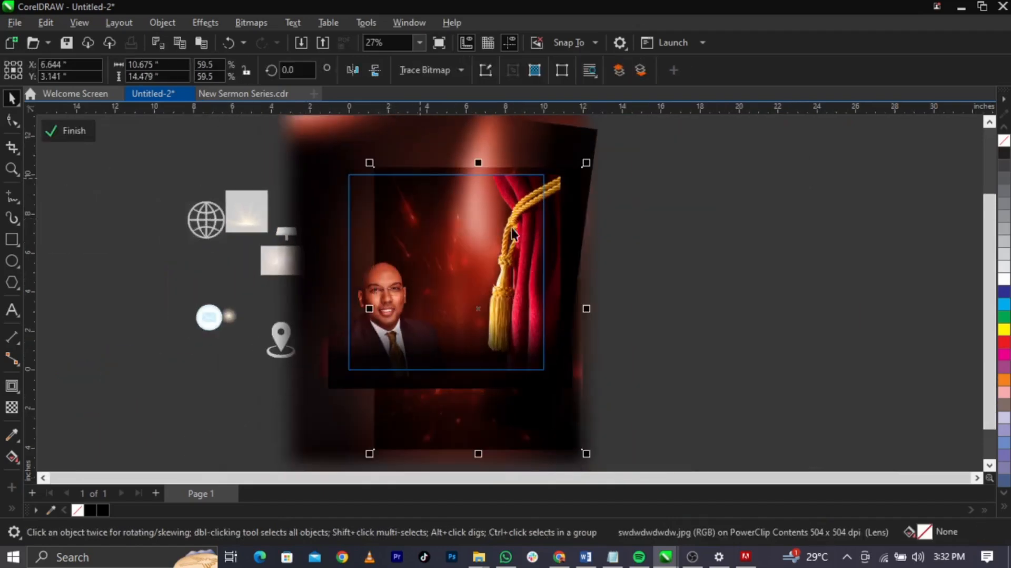
pyautogui.hotkey('ctrl', 'z')
pyautogui.scroll(-1, 413, 384)
pyautogui.moveTo(511, 233); pyautogui.dragTo(562, 194)
pyautogui.moveTo(438, 336)
pyautogui.mouseDown()
pyautogui.moveTo(438, 301)
pyautogui.moveTo(438, 334)
pyautogui.mouseUp()
pyautogui.scroll(1, 437, 300)
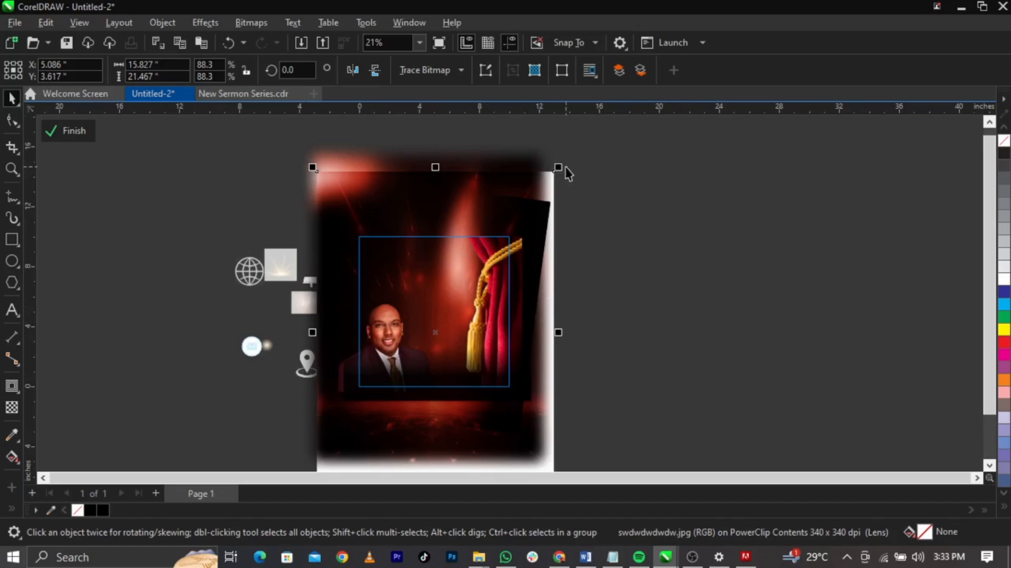
# Shrink the red sparks image to about 14.57 by 19.76 inches and reposition it over the page at about X 4.54, Y 3.75 inches.
pyautogui.moveTo(558, 167); pyautogui.dragTo(550, 177)
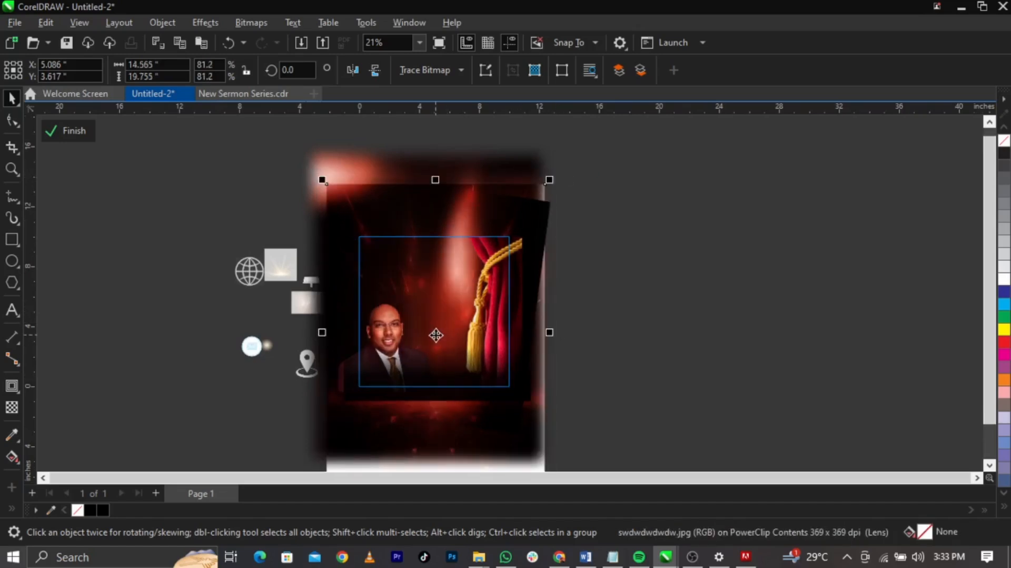
pyautogui.moveTo(435, 333); pyautogui.dragTo(428, 303)
pyautogui.scroll(2, 427, 304)
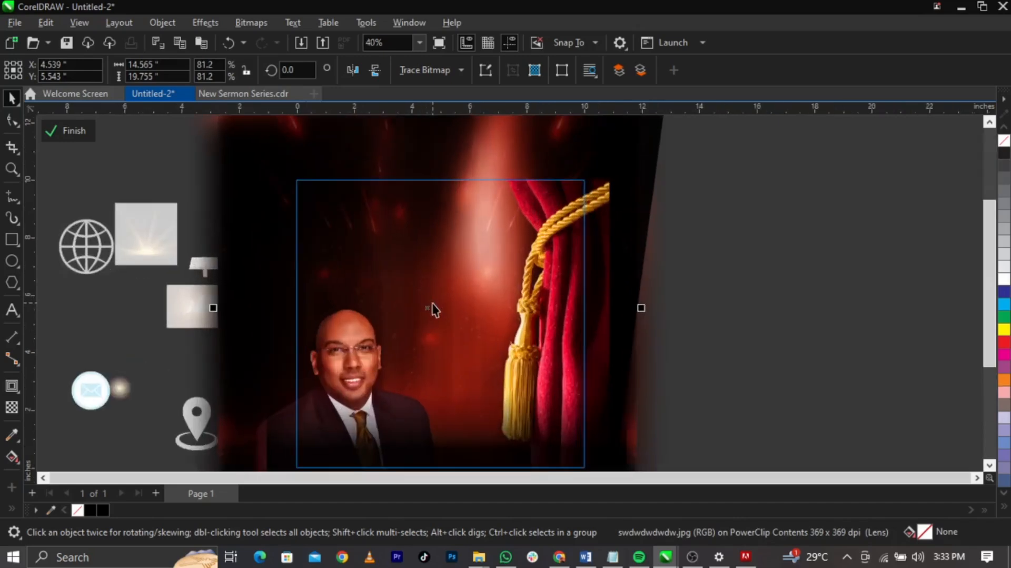
pyautogui.moveTo(433, 310); pyautogui.dragTo(427, 362)
pyautogui.scroll(-1, 521, 261)
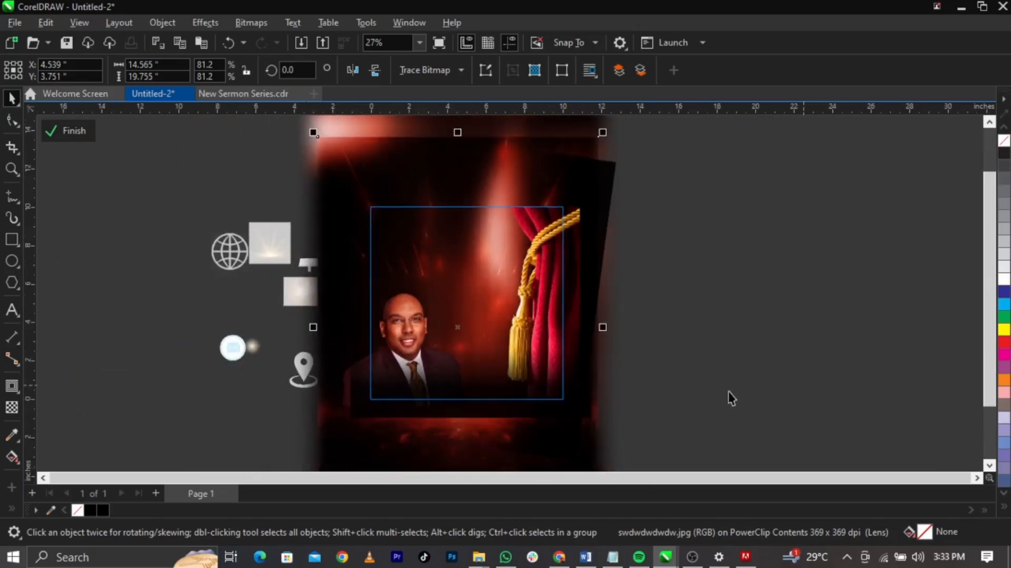
# Stretch the black fade rectangle upward to about 4.72 inches tall, set its start transparency to 17%, and finish editing the PowerClip.
pyautogui.click(528, 404)
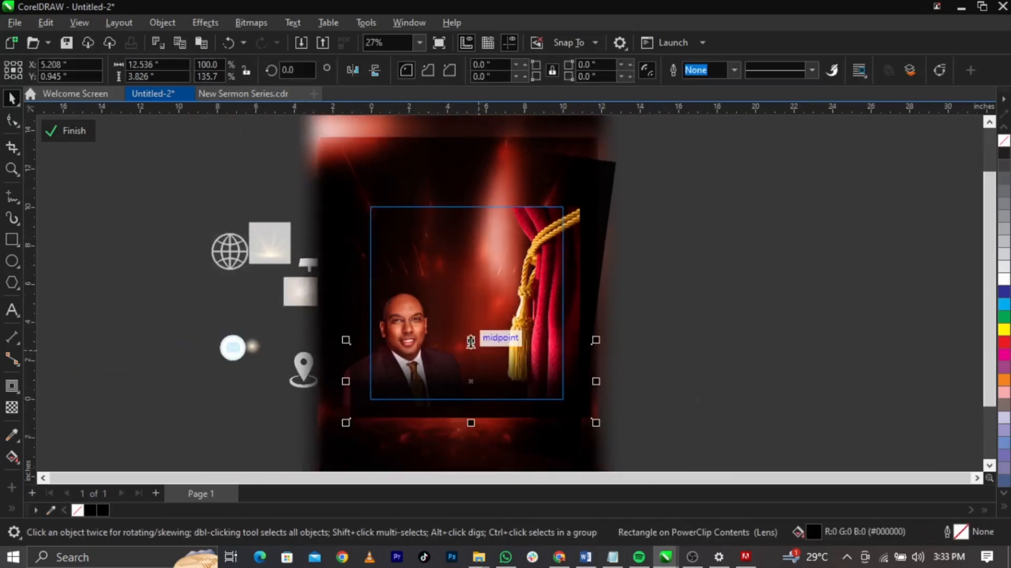
pyautogui.moveTo(471, 337); pyautogui.dragTo(471, 320)
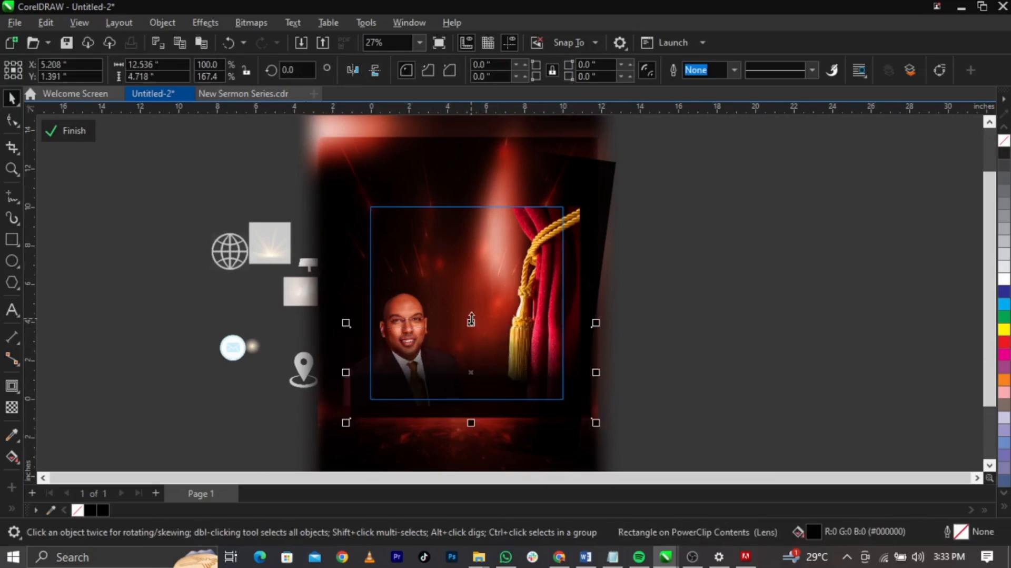
pyautogui.click(11, 406)
pyautogui.scroll(1, 532, 381)
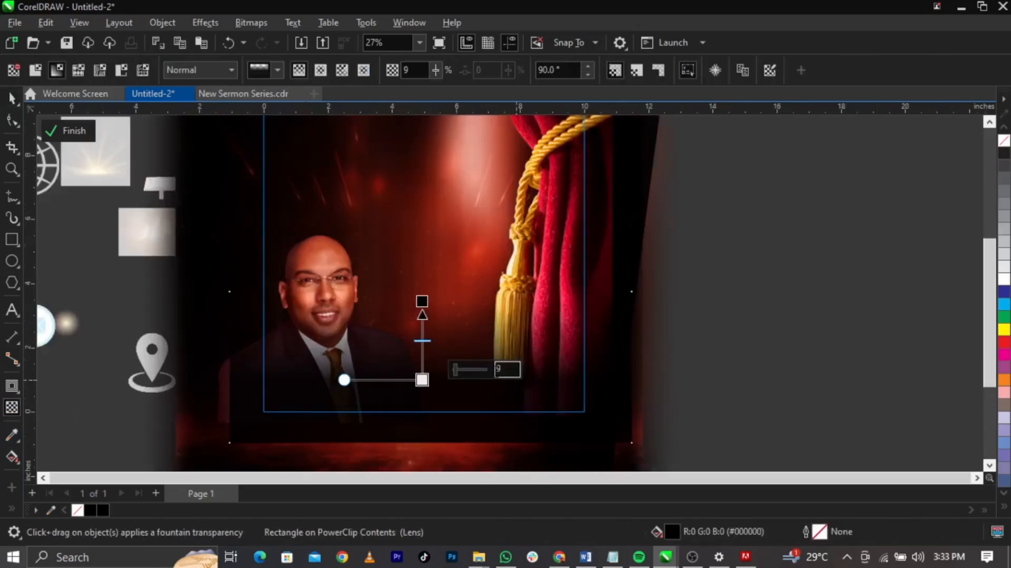
pyautogui.click(462, 368)
pyautogui.moveTo(463, 368); pyautogui.dragTo(457, 375)
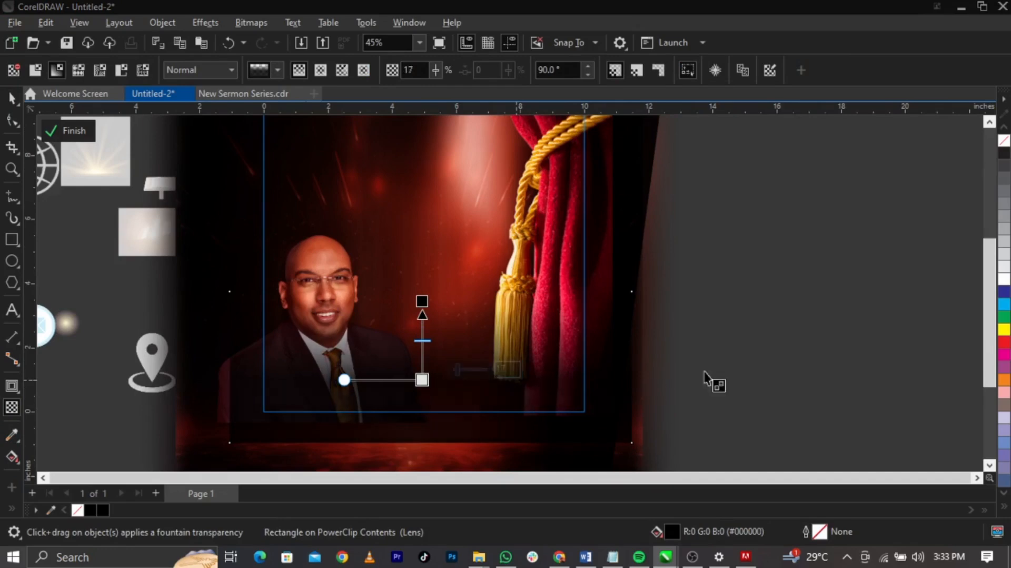
pyautogui.click(753, 359)
pyautogui.press('space')
pyautogui.scroll(-3, 518, 241)
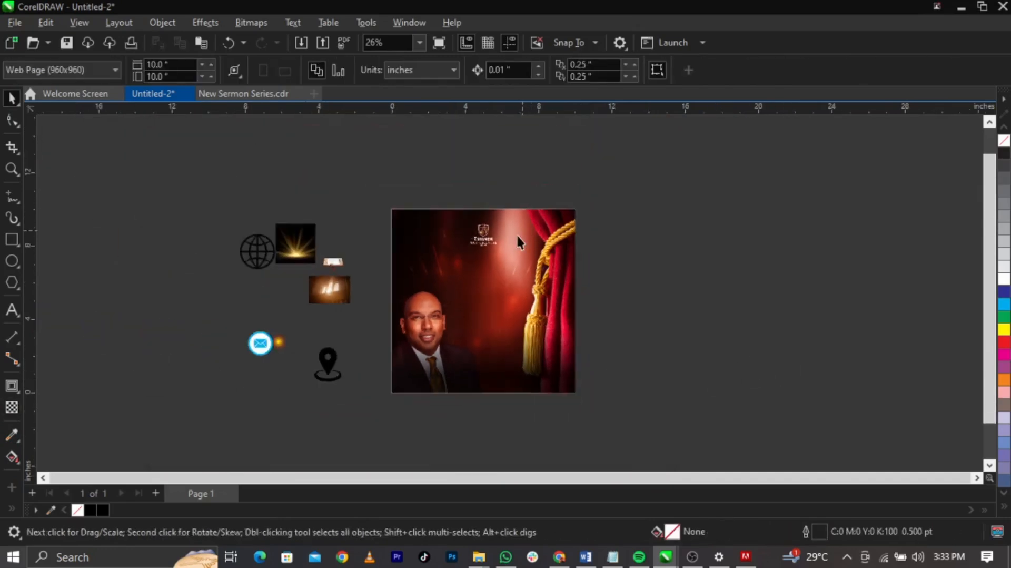
pyautogui.scroll(3, 516, 235)
pyautogui.scroll(3, 504, 283)
pyautogui.click(448, 197)
pyautogui.scroll(-3, 718, 278)
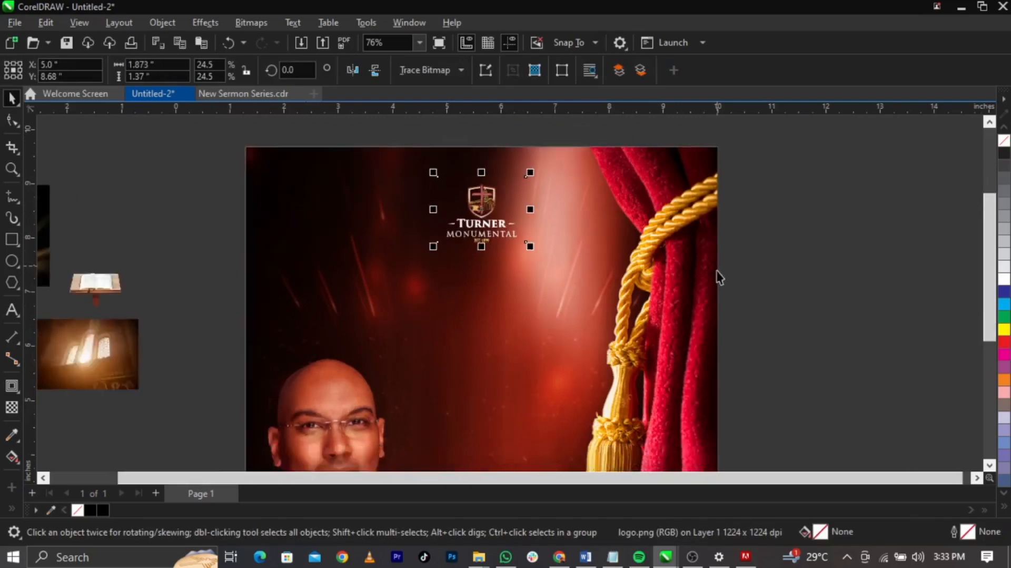
pyautogui.click(340, 205)
pyautogui.scroll(-2, 533, 309)
pyautogui.scroll(1, 550, 297)
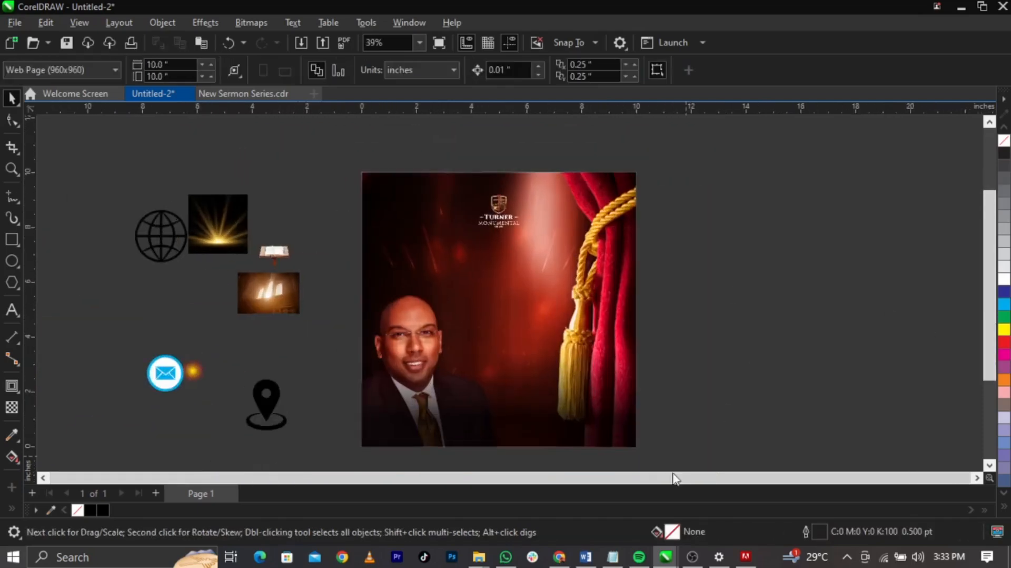
# Switch to the Notepad text file and copy the flyer text from "New Sermon Series" through the church's contact lines.
pyautogui.click(612, 556)
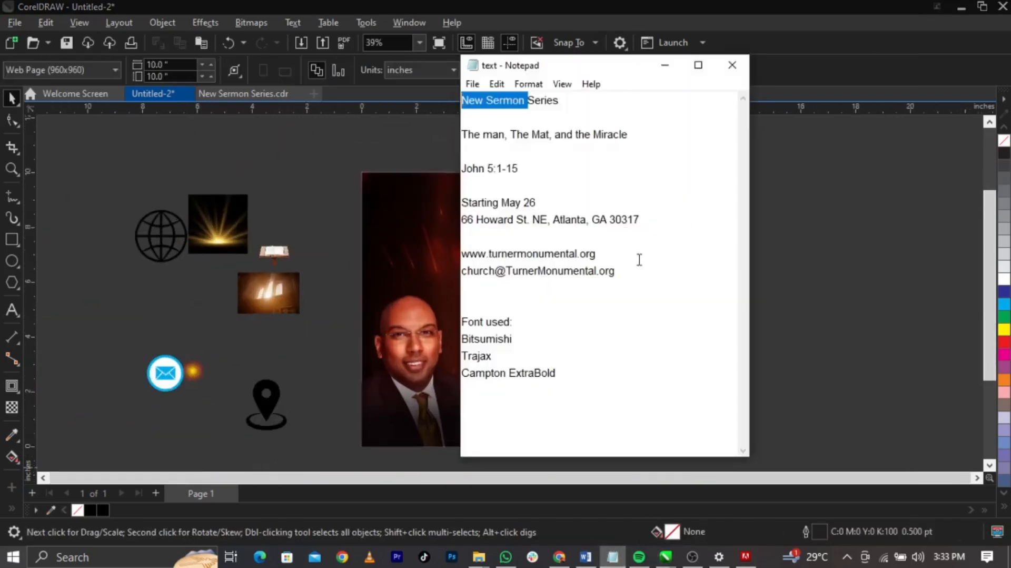
pyautogui.moveTo(653, 290); pyautogui.dragTo(652, 290)
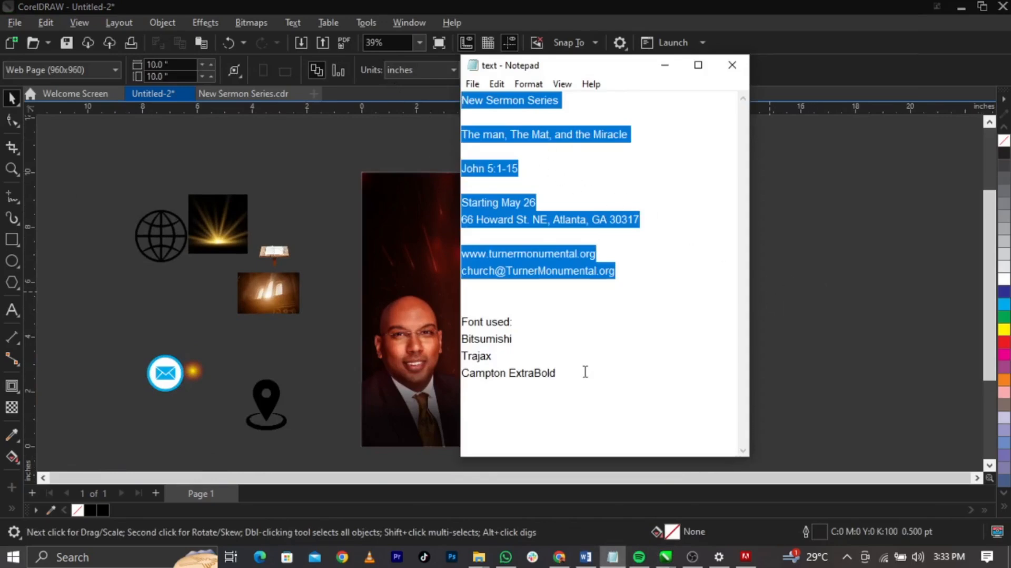
pyautogui.moveTo(585, 371); pyautogui.dragTo(462, 337)
# Return to CorelDRAW, paste the copied flyer text as artistic text beside the page, and fill it white.
pyautogui.click(396, 303)
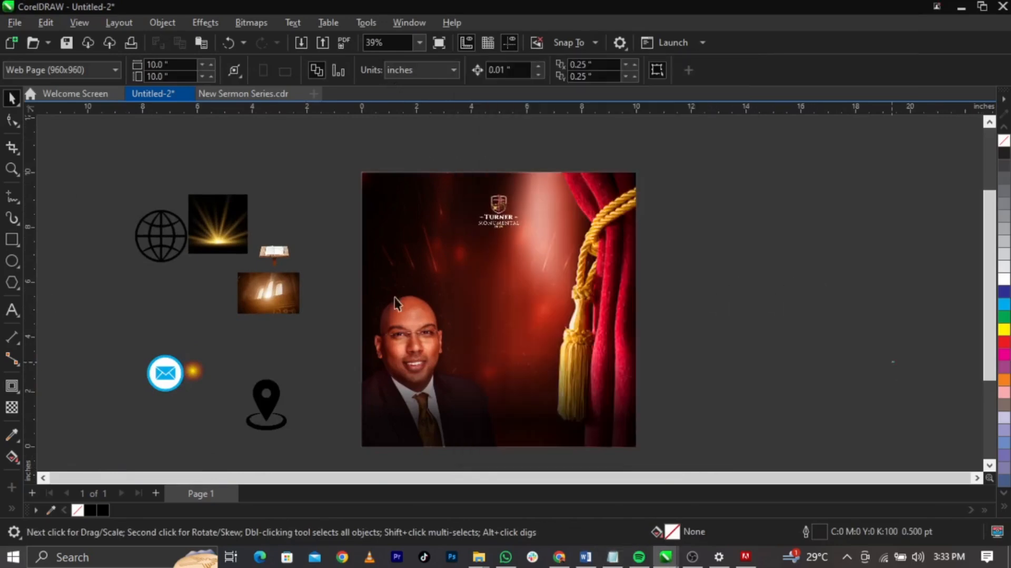
pyautogui.click(11, 309)
pyautogui.click(659, 252)
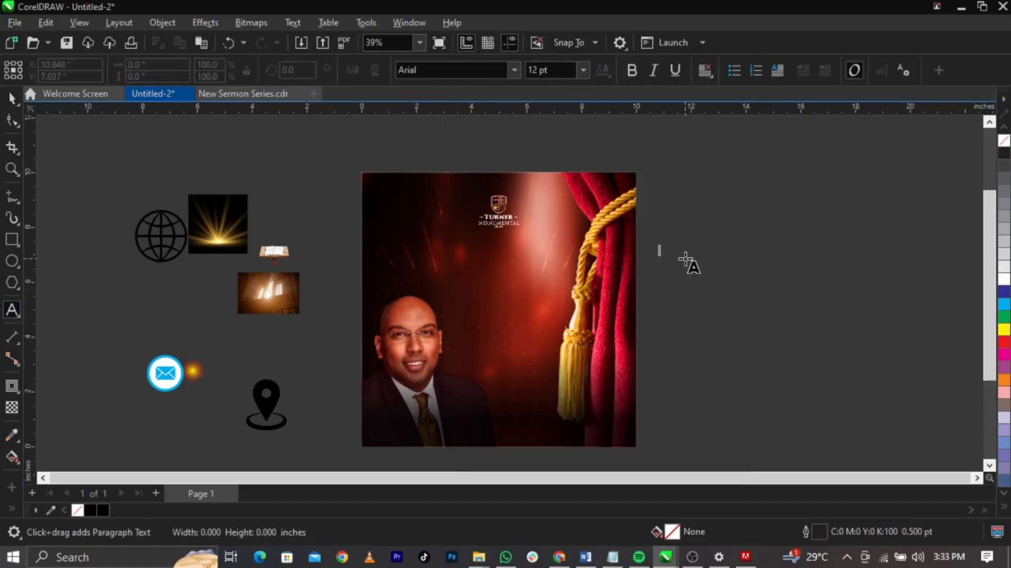
pyautogui.hotkey('ctrl', 'v')
pyautogui.press('Escape')
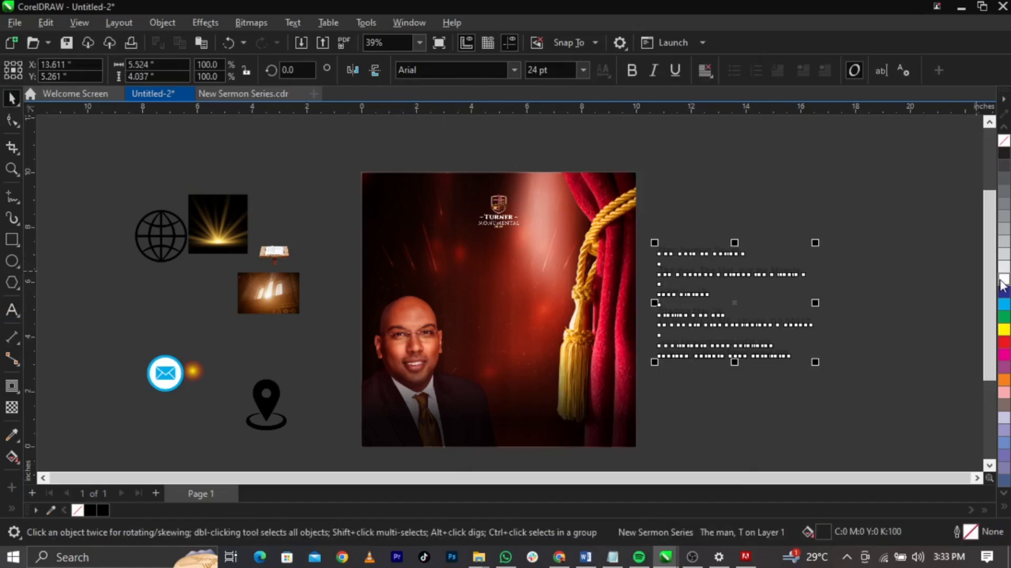
pyautogui.click(1004, 282)
pyautogui.press('Escape')
# Cut the "New Sermon Series" line from the text block and paste it as a separate text object below the flyer's logo.
pyautogui.scroll(2, 533, 282)
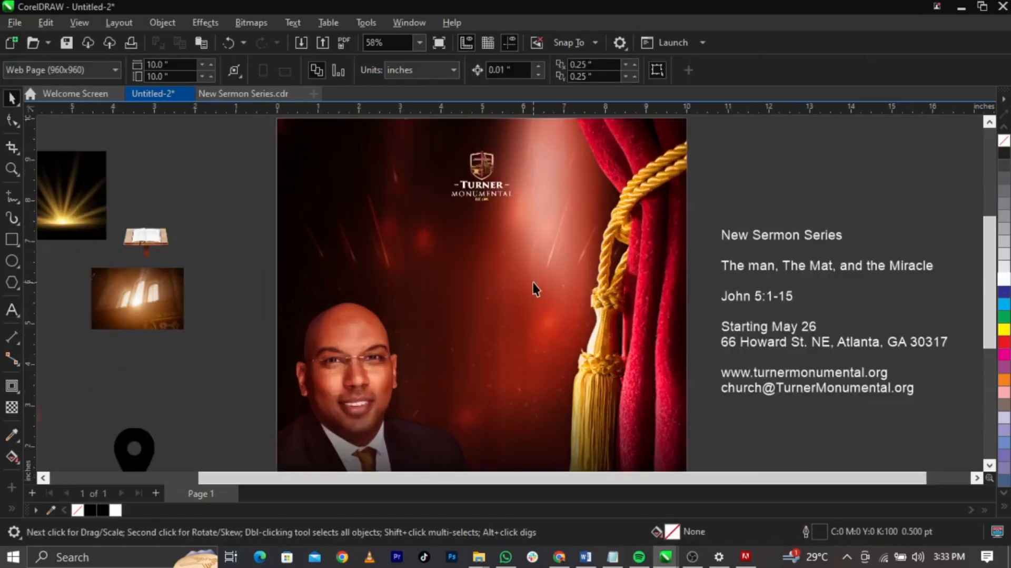
pyautogui.doubleClick(827, 239)
pyautogui.moveTo(846, 237); pyautogui.dragTo(609, 232)
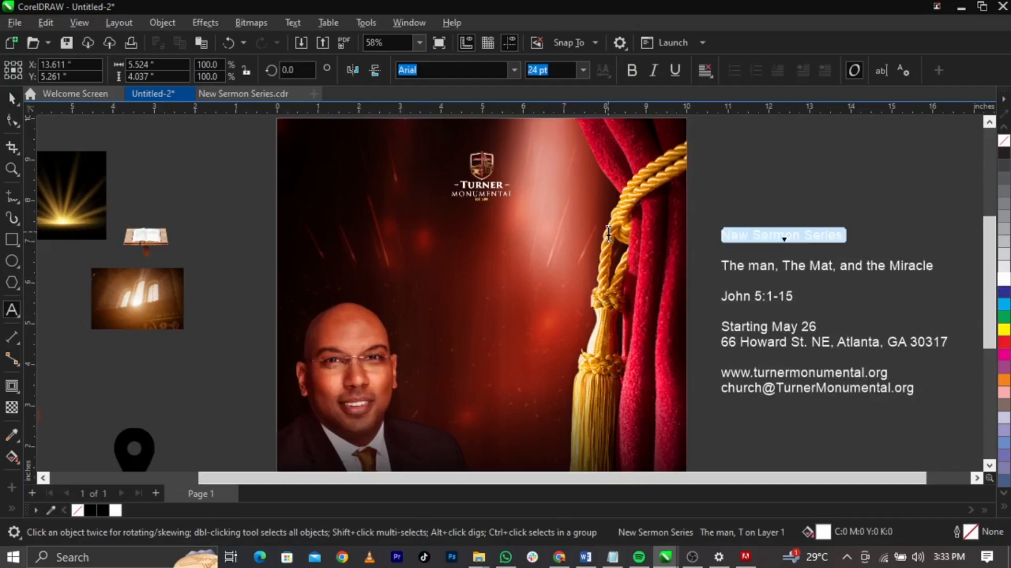
pyautogui.hotkey('ctrl', 'x')
pyautogui.click(417, 248)
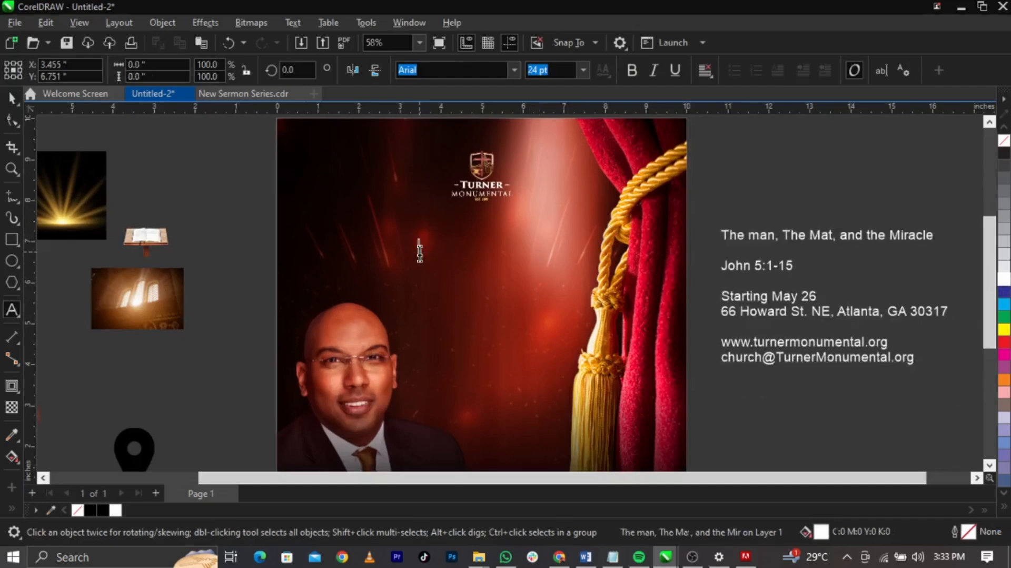
pyautogui.hotkey('ctrl', 'v')
pyautogui.press('Escape')
pyautogui.scroll(2, 467, 248)
pyautogui.moveTo(467, 246); pyautogui.dragTo(487, 246)
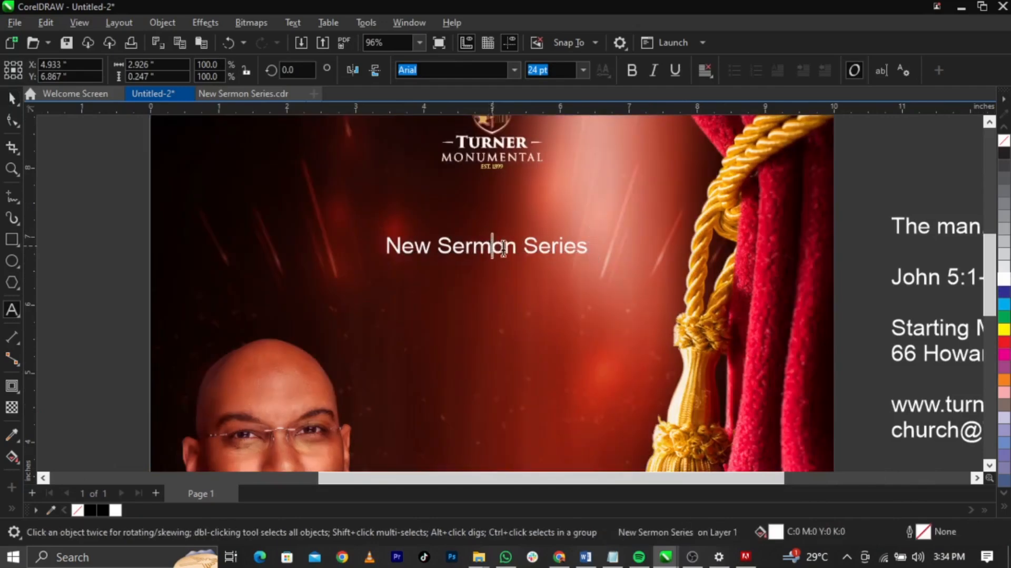
pyautogui.doubleClick(492, 245)
pyautogui.press('Escape')
# Copy the font name "Bitsumishi" from the Notepad file and apply that font to the "New Sermon Series" heading.
pyautogui.click(613, 557)
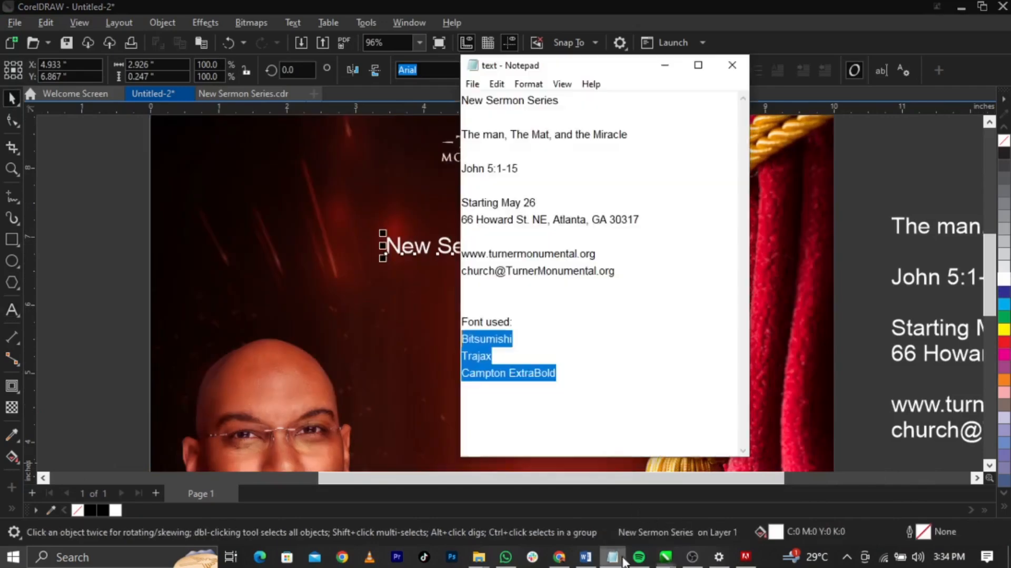
pyautogui.click(541, 355)
pyautogui.moveTo(529, 337); pyautogui.dragTo(427, 334)
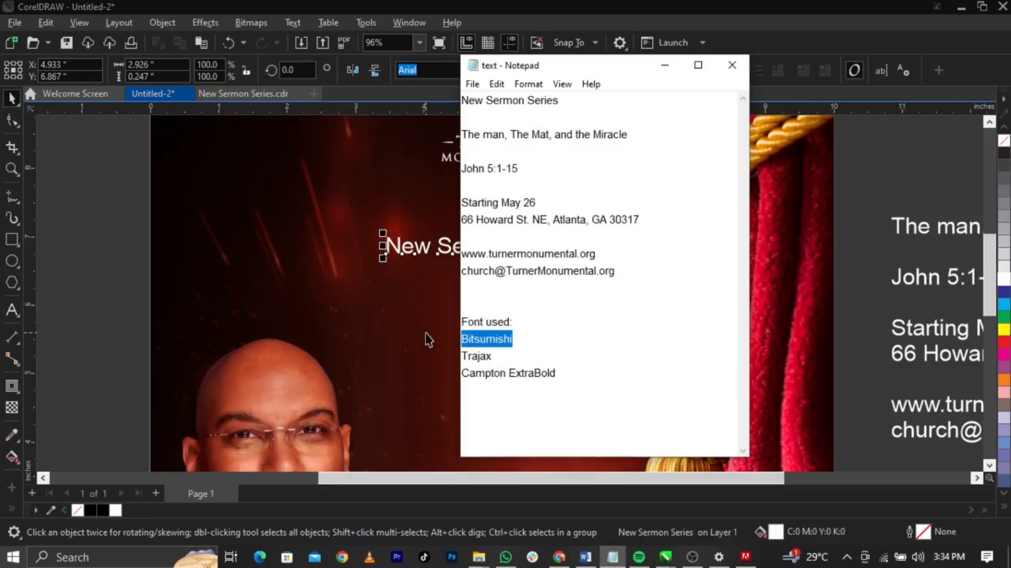
pyautogui.hotkey('alt', 'Tab')
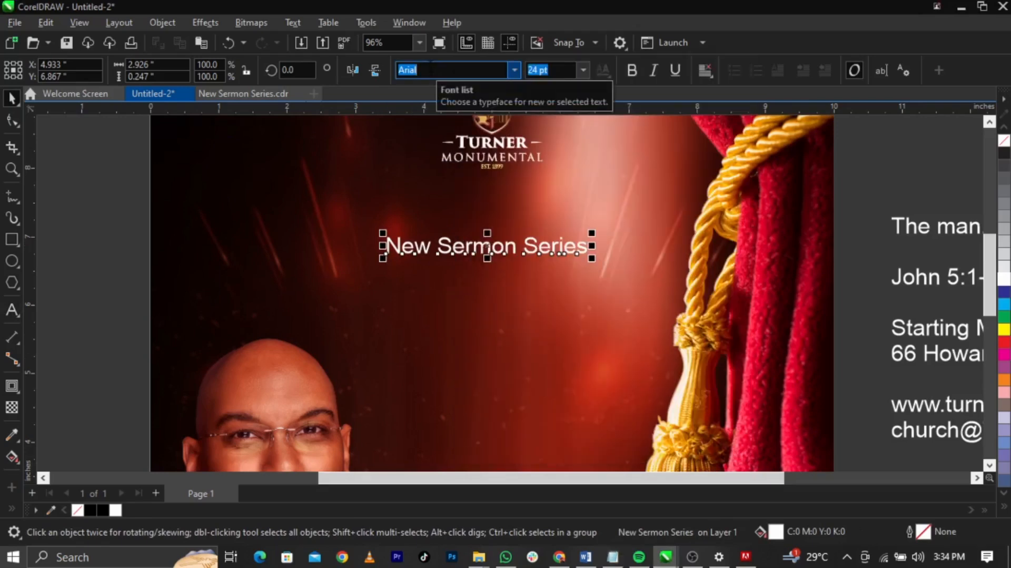
pyautogui.hotkey('ctrl', 'v')
pyautogui.click(513, 73)
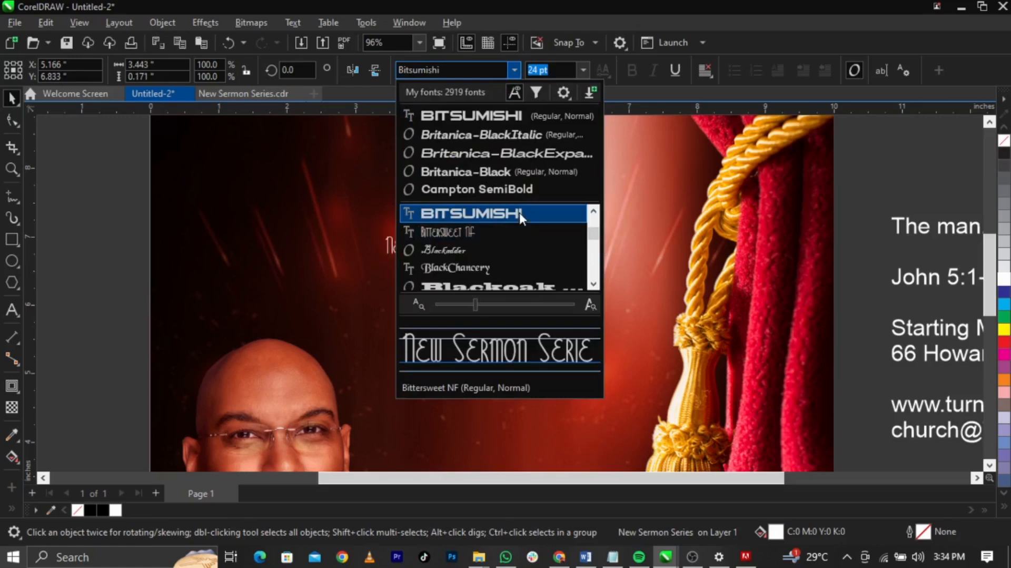
pyautogui.click(520, 212)
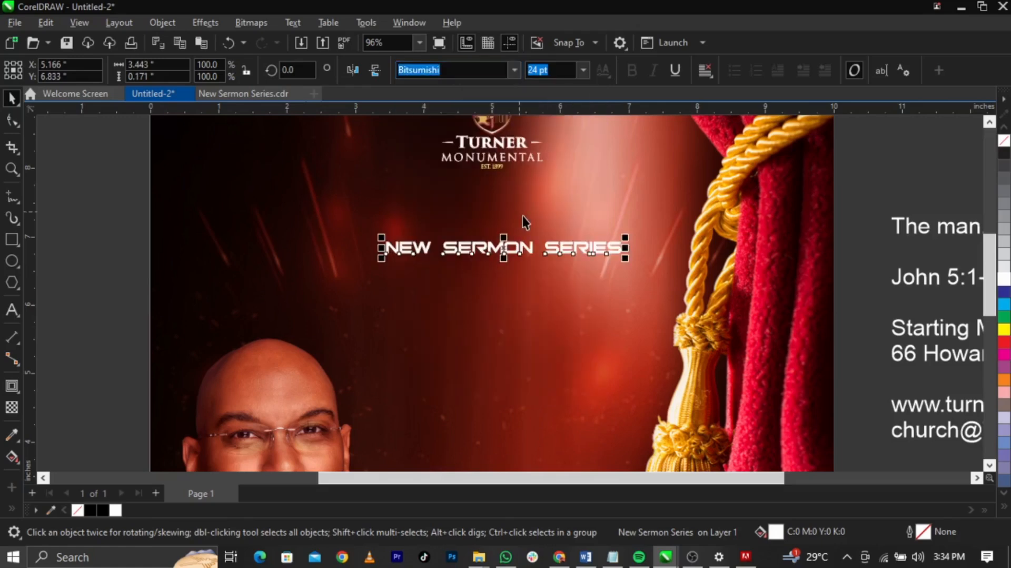
# Break the heading into three lines, NEW, SERMON and SERIES, and enlarge it to about 51.7 pt, about 2.81 by 1.52 inches.
pyautogui.doubleClick(457, 256)
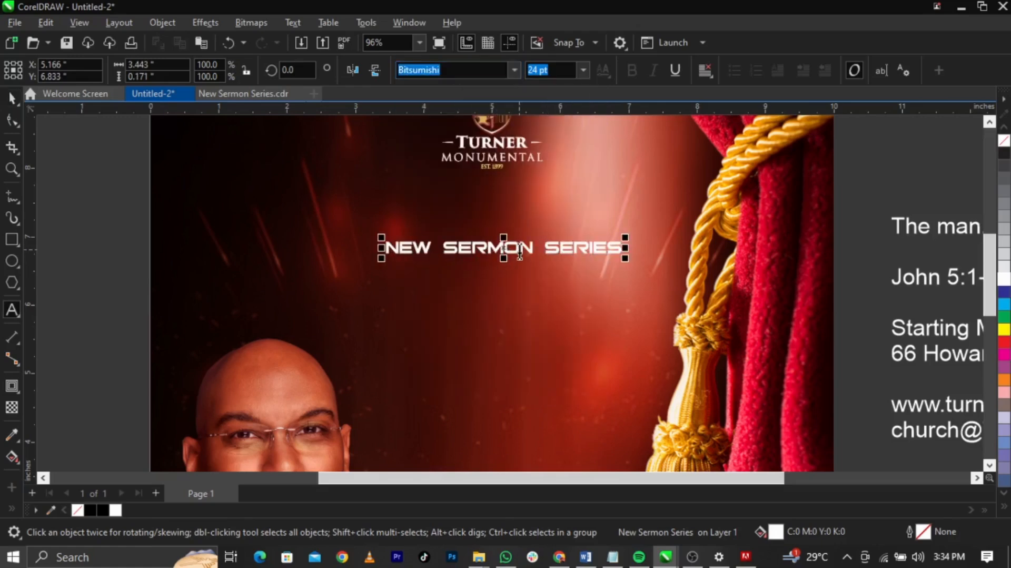
pyautogui.press('Return')
pyautogui.click(445, 245)
pyautogui.press('Return')
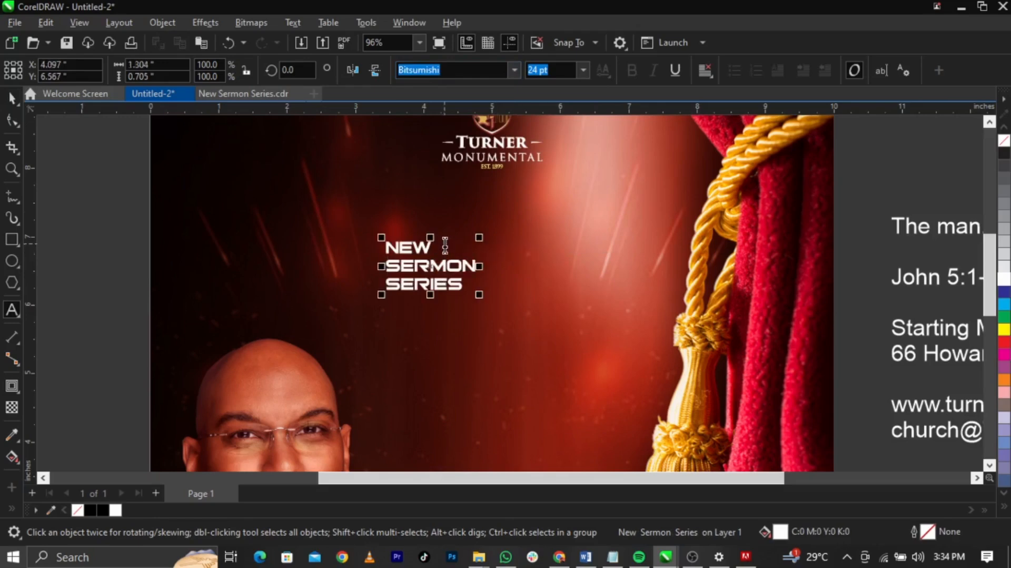
pyautogui.hotkey('ctrl', 'space')
pyautogui.moveTo(479, 295); pyautogui.dragTo(580, 370)
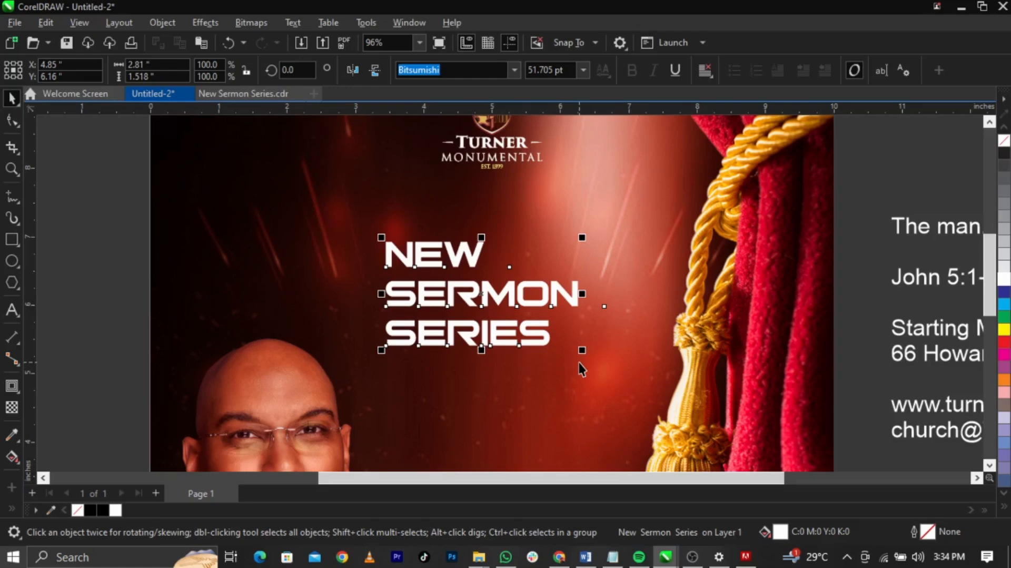
pyautogui.hotkey('ctrl', 'k')
pyautogui.hotkey('ctrl', 'z')
pyautogui.click(298, 22)
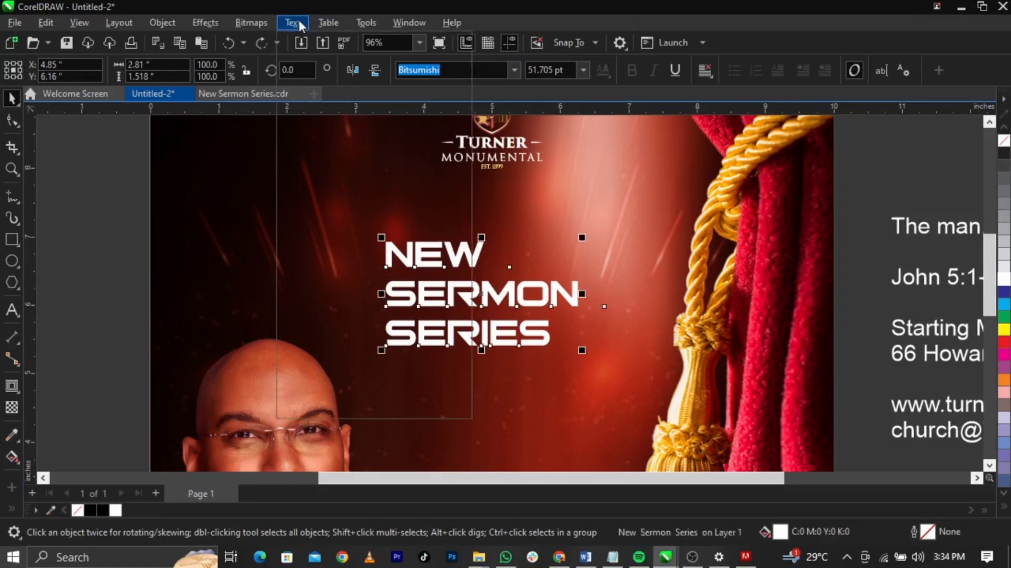
pyautogui.click(298, 18)
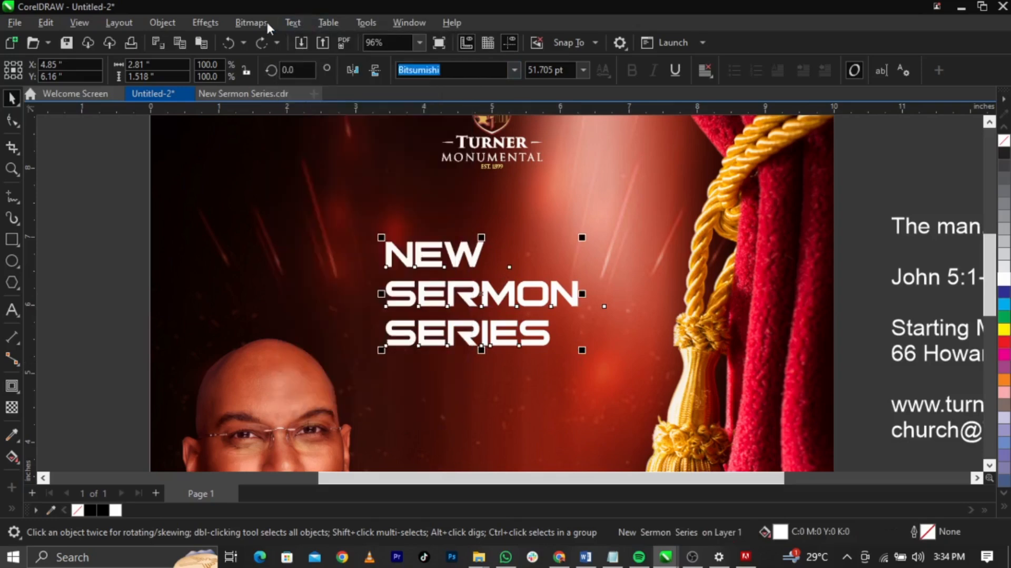
# Break the New Sermon Series text apart, then enlarge the word NEW to about 109 pt and place it just above SERMON.
pyautogui.click(178, 24)
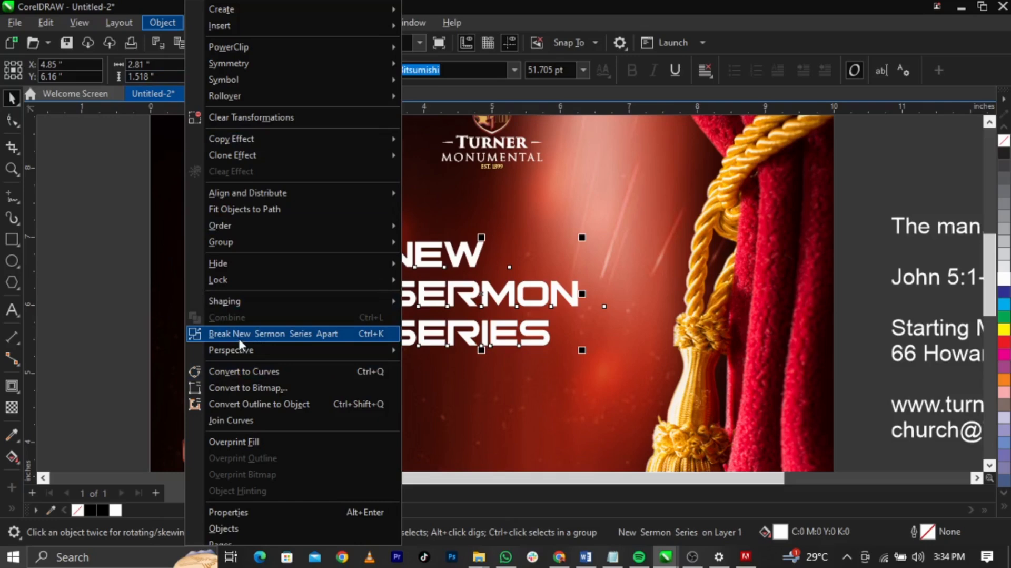
pyautogui.click(311, 329)
pyautogui.click(488, 256)
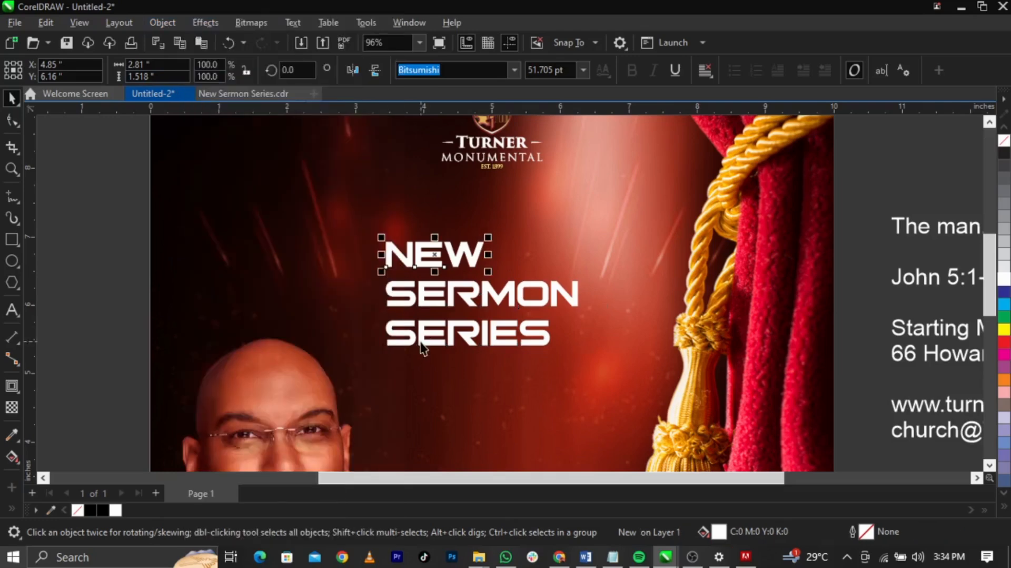
pyautogui.moveTo(488, 236); pyautogui.dragTo(598, 181)
pyautogui.scroll(3, 576, 226)
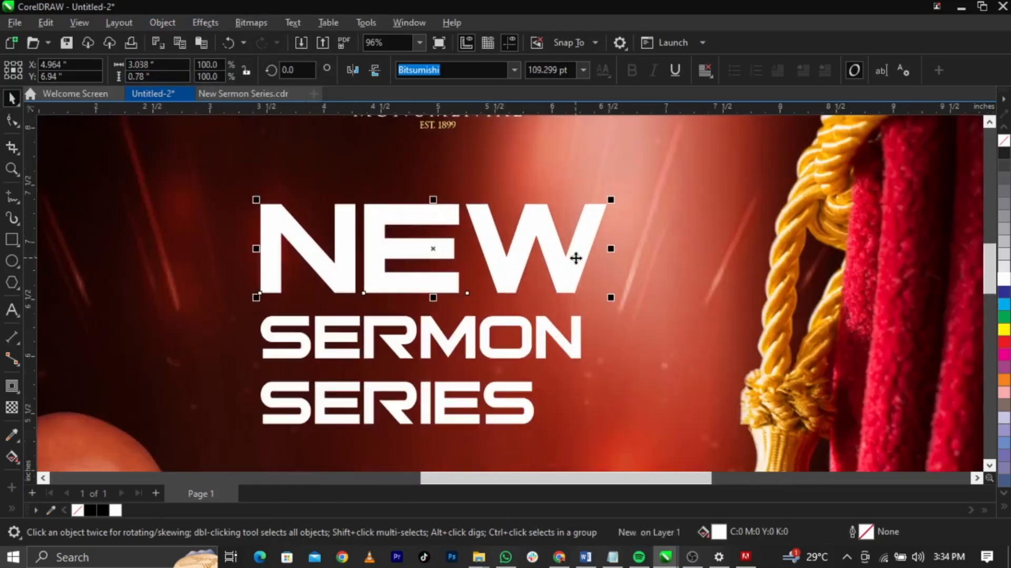
pyautogui.moveTo(580, 275); pyautogui.dragTo(577, 274)
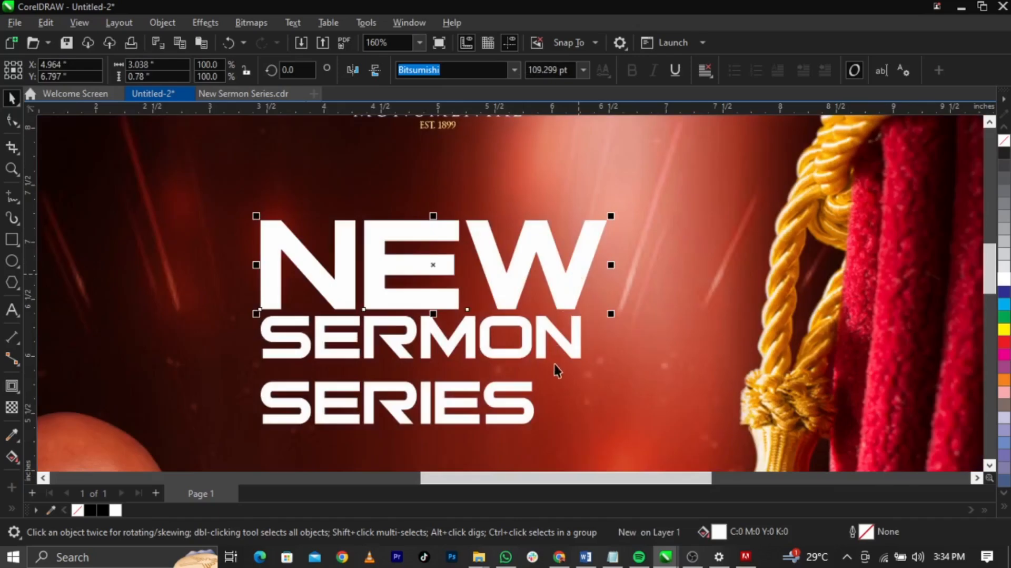
# Shrink the word SERIES to about 34 pt and position it close beneath SERMON.
pyautogui.click(520, 411)
pyautogui.click(535, 419)
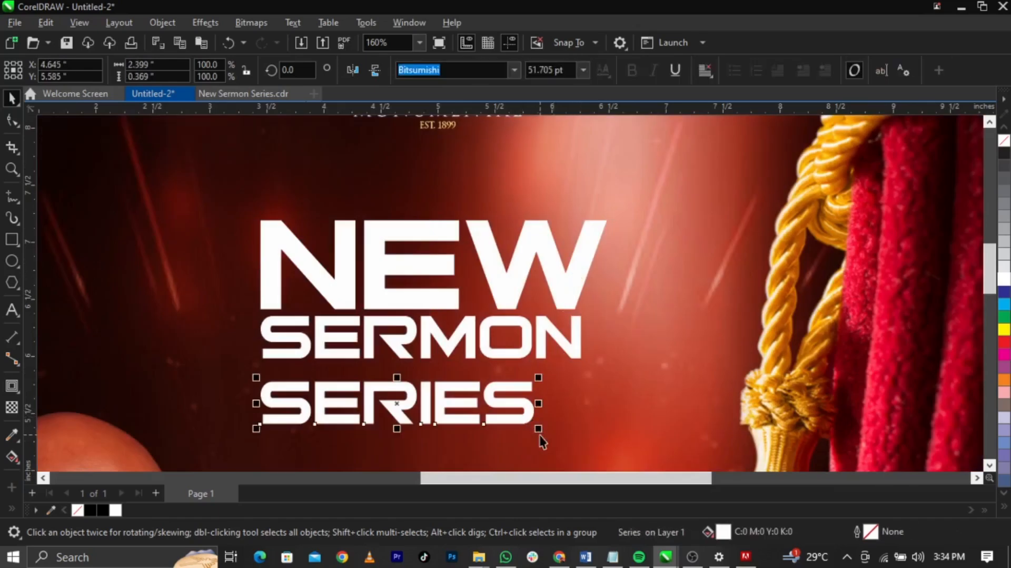
pyautogui.moveTo(537, 425); pyautogui.dragTo(501, 384)
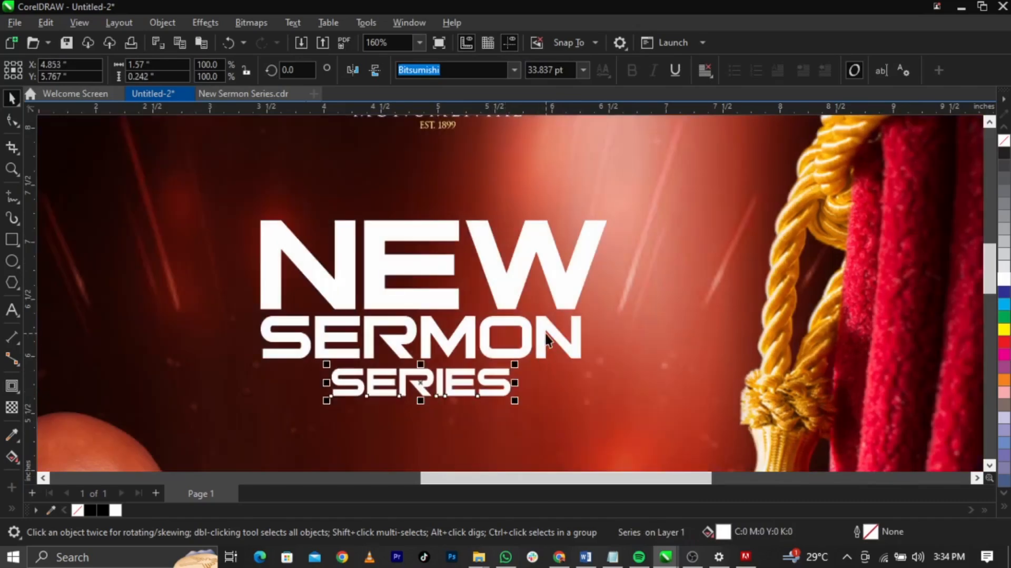
# Centre-align SERIES and SERMON horizontally with the word NEW.
pyautogui.keyDown('shift'); pyautogui.click(548, 338); pyautogui.keyUp('shift')
pyautogui.keyDown('shift'); pyautogui.click(569, 300); pyautogui.keyUp('shift')
pyautogui.press('c')
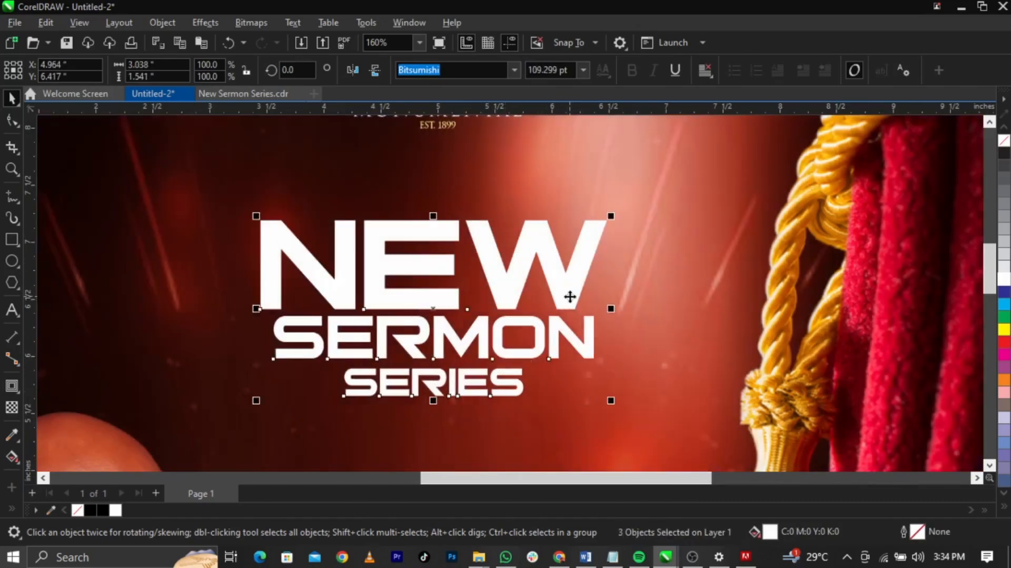
pyautogui.scroll(-2, 569, 300)
pyautogui.click(791, 283)
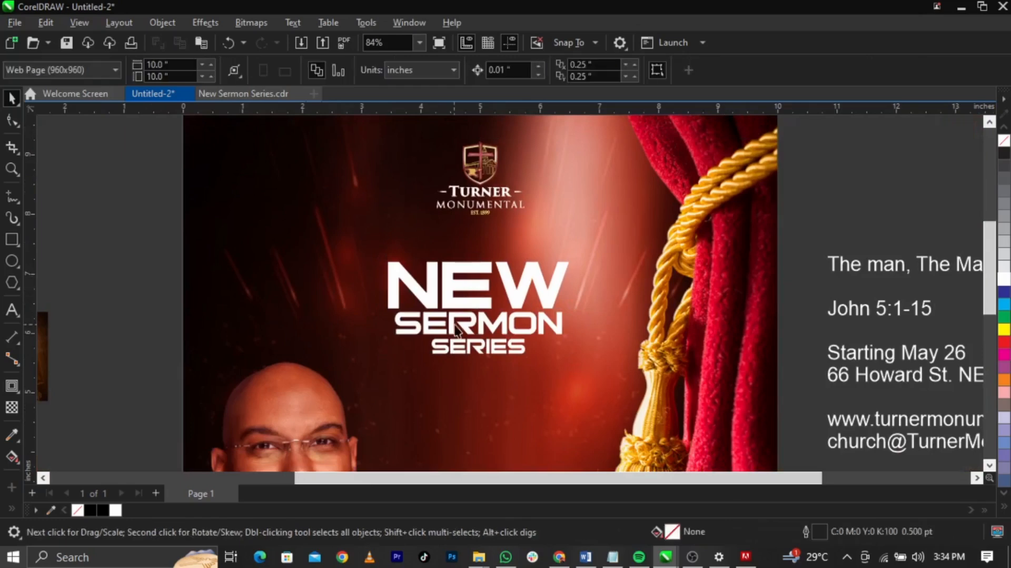
# Enlarge the word SERMON slightly so its left edge lines up with the left edge of NEW.
pyautogui.scroll(2, 458, 326)
pyautogui.click(473, 334)
pyautogui.scroll(2, 386, 362)
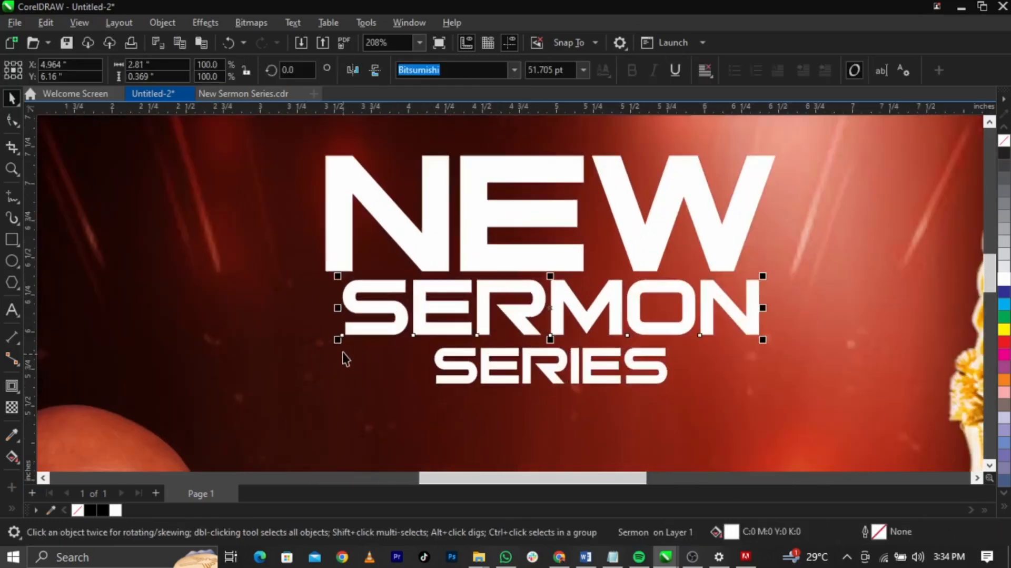
pyautogui.moveTo(338, 339); pyautogui.dragTo(319, 351)
# Try centre-aligning the three title words horizontally once more.
pyautogui.click(531, 376)
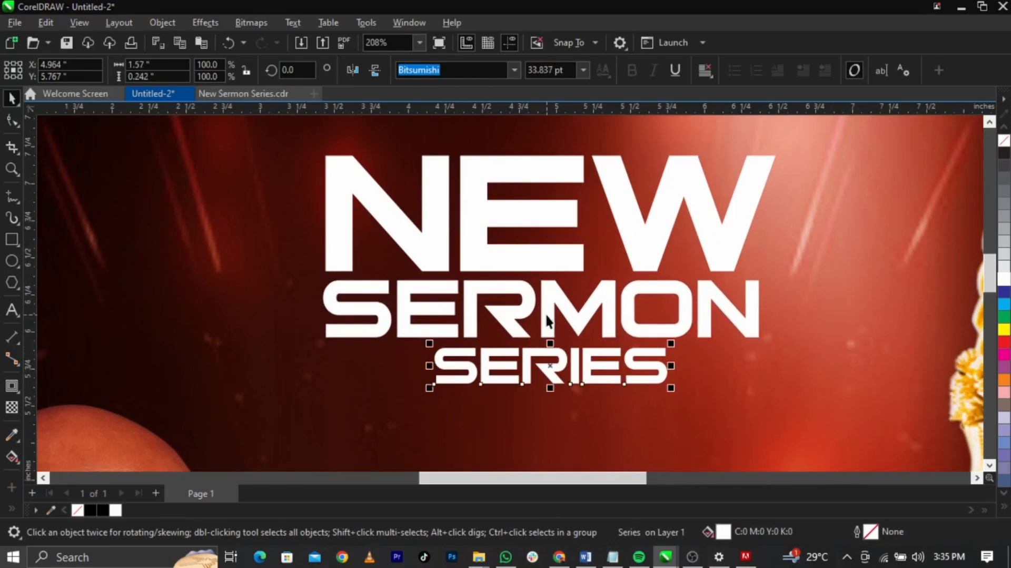
pyautogui.hotkey('ctrl', 'a')
pyautogui.press('c')
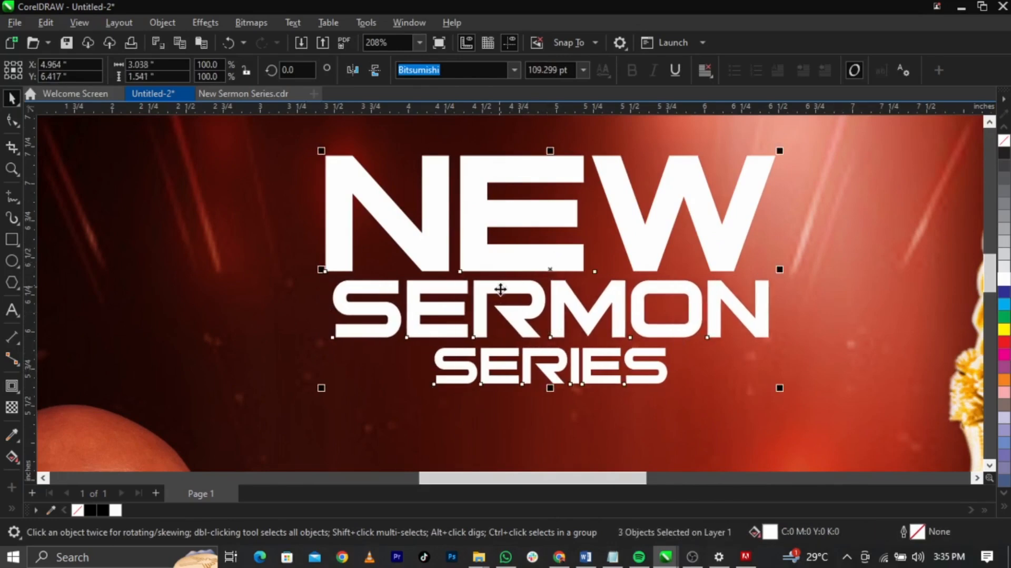
pyautogui.click(545, 419)
pyautogui.scroll(-3, 429, 327)
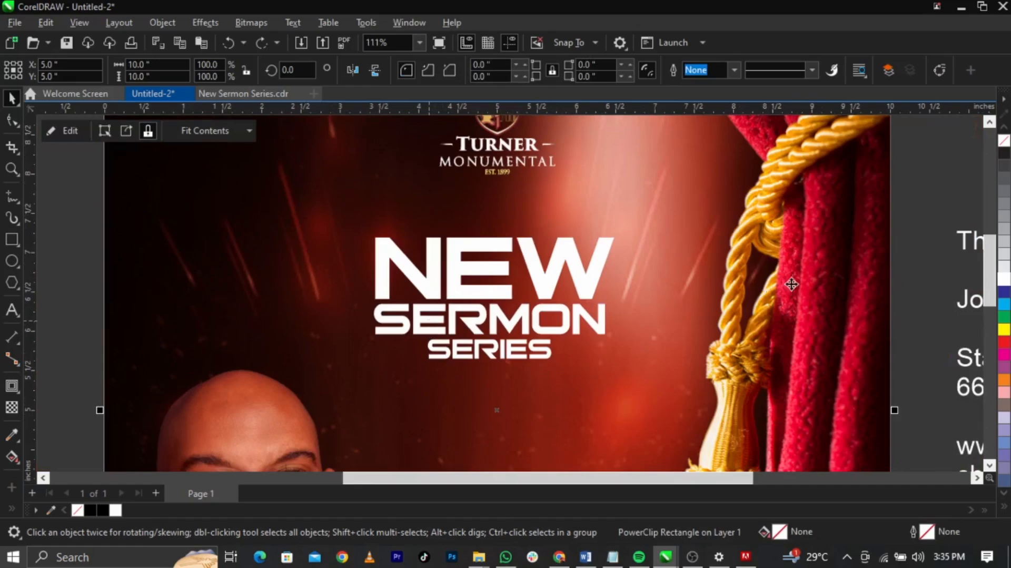
# Select all three title words and scale them up together from the centre to about 3.77 in wide.
pyautogui.moveTo(925, 222); pyautogui.dragTo(295, 403)
pyautogui.scroll(2, 633, 387)
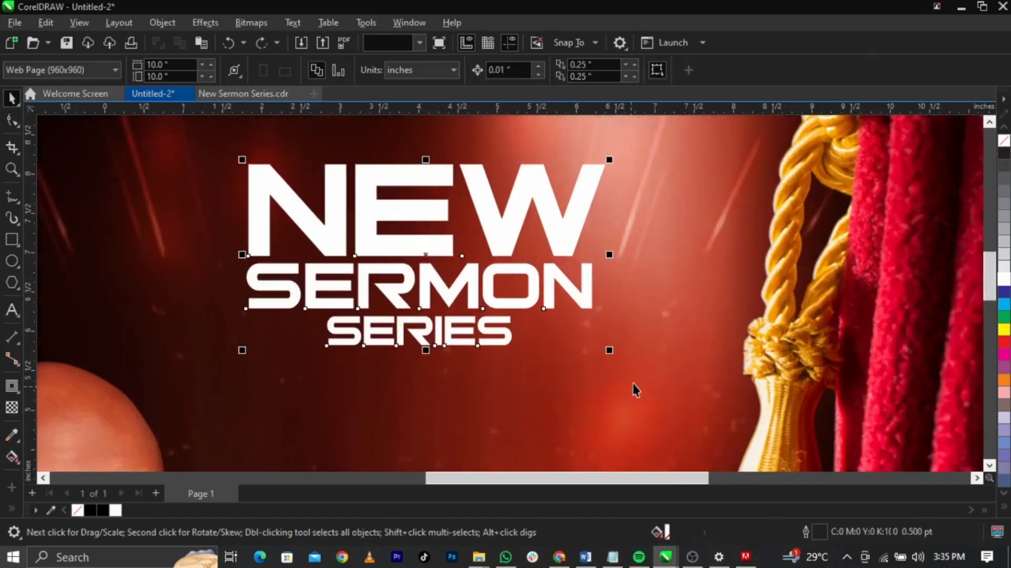
pyautogui.moveTo(610, 353); pyautogui.dragTo(656, 374)
pyautogui.scroll(-3, 509, 304)
pyautogui.scroll(2, 509, 305)
pyautogui.scroll(-5, 513, 296)
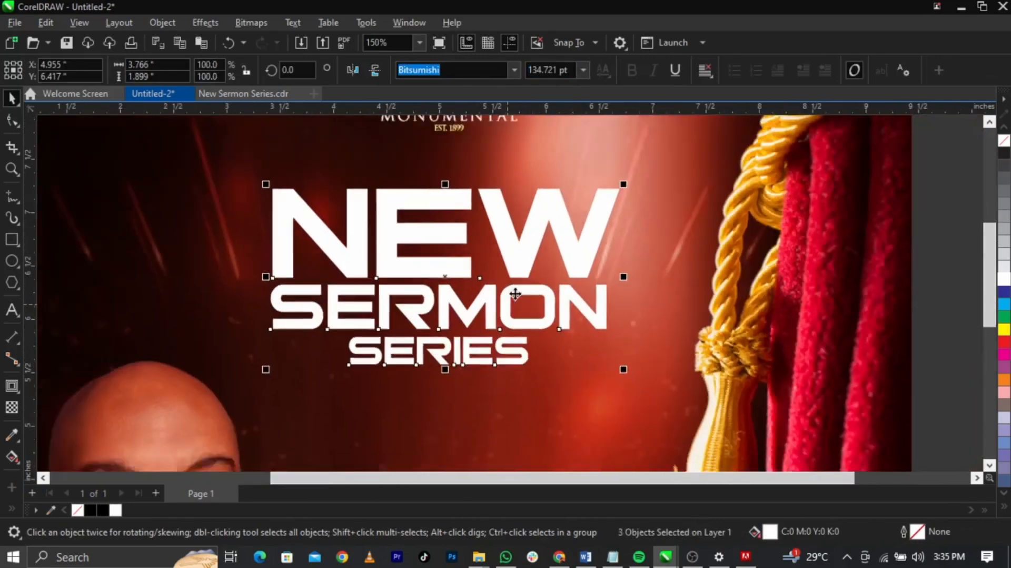
# Enlarge the three-word title to about 4.18 in wide and shift it slightly down, below the logo.
pyautogui.click(731, 228)
pyautogui.press('z')
pyautogui.moveTo(227, 185); pyautogui.dragTo(790, 461)
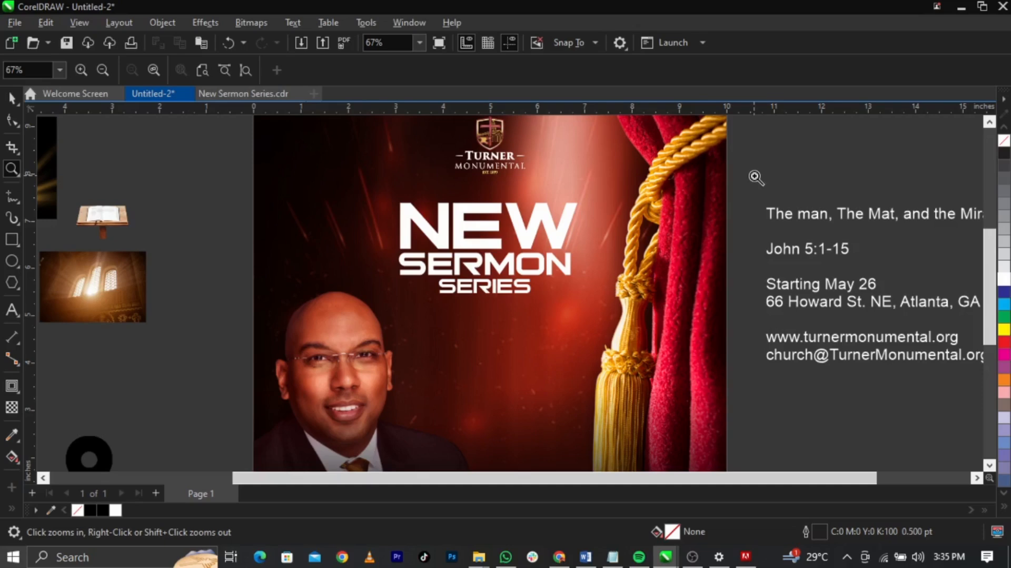
pyautogui.press('space')
pyautogui.moveTo(757, 183); pyautogui.dragTo(271, 337)
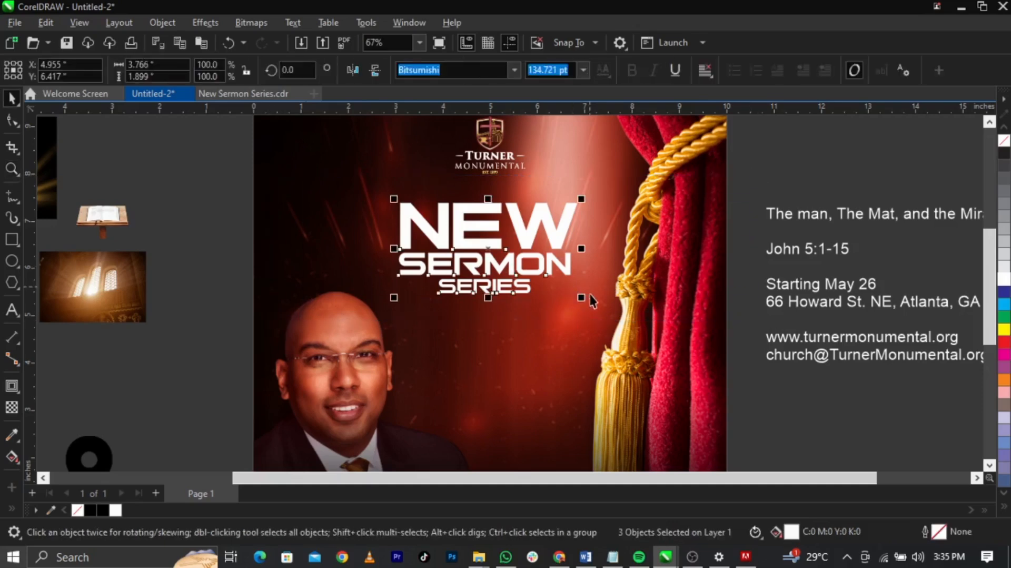
pyautogui.moveTo(583, 298); pyautogui.dragTo(602, 311)
pyautogui.scroll(1, 546, 232)
pyautogui.moveTo(559, 223); pyautogui.dragTo(559, 235)
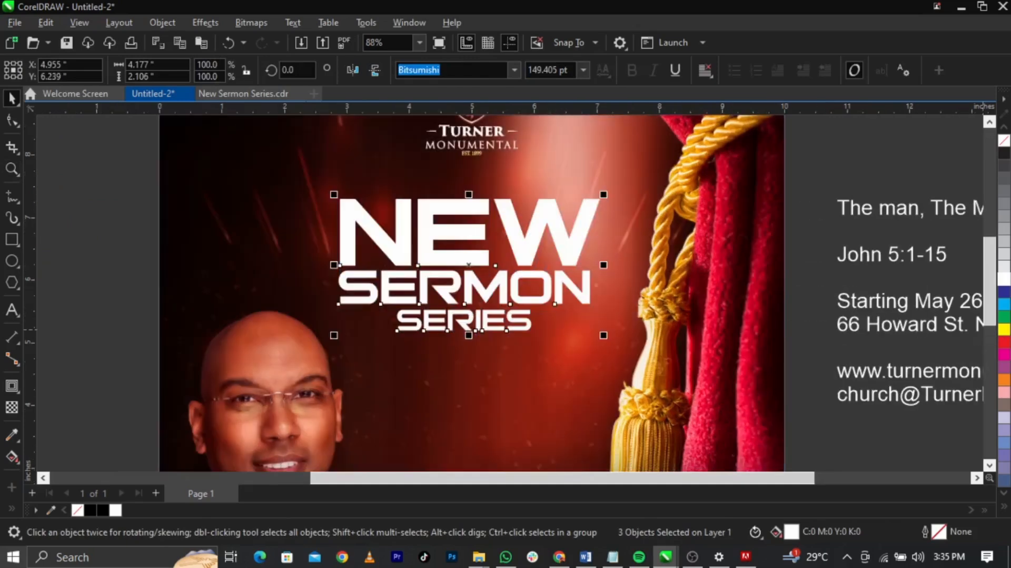
# Try yellow, pink and red fills on the title words and undo them back to white.
pyautogui.click(1004, 330)
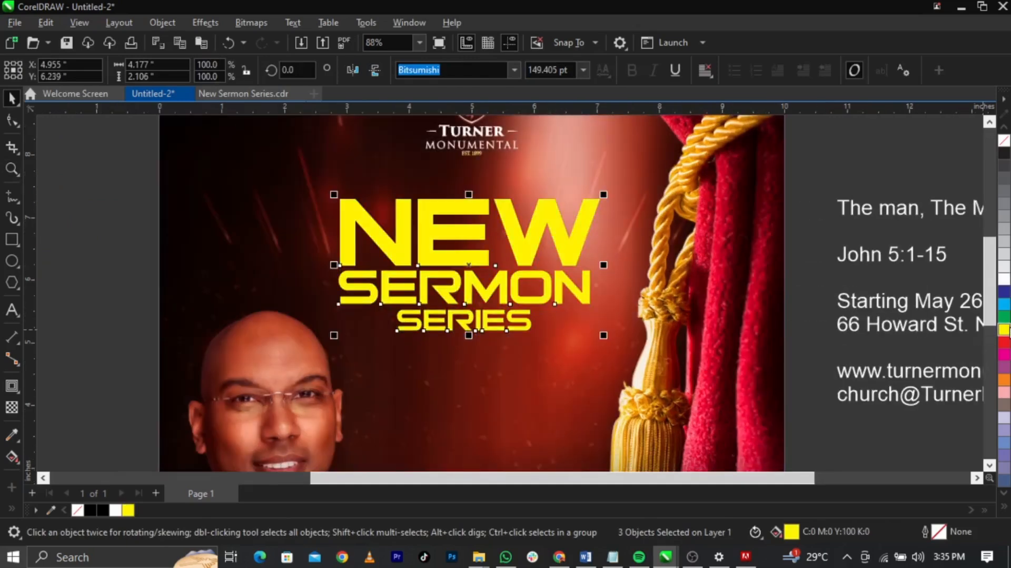
pyautogui.hotkey('ctrl', 'z')
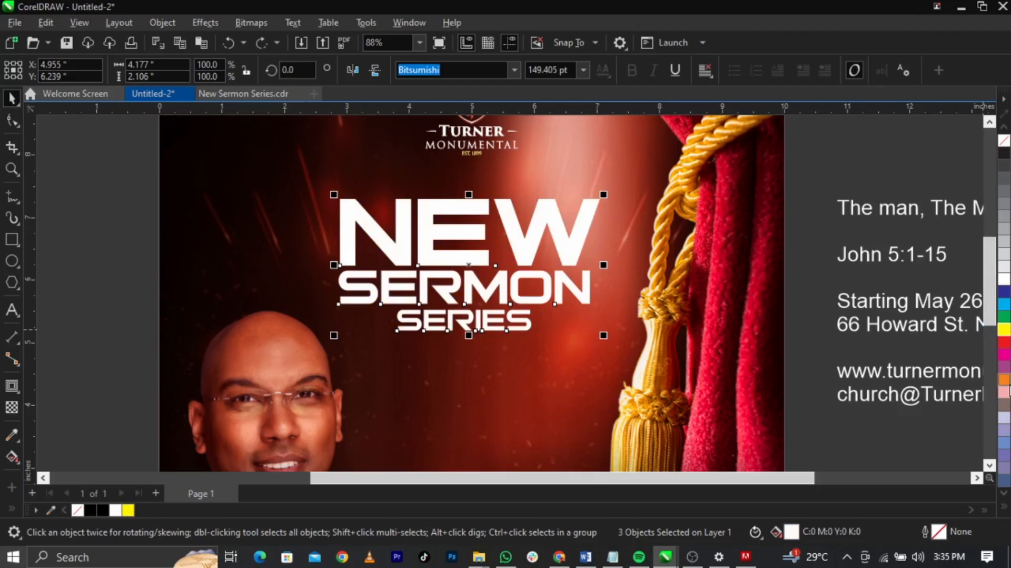
pyautogui.click(1004, 393)
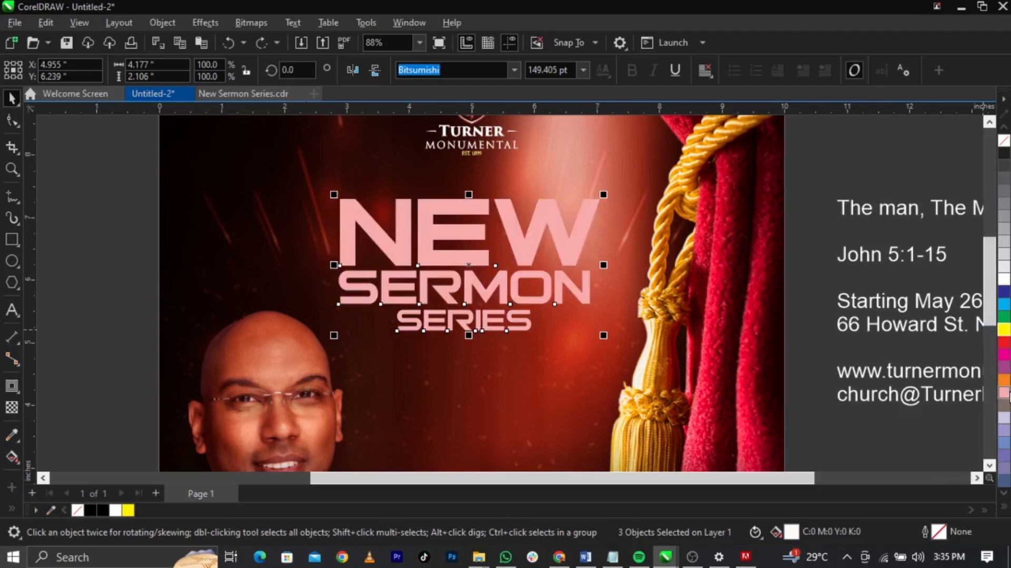
pyautogui.click(1004, 343)
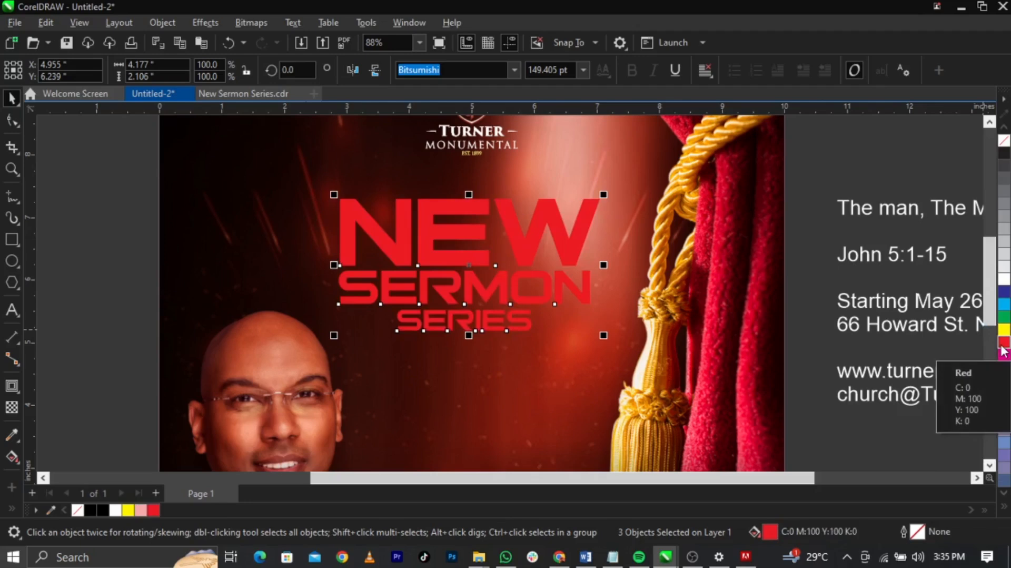
pyautogui.hotkey('ctrl', 'z')
# Scale the three-word title up slightly from its centre to about 4.3 in wide.
pyautogui.scroll(-3, 579, 223)
pyautogui.scroll(1, 506, 248)
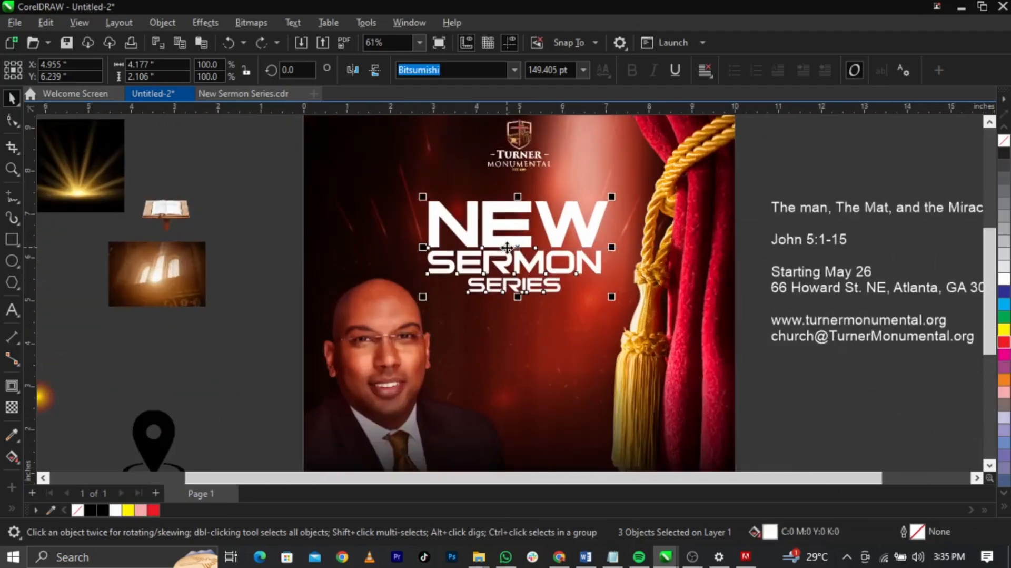
pyautogui.scroll(1, 506, 247)
pyautogui.moveTo(644, 312); pyautogui.dragTo(648, 322)
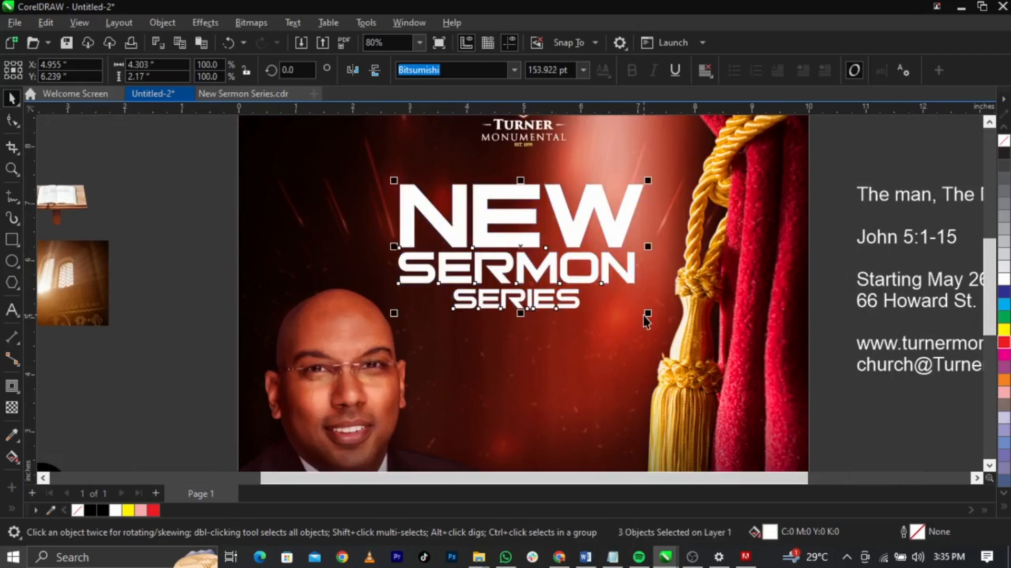
# Apply the Overlay transparency merge mode to the three title words and stack three duplicates of them in place.
pyautogui.click(9, 414)
pyautogui.click(200, 69)
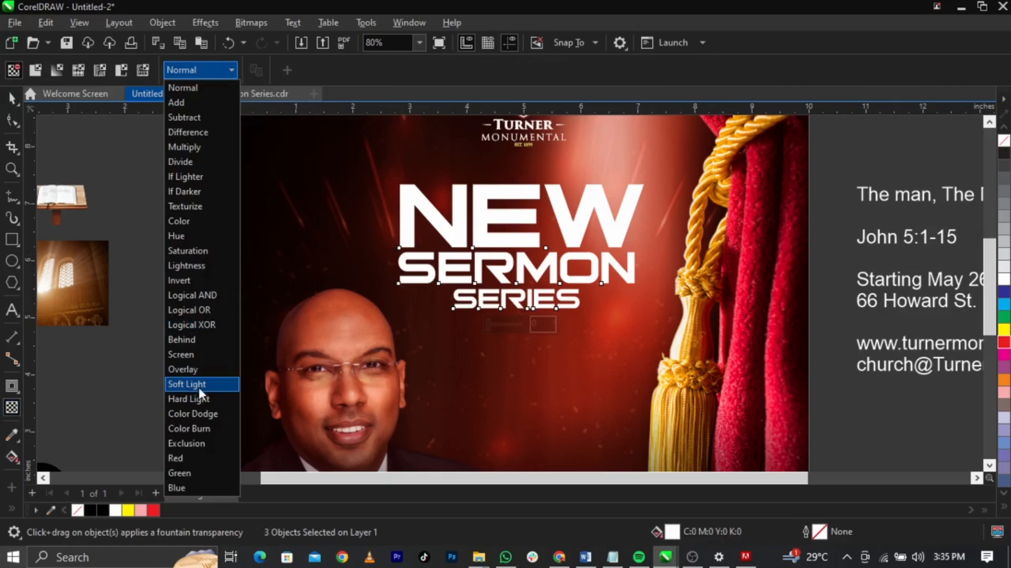
pyautogui.click(199, 373)
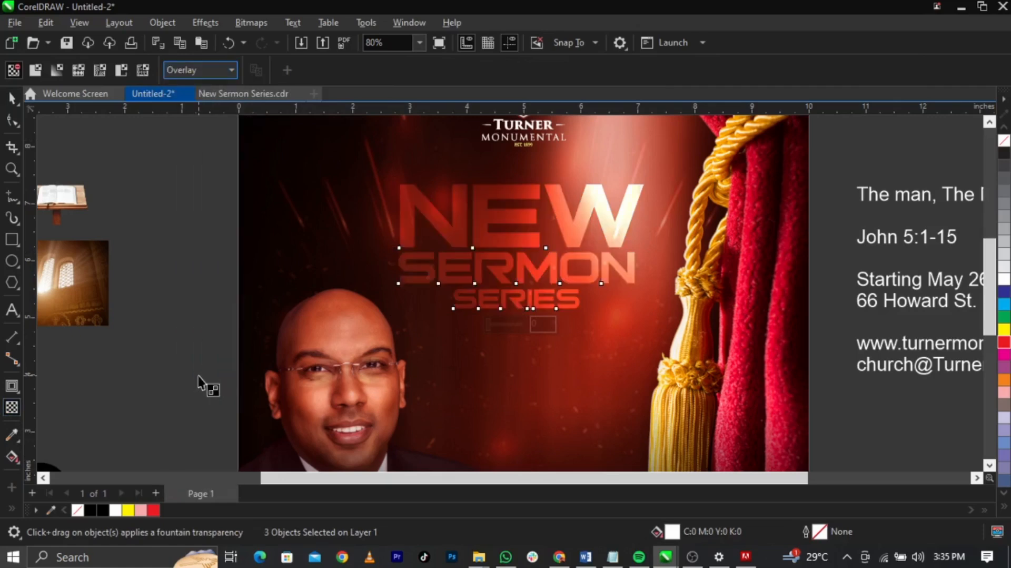
pyautogui.press('F4')
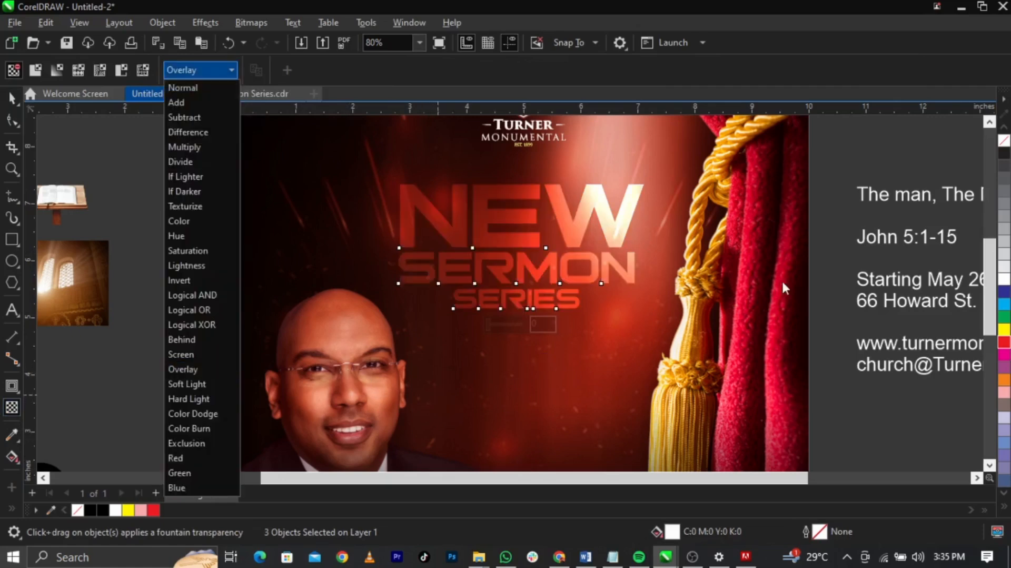
pyautogui.press('Escape')
pyautogui.press('Escape')
pyautogui.press('space')
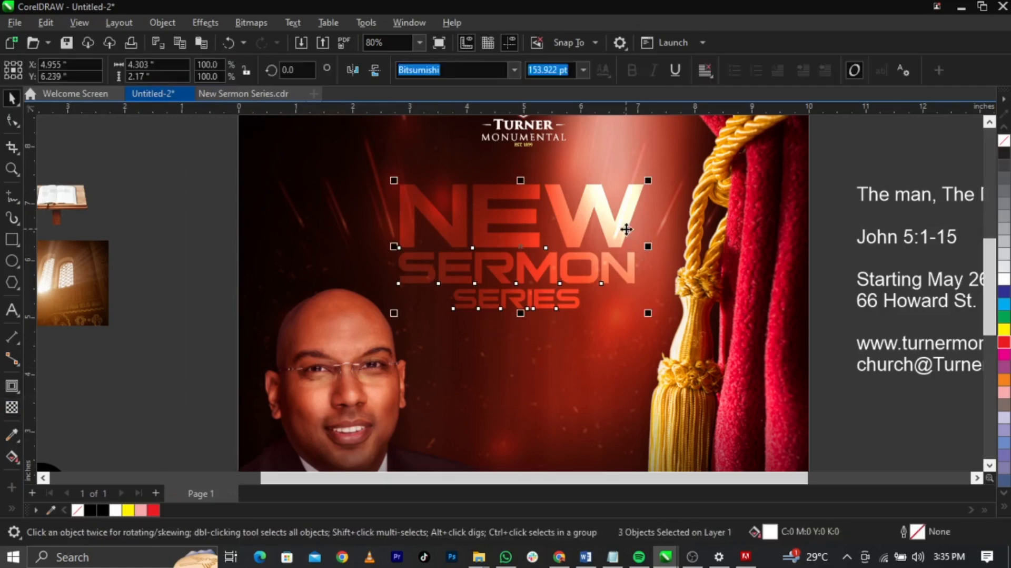
pyautogui.moveTo(828, 157); pyautogui.dragTo(375, 357)
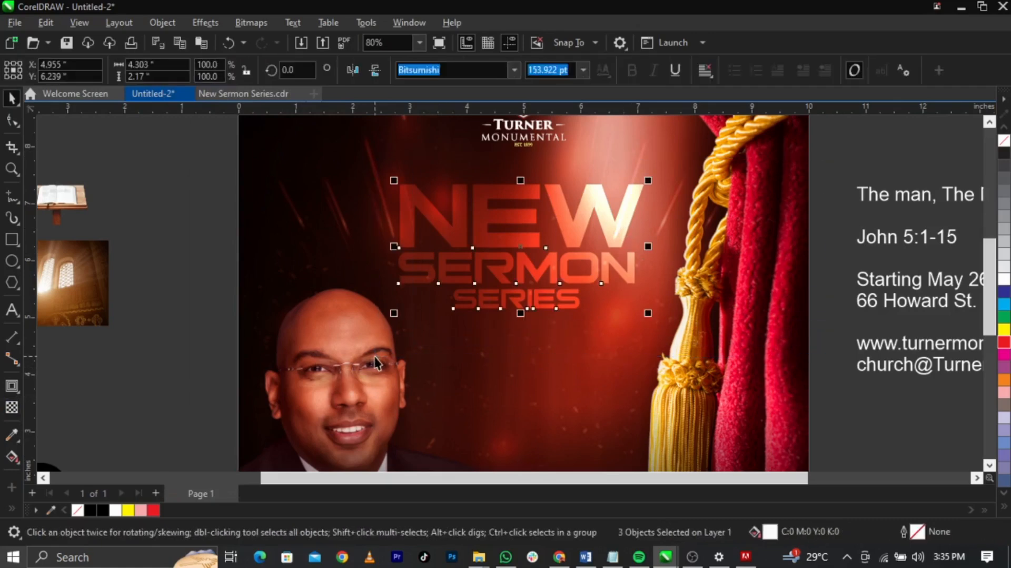
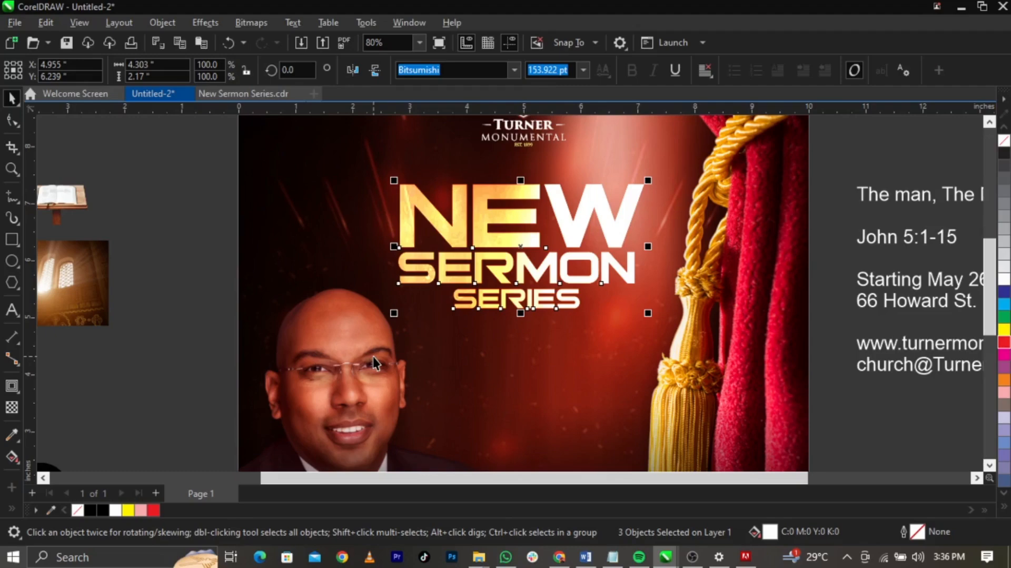
# Move the stacked copies of NEW apart to show the layers and undo the moves.
pyautogui.click(839, 284)
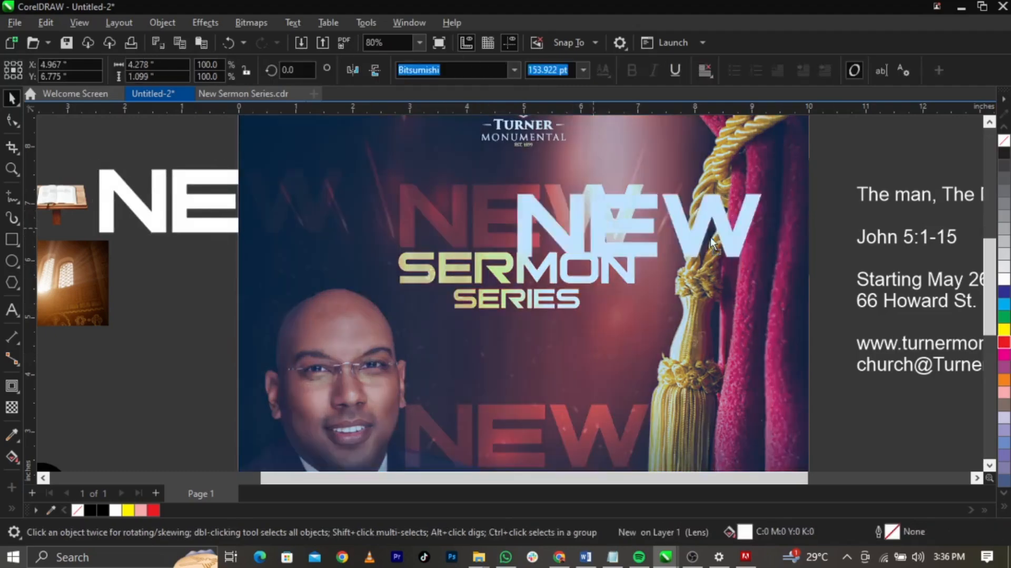
pyautogui.moveTo(711, 238); pyautogui.dragTo(828, 248)
pyautogui.moveTo(589, 226); pyautogui.dragTo(412, 120)
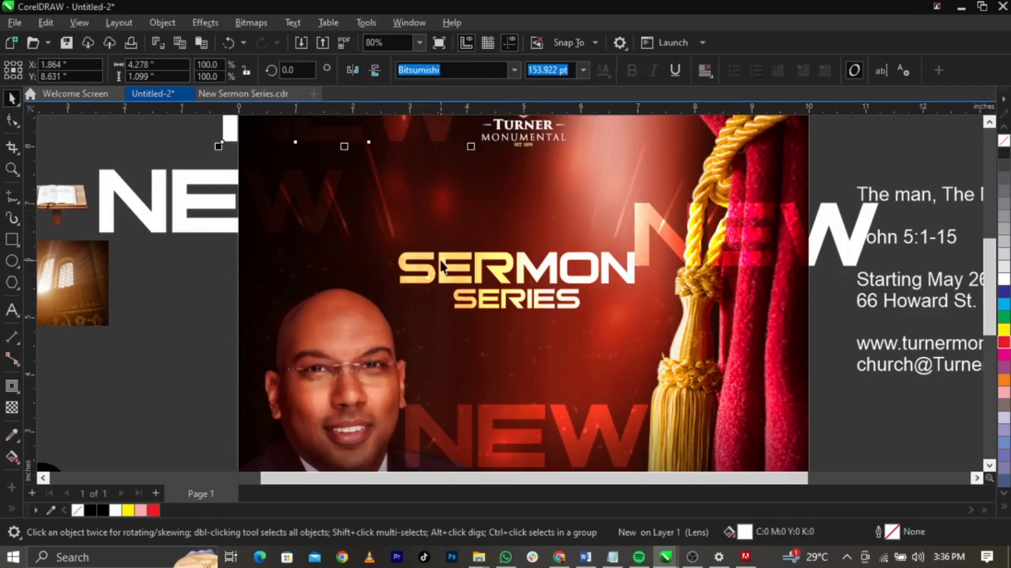
pyautogui.hotkey('ctrl', 'z')
pyautogui.hotkey('ctrl', 'z')
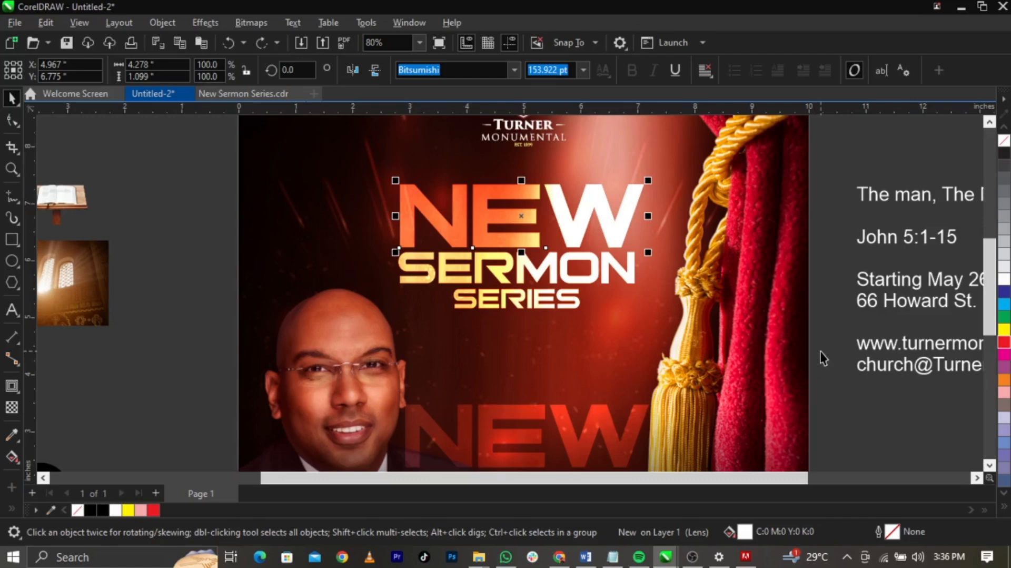
pyautogui.click(820, 351)
# Examine the overlay effect on the stacked NEW SERMON SERIES title, up close and against the whole flyer.
pyautogui.scroll(-2, 346, 241)
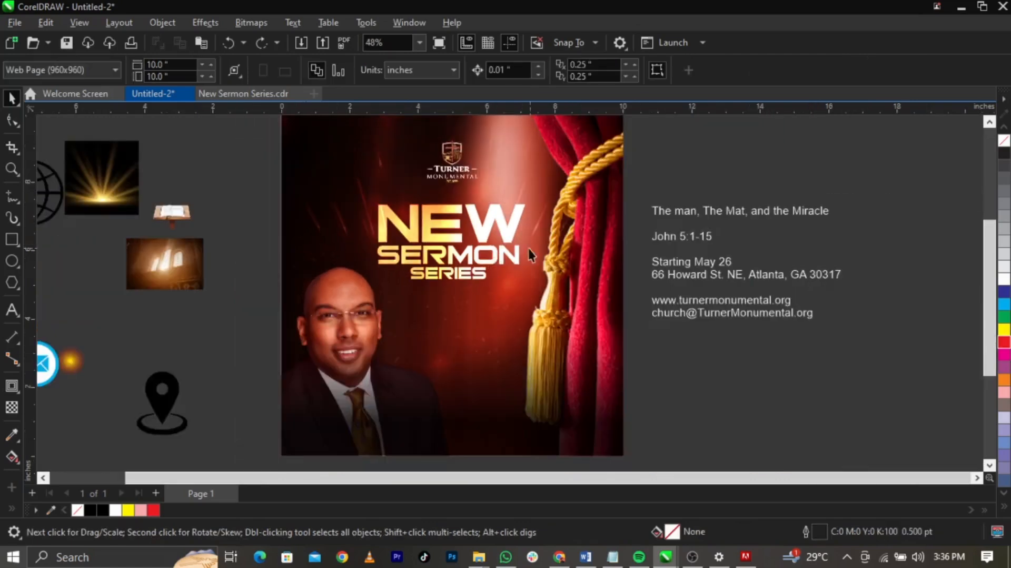
pyautogui.press('z')
pyautogui.moveTo(219, 162); pyautogui.dragTo(719, 384)
pyautogui.press('space')
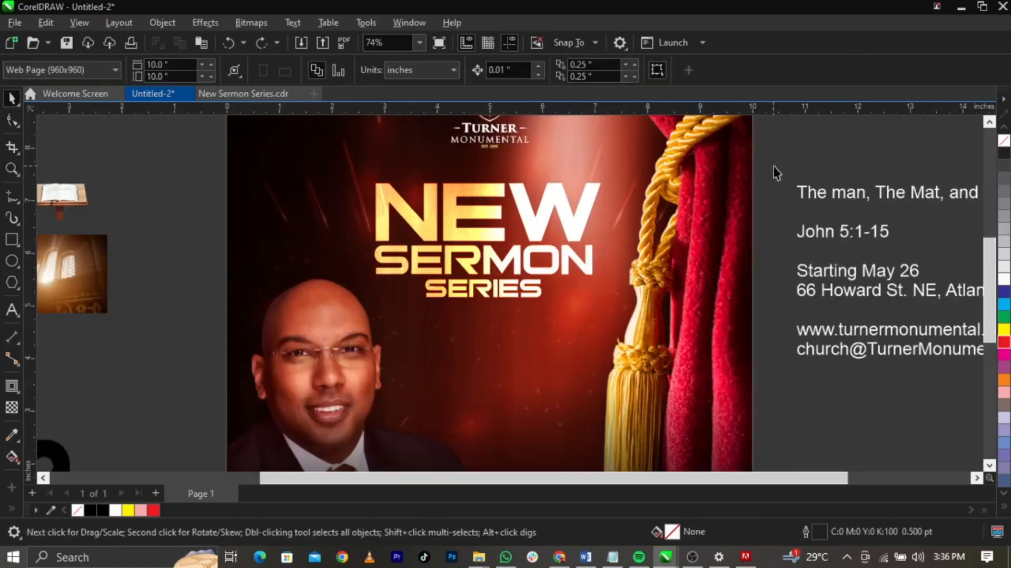
pyautogui.moveTo(775, 171); pyautogui.dragTo(221, 389)
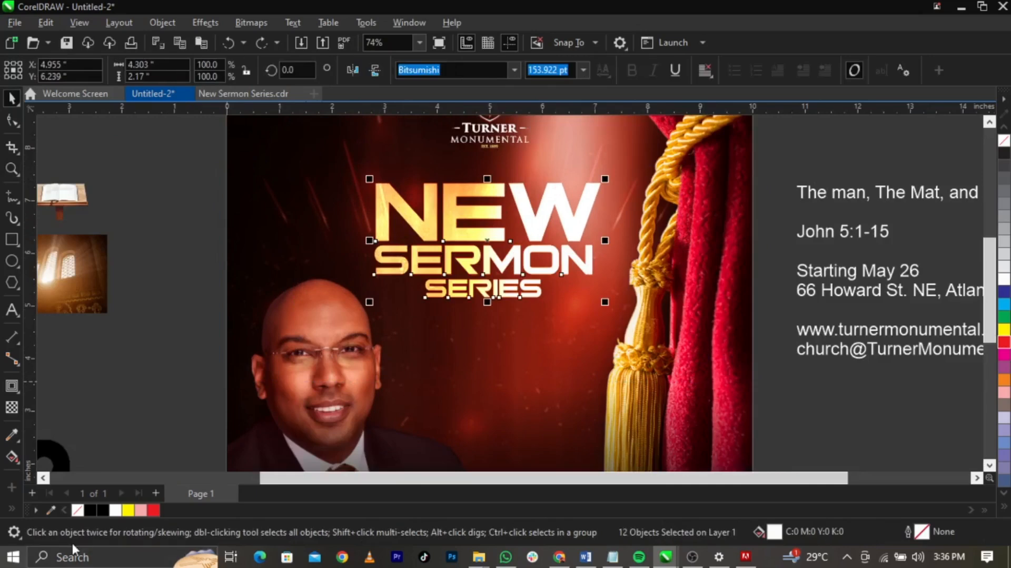
pyautogui.click(128, 364)
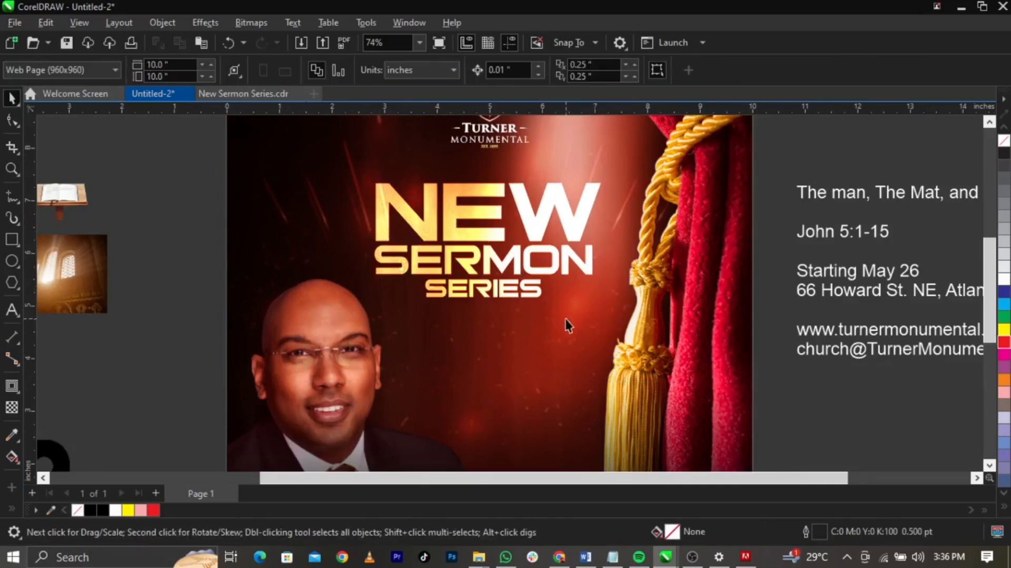
pyautogui.click(628, 387)
pyautogui.click(534, 217)
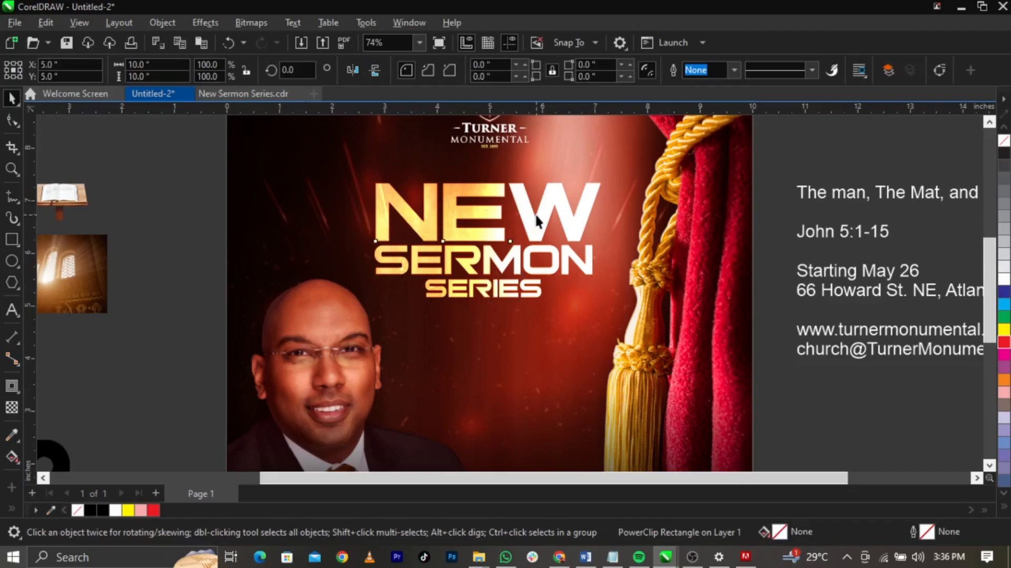
pyautogui.scroll(-1, 393, 246)
pyautogui.scroll(1, 363, 364)
pyautogui.scroll(-1, 430, 245)
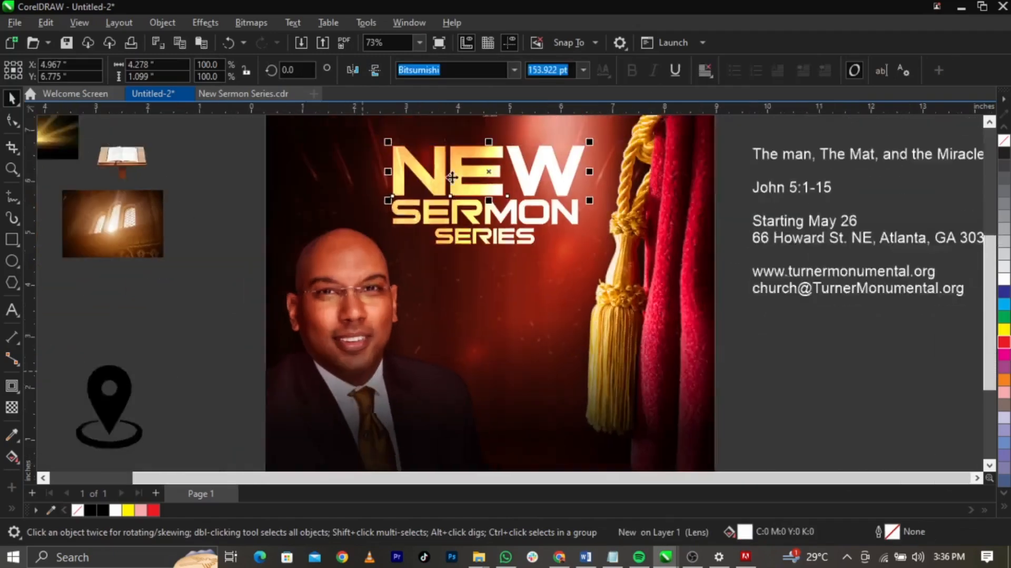
pyautogui.scroll(2, 464, 138)
pyautogui.scroll(-2, 761, 166)
pyautogui.press('z')
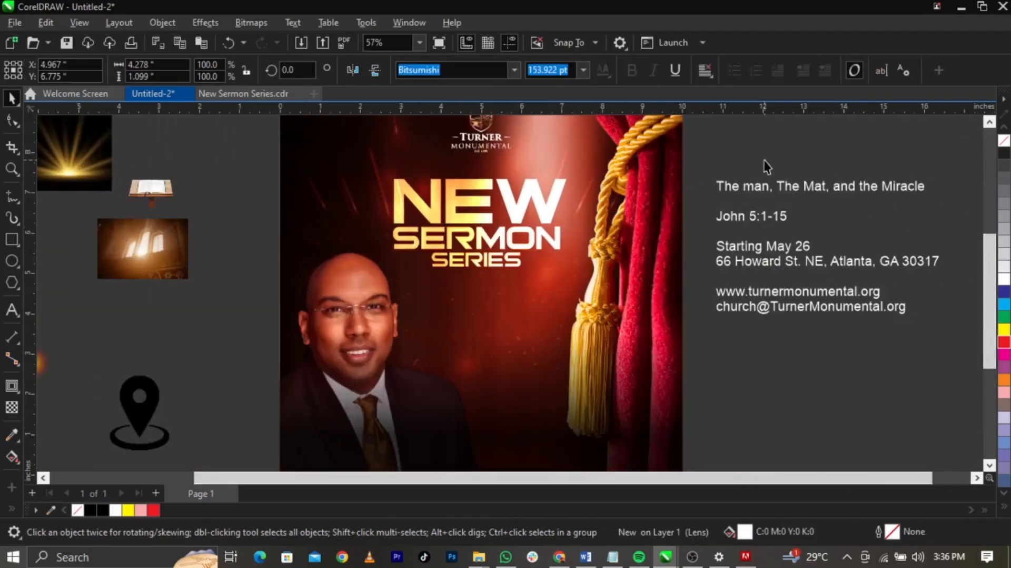
pyautogui.moveTo(205, 109); pyautogui.dragTo(752, 451)
pyautogui.hotkey('ctrl', 'z')
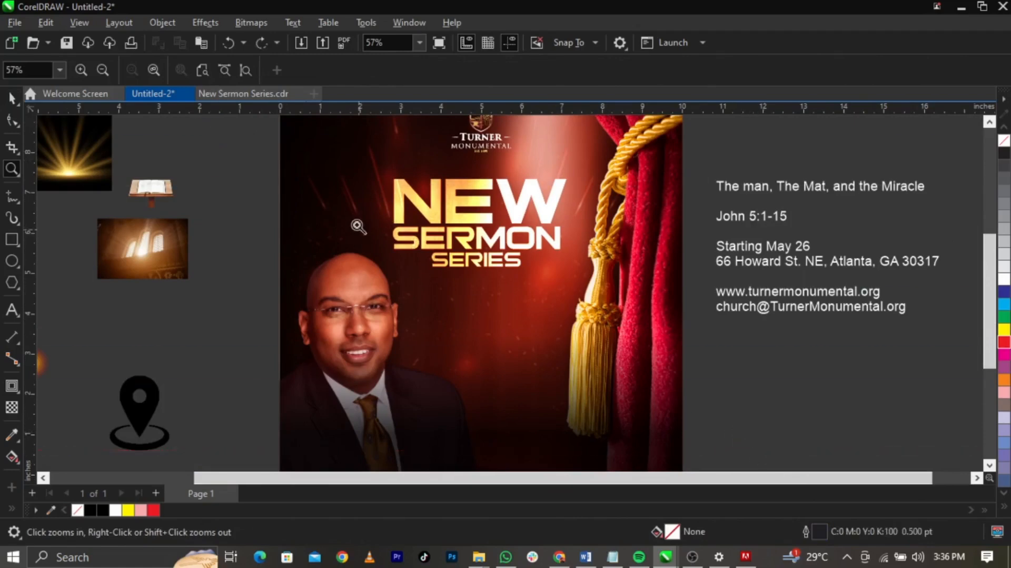
pyautogui.moveTo(190, 144); pyautogui.dragTo(814, 470)
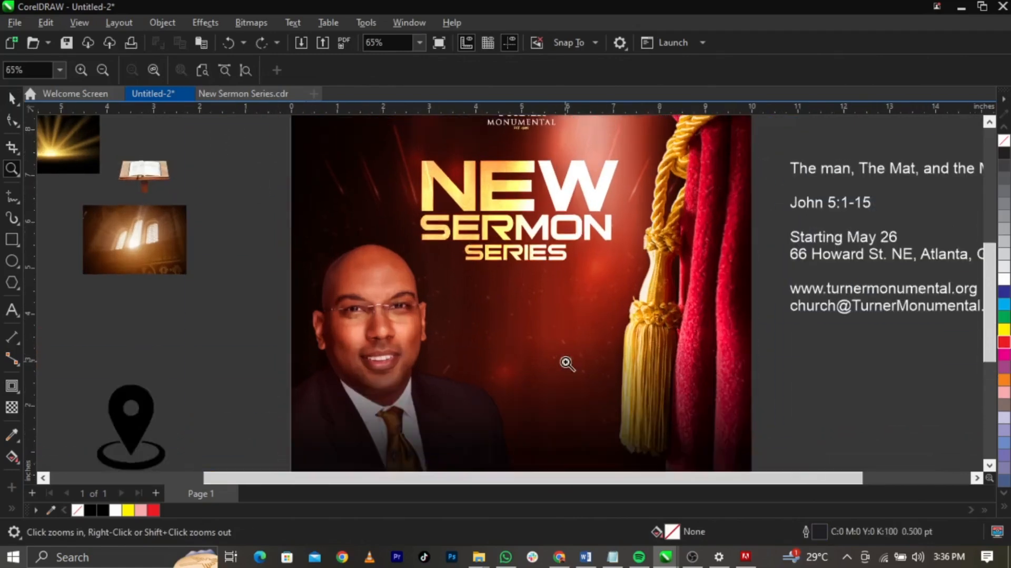
# Place the open Bible image below the word SERIES and scale it to about 4.1 in wide.
pyautogui.press('space')
pyautogui.click(143, 170)
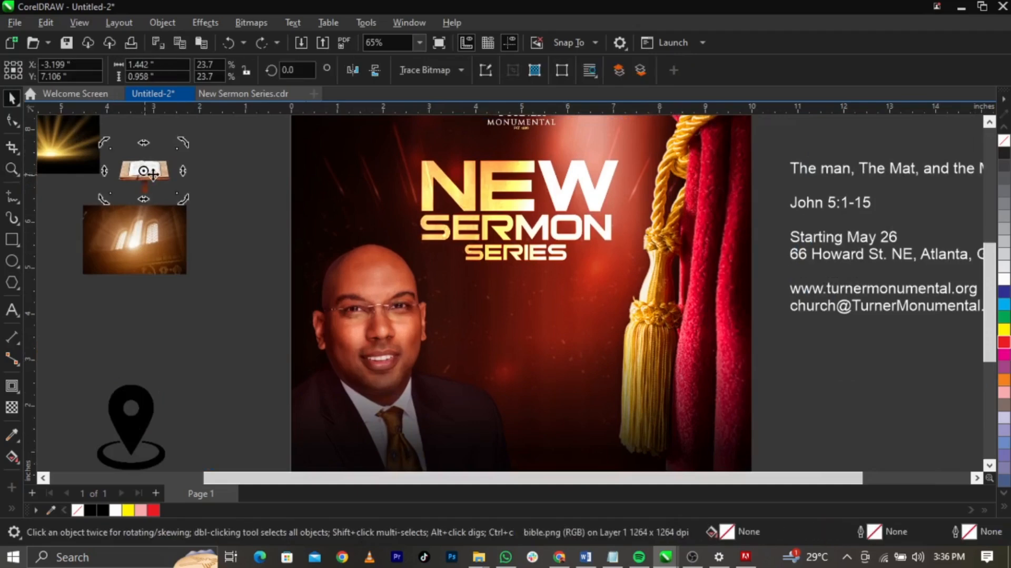
pyautogui.moveTo(143, 169); pyautogui.dragTo(604, 375)
pyautogui.moveTo(543, 319); pyautogui.dragTo(552, 327)
pyautogui.scroll(1, 605, 257)
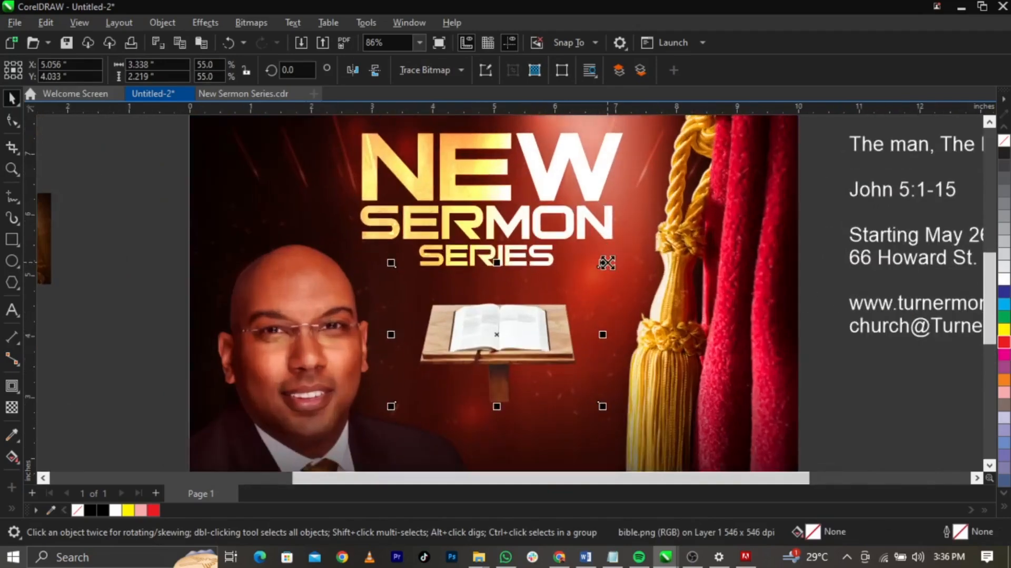
pyautogui.moveTo(605, 260); pyautogui.dragTo(635, 242)
pyautogui.moveTo(557, 330); pyautogui.dragTo(551, 340)
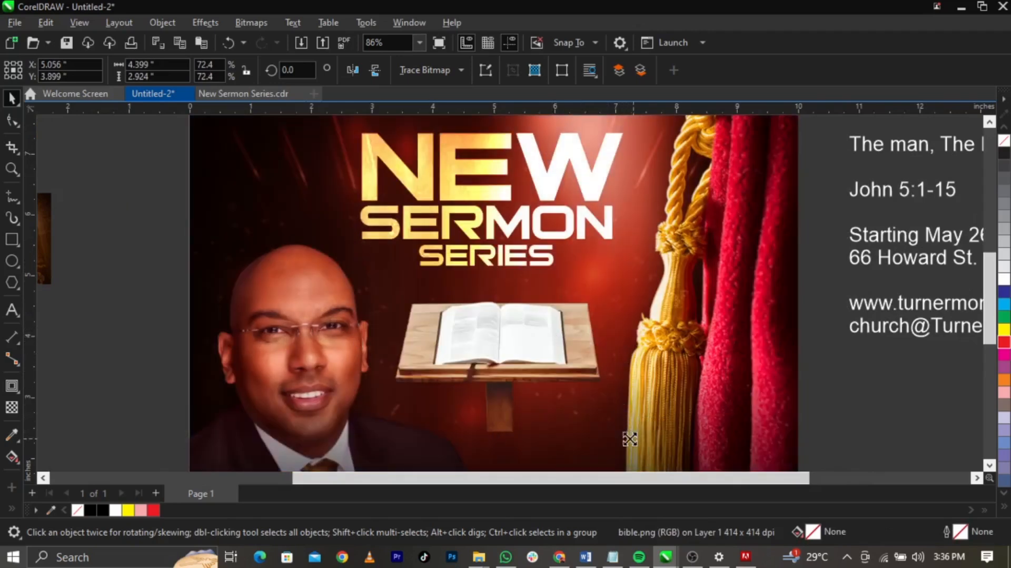
pyautogui.moveTo(636, 436); pyautogui.dragTo(626, 430)
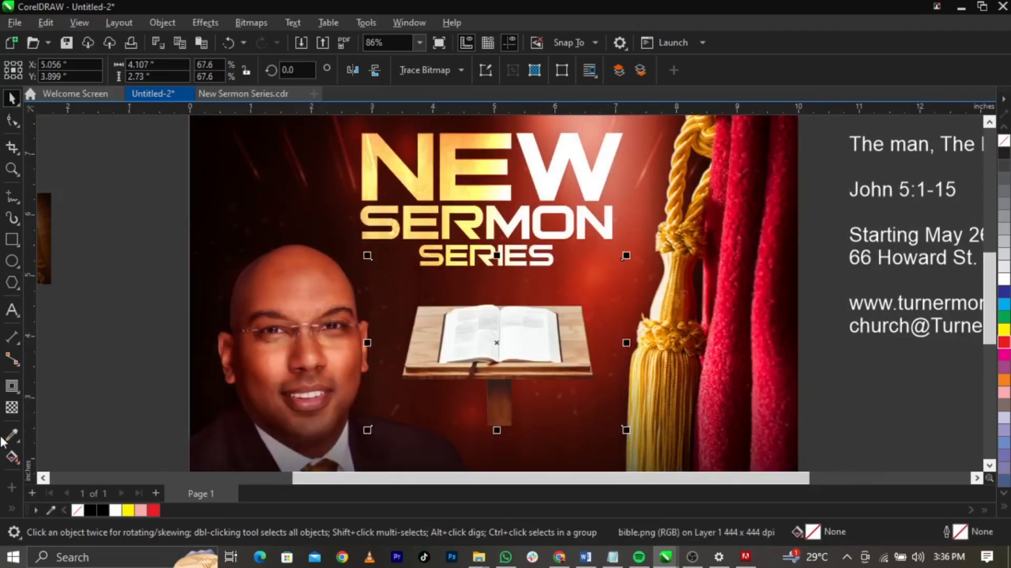
# Fade out the post under the Bible stand with a downward linear fountain transparency.
pyautogui.click(13, 411)
pyautogui.moveTo(509, 357); pyautogui.dragTo(509, 415)
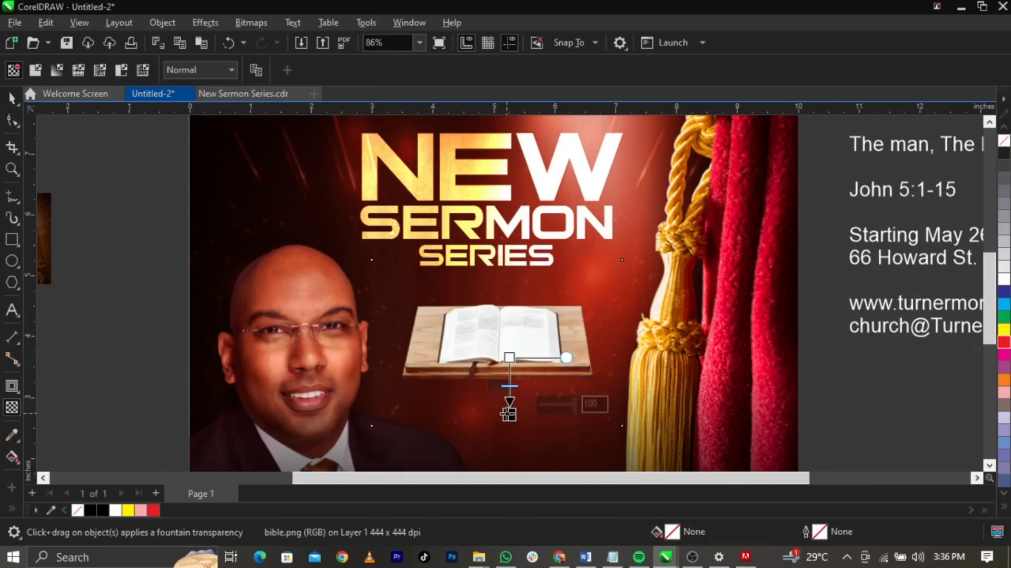
pyautogui.press('space')
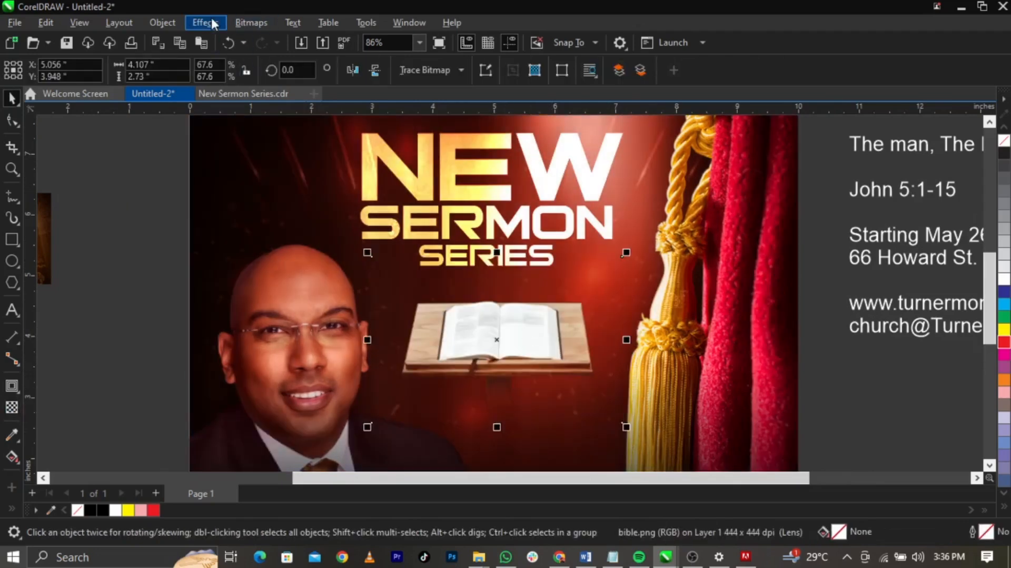
# Apply Color Balance to the Bible image with Cyan-Red 16, Magenta-Green -26 and Yellow-Blue -20.
pyautogui.click(210, 23)
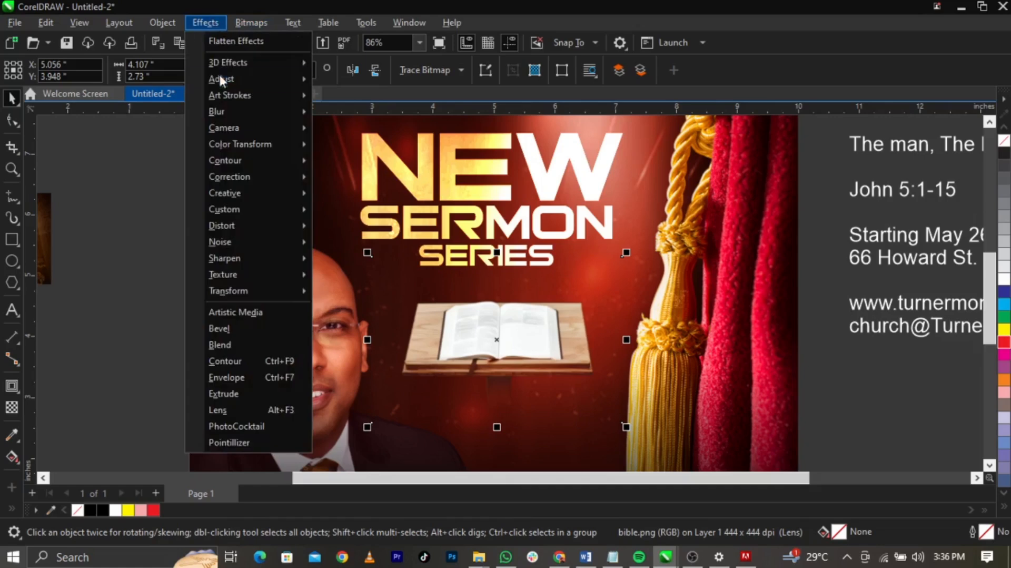
pyautogui.moveTo(299, 79)
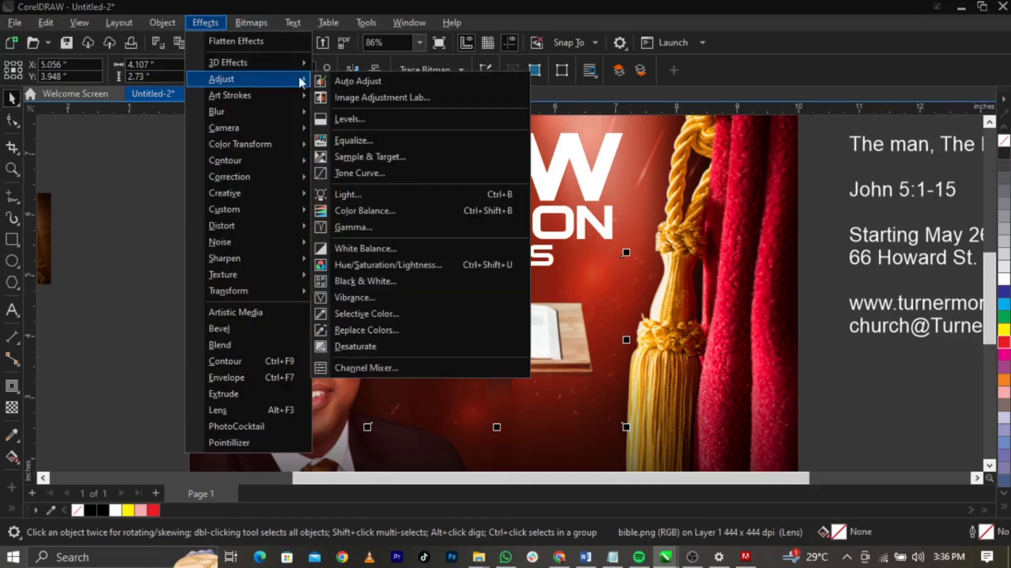
pyautogui.click(466, 210)
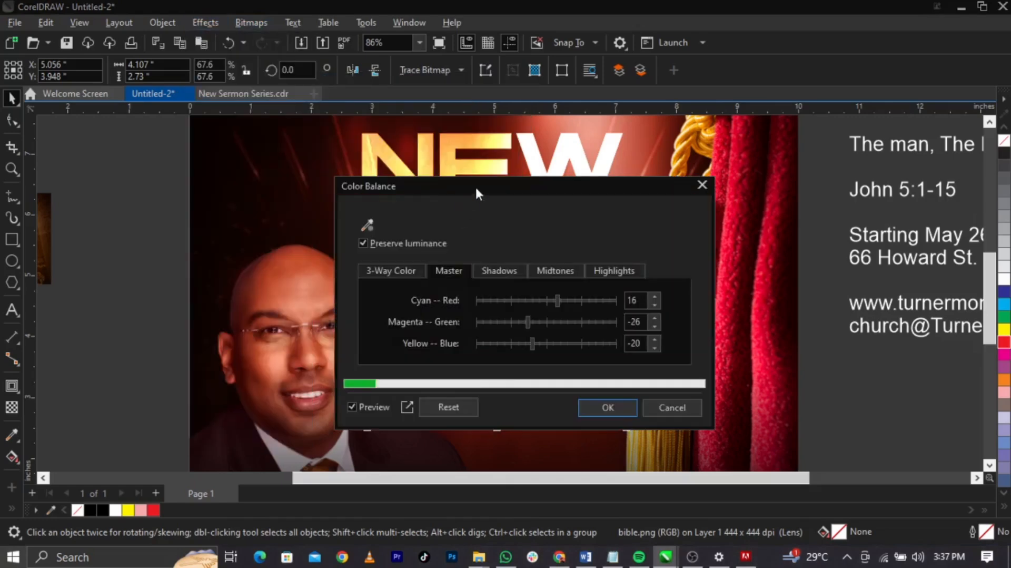
pyautogui.moveTo(479, 181); pyautogui.dragTo(704, 33)
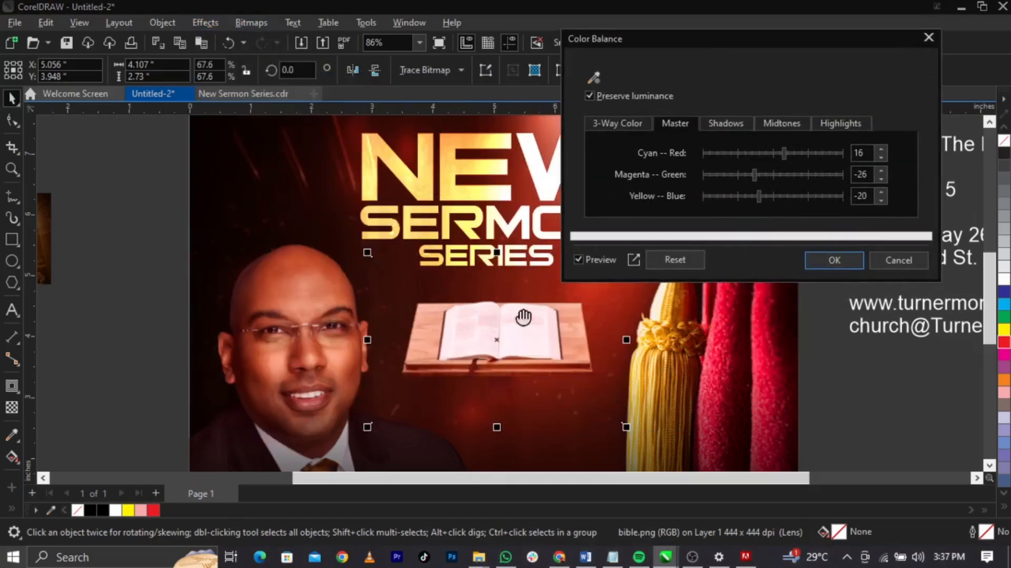
pyautogui.click(835, 260)
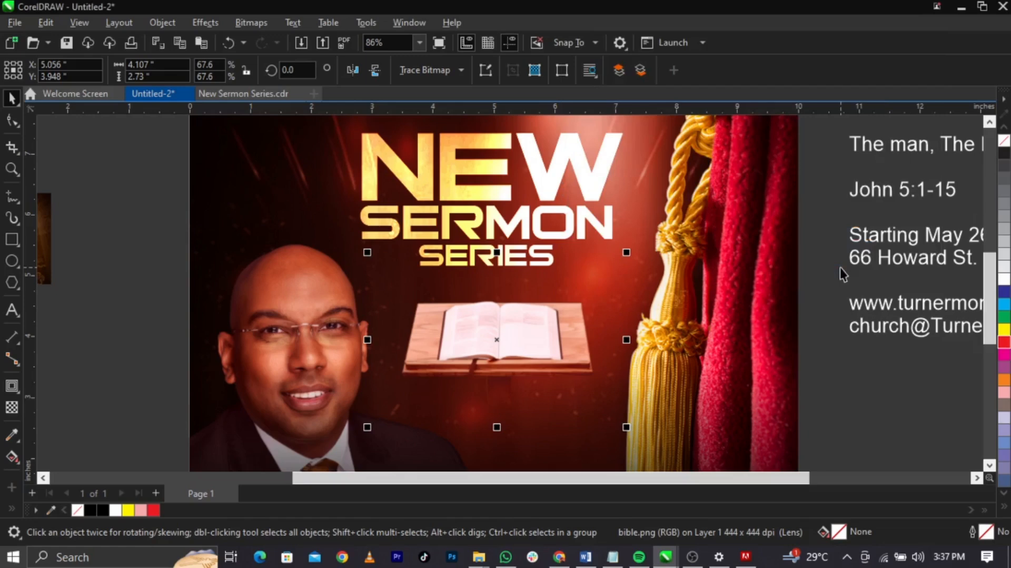
pyautogui.click(830, 267)
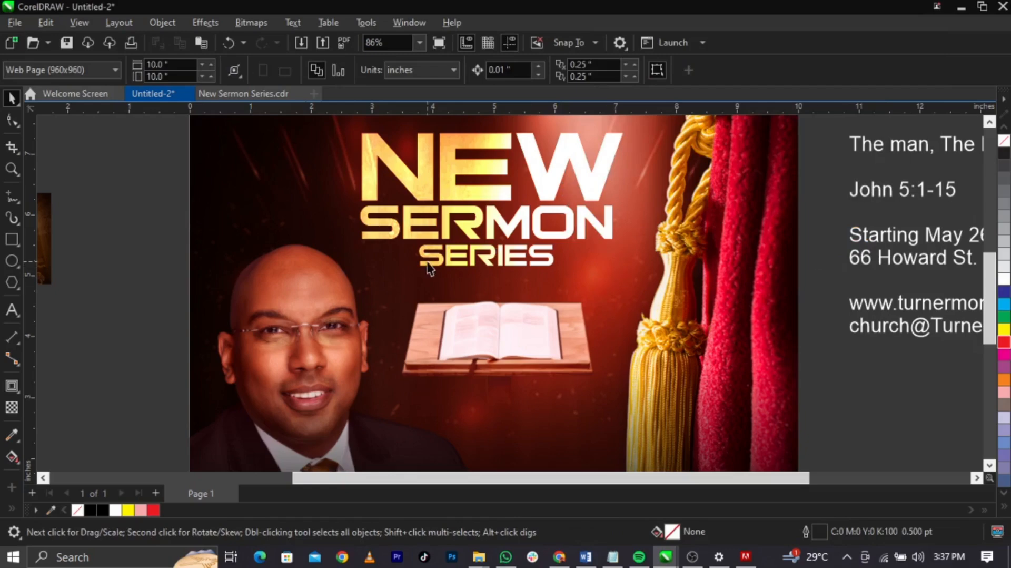
# Cut the line "The man, The Mat, and the Miracle" from the text block and paste it as separate text below SERIES.
pyautogui.scroll(-1, 636, 355)
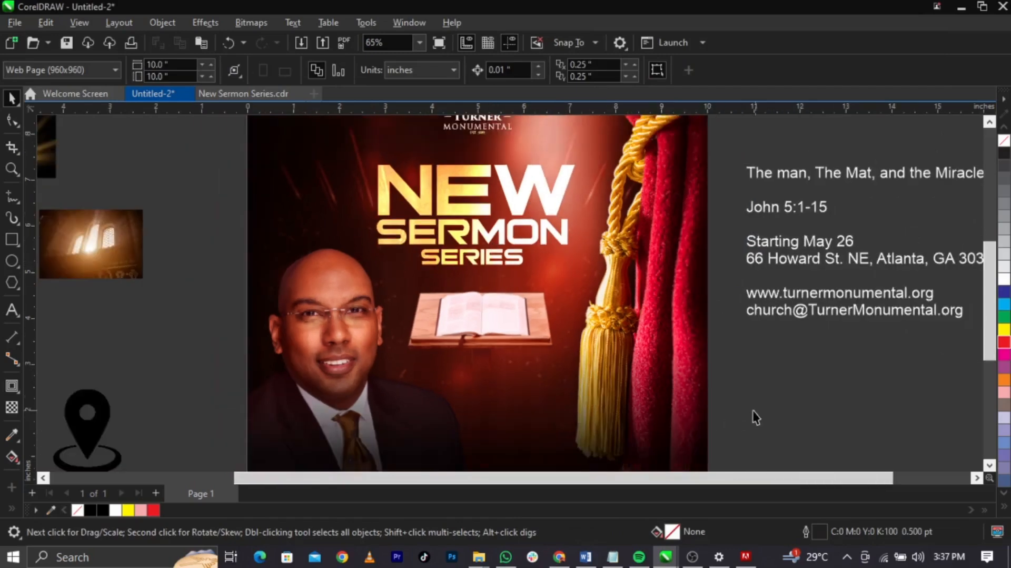
pyautogui.scroll(-2, 370, 314)
pyautogui.scroll(1, 410, 303)
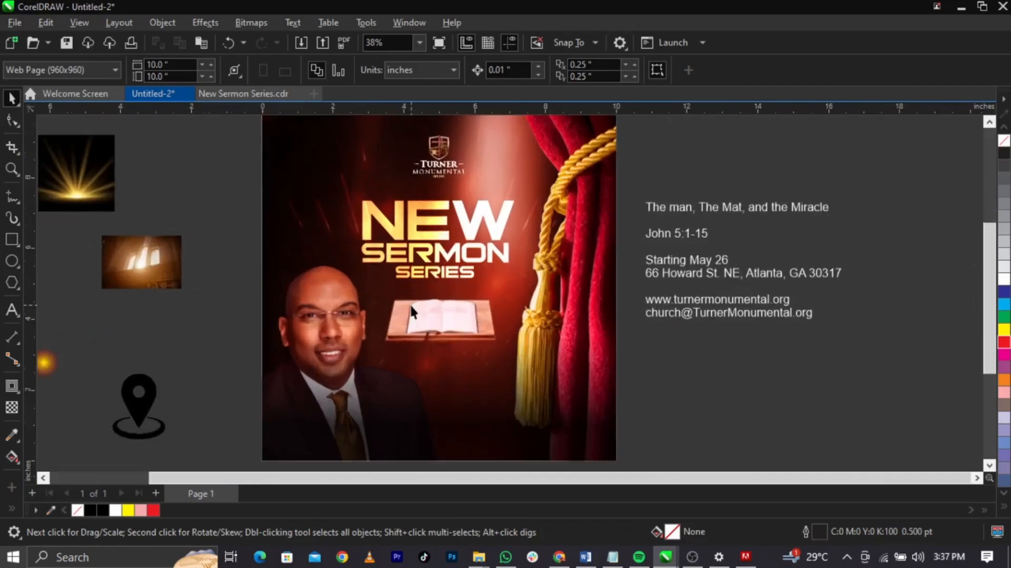
pyautogui.doubleClick(689, 212)
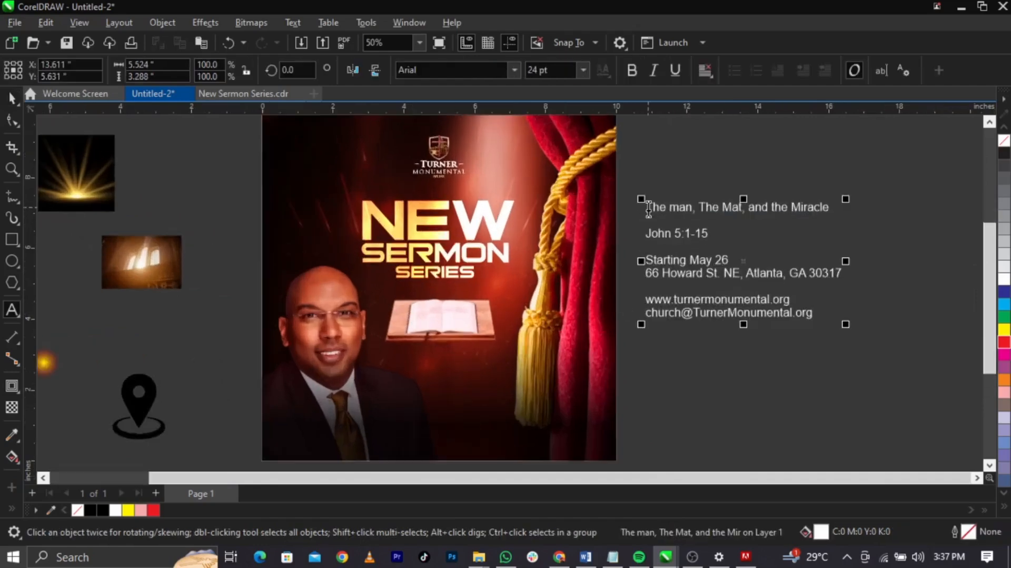
pyautogui.moveTo(646, 207); pyautogui.dragTo(846, 198)
pyautogui.hotkey('ctrl', 'c')
pyautogui.press('Delete')
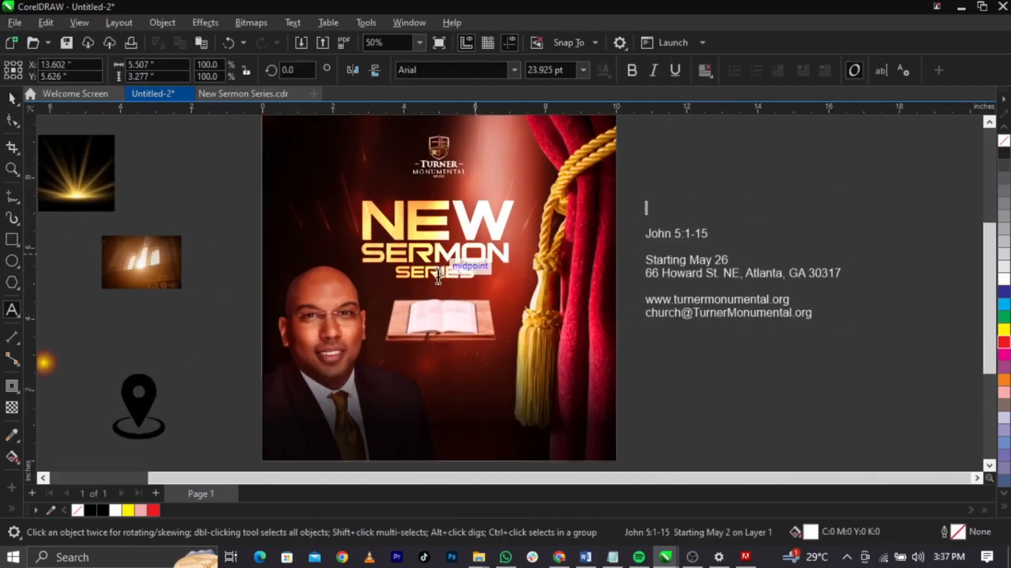
pyautogui.click(354, 303)
pyautogui.hotkey('ctrl', 'v')
pyautogui.hotkey('ctrl', 'space')
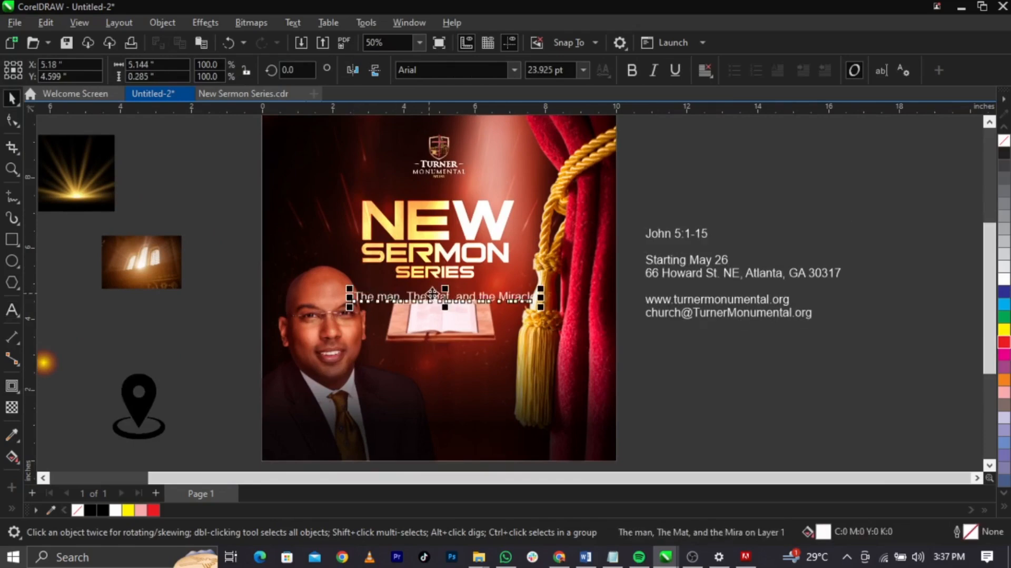
# Check the font list in the Notepad text file and set the sermon theme line's font to Campton ExtraBold.
pyautogui.scroll(2, 435, 302)
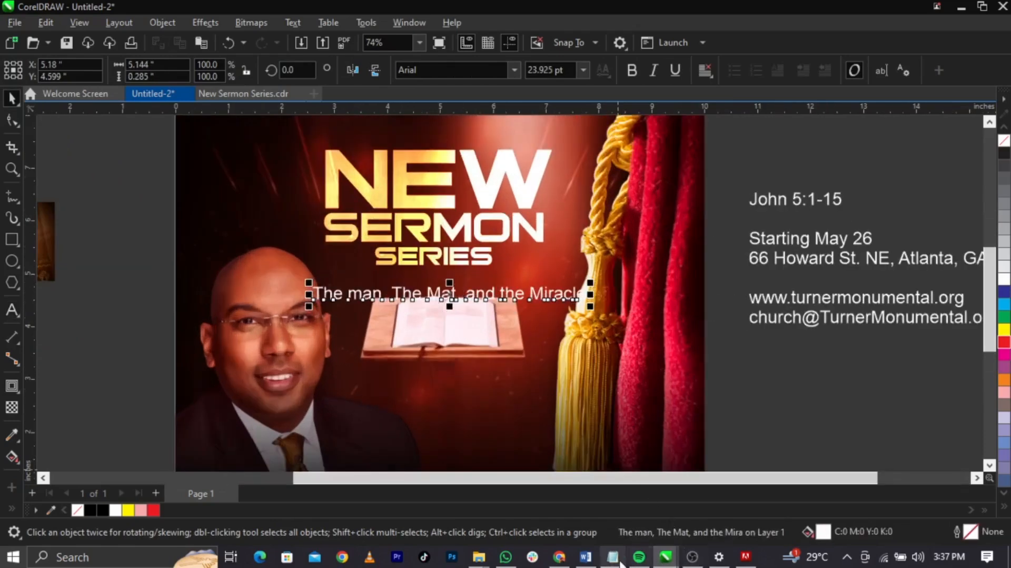
pyautogui.click(616, 559)
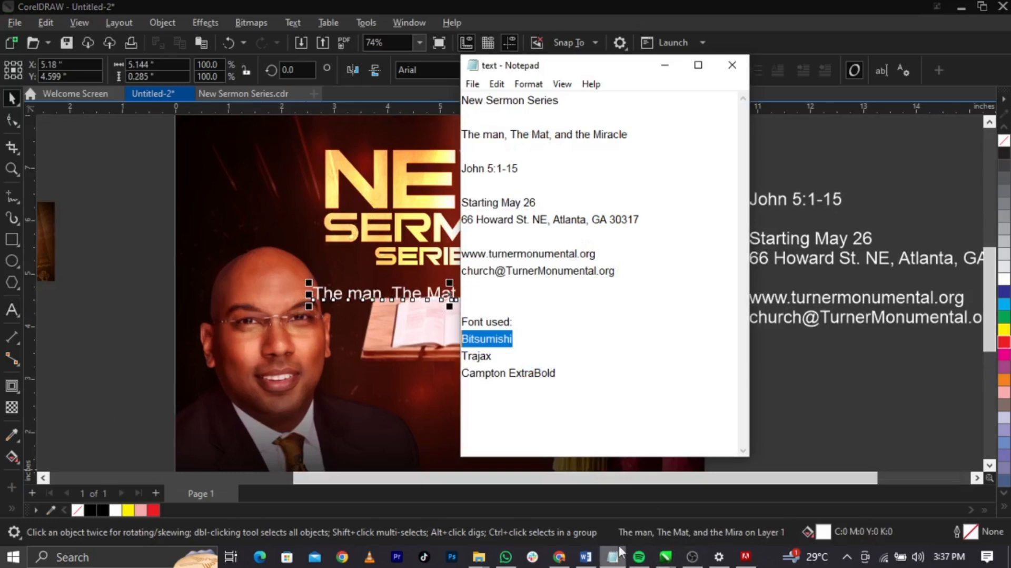
pyautogui.click(389, 307)
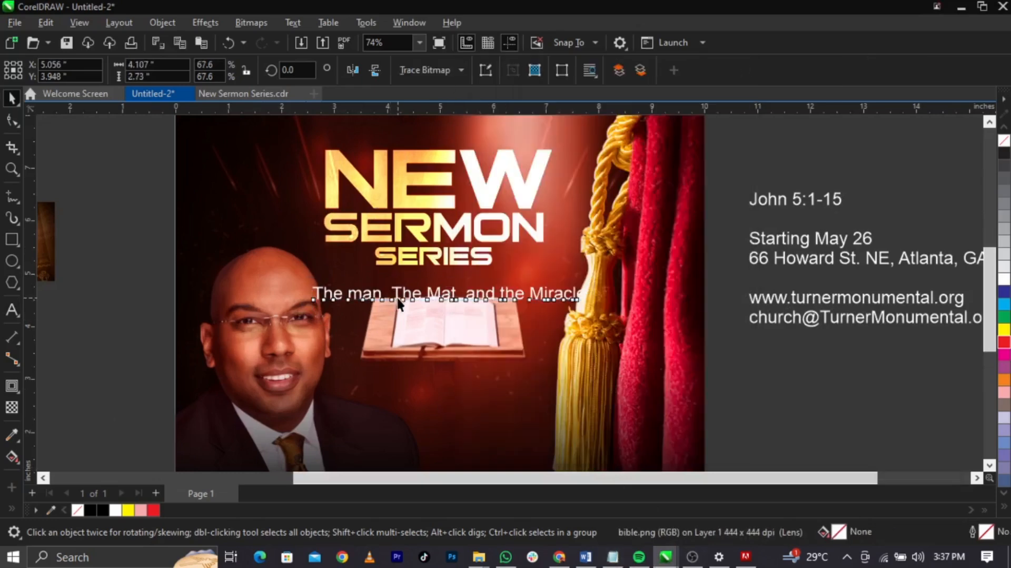
pyautogui.click(401, 294)
pyautogui.write('Cam')
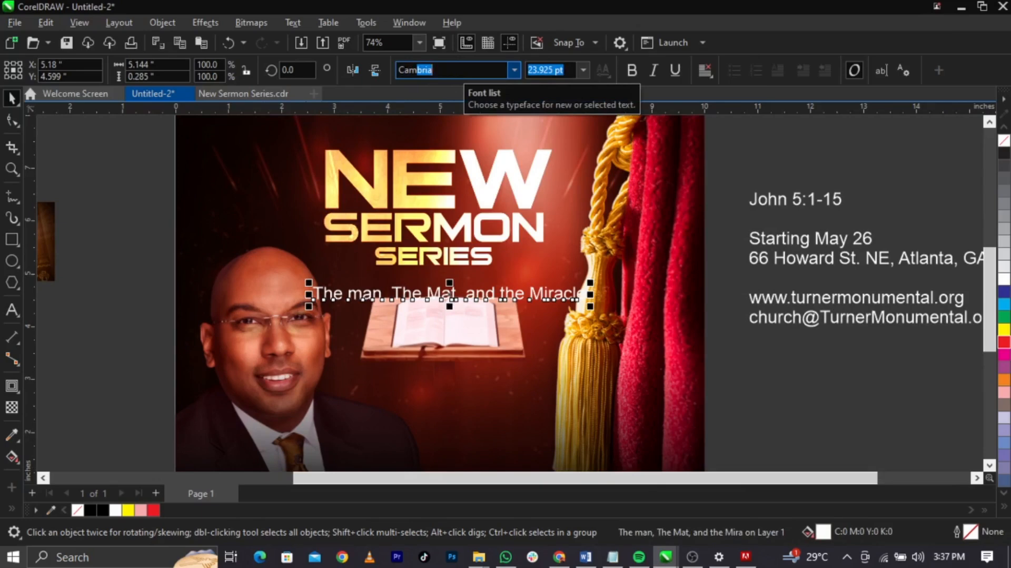
pyautogui.write('pton Book')
pyautogui.press('Return')
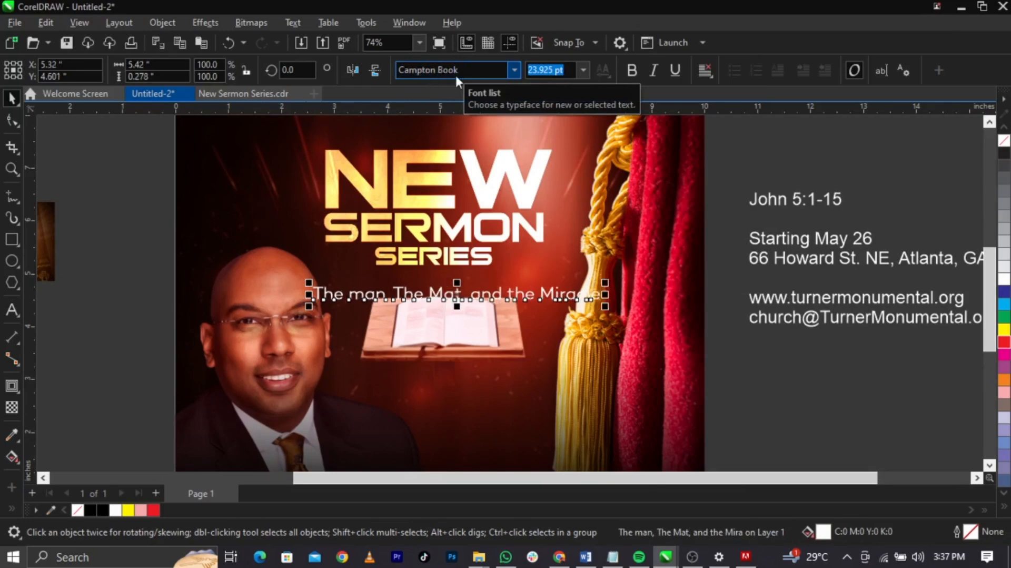
pyautogui.click(514, 76)
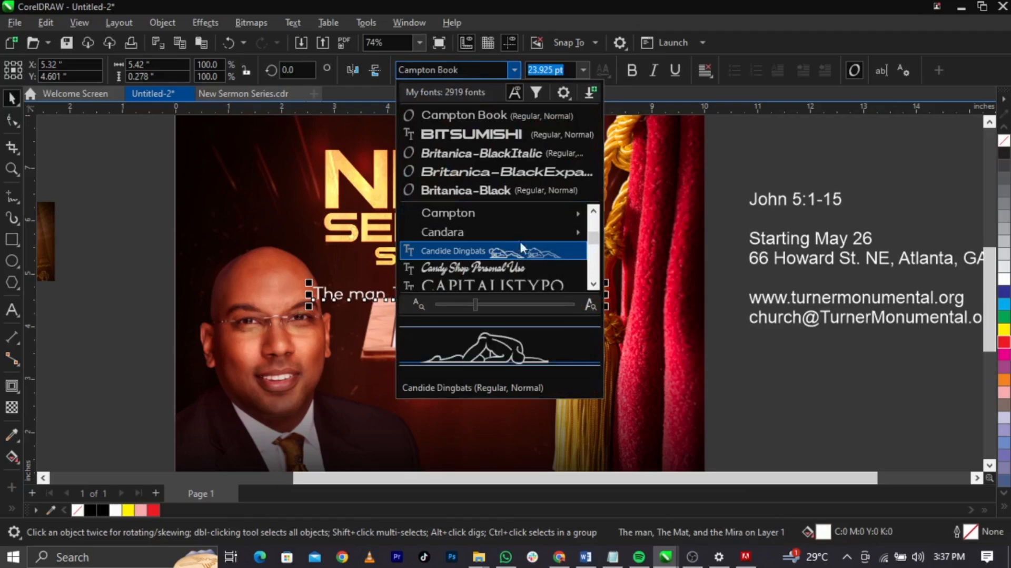
pyautogui.moveTo(514, 213)
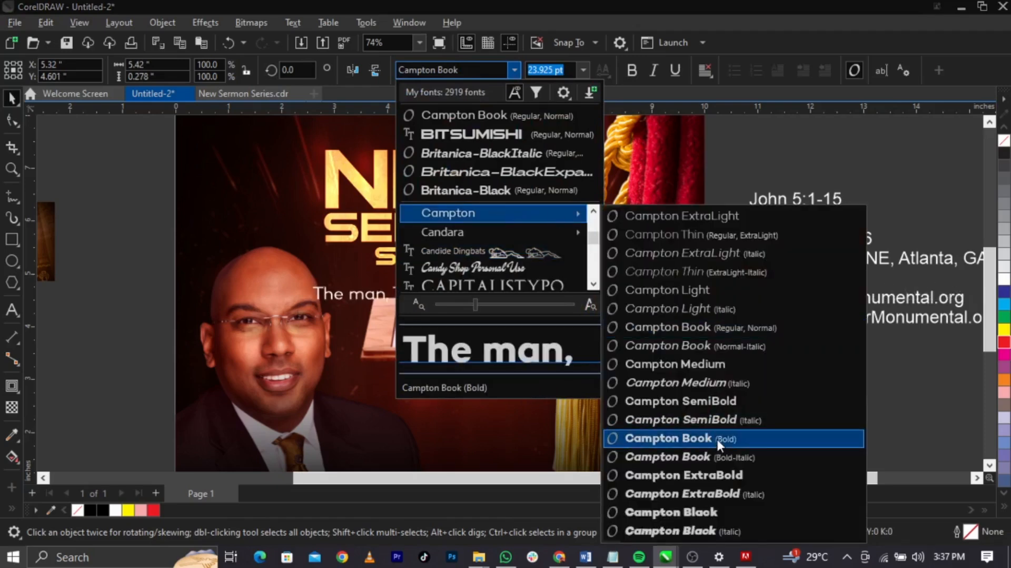
pyautogui.click(722, 474)
# Scale the sermon theme line down to about 4.07 inches wide and position it directly below SERIES.
pyautogui.scroll(1, 635, 315)
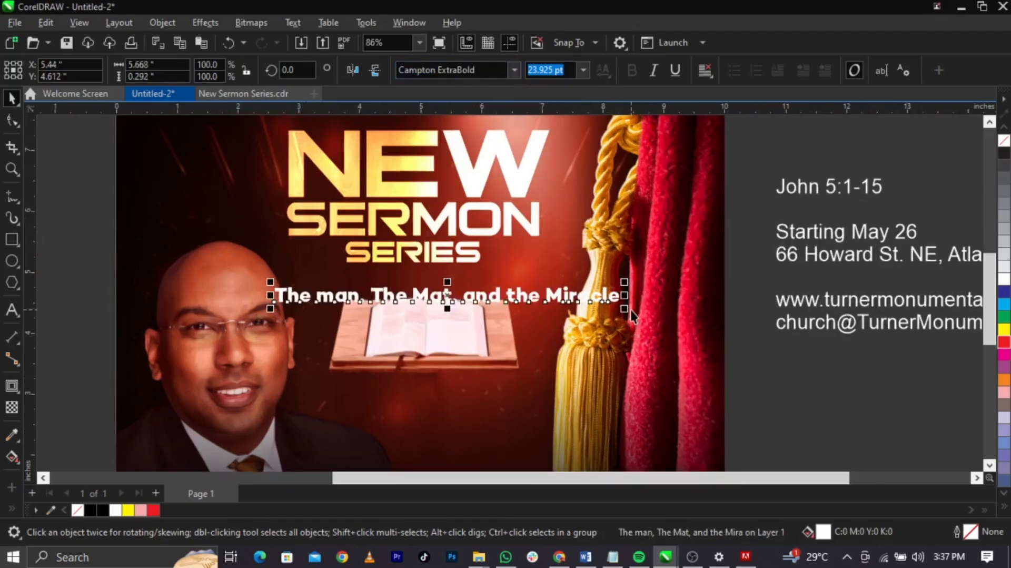
pyautogui.moveTo(627, 311); pyautogui.dragTo(544, 289)
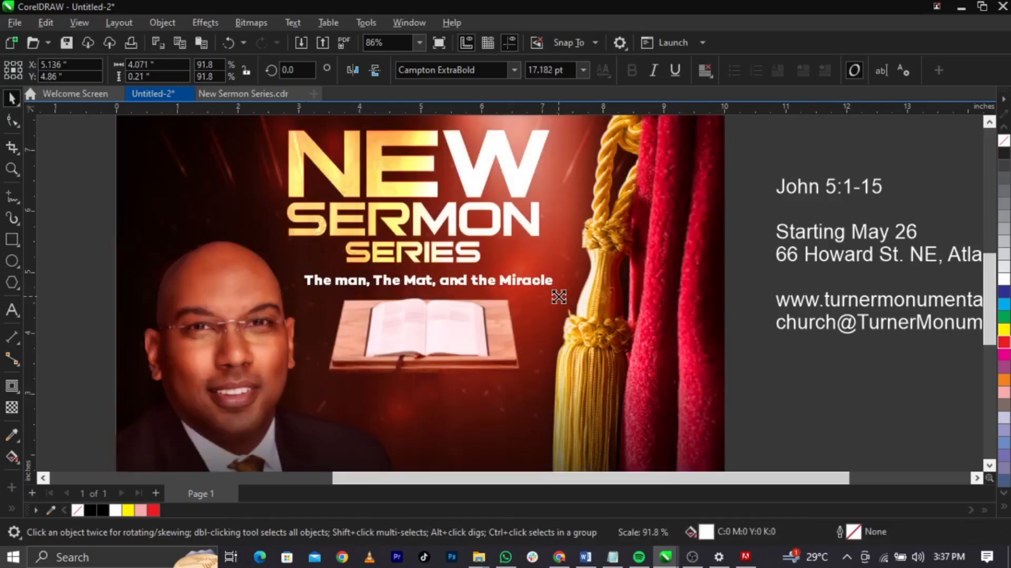
pyautogui.keyDown('shift'); pyautogui.click(477, 257); pyautogui.keyUp('shift')
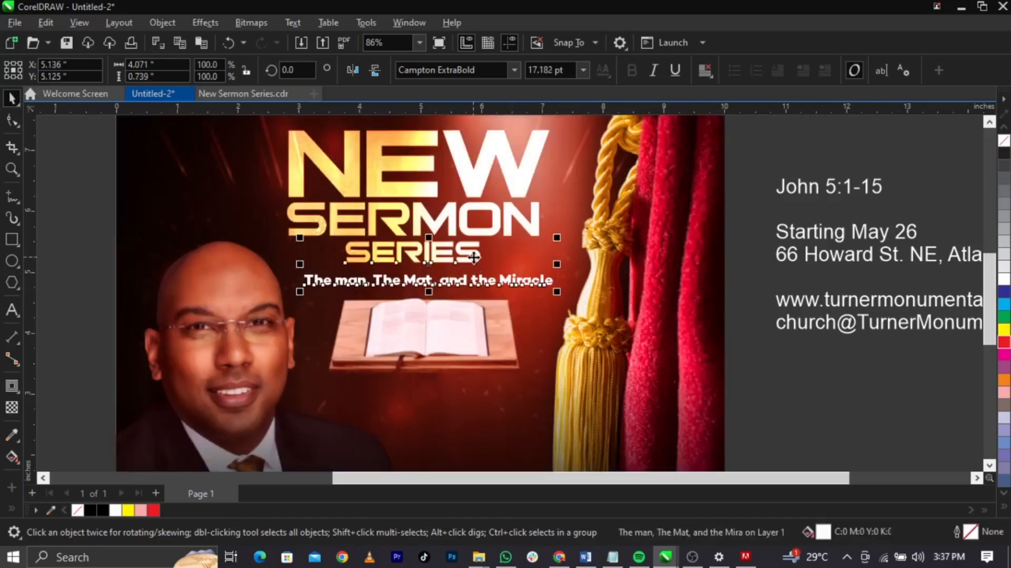
pyautogui.click(798, 394)
pyautogui.click(433, 323)
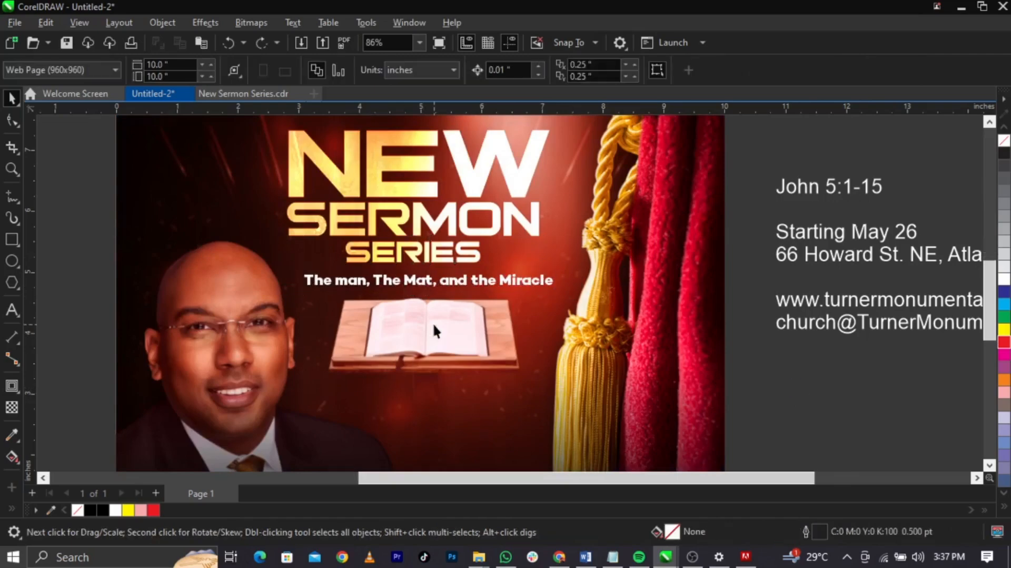
pyautogui.scroll(2, 432, 323)
pyautogui.moveTo(251, 224); pyautogui.dragTo(261, 231)
pyautogui.scroll(-2, 602, 385)
pyautogui.click(145, 198)
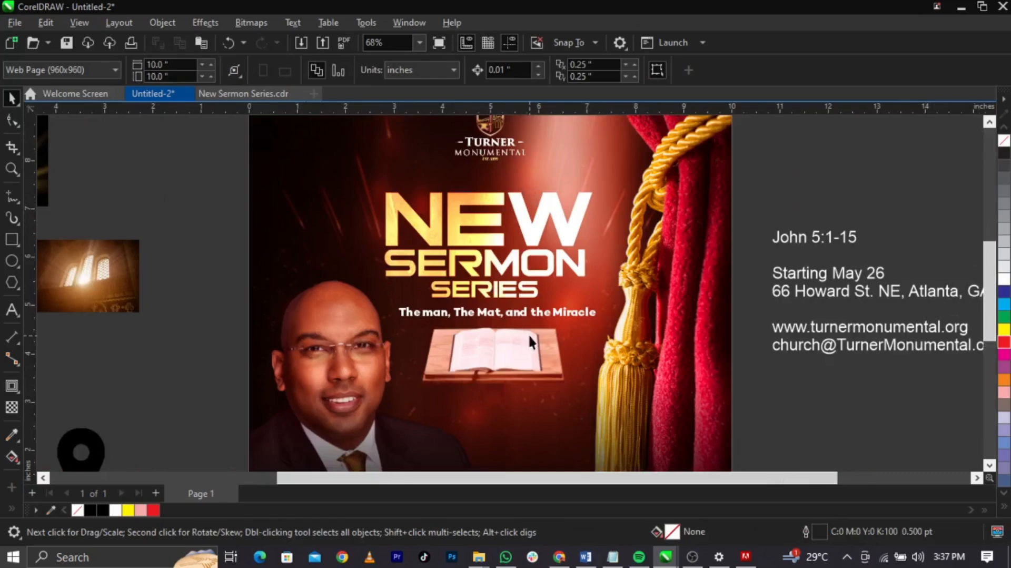
# Capitalise the theme line so it reads "The Man, The Mat, and The Miracle".
pyautogui.scroll(2, 530, 336)
pyautogui.click(529, 345)
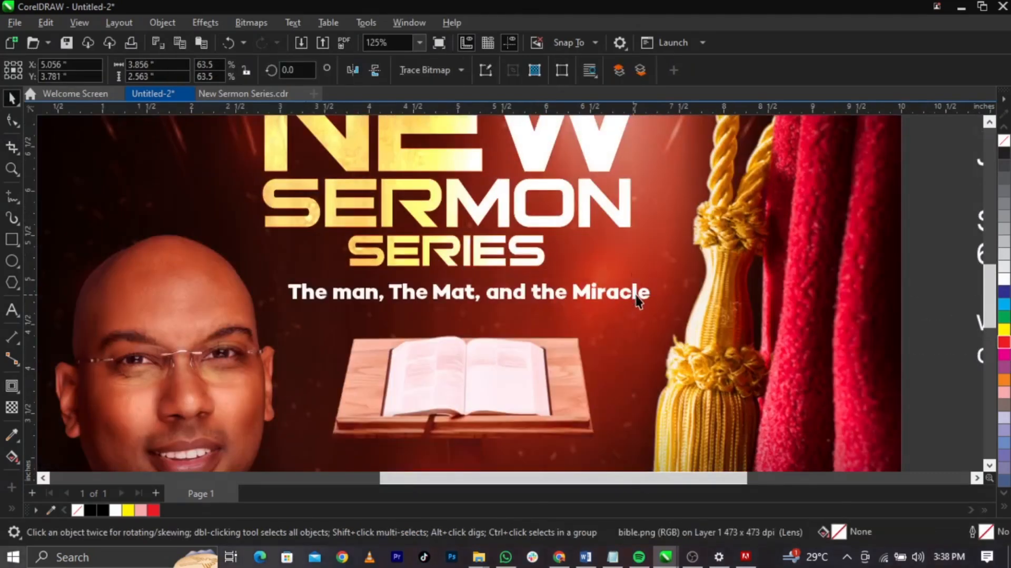
pyautogui.click(639, 299)
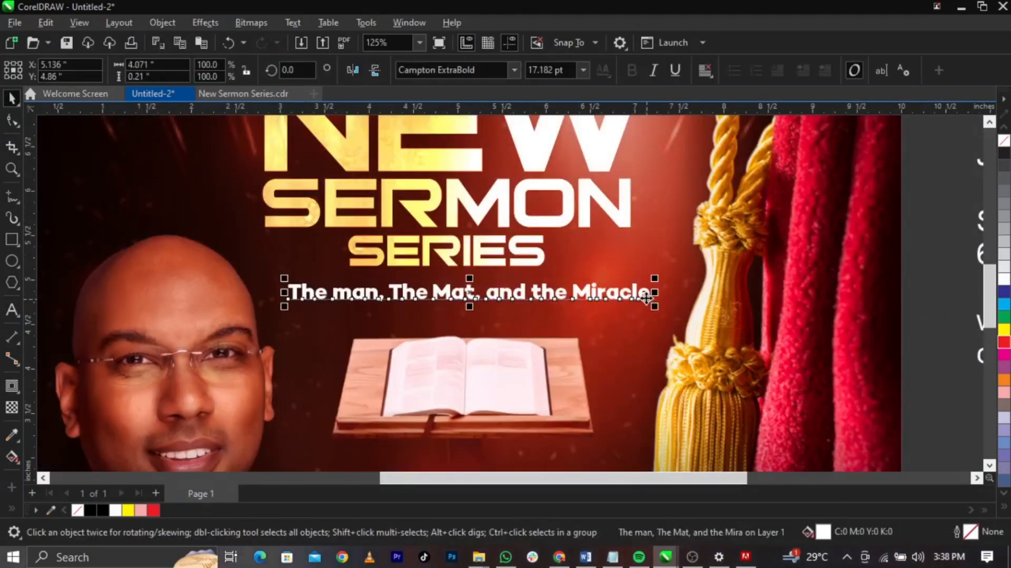
pyautogui.doubleClick(537, 293)
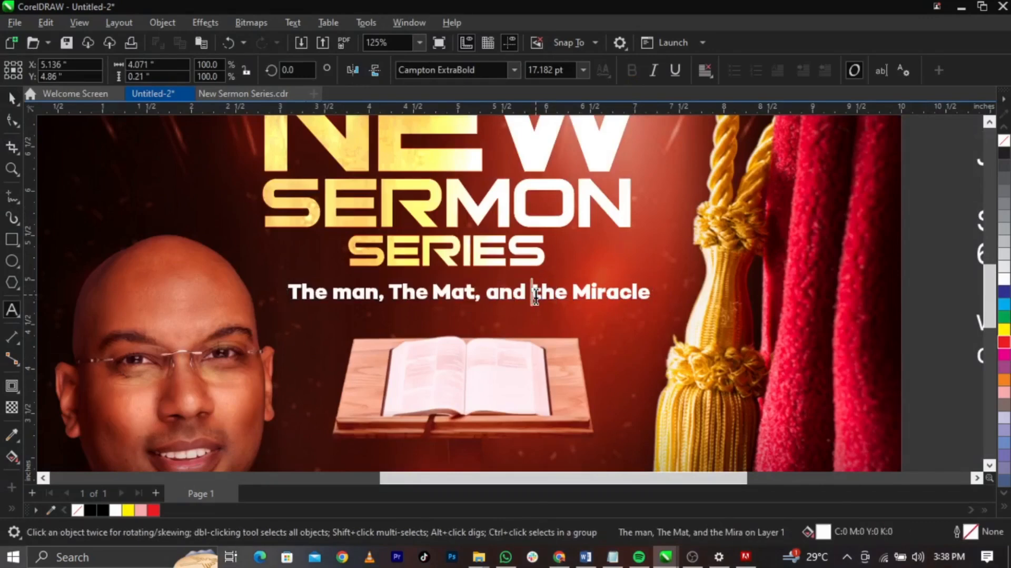
pyautogui.write('T')
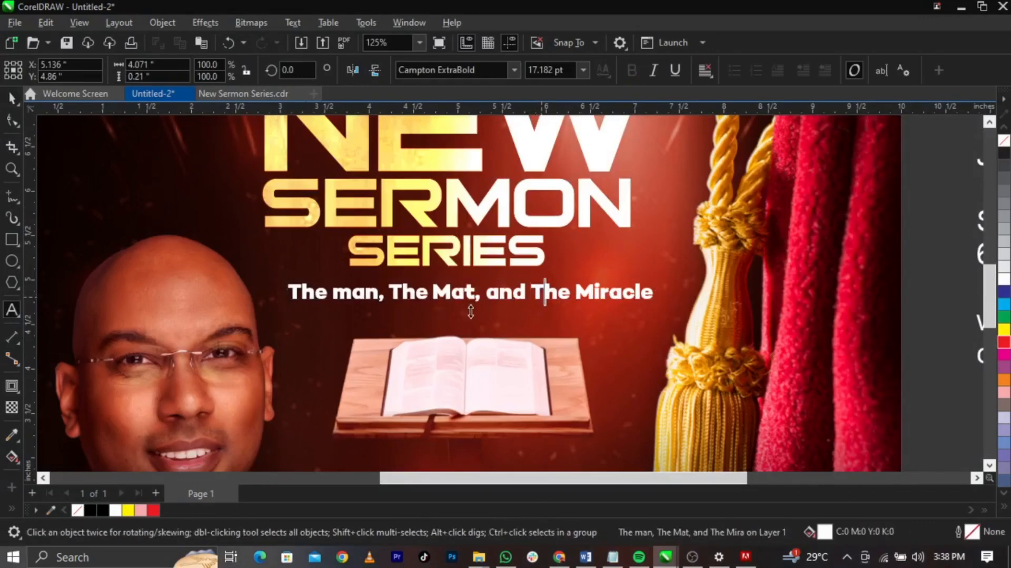
pyautogui.click(354, 293)
pyautogui.press('BackSpace')
pyautogui.write('M')
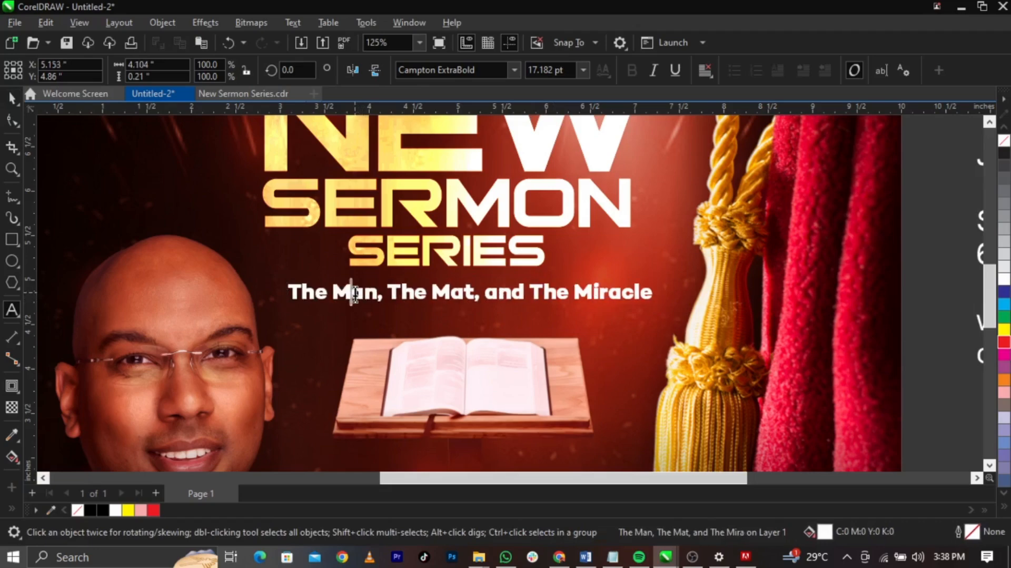
# Move the theme line slightly lower, between SERIES and the Bible.
pyautogui.hotkey('ctrl', 'space')
pyautogui.scroll(2, 484, 294)
pyautogui.moveTo(481, 305); pyautogui.dragTo(482, 309)
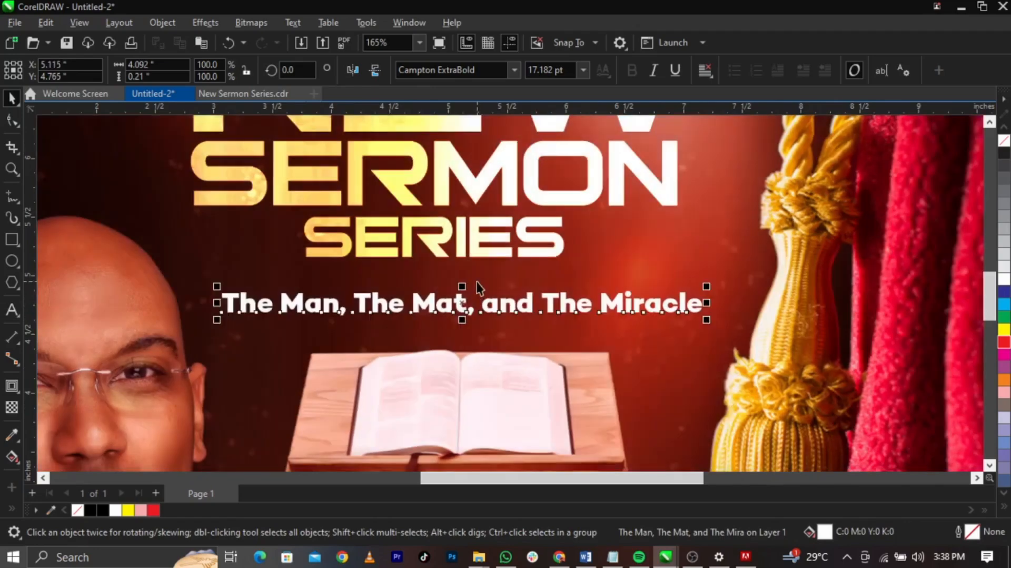
pyautogui.scroll(-6, 482, 259)
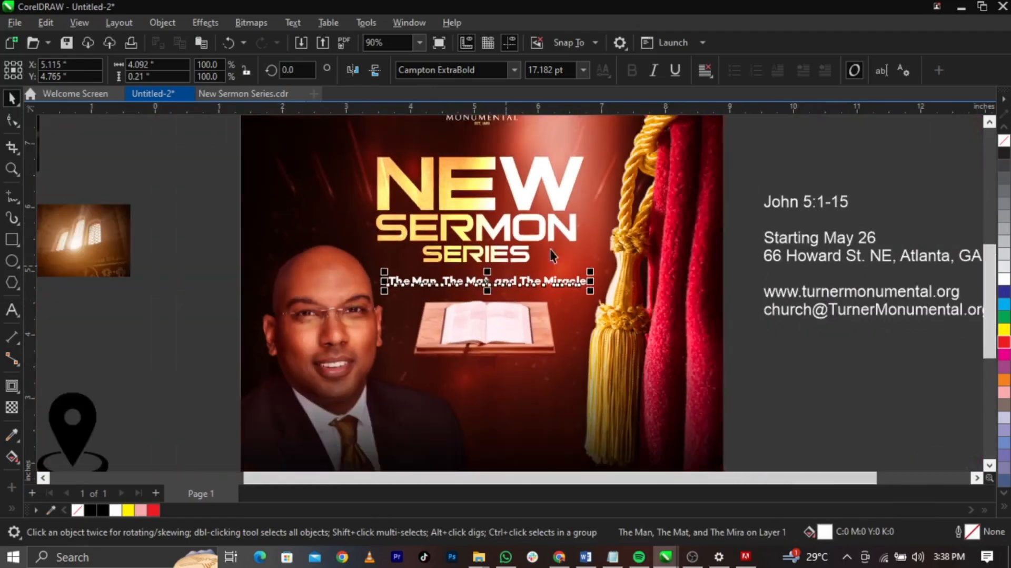
# Centre the three-line title and the theme line horizontally on the Bible image.
pyautogui.moveTo(757, 141); pyautogui.dragTo(327, 266)
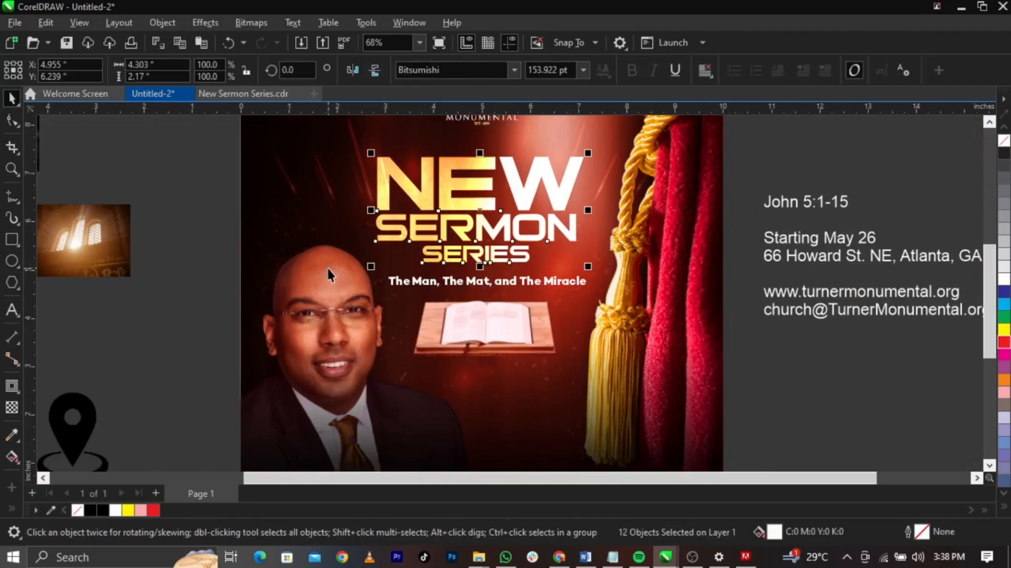
pyautogui.keyDown('shift'); pyautogui.click(556, 285); pyautogui.keyUp('shift')
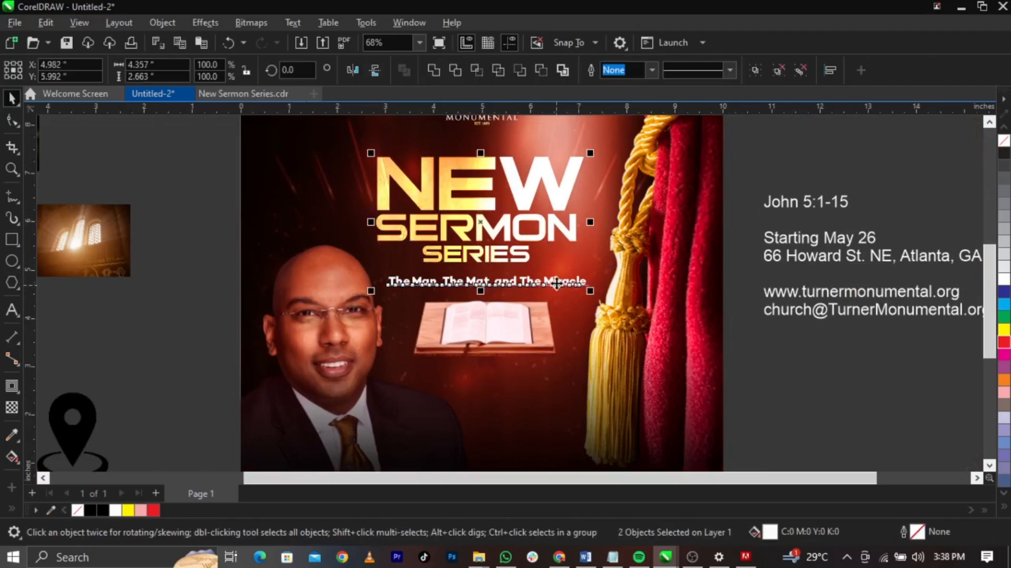
pyautogui.press('c')
pyautogui.keyDown('shift'); pyautogui.click(522, 345); pyautogui.keyUp('shift')
pyautogui.press('c')
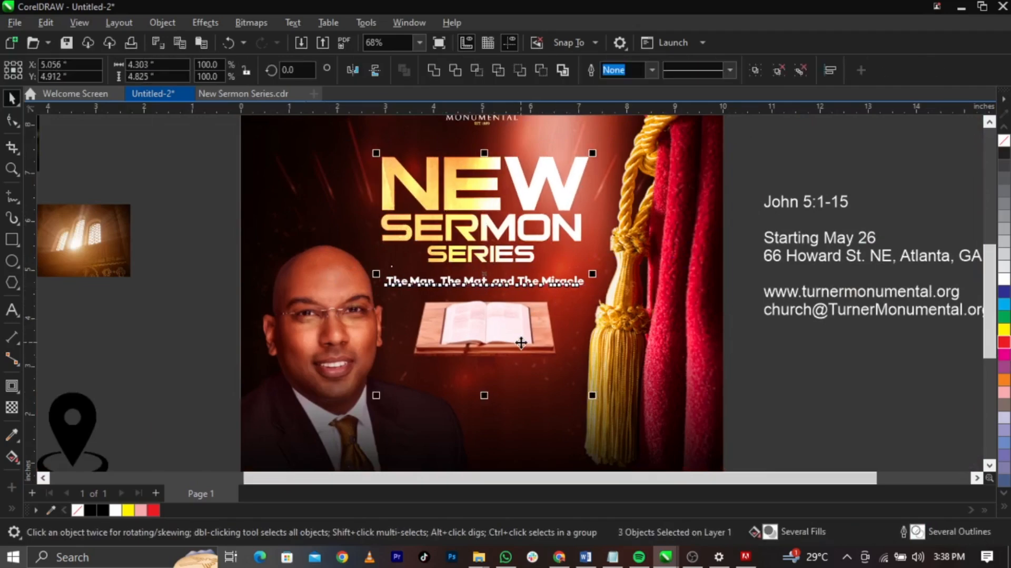
pyautogui.scroll(3, 521, 342)
pyautogui.moveTo(521, 342); pyautogui.dragTo(521, 343)
pyautogui.scroll(-3, 521, 343)
pyautogui.click(870, 364)
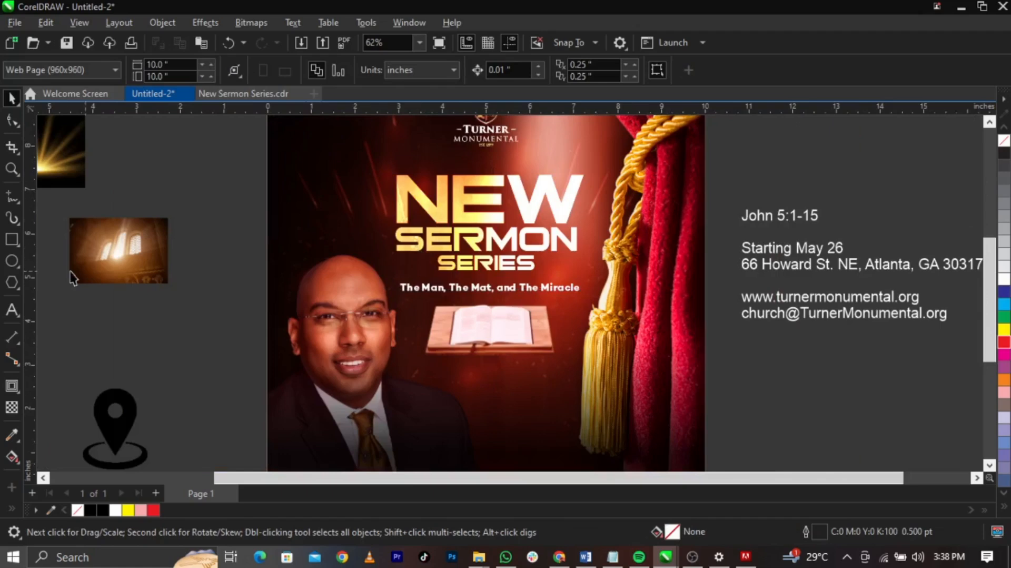
# Place the golden light-ray image over the Bible area and scale it to about 3.94 inches square.
pyautogui.moveTo(65, 136); pyautogui.dragTo(196, 323)
pyautogui.moveTo(229, 277); pyautogui.dragTo(268, 190)
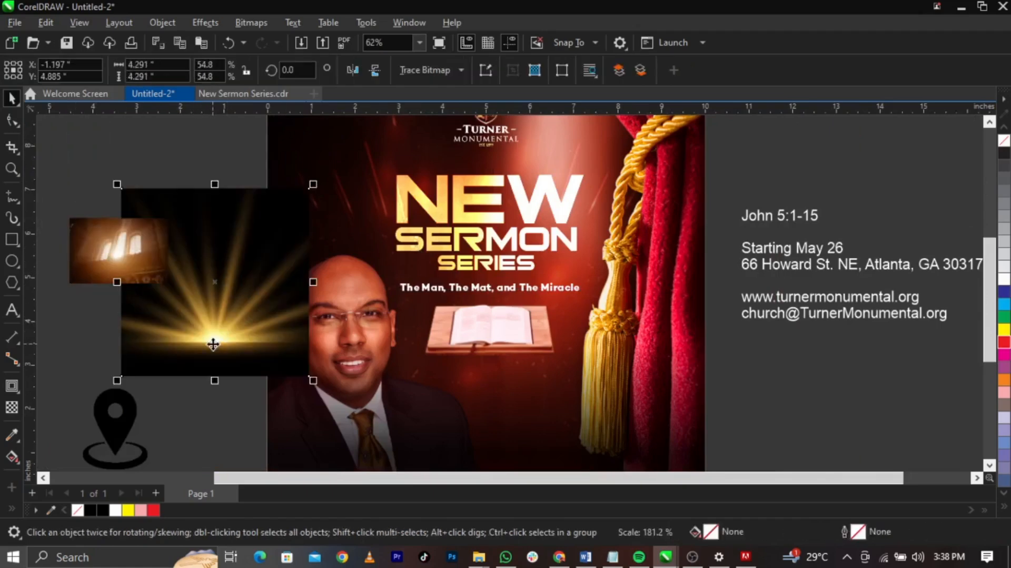
pyautogui.moveTo(221, 333); pyautogui.dragTo(506, 324)
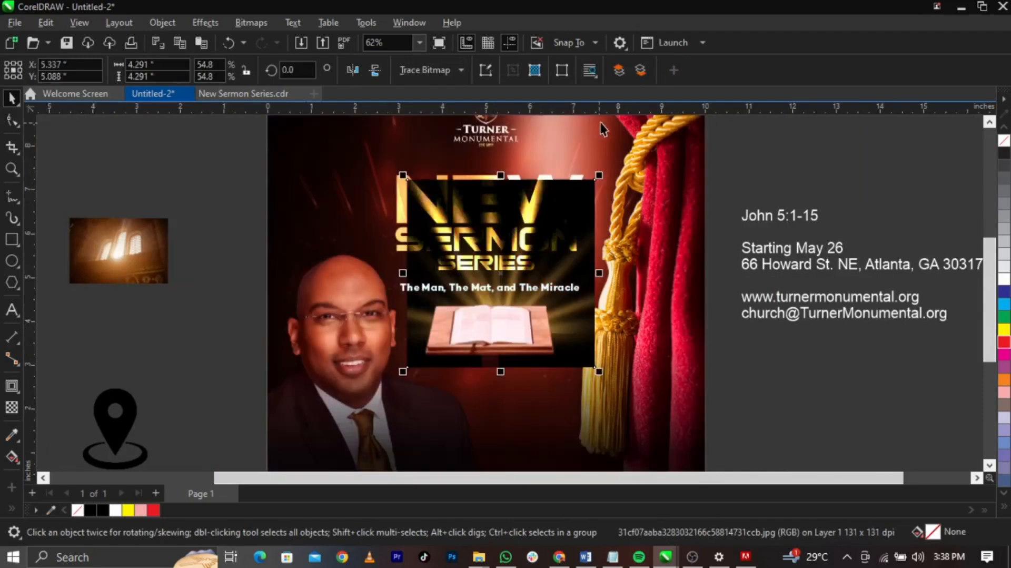
pyautogui.moveTo(602, 172); pyautogui.dragTo(588, 187)
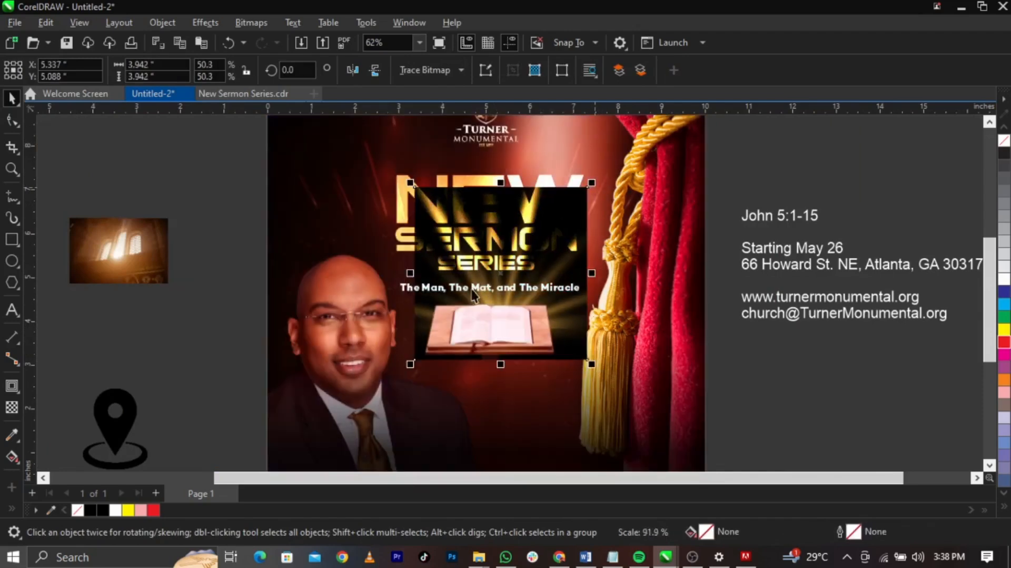
pyautogui.moveTo(500, 274); pyautogui.dragTo(490, 274)
pyautogui.scroll(2, 496, 275)
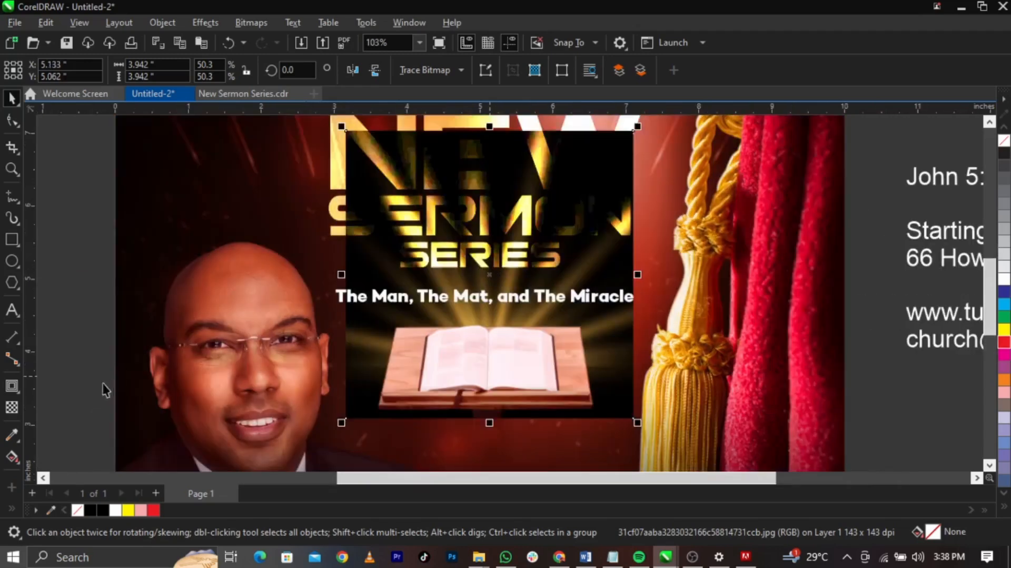
# Try the Screen merge mode on the light-ray image and undo it.
pyautogui.click(16, 405)
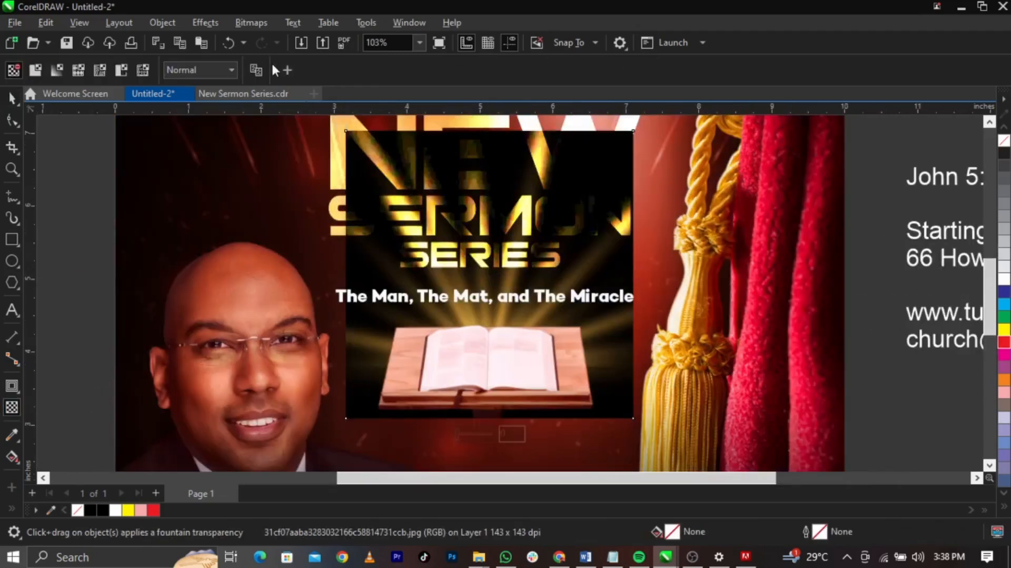
pyautogui.click(216, 71)
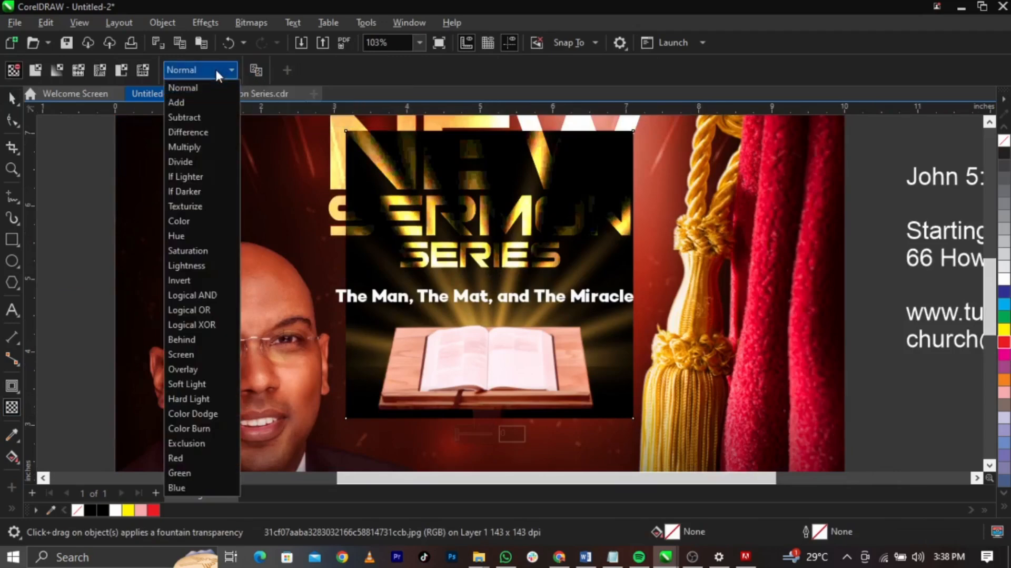
pyautogui.click(212, 355)
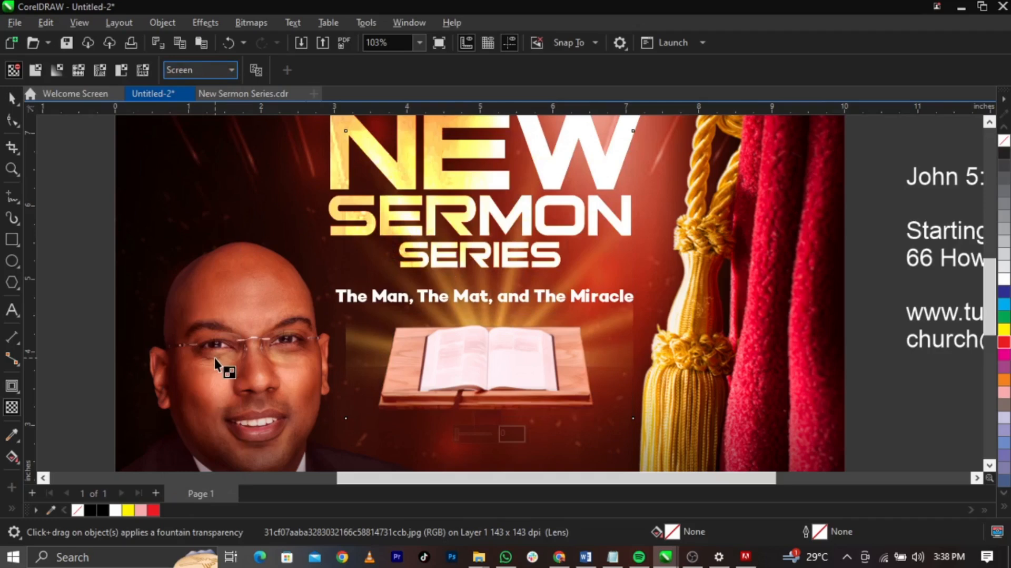
pyautogui.hotkey('ctrl', 'z')
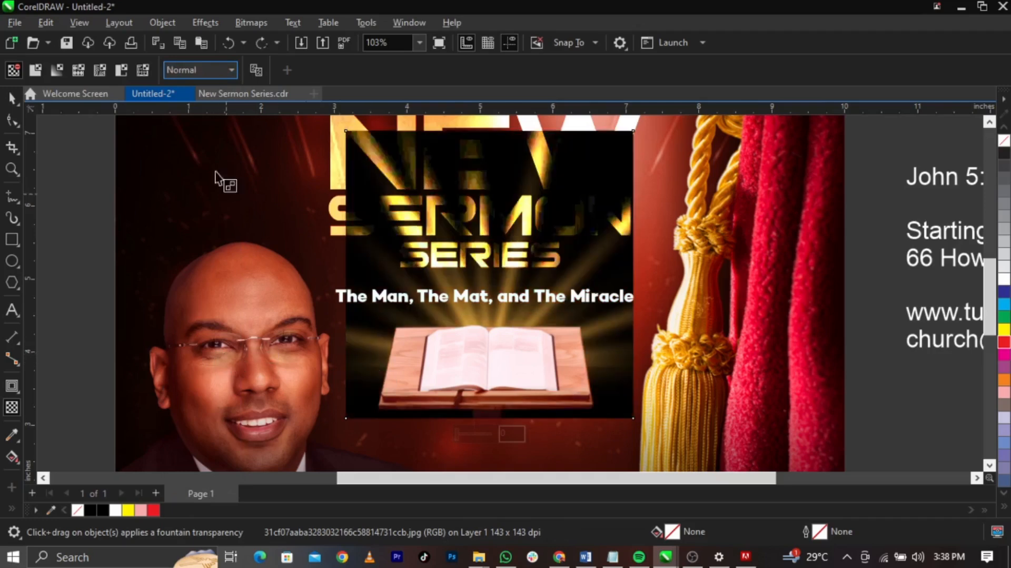
pyautogui.click(262, 42)
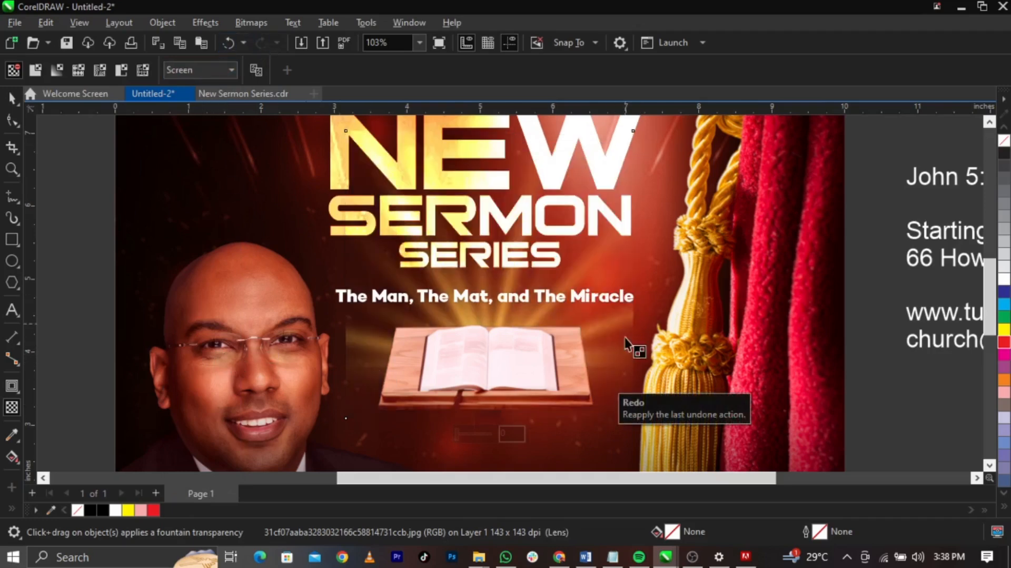
pyautogui.hotkey('ctrl', 'z')
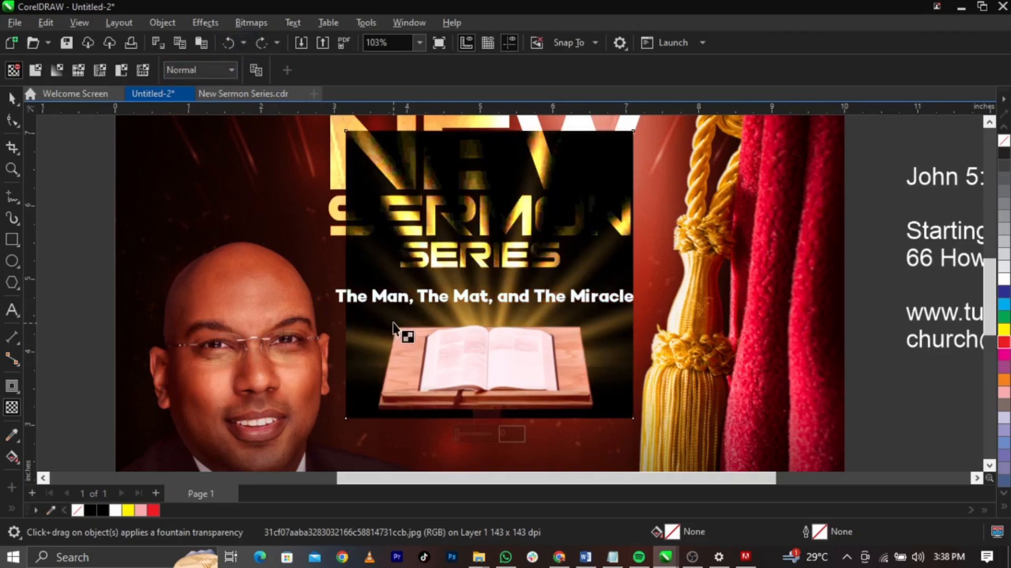
# Fade the light-ray image's left edge with a linear fountain transparency and convert it to a 300 dpi RGB bitmap with transparent background.
pyautogui.moveTo(393, 322); pyautogui.dragTo(347, 322)
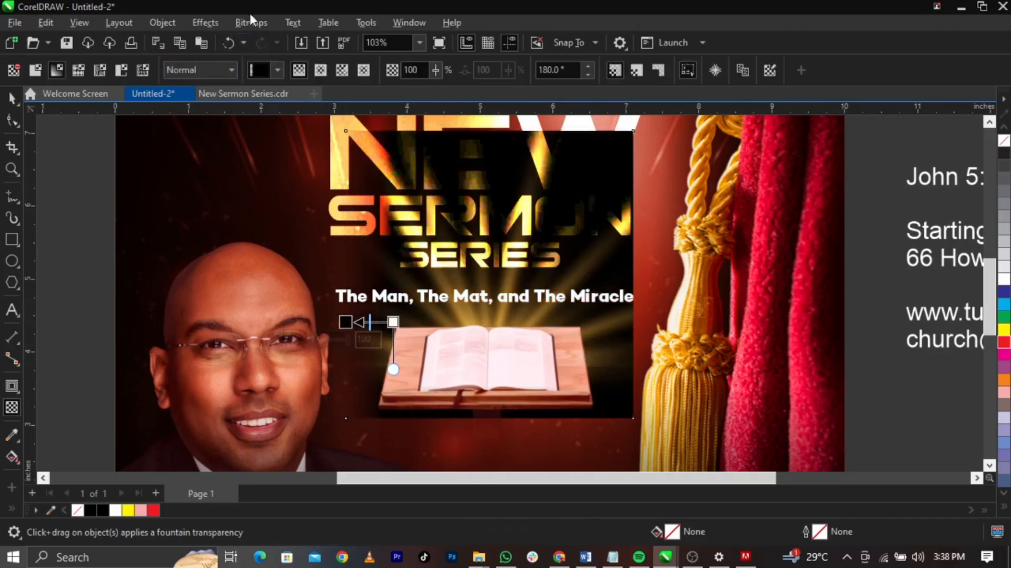
pyautogui.click(249, 22)
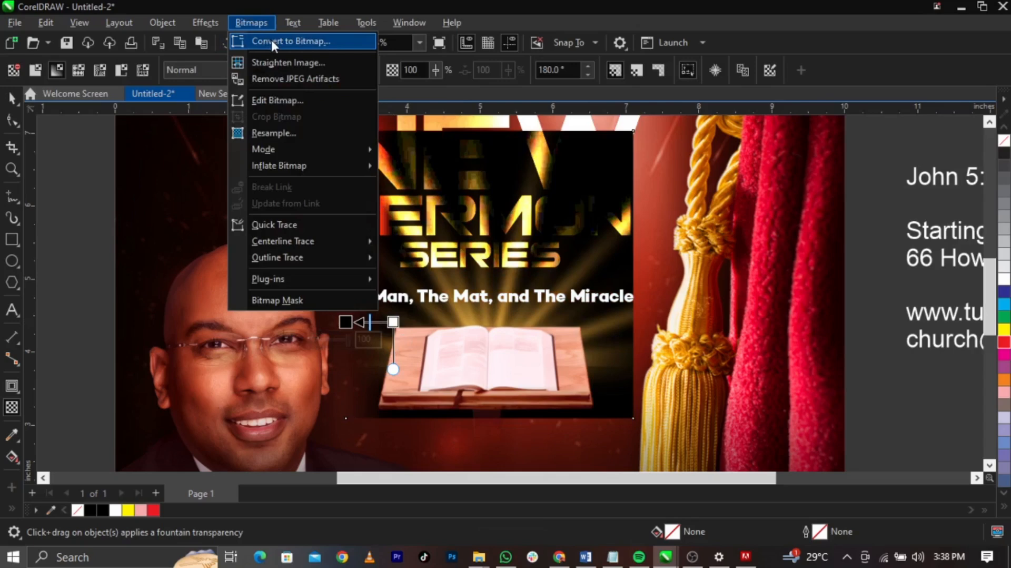
pyautogui.click(271, 40)
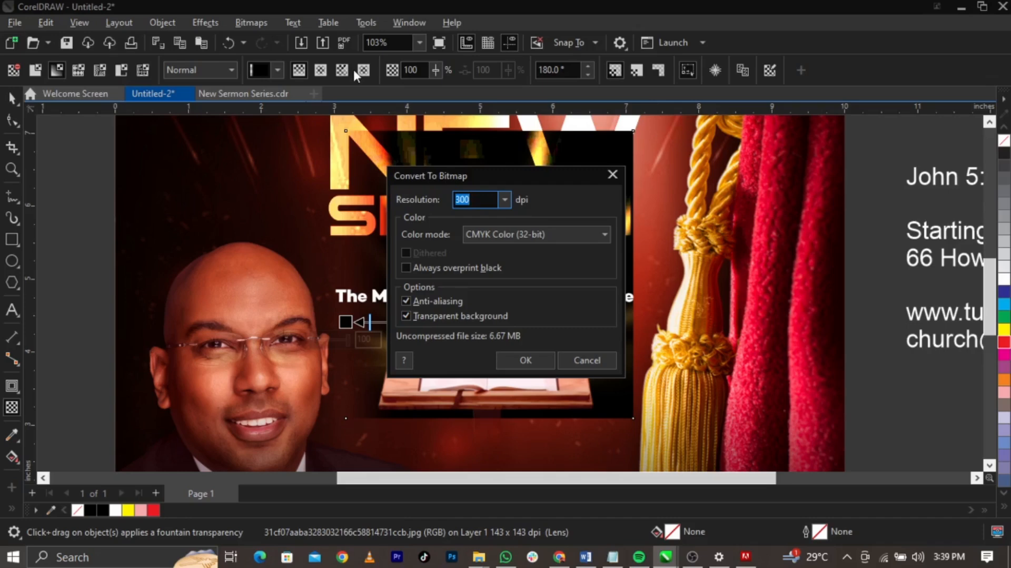
pyautogui.click(482, 230)
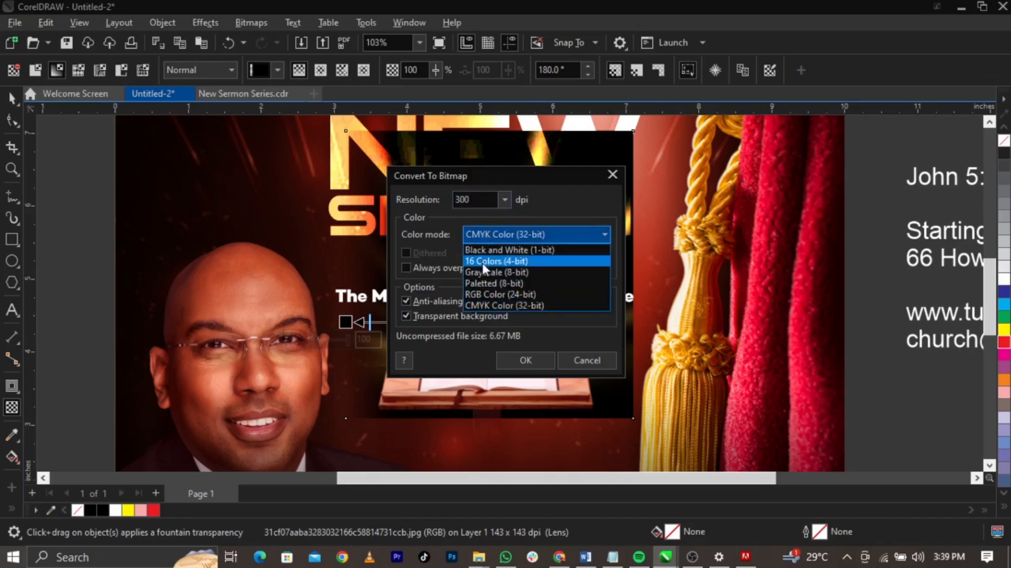
pyautogui.click(487, 294)
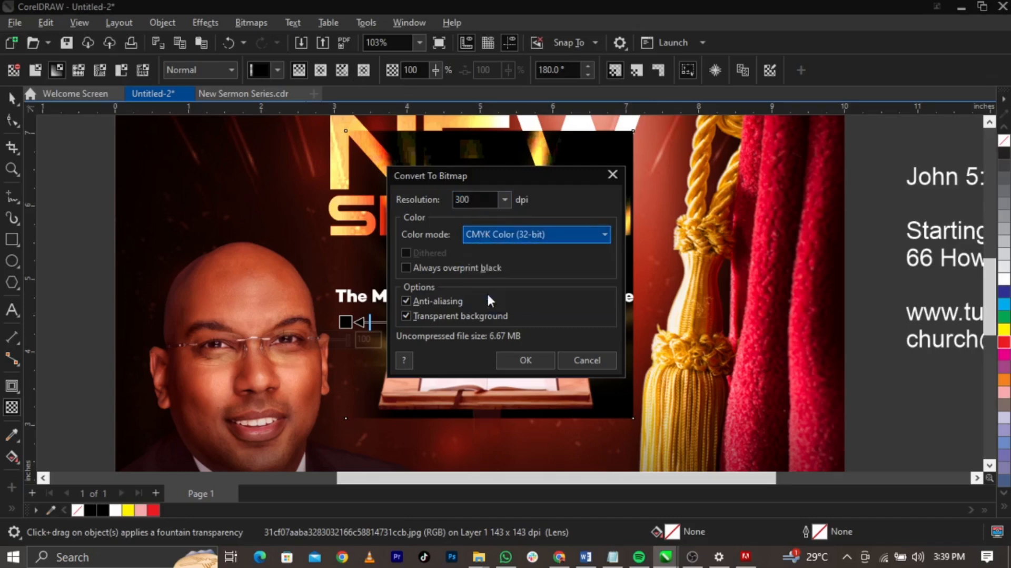
pyautogui.click(513, 361)
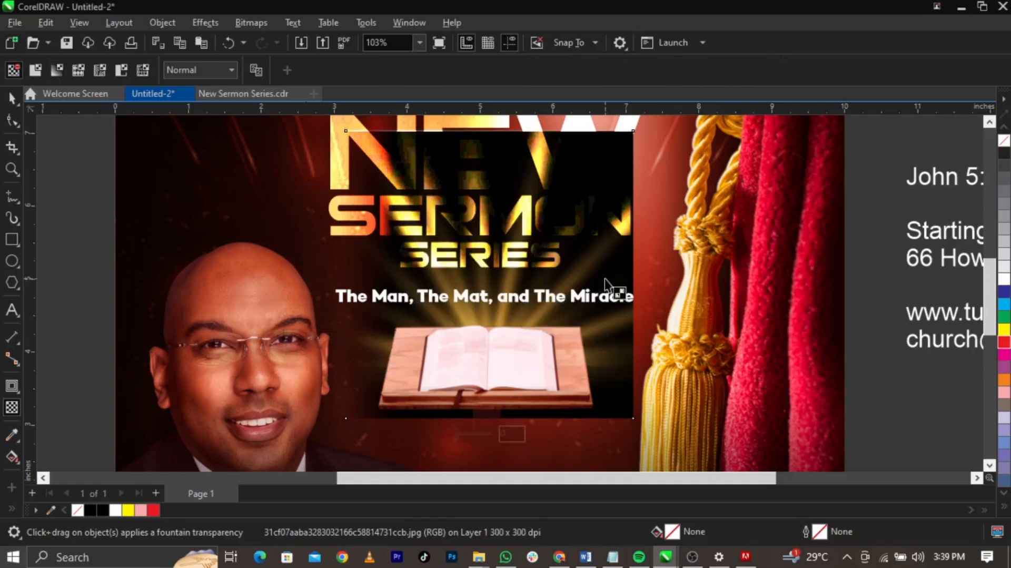
# Fade the light-ray image's right edge with a linear fountain transparency and set its merge mode to Screen.
pyautogui.moveTo(605, 280); pyautogui.dragTo(633, 282)
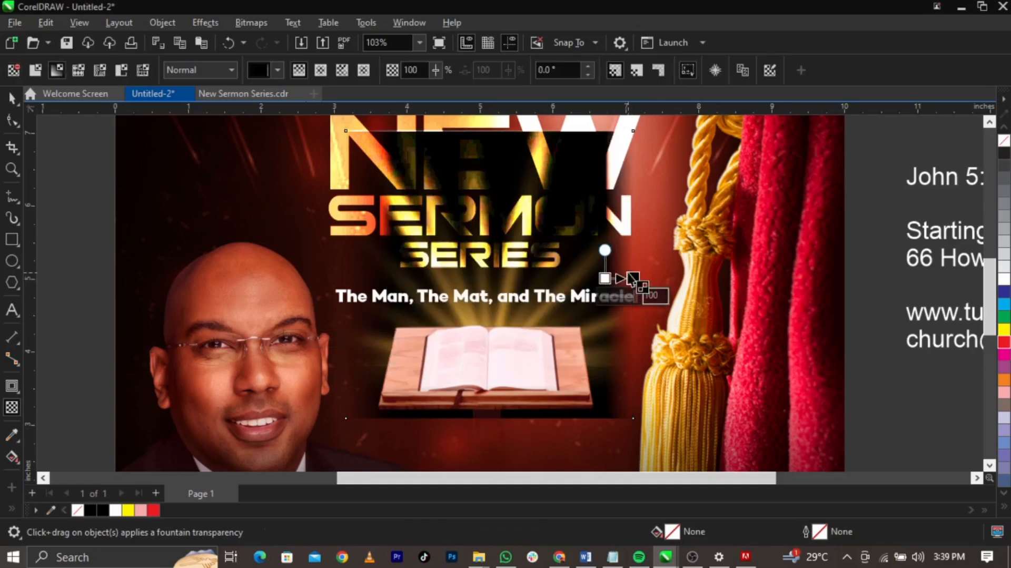
pyautogui.click(215, 68)
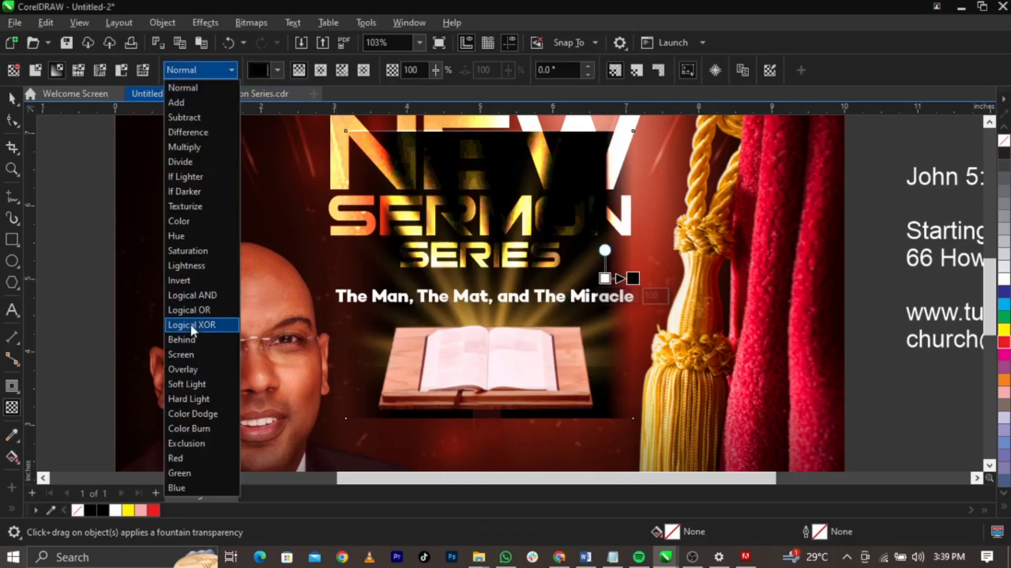
pyautogui.click(197, 354)
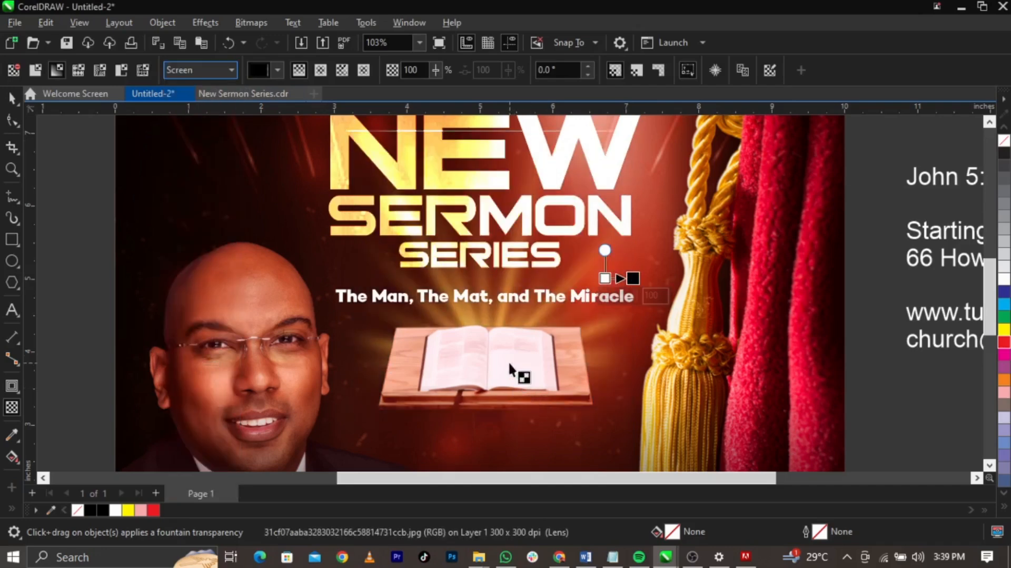
# Undo the Screen merge mode on the light-ray image and convert the image with its side fades to a bitmap.
pyautogui.hotkey('ctrl', 'z')
pyautogui.click(251, 22)
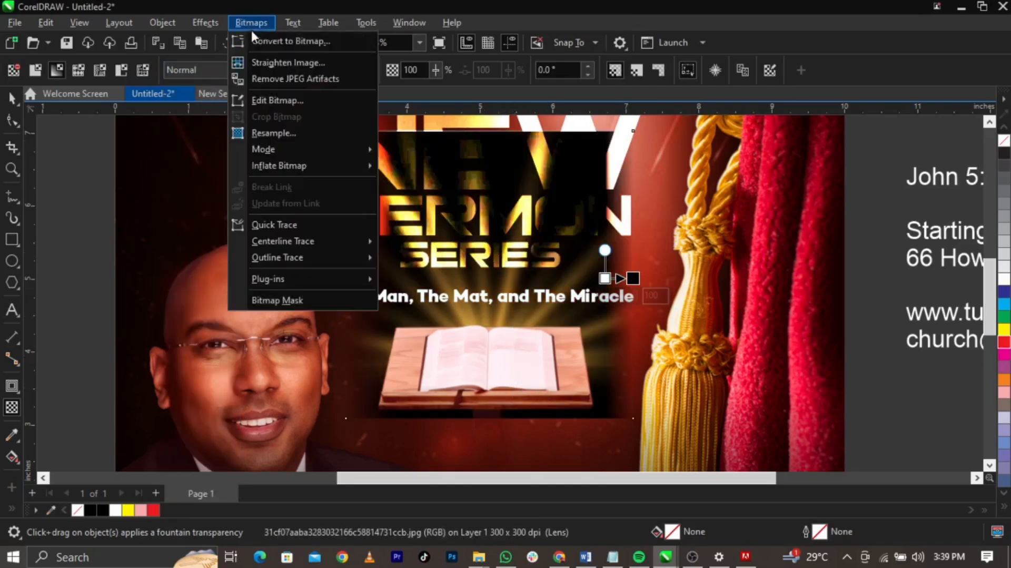
pyautogui.click(279, 39)
pyautogui.click(526, 359)
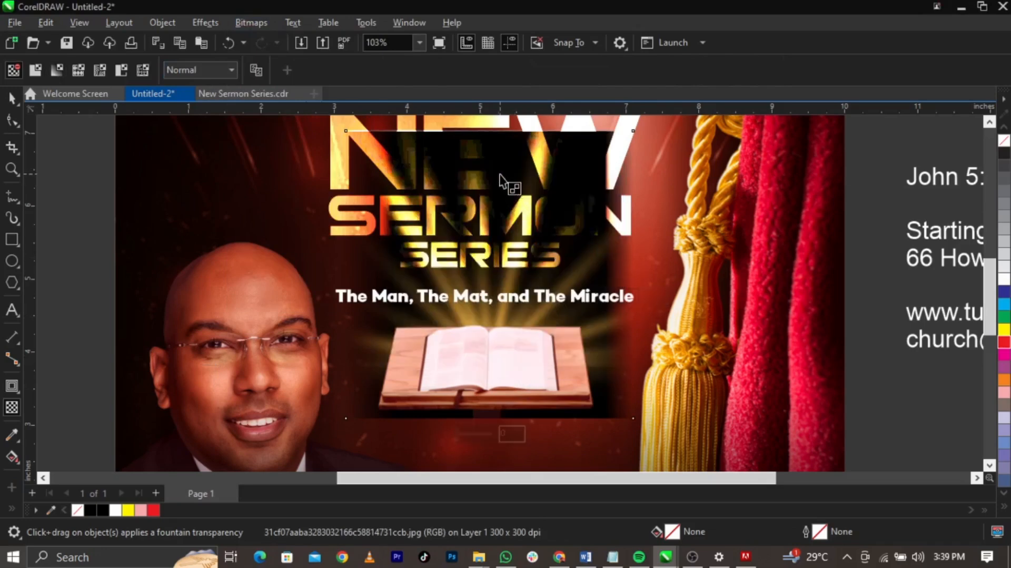
# Fade the light-ray image's top edge with a vertical linear fountain transparency and set its merge mode to Screen.
pyautogui.moveTo(500, 174); pyautogui.dragTo(500, 133)
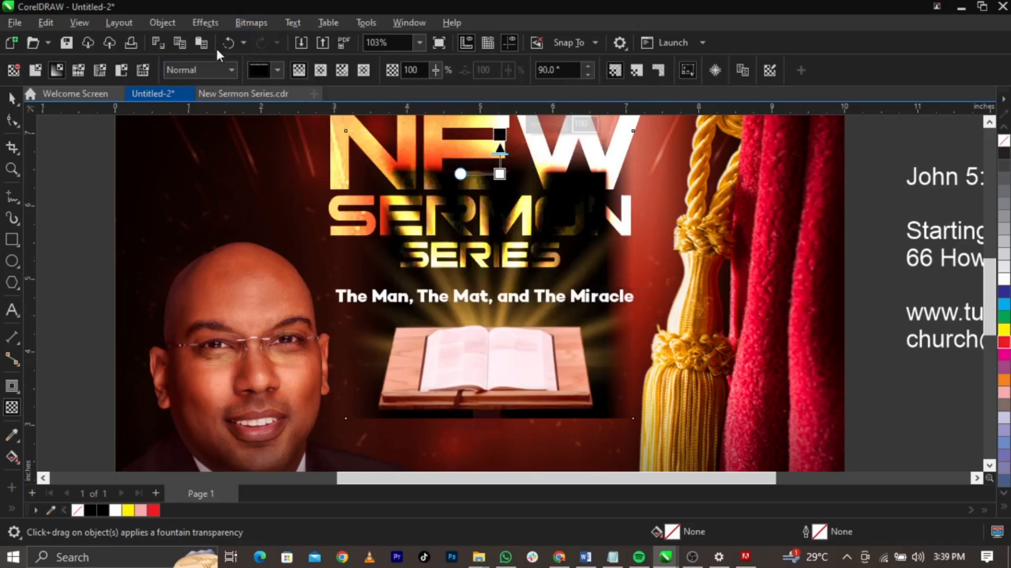
pyautogui.click(201, 69)
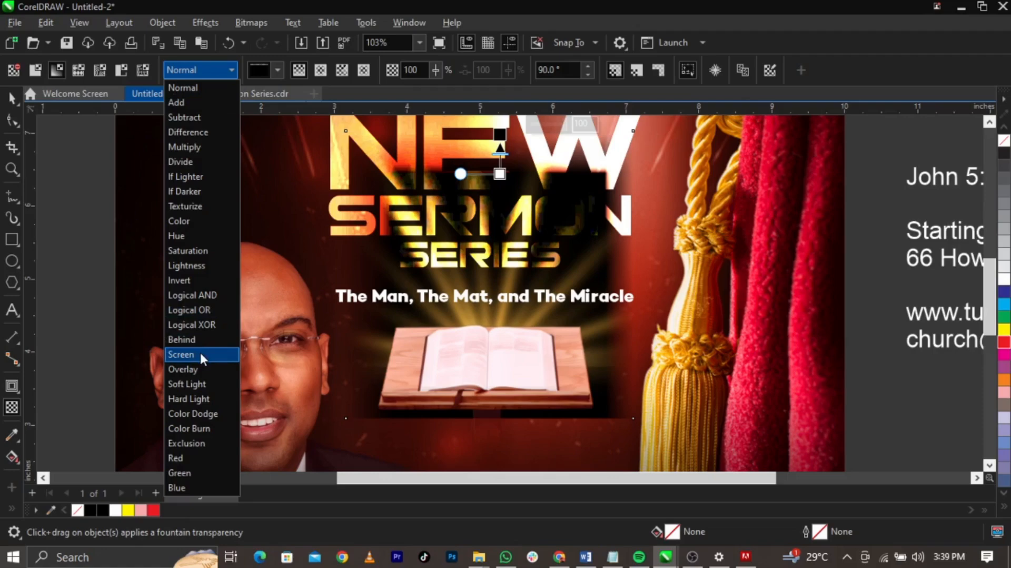
pyautogui.click(201, 353)
pyautogui.click(610, 379)
pyautogui.press('space')
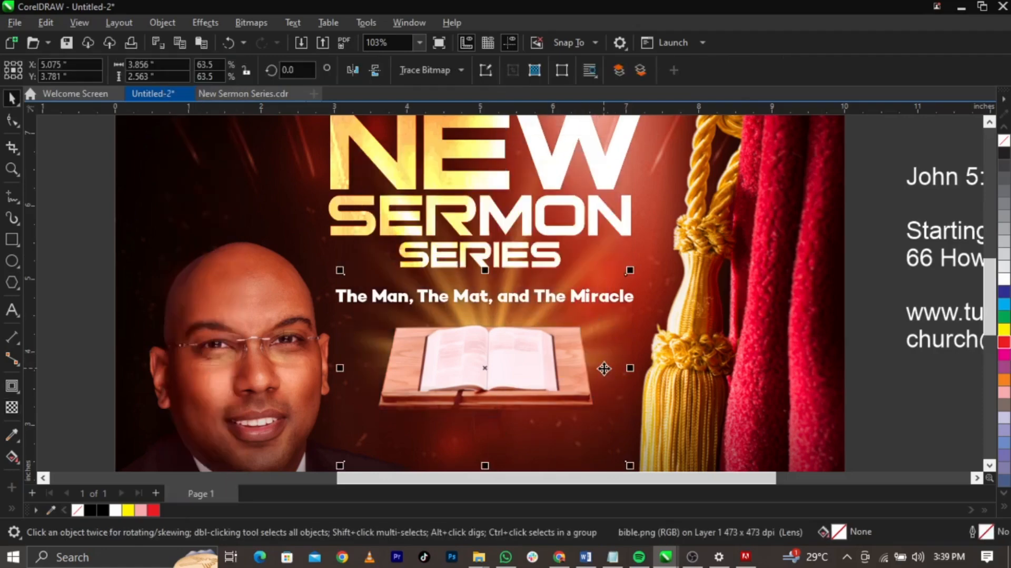
# Scale the light-ray image to about 4.12 inches square and move it up so the rays spread from behind the Bible.
pyautogui.moveTo(610, 367)
pyautogui.mouseDown()
pyautogui.moveTo(611, 379)
pyautogui.moveTo(615, 357)
pyautogui.moveTo(610, 367)
pyautogui.mouseUp()
pyautogui.click(623, 272)
pyautogui.click(621, 265)
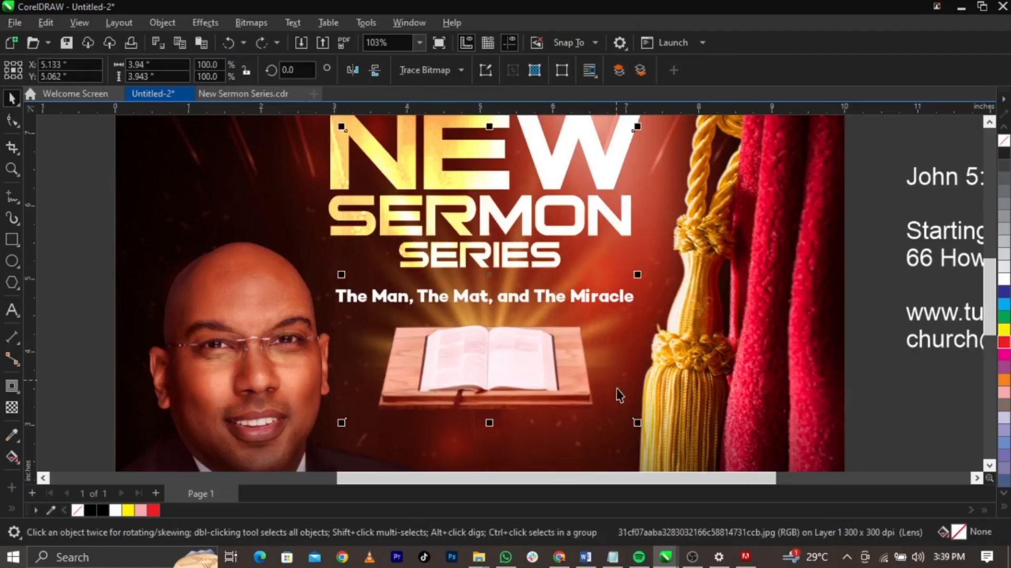
pyautogui.moveTo(637, 421); pyautogui.dragTo(653, 437)
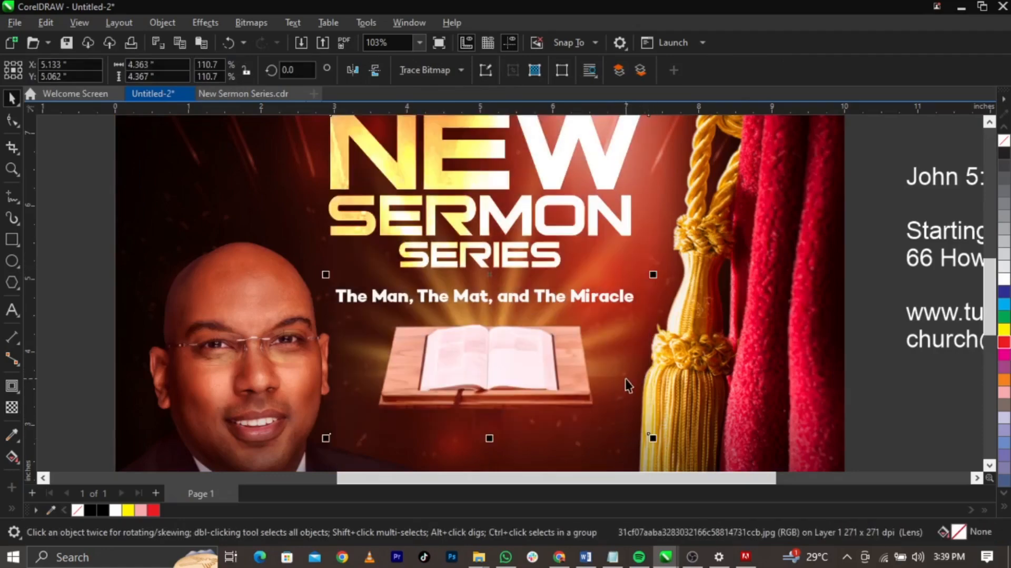
pyautogui.moveTo(632, 369); pyautogui.dragTo(637, 343)
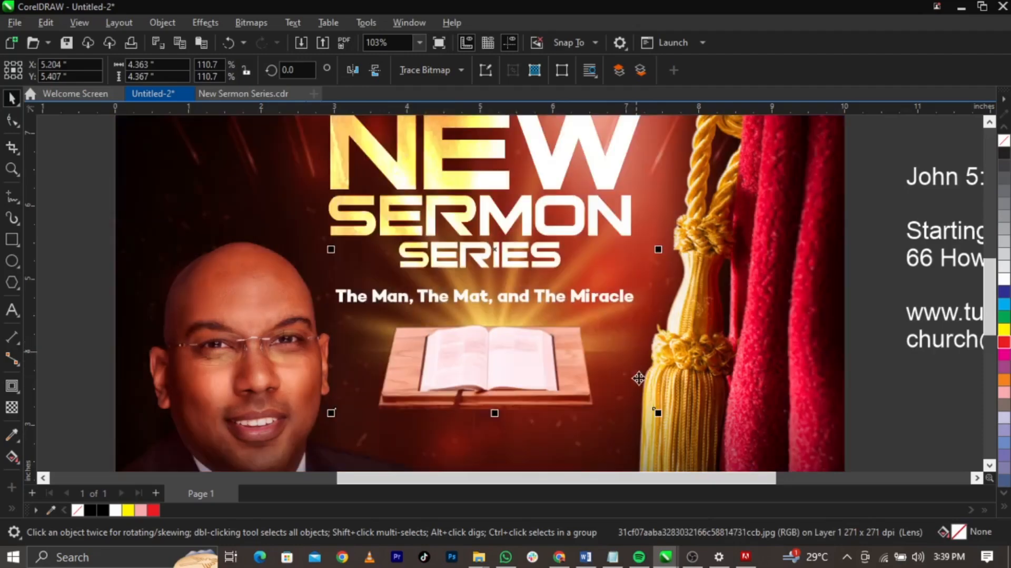
pyautogui.moveTo(658, 413); pyautogui.dragTo(646, 406)
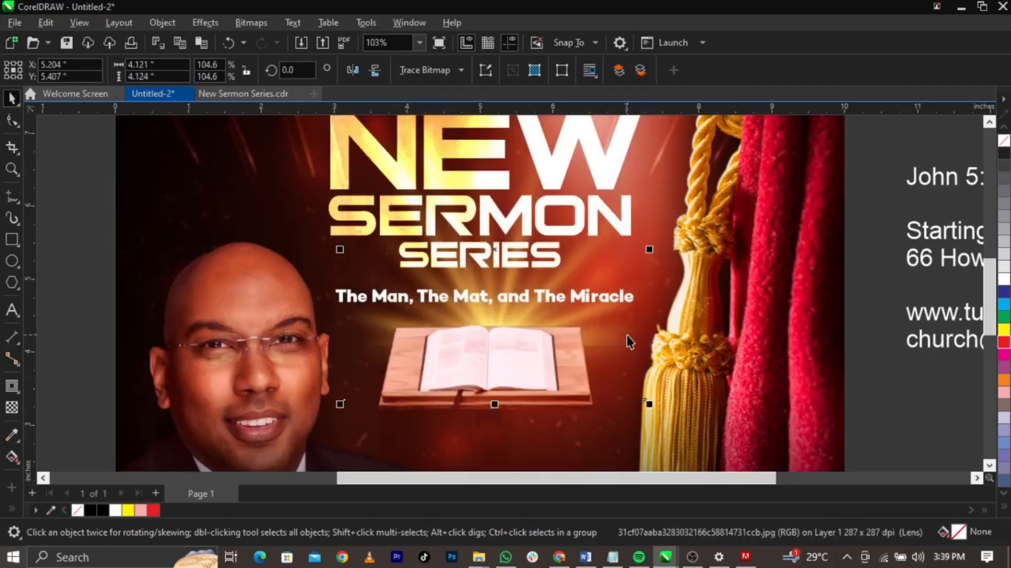
# Lower the light-ray image slightly, and shift it together with the Bible image a little further down.
pyautogui.moveTo(627, 348); pyautogui.dragTo(629, 352)
pyautogui.hotkey('ctrl', 'z')
pyautogui.click(648, 316)
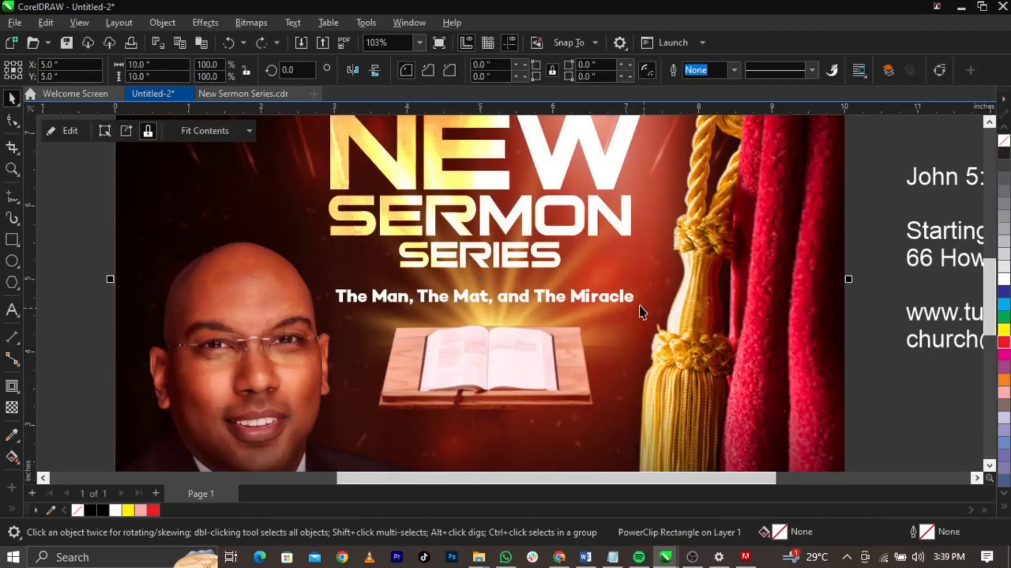
pyautogui.click(640, 316)
pyautogui.moveTo(640, 315); pyautogui.dragTo(640, 324)
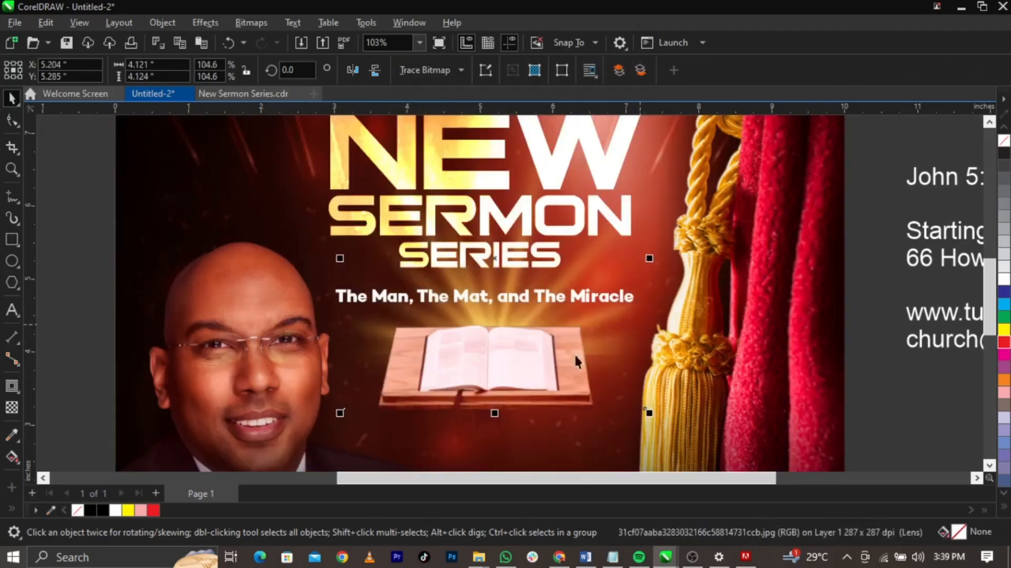
pyautogui.keyDown('shift'); pyautogui.click(518, 377); pyautogui.keyUp('shift')
pyautogui.moveTo(517, 352); pyautogui.dragTo(517, 359)
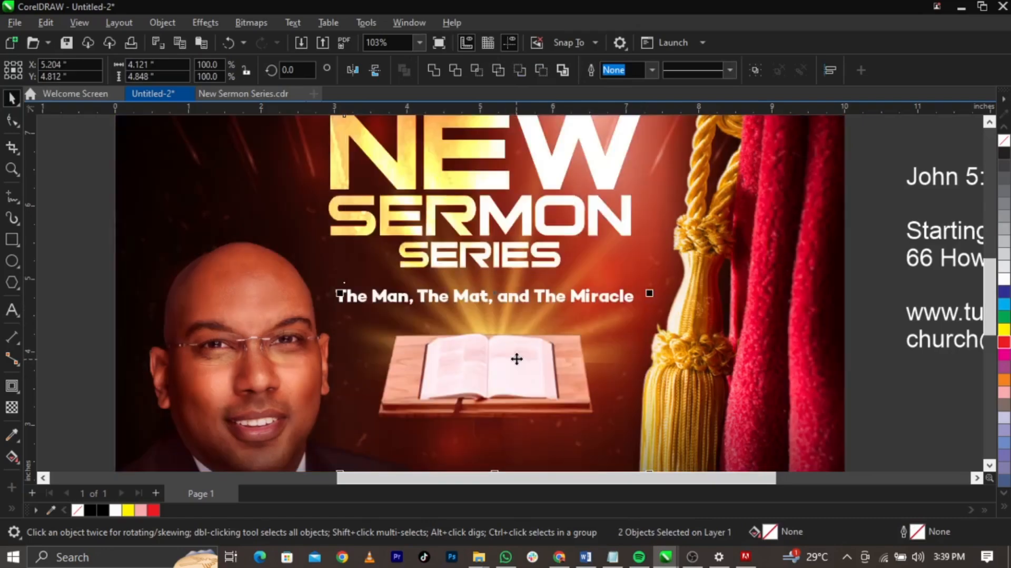
# Move the theme text "The Man, The Mat, and The Miracle" down slightly, closer to the Bible.
pyautogui.click(622, 295)
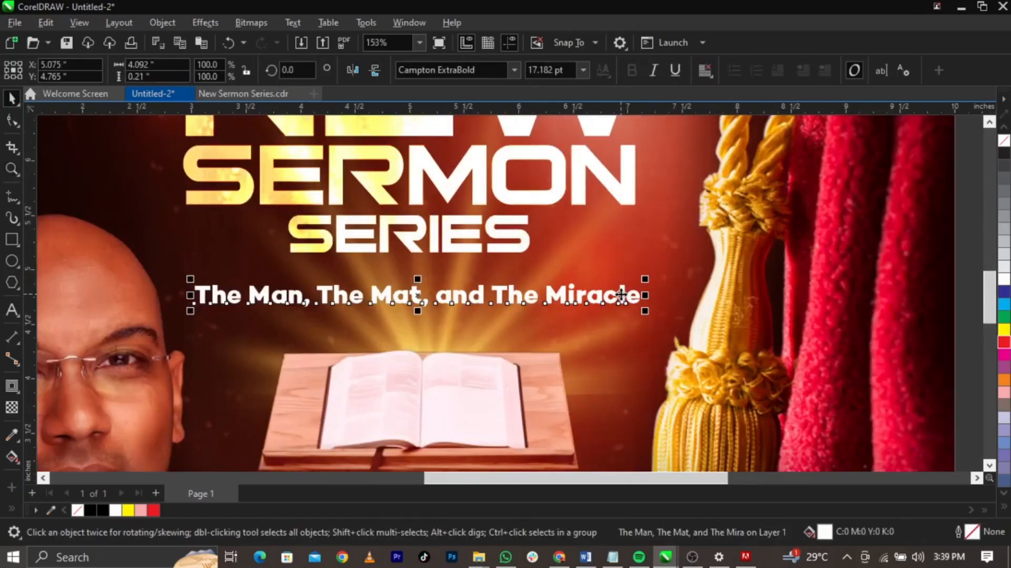
pyautogui.moveTo(622, 295); pyautogui.dragTo(622, 308)
pyautogui.press('F3')
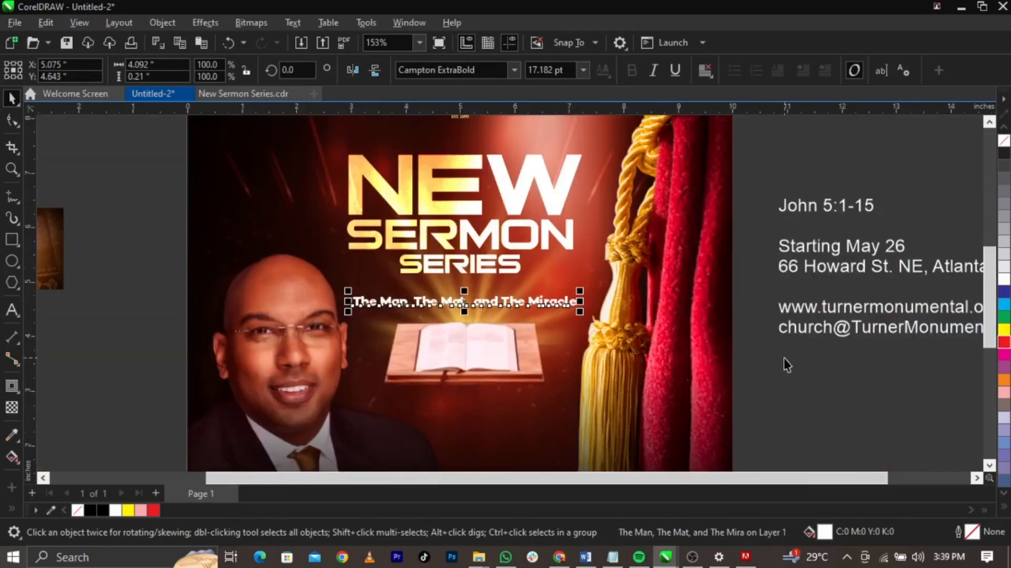
pyautogui.click(785, 357)
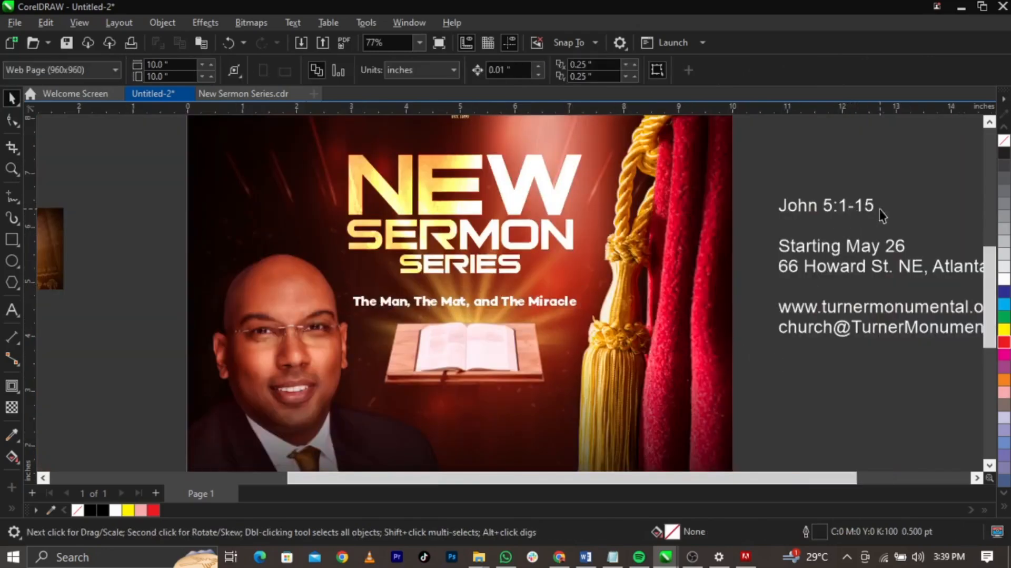
# Cut "John 5:1-15" from the details text beside the page and paste it as separate text below the Bible.
pyautogui.doubleClick(883, 216)
pyautogui.moveTo(875, 207); pyautogui.dragTo(734, 199)
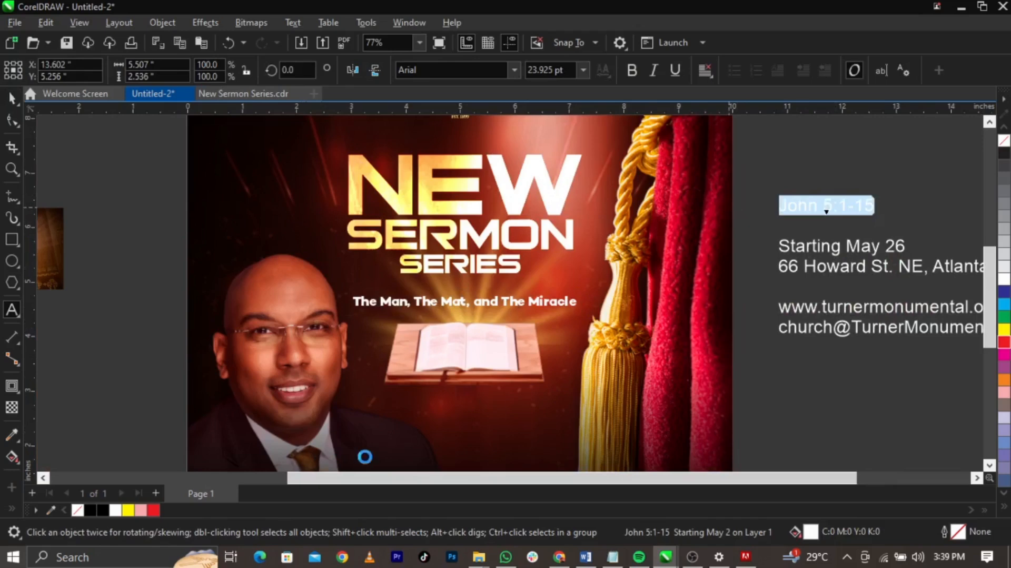
pyautogui.hotkey('ctrl', 'x')
pyautogui.click(411, 441)
pyautogui.hotkey('ctrl', 'v')
pyautogui.hotkey('ctrl', 'space')
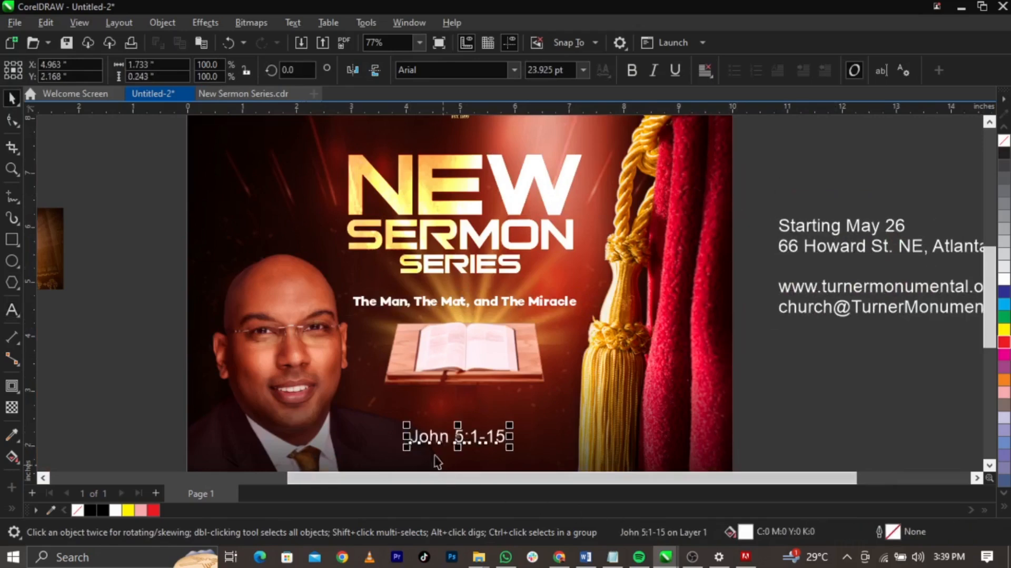
# Set the font of the "John 5:1-15" text to Trajan Pro.
pyautogui.press('z')
pyautogui.moveTo(185, 377); pyautogui.dragTo(744, 429)
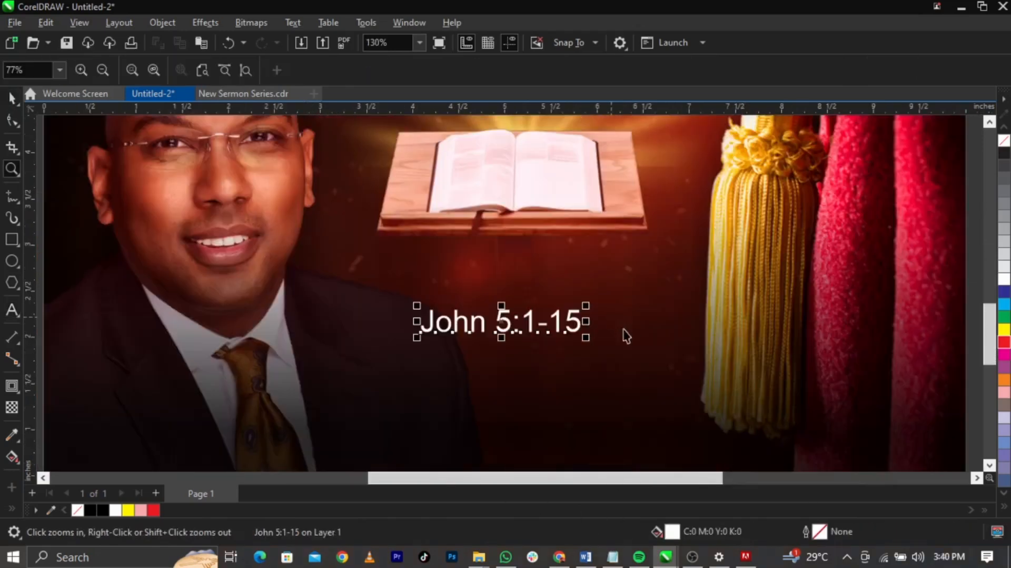
pyautogui.press('space')
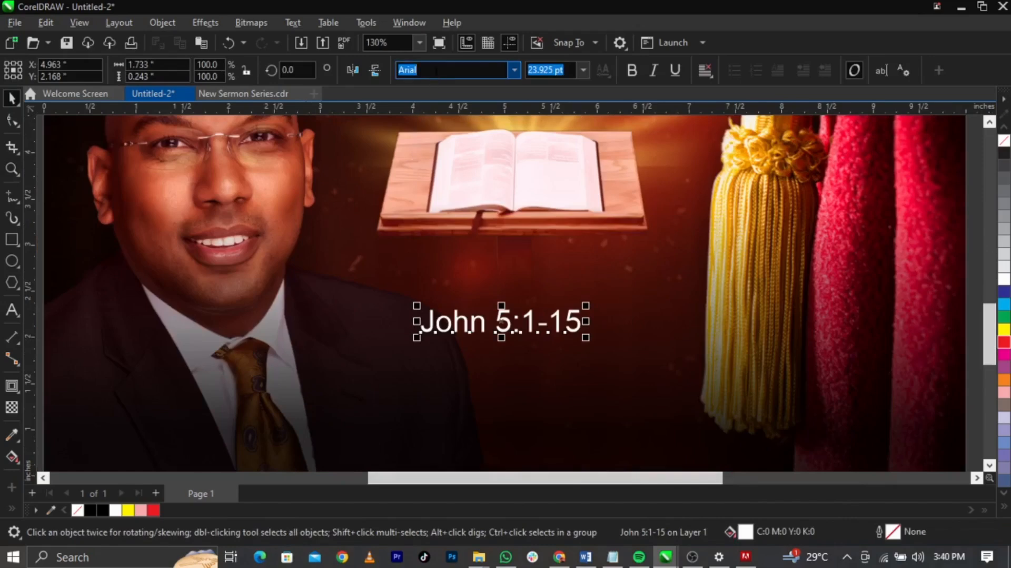
pyautogui.press('Down')
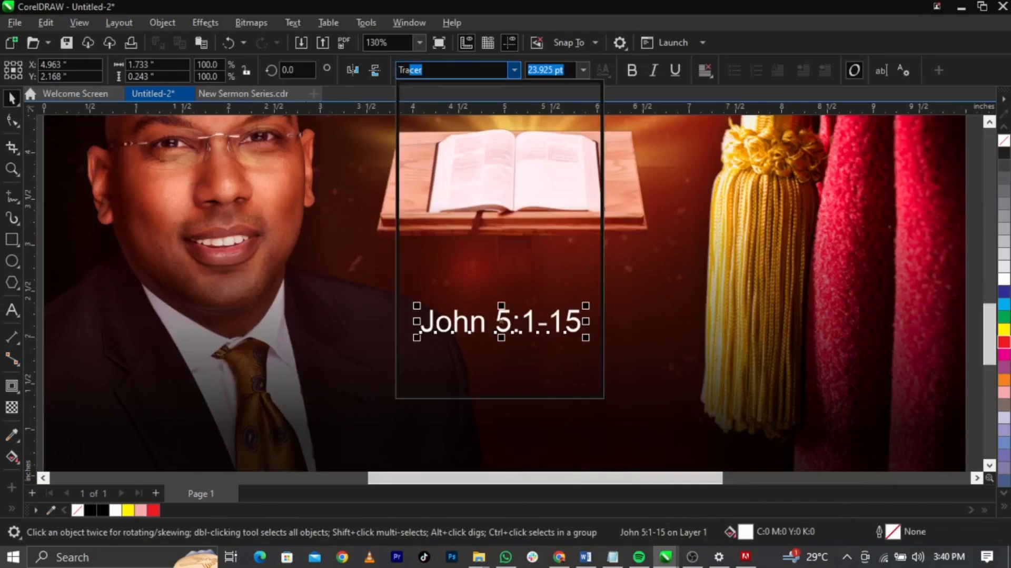
pyautogui.press('Down')
pyautogui.press('Down')
pyautogui.press('Down')
pyautogui.press('Down')
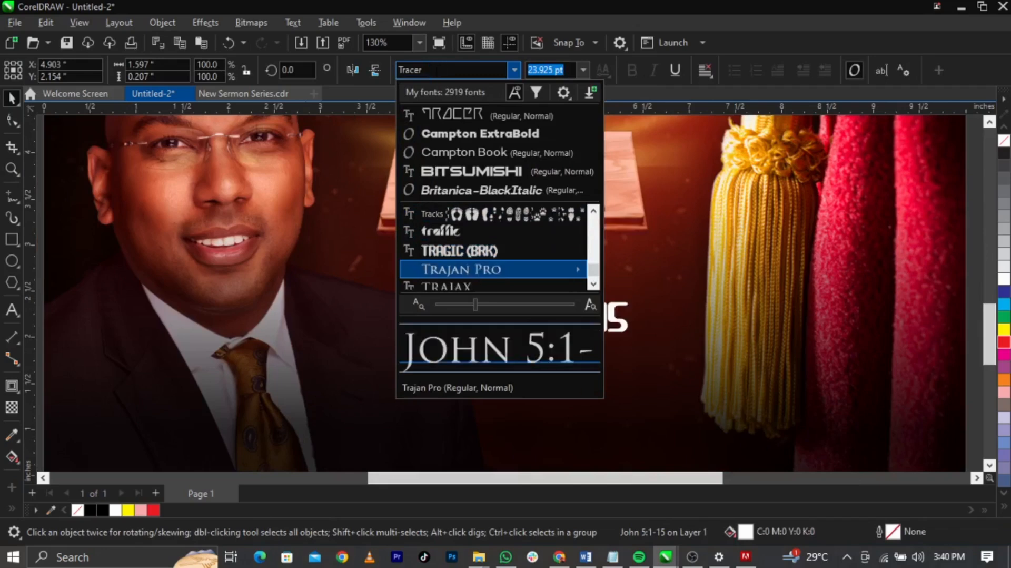
pyautogui.press('Return')
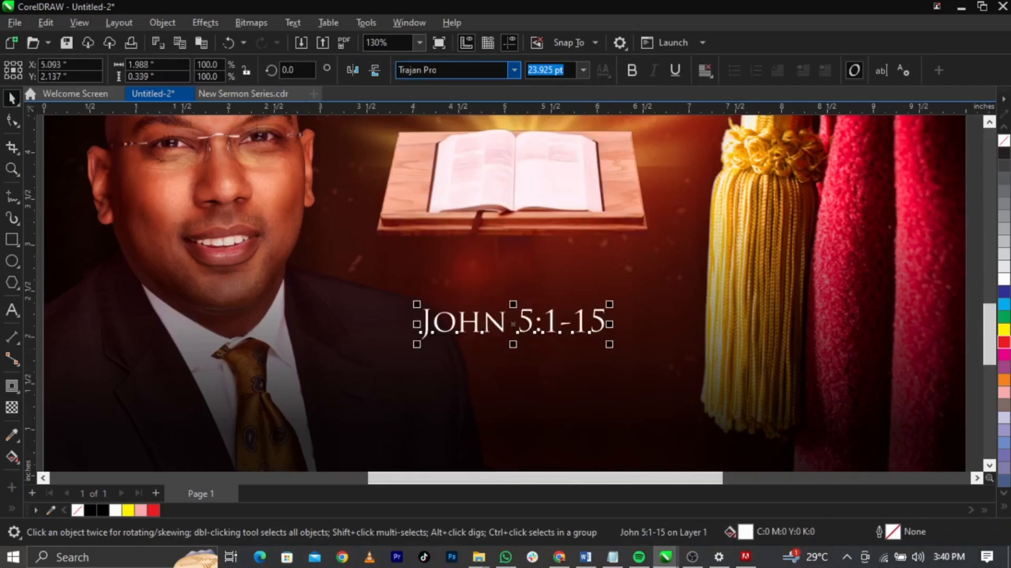
# Shrink the "John 5:1-15" text, place it just beneath the Bible and centre it horizontally on the Bible image.
pyautogui.hotkey('ctrl', 'a')
pyautogui.press('c')
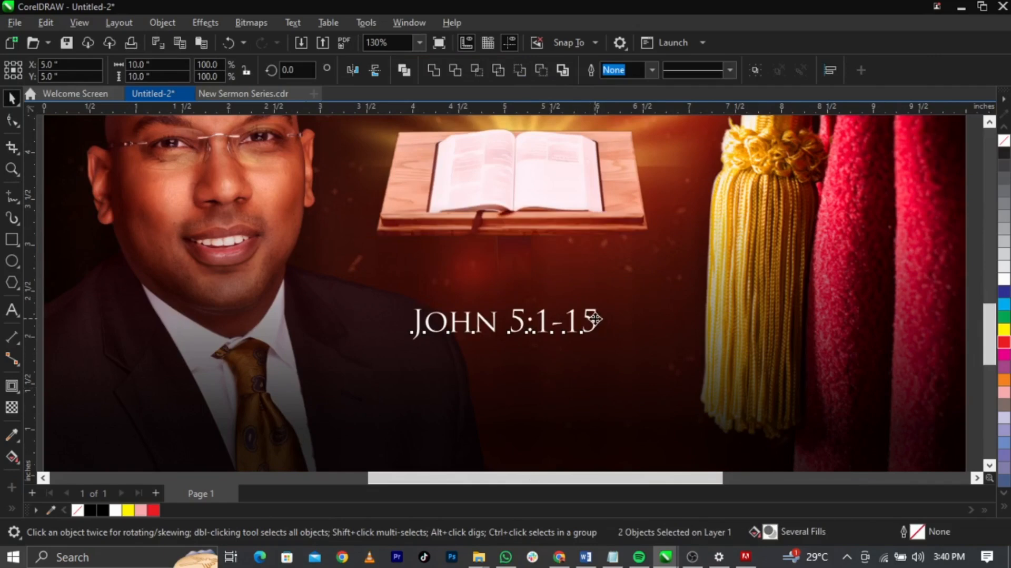
pyautogui.press('Escape')
pyautogui.moveTo(594, 322); pyautogui.dragTo(572, 290)
pyautogui.keyDown('shift'); pyautogui.click(572, 228); pyautogui.keyUp('shift')
pyautogui.press('c')
pyautogui.press('x')
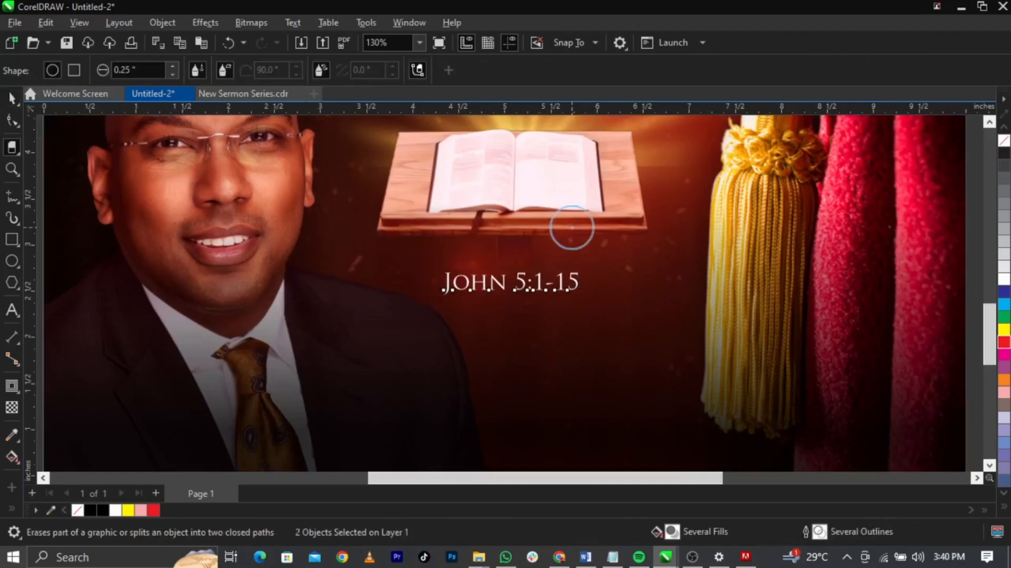
pyautogui.press('space')
# Cut the "Starting May 26" and address lines from the details text and paste them as separate text at the flyer's bottom.
pyautogui.press('z')
pyautogui.rightClick(569, 232)
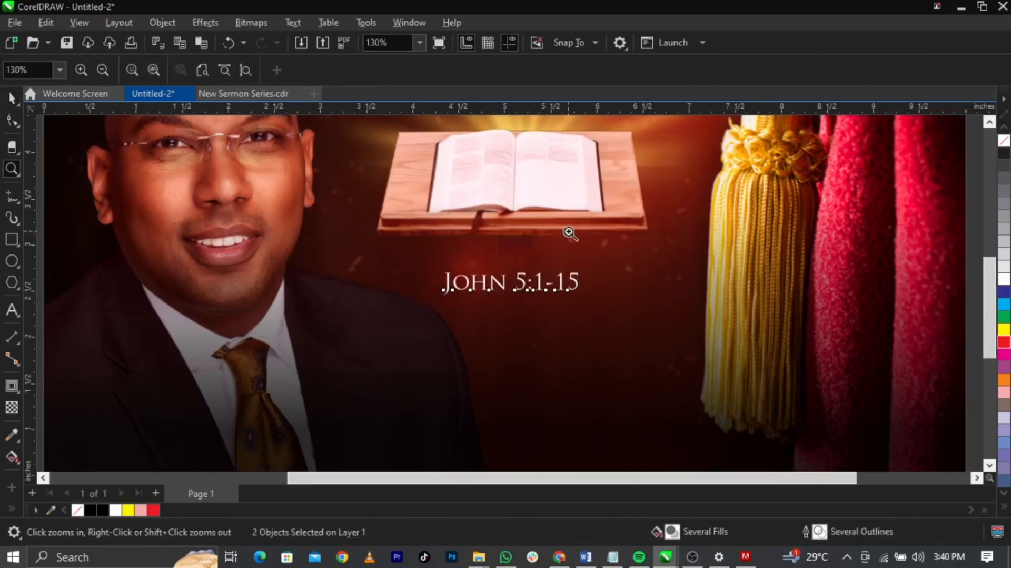
pyautogui.press('space')
pyautogui.click(794, 237)
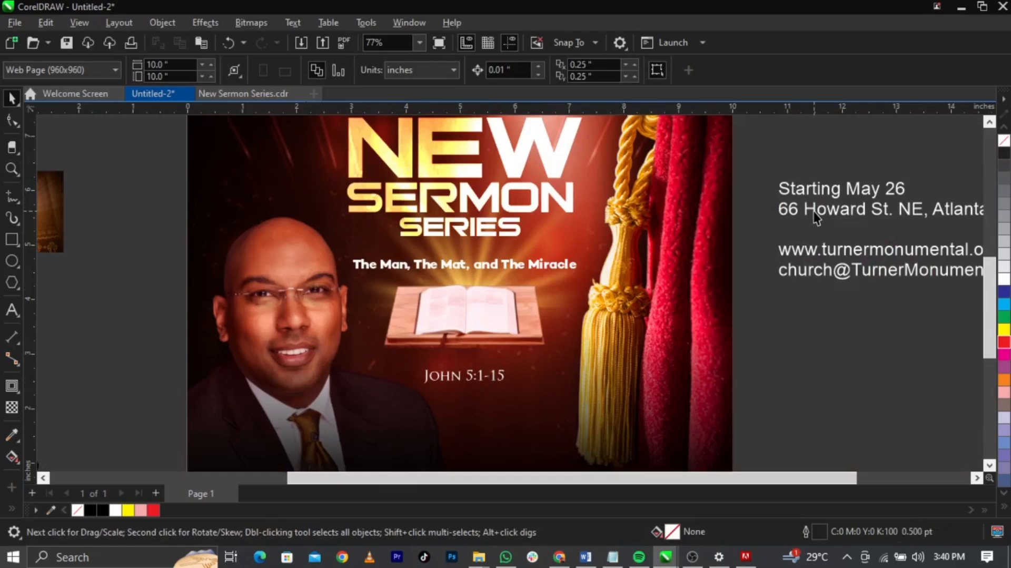
pyautogui.click(815, 217)
pyautogui.press('F8')
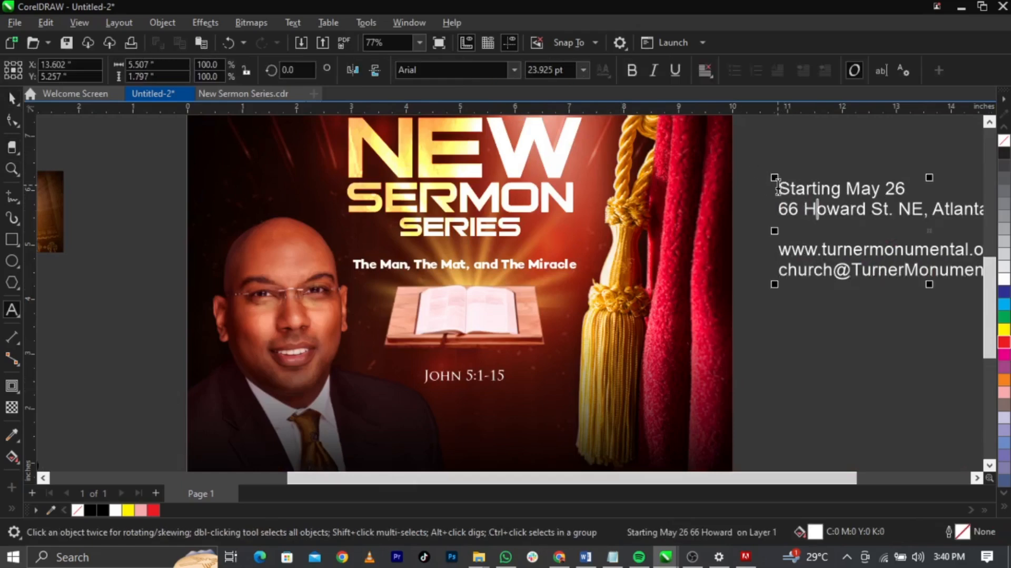
pyautogui.moveTo(778, 187); pyautogui.dragTo(930, 217)
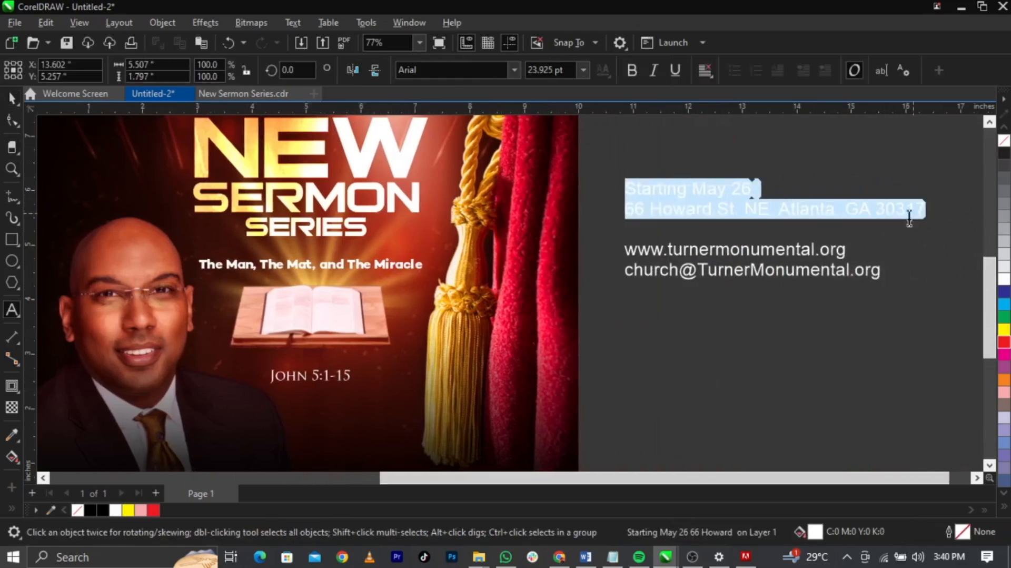
pyautogui.hotkey('ctrl', 'x')
pyautogui.click(240, 441)
pyautogui.hotkey('ctrl', 'v')
pyautogui.hotkey('ctrl', 'space')
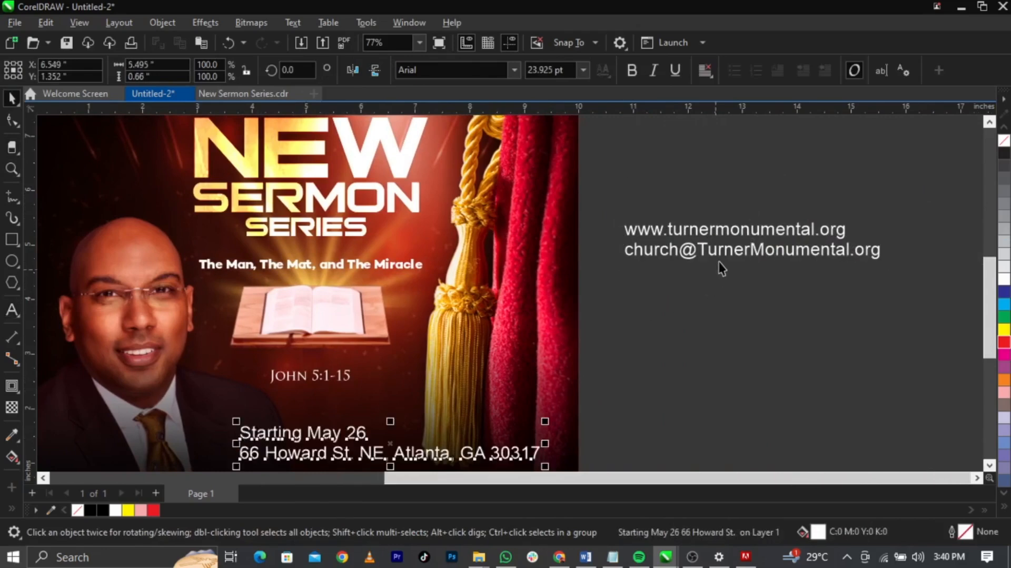
# Move the remaining website and e-mail text from beside the page to just below the flyer's bottom edge.
pyautogui.click(718, 261)
pyautogui.scroll(-2, 732, 255)
pyautogui.click(732, 255)
pyautogui.moveTo(732, 255); pyautogui.dragTo(461, 452)
pyautogui.press('z')
pyautogui.moveTo(233, 293); pyautogui.dragTo(697, 446)
pyautogui.press('space')
# Set the font of the "Starting May 26" and address text to Campton ExtraBold.
pyautogui.click(558, 322)
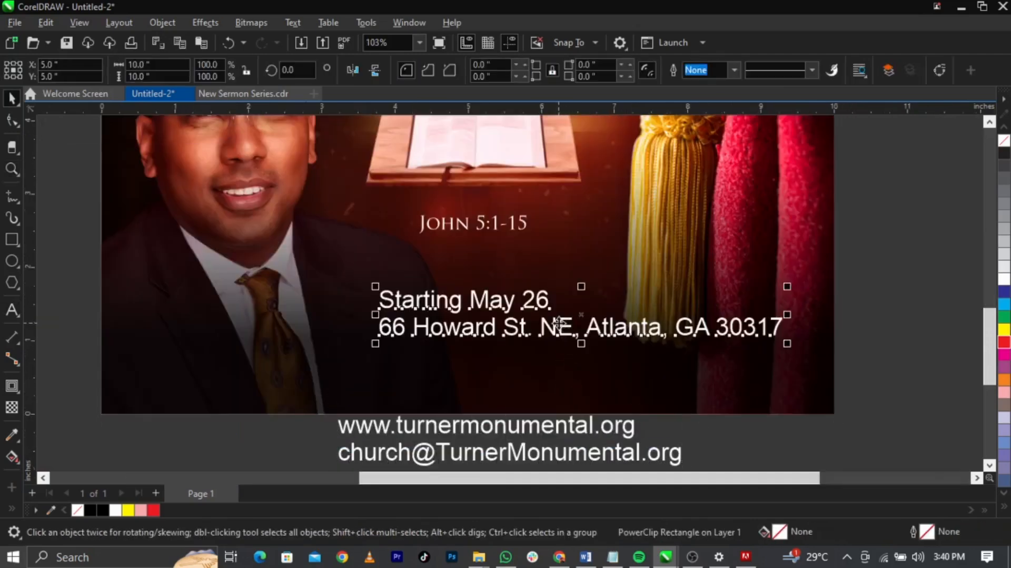
pyautogui.click(443, 66)
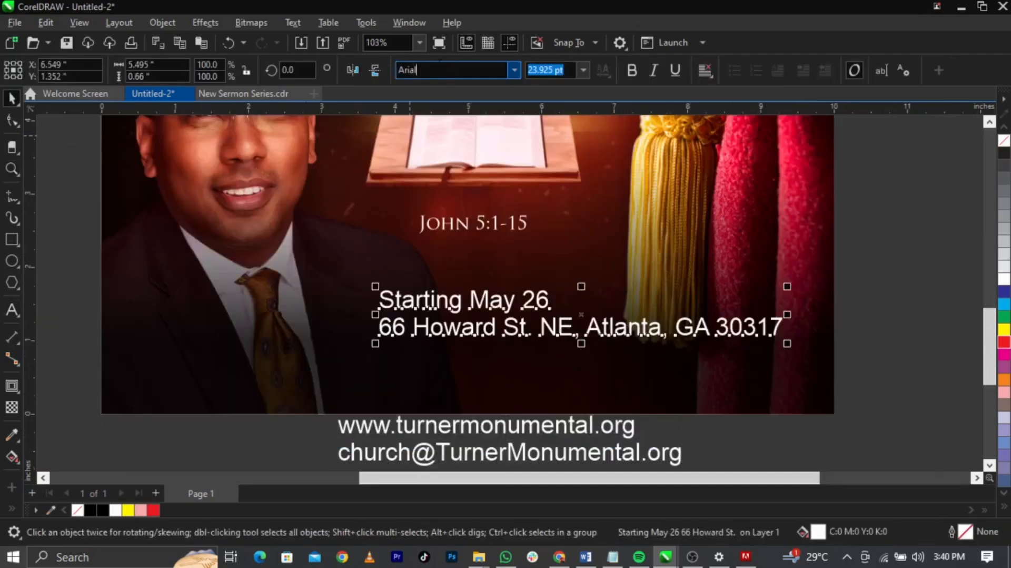
pyautogui.doubleClick(441, 65)
pyautogui.write('Campton Book')
pyautogui.press('Down')
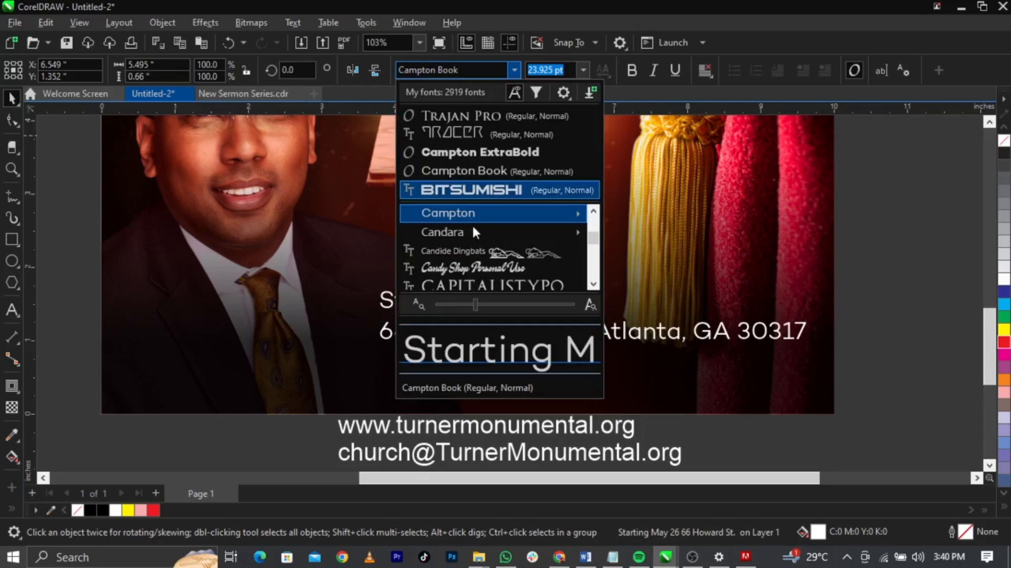
pyautogui.moveTo(472, 216)
pyautogui.click(432, 170)
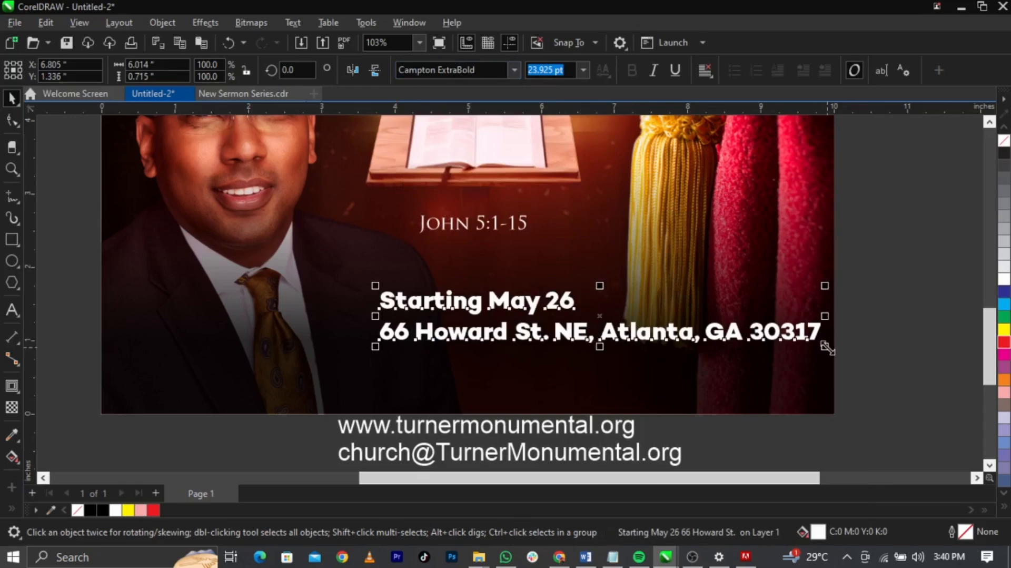
# Scale the date and address text down to about 13.4 pt and break it apart into separate lines.
pyautogui.moveTo(827, 348); pyautogui.dragTo(635, 373)
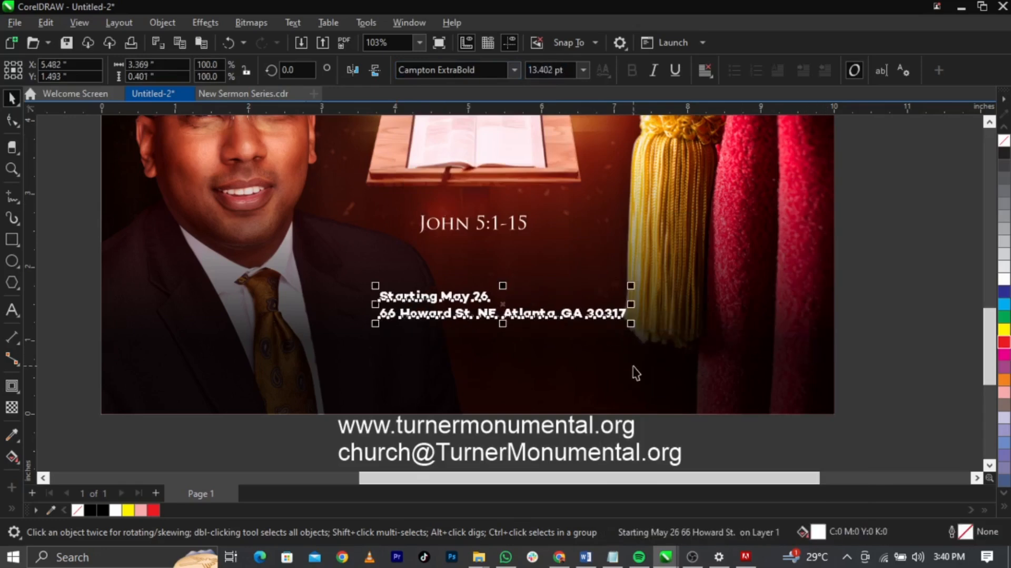
pyautogui.hotkey('ctrl', 'k')
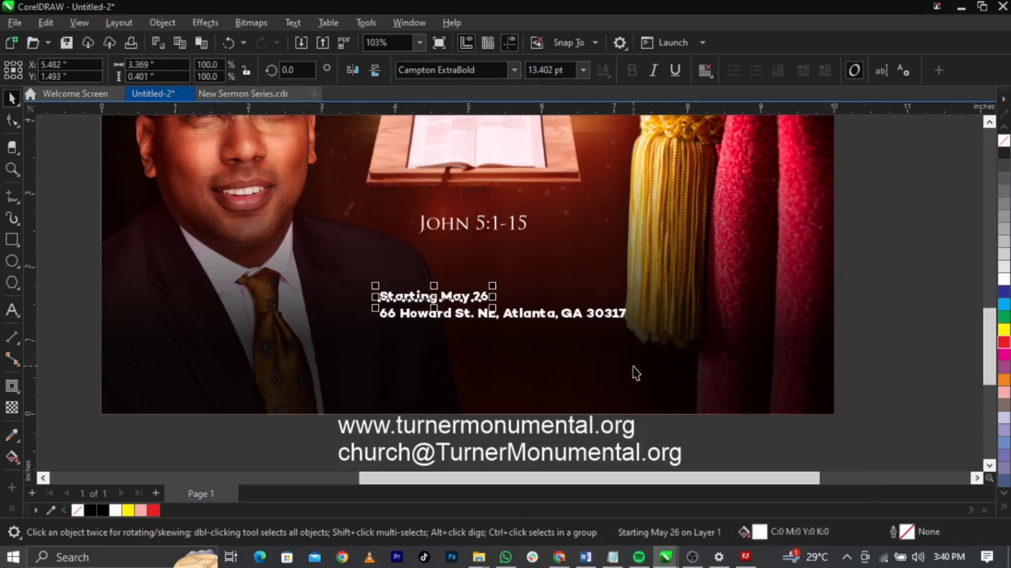
# Change the "Starting May 26" text to uppercase and enlarge it to about 22.8 pt.
pyautogui.doubleClick(481, 296)
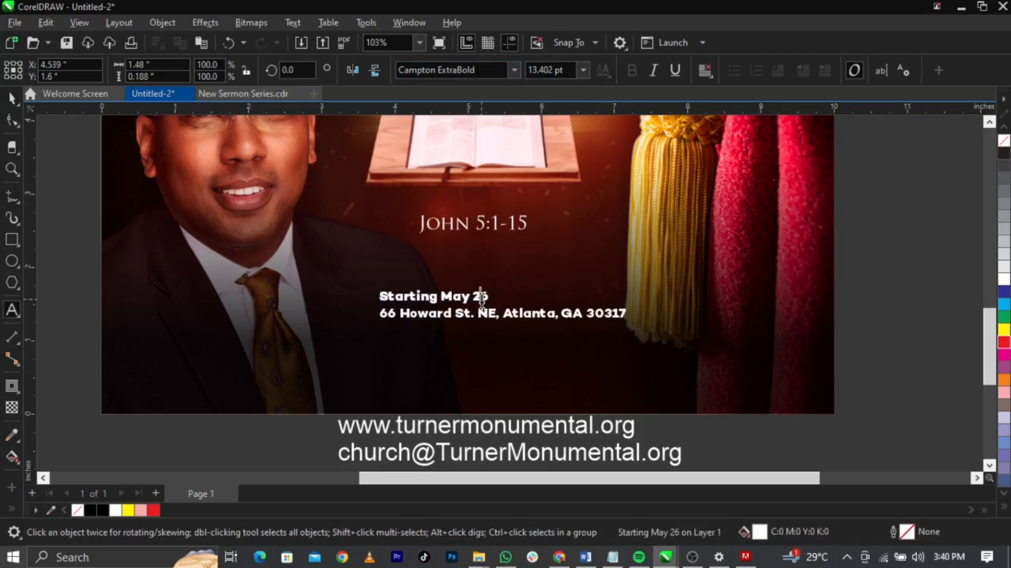
pyautogui.hotkey('ctrl', 'a')
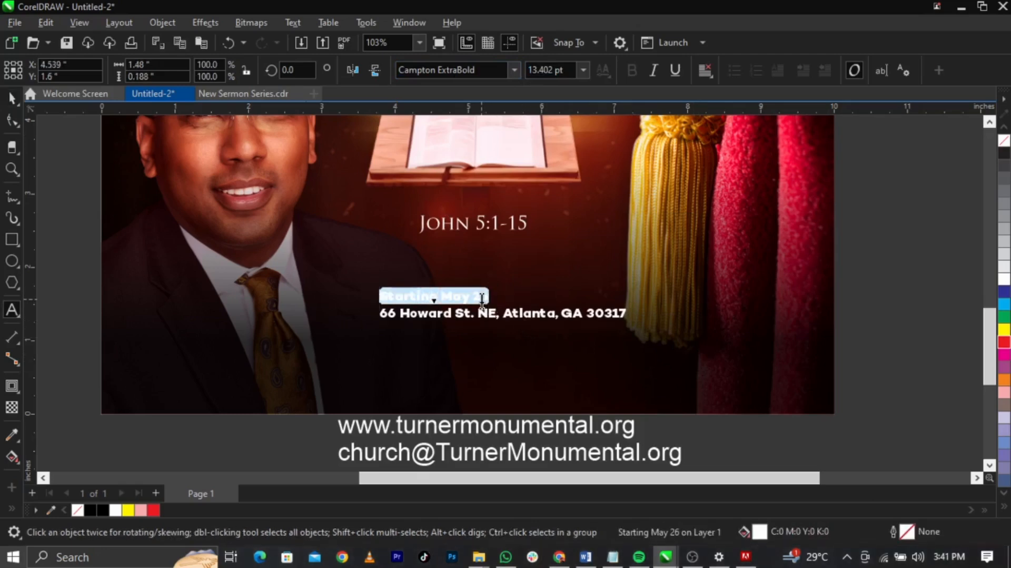
pyautogui.hotkey('shift', 'F3')
pyautogui.click(469, 264)
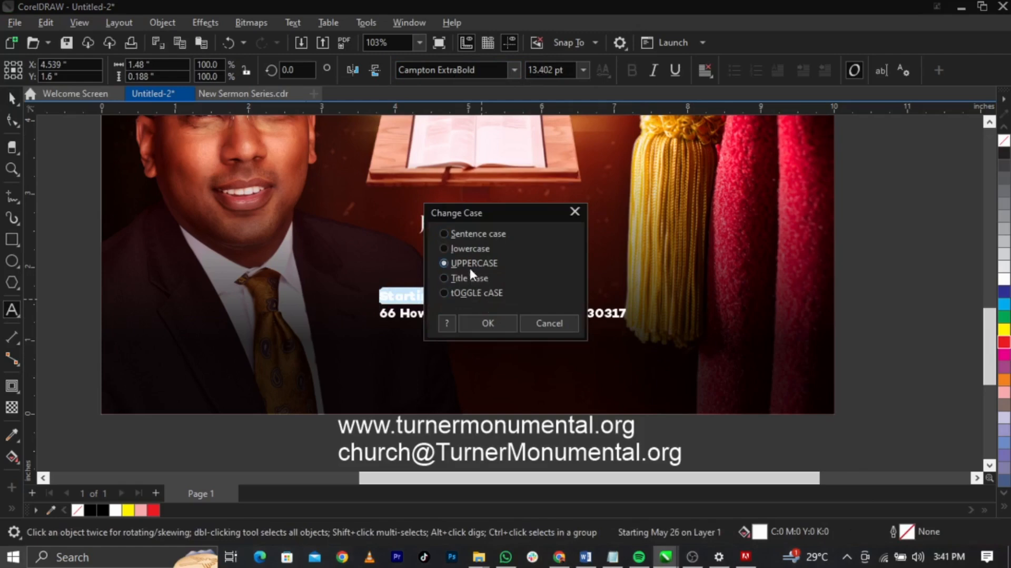
pyautogui.click(493, 322)
pyautogui.hotkey('ctrl', 'space')
pyautogui.moveTo(512, 286); pyautogui.dragTo(596, 262)
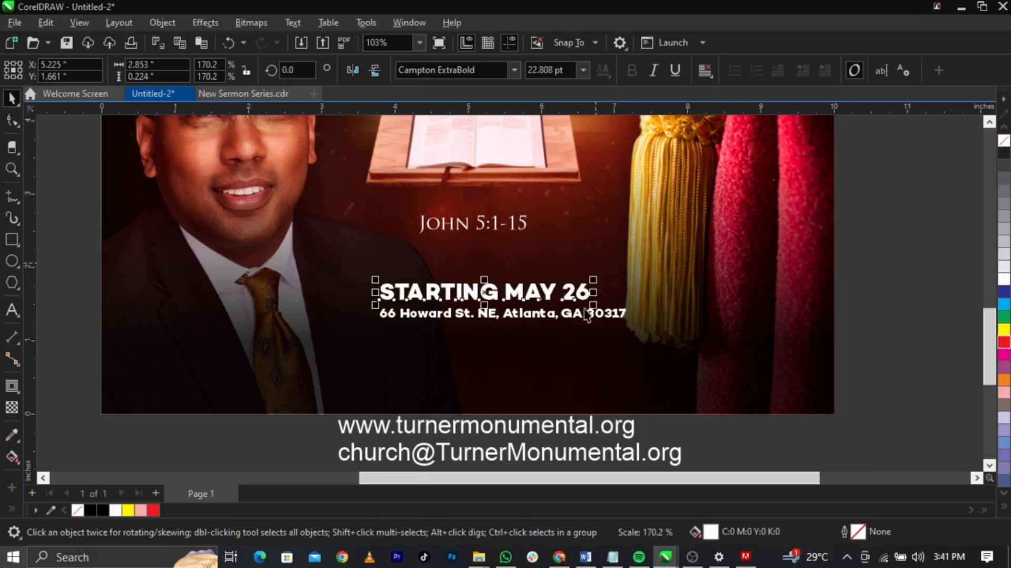
# Center the date and address lines horizontally on each other and on the flyer background.
pyautogui.keyDown('shift'); pyautogui.click(582, 316); pyautogui.keyUp('shift')
pyautogui.press('c')
pyautogui.keyDown('shift'); pyautogui.click(561, 372); pyautogui.keyUp('shift')
pyautogui.press('c')
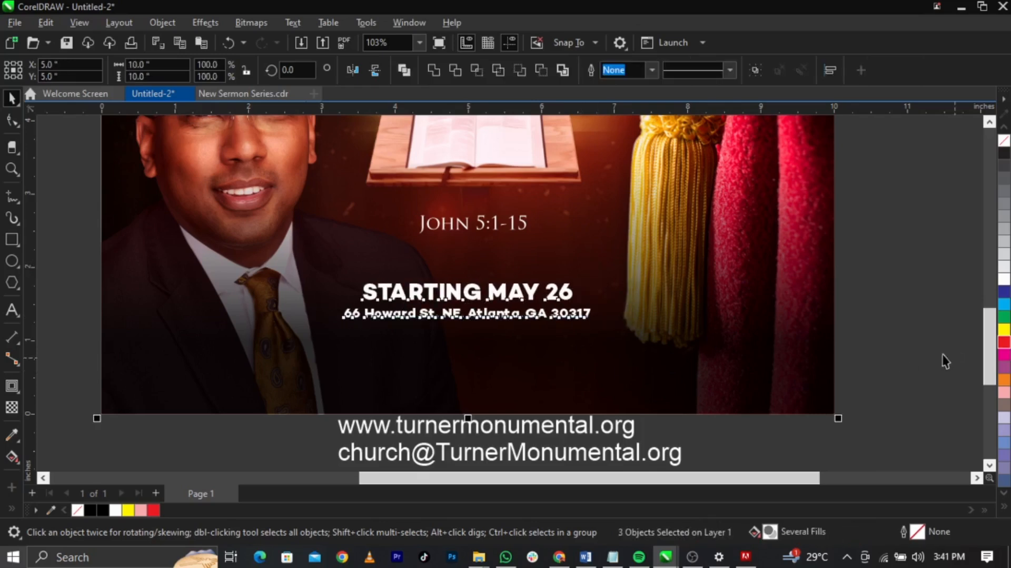
pyautogui.click(921, 345)
# Move the date and address lines together slightly down the flyer.
pyautogui.scroll(3, 574, 321)
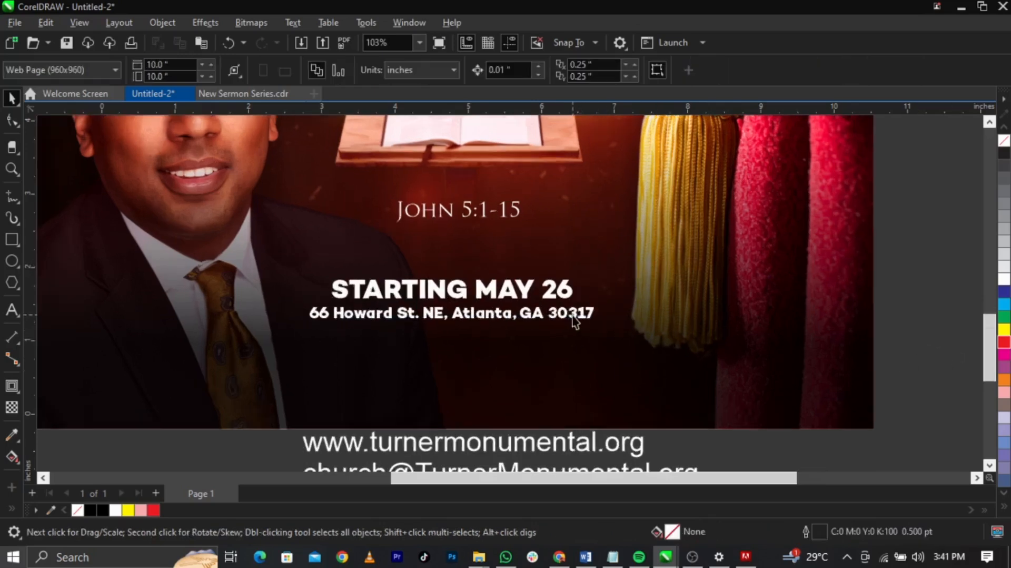
pyautogui.scroll(-3, 562, 308)
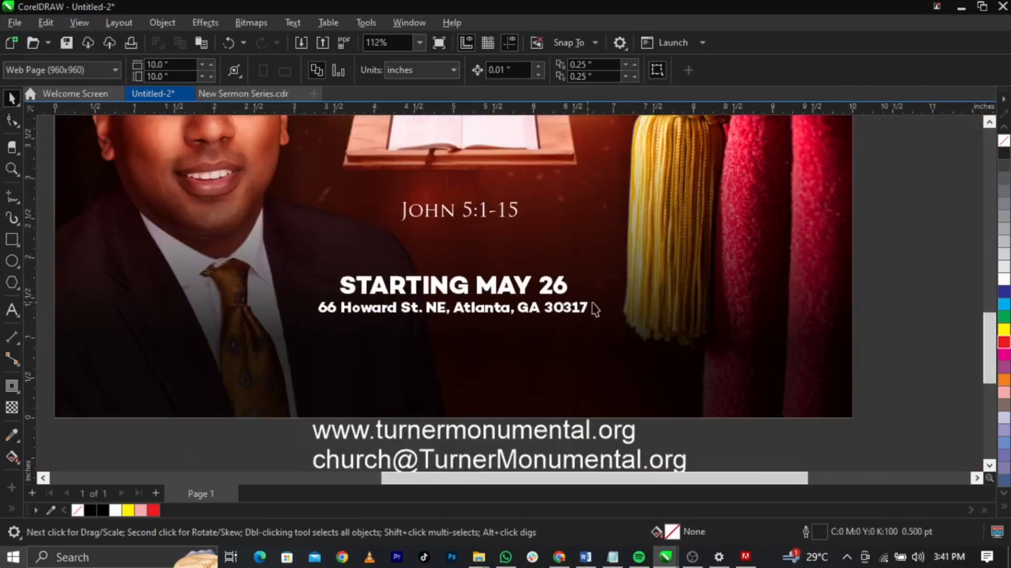
pyautogui.moveTo(890, 245); pyautogui.dragTo(258, 323)
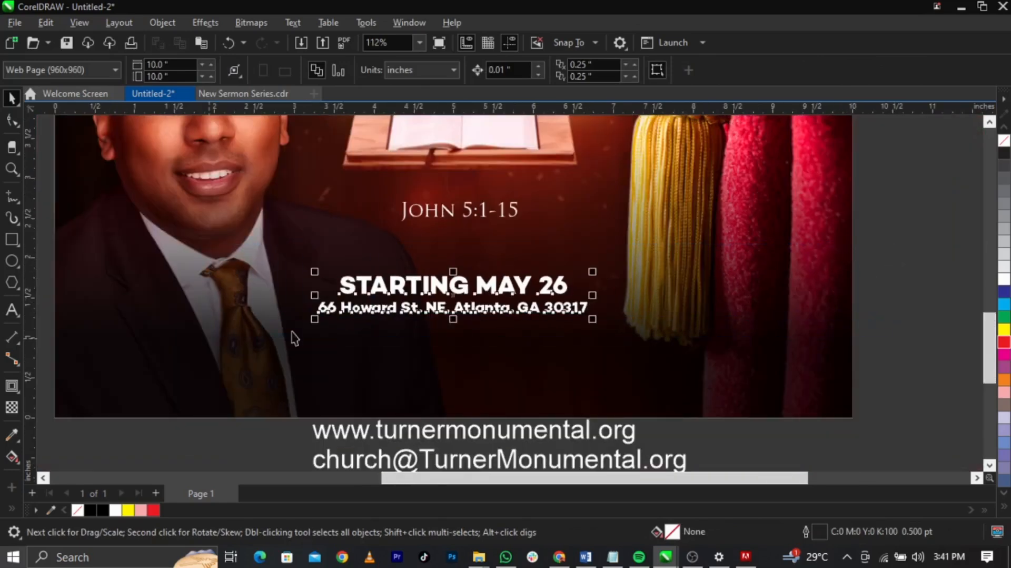
pyautogui.moveTo(500, 309); pyautogui.dragTo(503, 319)
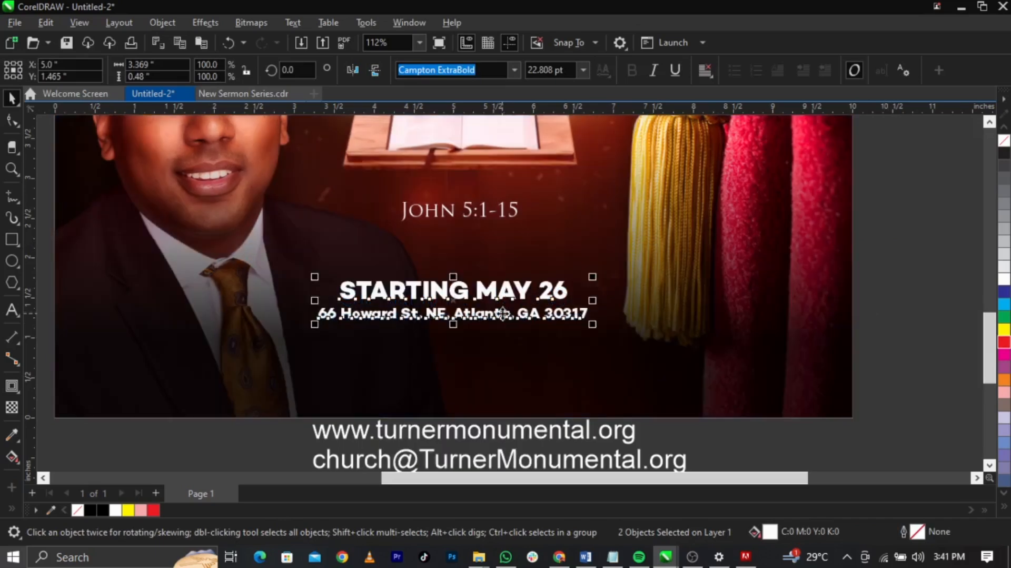
# Join the website and e-mail text into a single line with a wide tab gap between them.
pyautogui.doubleClick(533, 431)
pyautogui.click(314, 462)
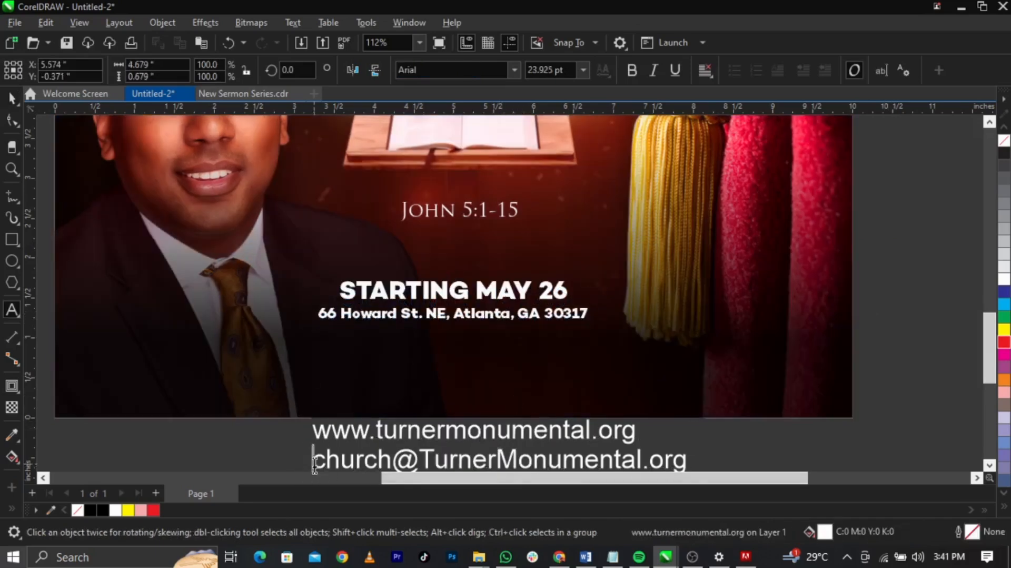
pyautogui.press('BackSpace')
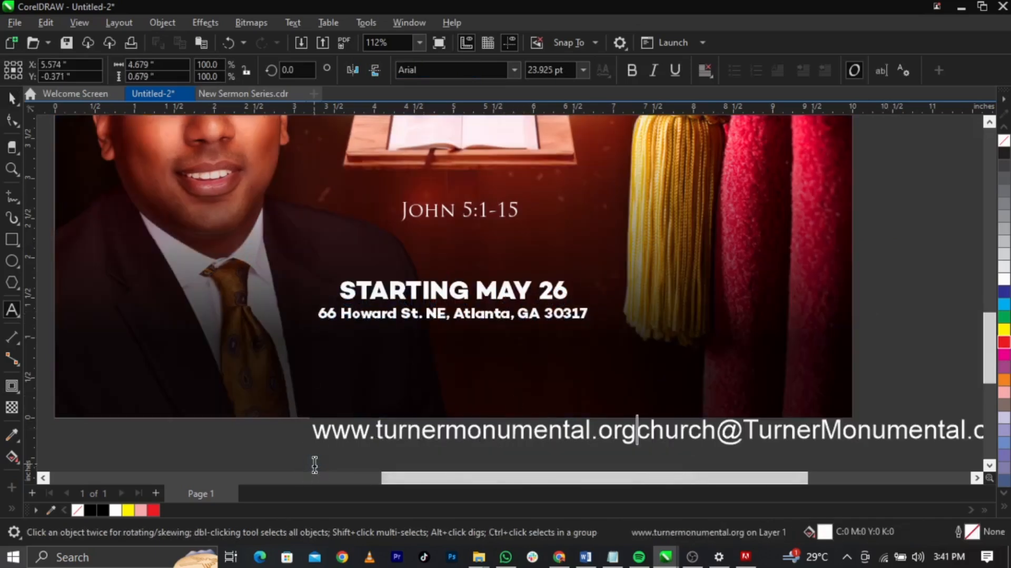
pyautogui.press('Tab')
pyautogui.hotkey('ctrl', 'z')
pyautogui.hotkey('ctrl', 'z')
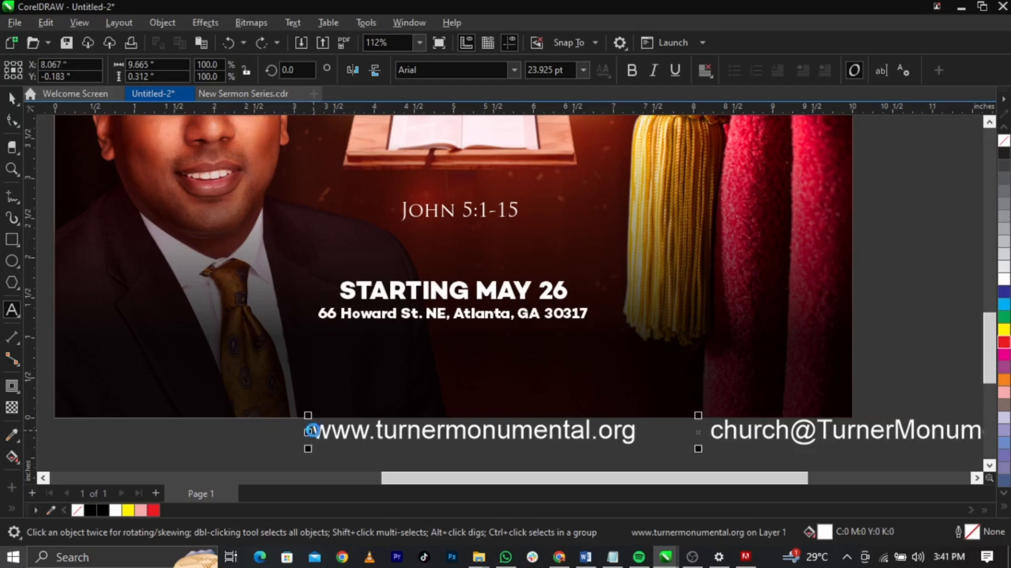
# Set the website and e-mail line in Campton Book, scaled to about 14.6 pt and placed below the address.
pyautogui.moveTo(312, 431); pyautogui.dragTo(313, 282)
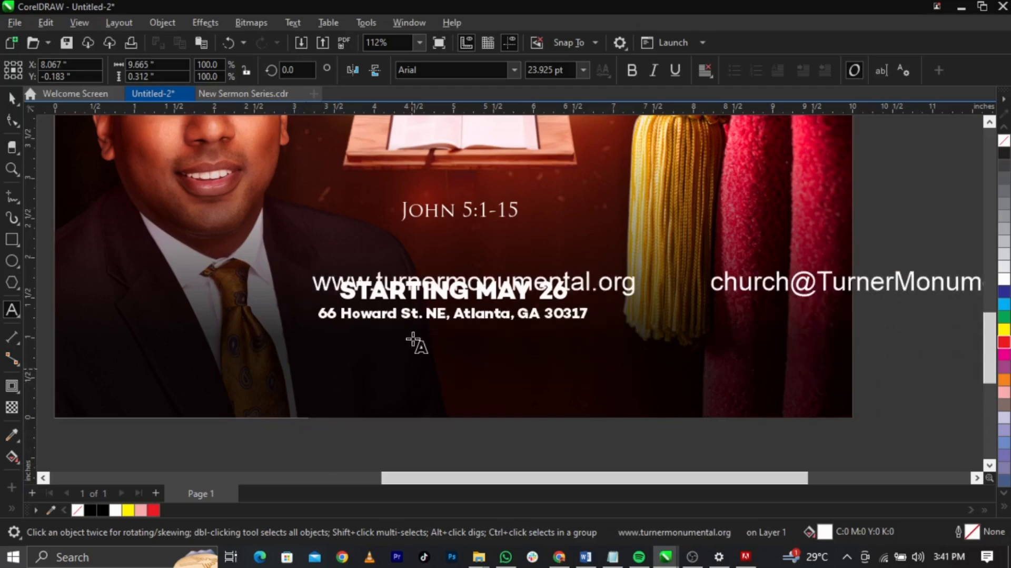
pyautogui.click(514, 70)
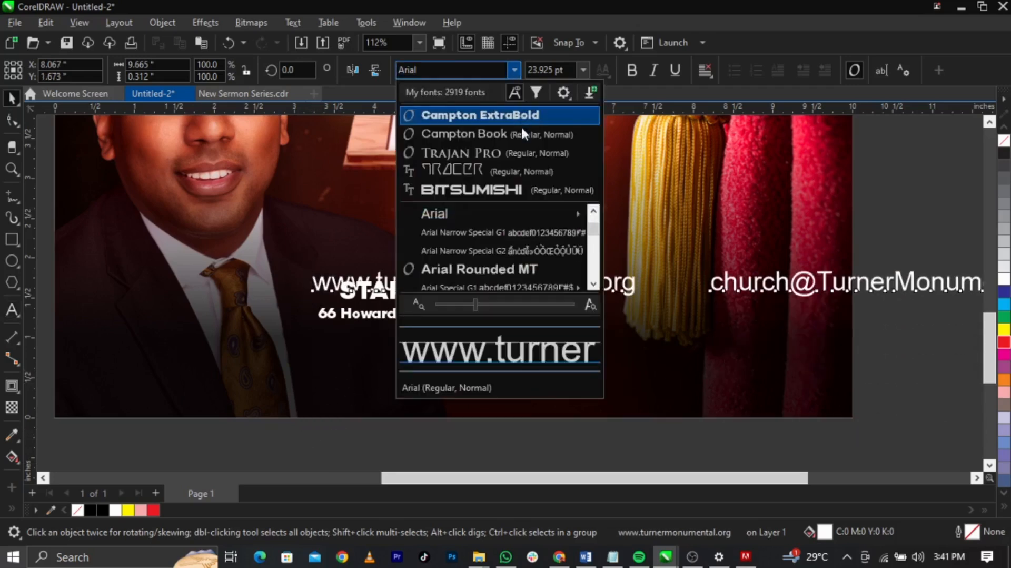
pyautogui.press('Escape')
pyautogui.moveTo(603, 282); pyautogui.dragTo(372, 362)
pyautogui.moveTo(78, 368); pyautogui.dragTo(235, 386)
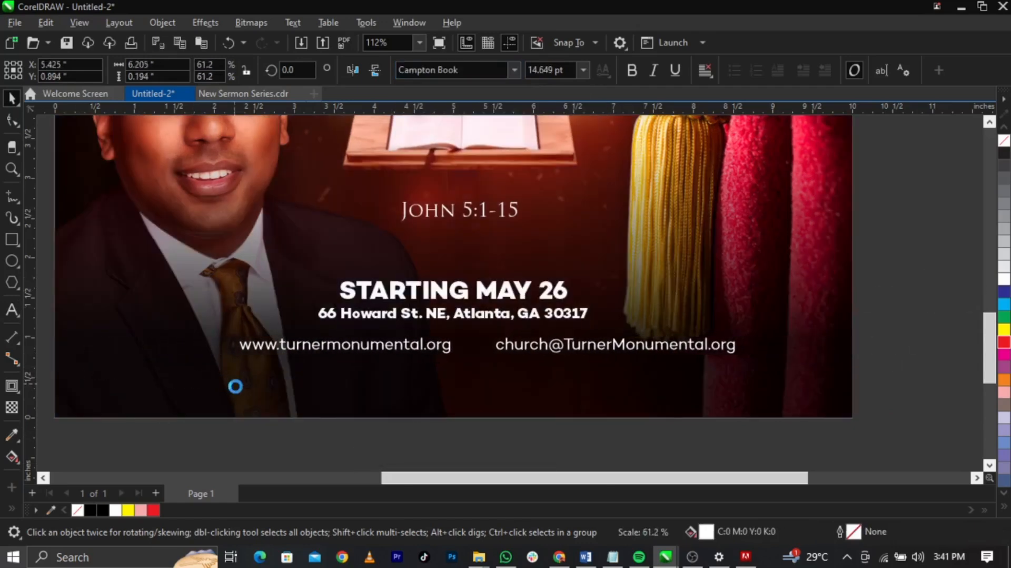
# Center the website and e-mail line horizontally under the address line.
pyautogui.keyDown('shift'); pyautogui.click(532, 315); pyautogui.keyUp('shift')
pyautogui.press('c')
pyautogui.click(896, 255)
# Move the date, address and contact lines lower on the flyer, and shift the "John 5:1-15" text down above them.
pyautogui.moveTo(914, 241); pyautogui.dragTo(127, 413)
pyautogui.moveTo(478, 348)
pyautogui.mouseDown()
pyautogui.moveTo(485, 371)
pyautogui.moveTo(486, 356)
pyautogui.mouseUp()
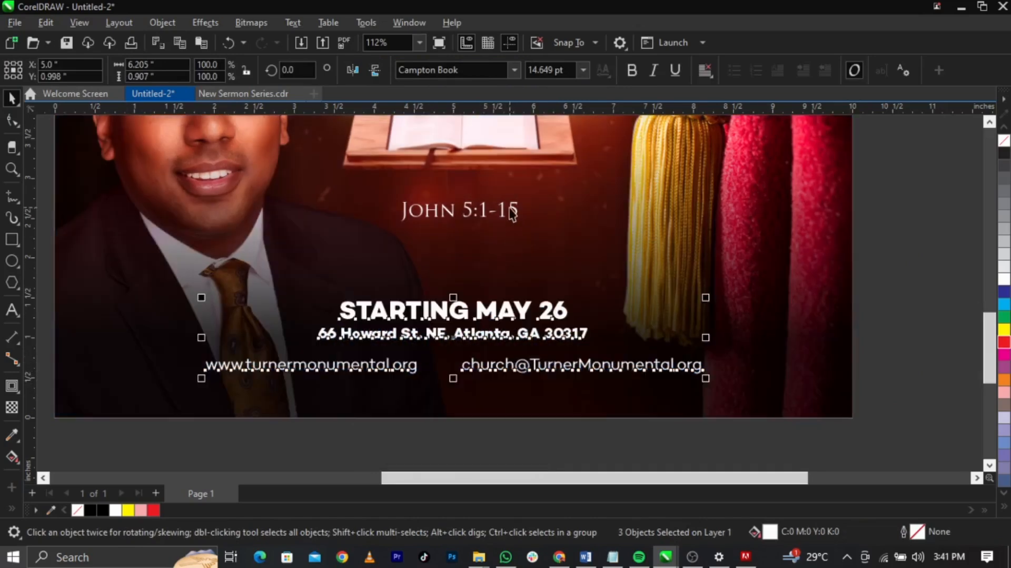
pyautogui.moveTo(515, 210); pyautogui.dragTo(515, 229)
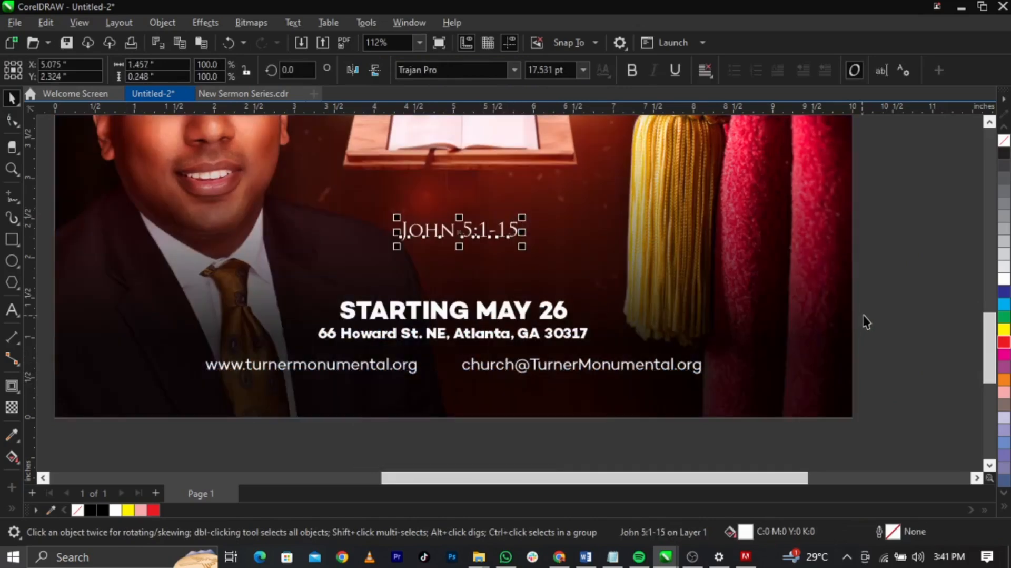
pyautogui.press('Escape')
# Arrange the globe, mail and location pin icons beside the flyer's left edge.
pyautogui.scroll(-4, 342, 388)
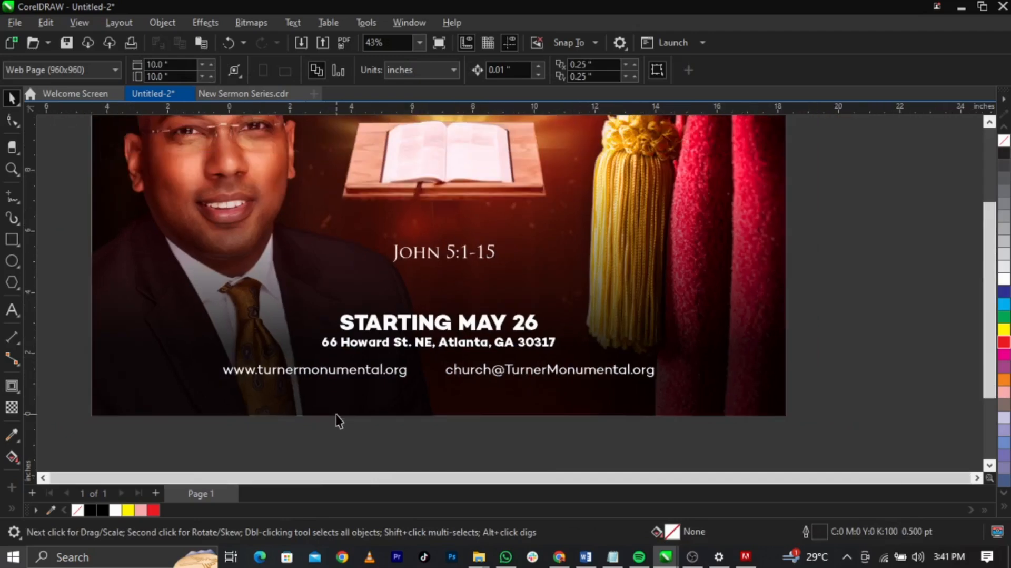
pyautogui.moveTo(181, 296); pyautogui.dragTo(549, 353)
pyautogui.moveTo(175, 384); pyautogui.dragTo(230, 405)
pyautogui.moveTo(83, 353); pyautogui.dragTo(223, 368)
pyautogui.press('F2')
pyautogui.moveTo(143, 337); pyautogui.dragTo(536, 423)
pyautogui.click(508, 422)
pyautogui.moveTo(252, 260); pyautogui.dragTo(232, 213)
# Convert the globe icon to a 300 dpi RGB bitmap with anti-aliasing and a transparent background.
pyautogui.click(251, 22)
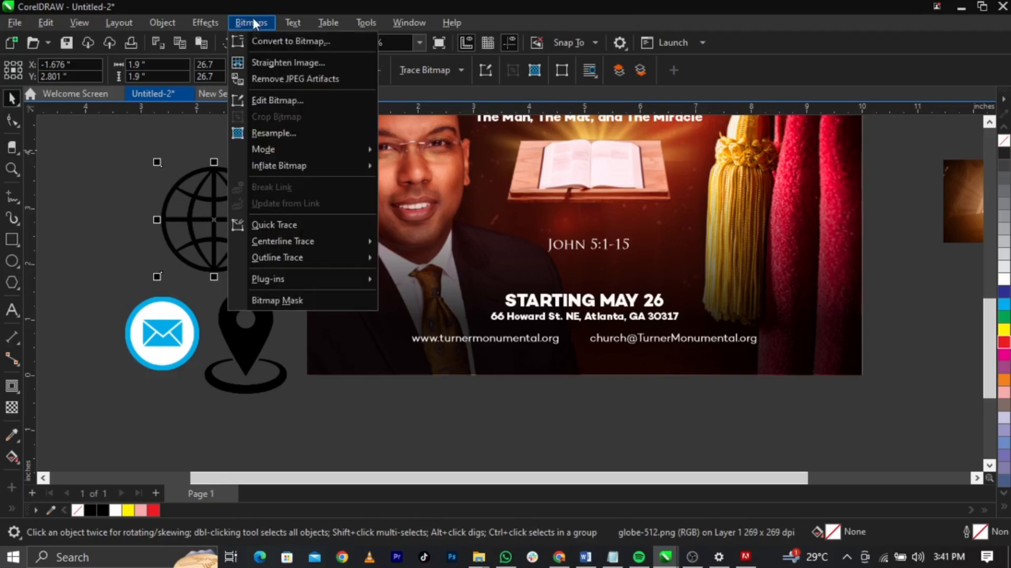
pyautogui.click(269, 38)
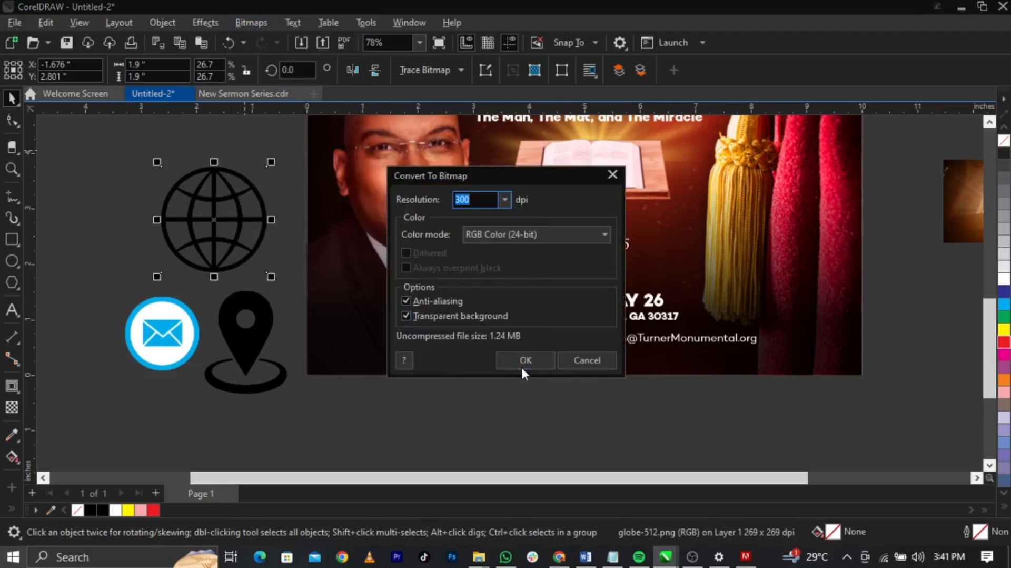
pyautogui.click(520, 365)
# Convert the globe bitmap to 1-bit black and white using the Line Art method with a threshold of 151.
pyautogui.click(249, 27)
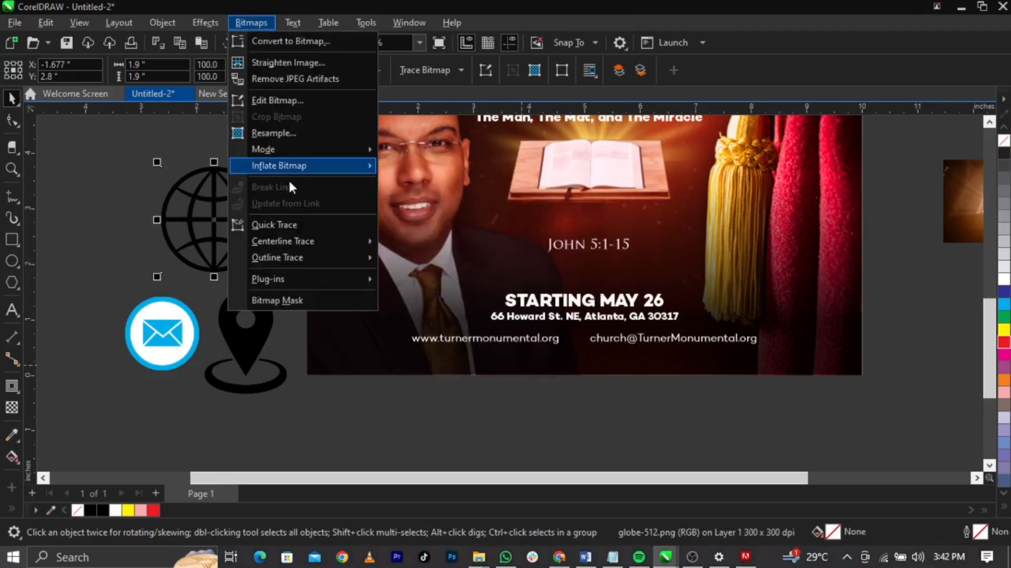
pyautogui.moveTo(289, 153)
pyautogui.click(428, 150)
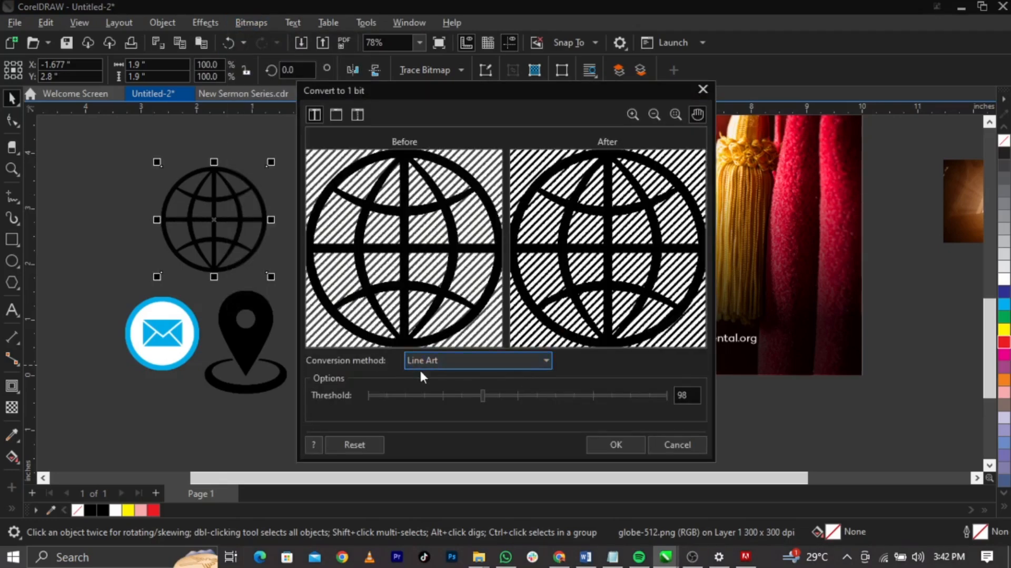
pyautogui.click(434, 362)
pyautogui.click(439, 378)
pyautogui.moveTo(542, 395); pyautogui.dragTo(575, 396)
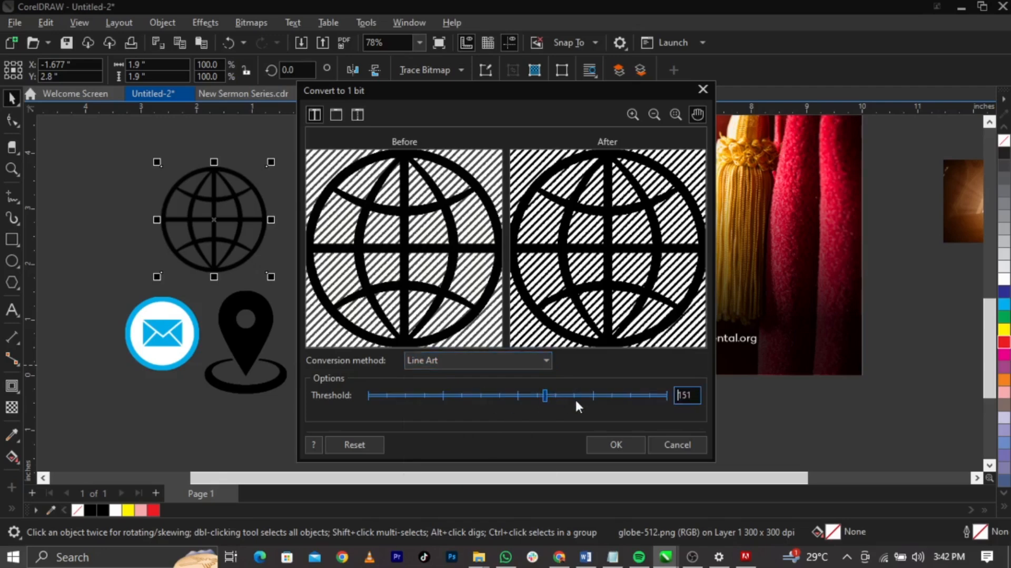
pyautogui.click(625, 443)
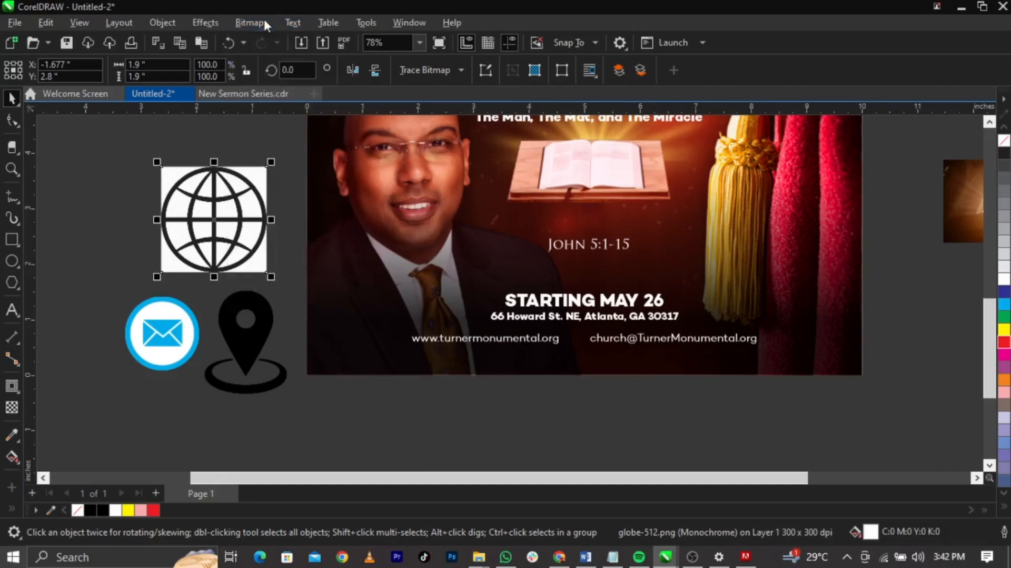
# Outline-trace the globe bitmap as line art with the background color removed automatically.
pyautogui.click(406, 69)
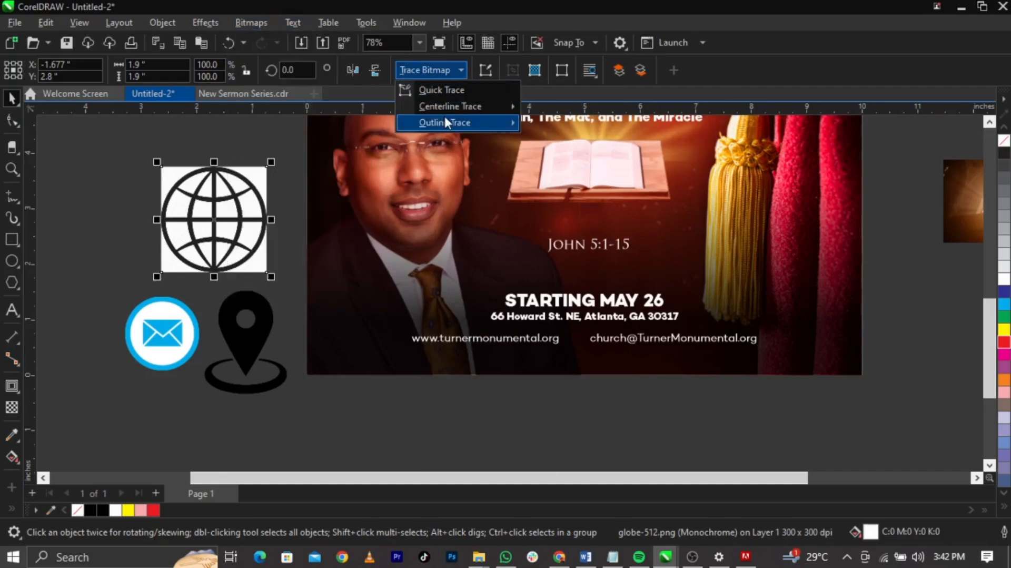
pyautogui.moveTo(446, 121)
pyautogui.click(539, 126)
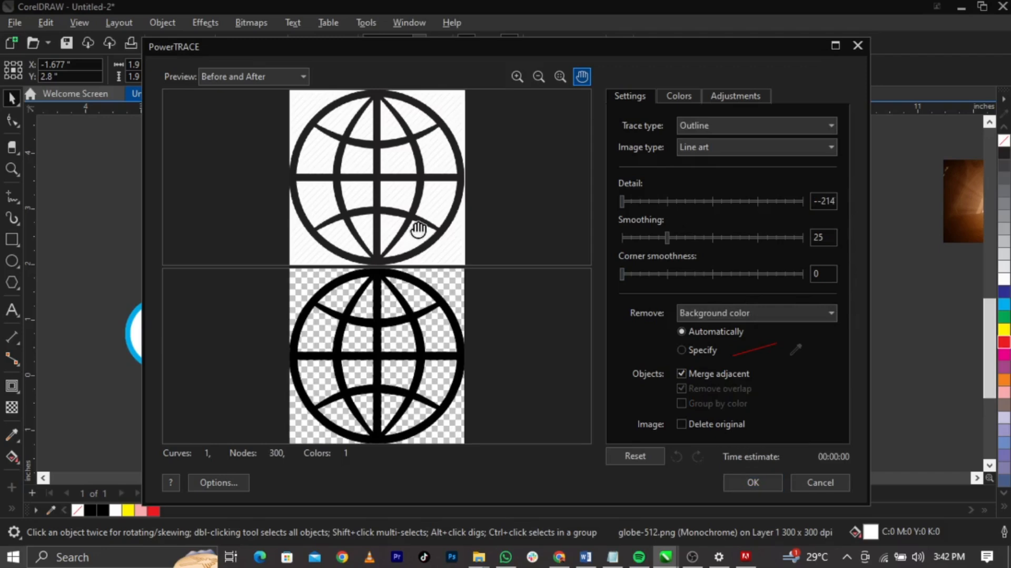
pyautogui.click(758, 482)
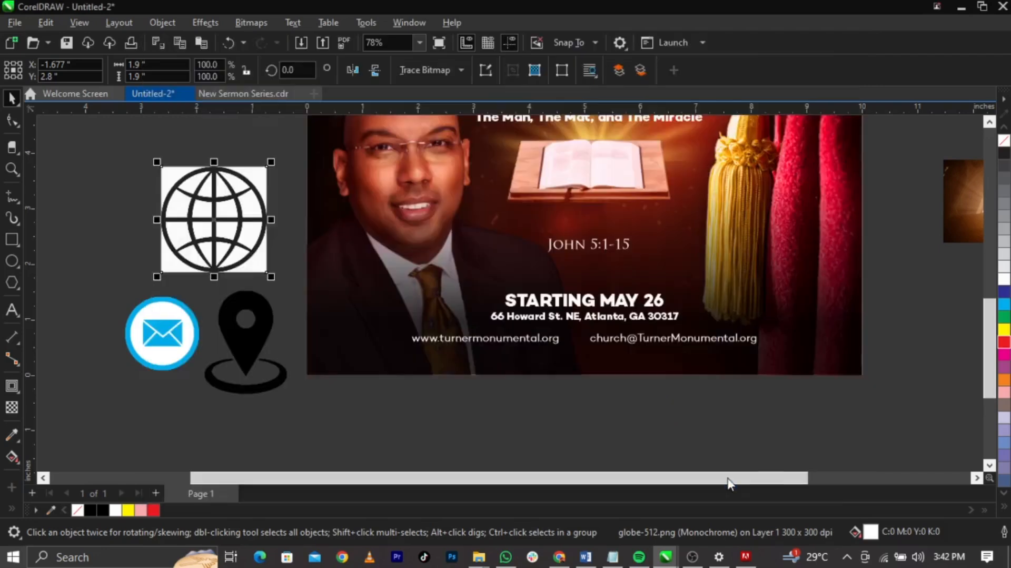
# Move the traced globe off the original bitmap and delete the bitmap.
pyautogui.click(293, 294)
pyautogui.click(265, 238)
pyautogui.moveTo(265, 238); pyautogui.dragTo(178, 208)
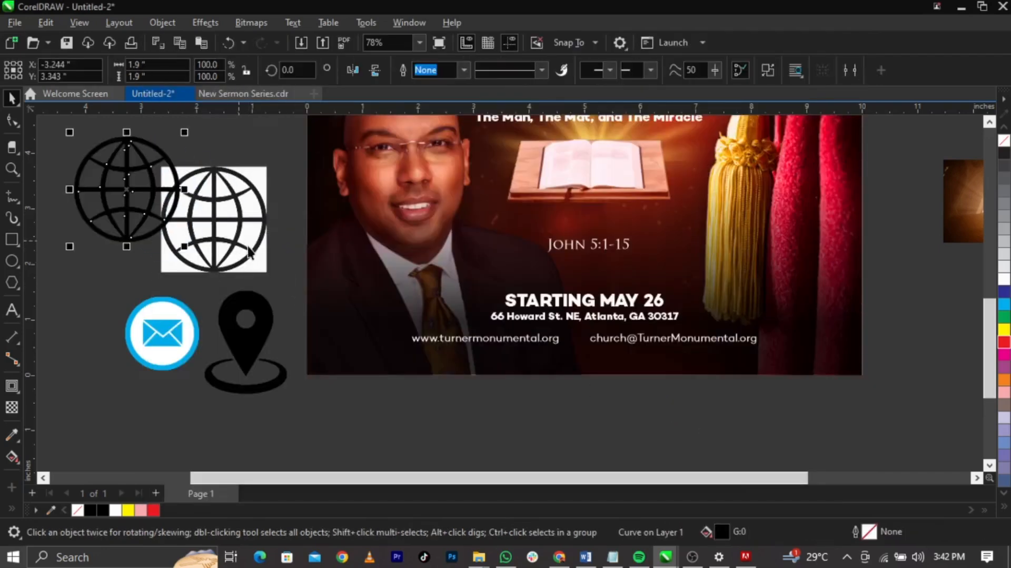
pyautogui.click(253, 238)
pyautogui.press('Delete')
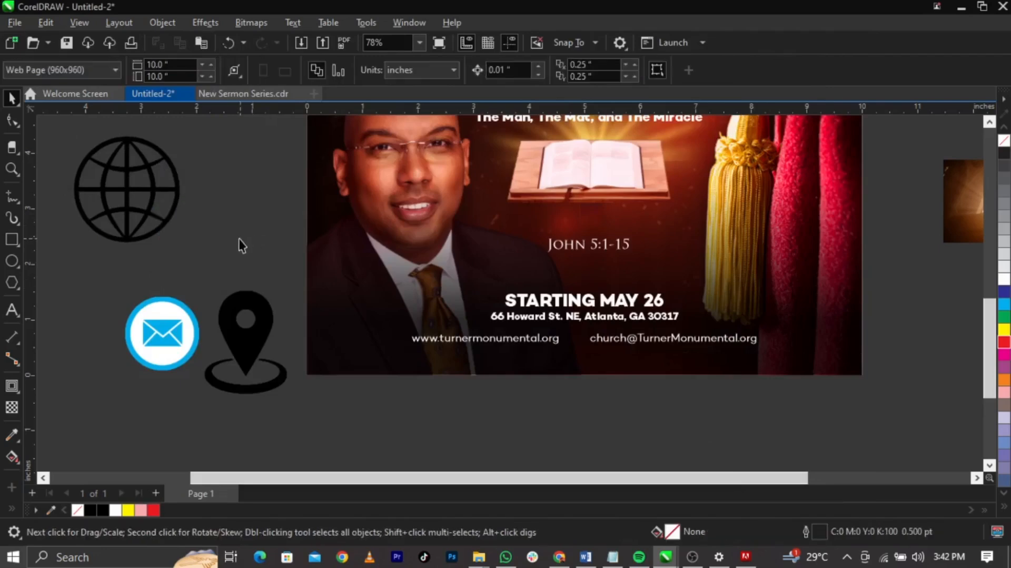
# Move the location pin icon up and fill the traced globe with white after trying several other colors.
pyautogui.click(215, 306)
pyautogui.moveTo(215, 306); pyautogui.dragTo(235, 238)
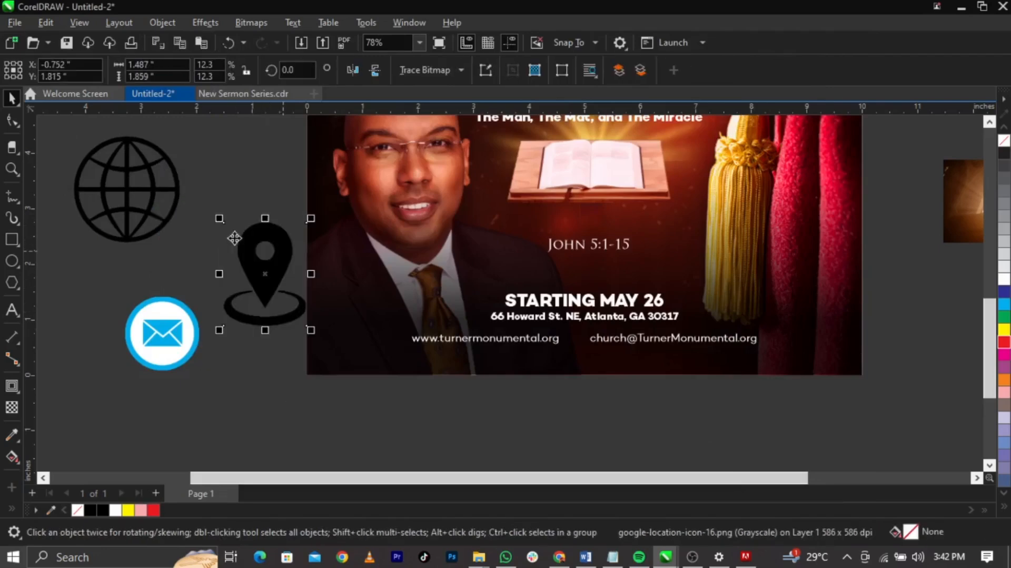
pyautogui.click(180, 177)
pyautogui.click(1004, 282)
pyautogui.click(1004, 304)
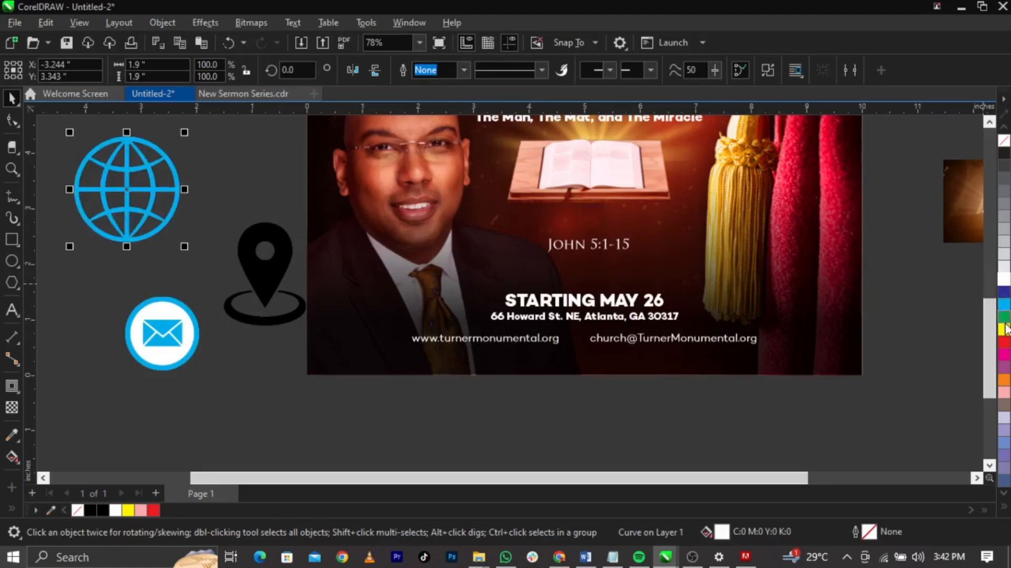
pyautogui.click(1004, 316)
pyautogui.click(1005, 342)
pyautogui.click(1004, 354)
pyautogui.click(1004, 279)
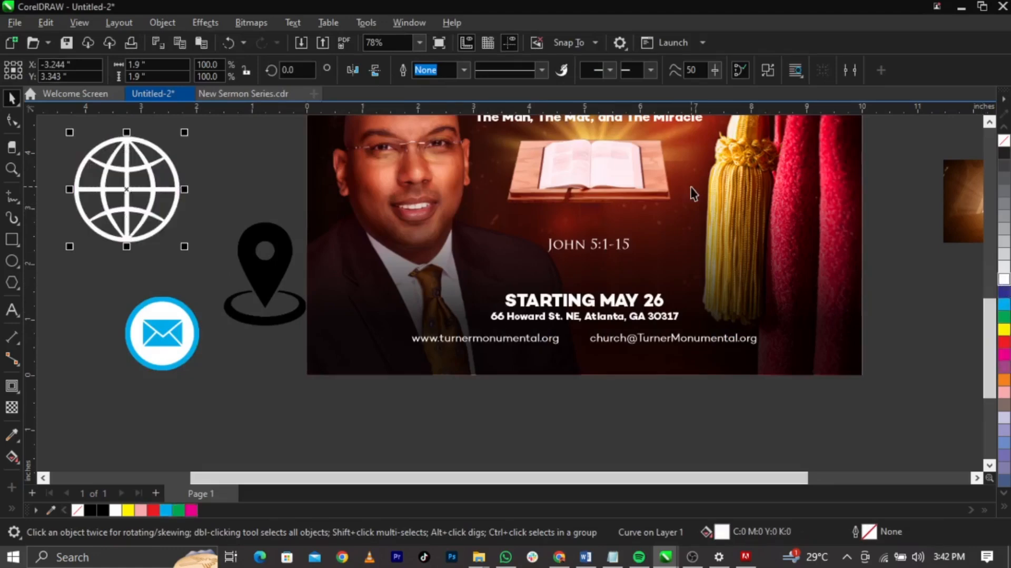
# Move the location pin beside the globe and convert it to a 300 dpi RGB bitmap with a transparent background.
pyautogui.click(278, 247)
pyautogui.moveTo(278, 248); pyautogui.dragTo(265, 215)
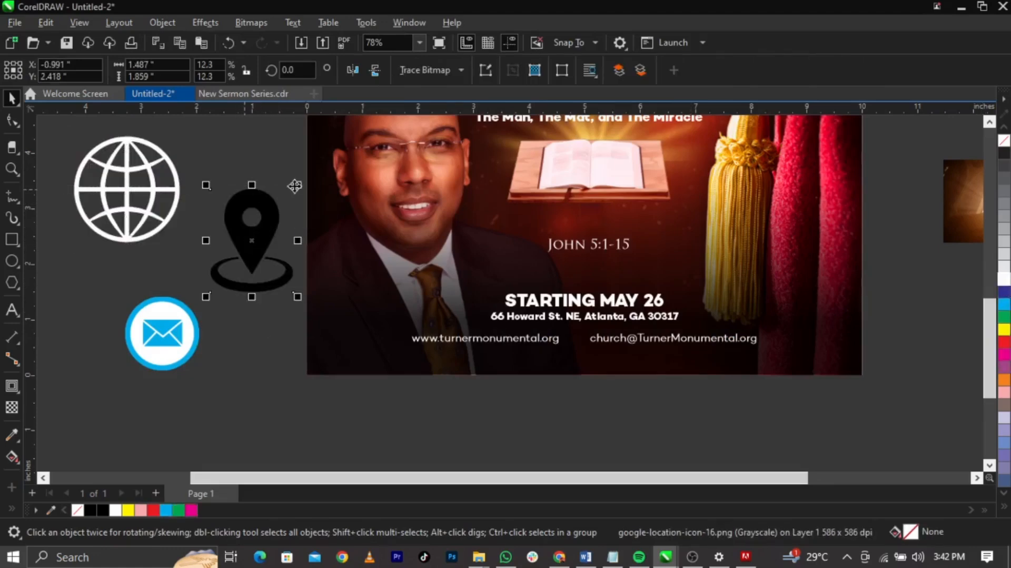
pyautogui.click(255, 23)
pyautogui.click(287, 44)
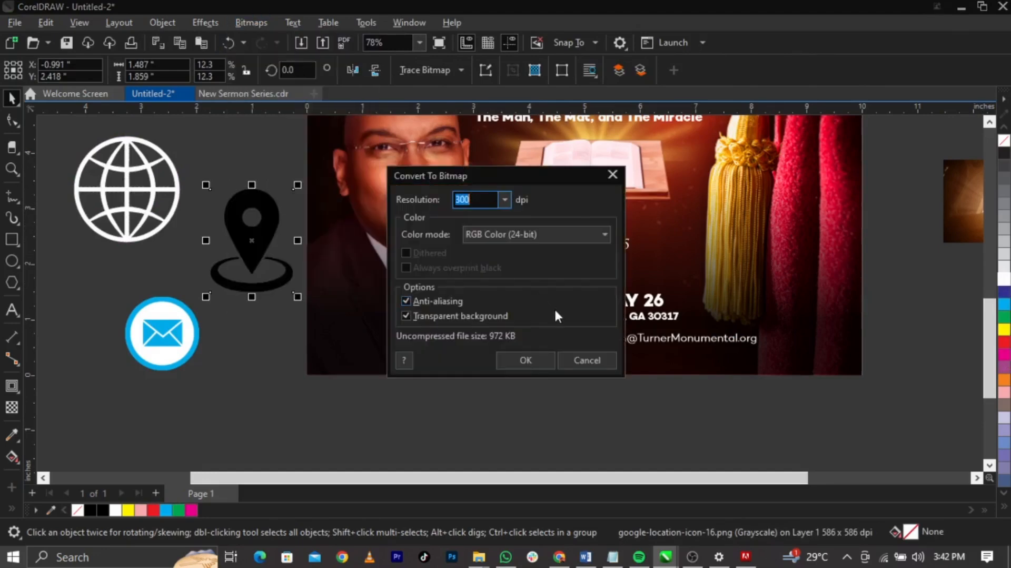
pyautogui.click(532, 361)
# Convert the location pin bitmap to black and white (1-bit) with the Line Art conversion method.
pyautogui.click(254, 27)
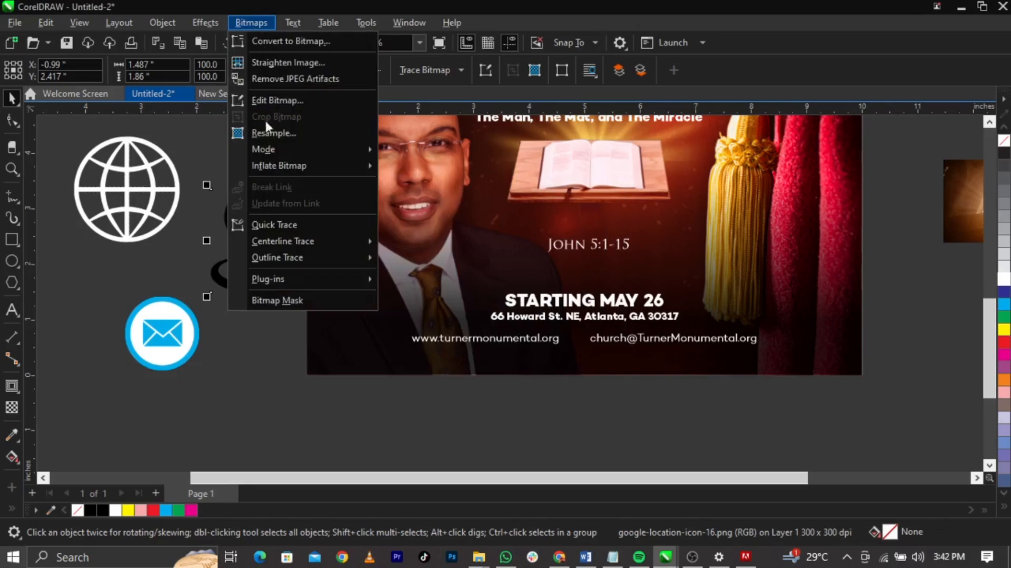
pyautogui.moveTo(277, 149)
pyautogui.click(397, 152)
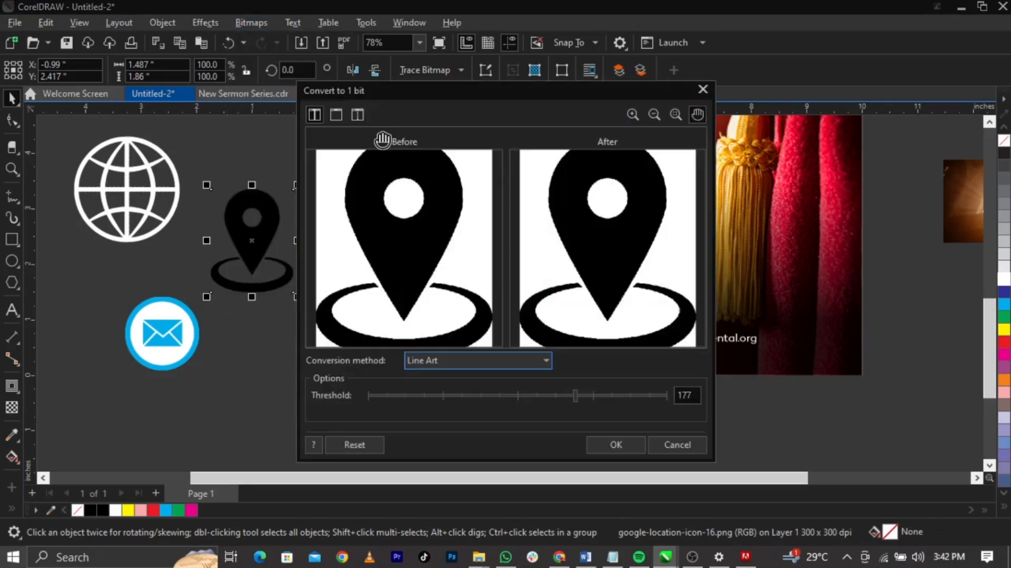
pyautogui.click(604, 436)
# Outline-trace the location pin bitmap as line art with the background color removed automatically.
pyautogui.click(435, 73)
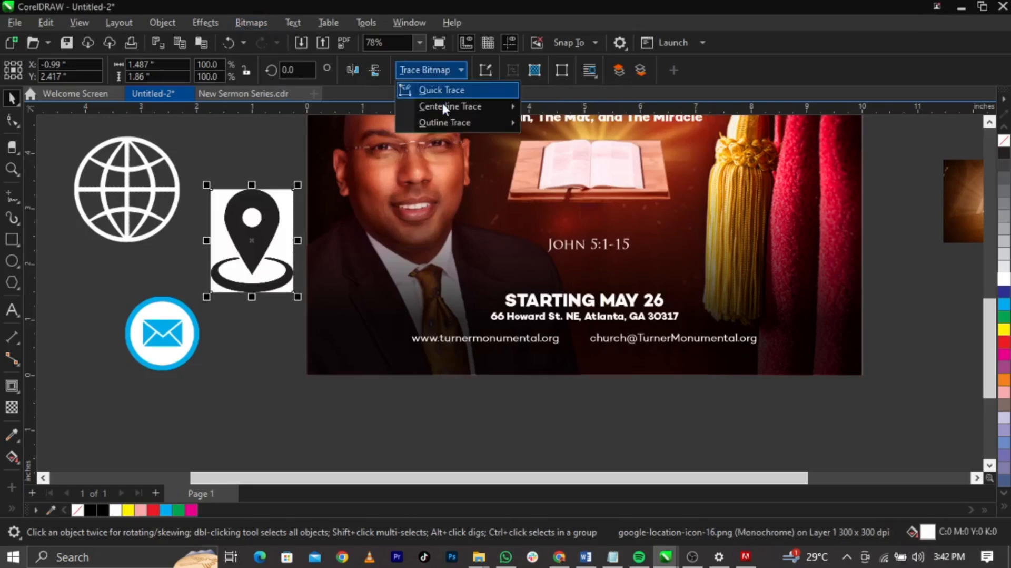
pyautogui.moveTo(448, 119)
pyautogui.click(553, 129)
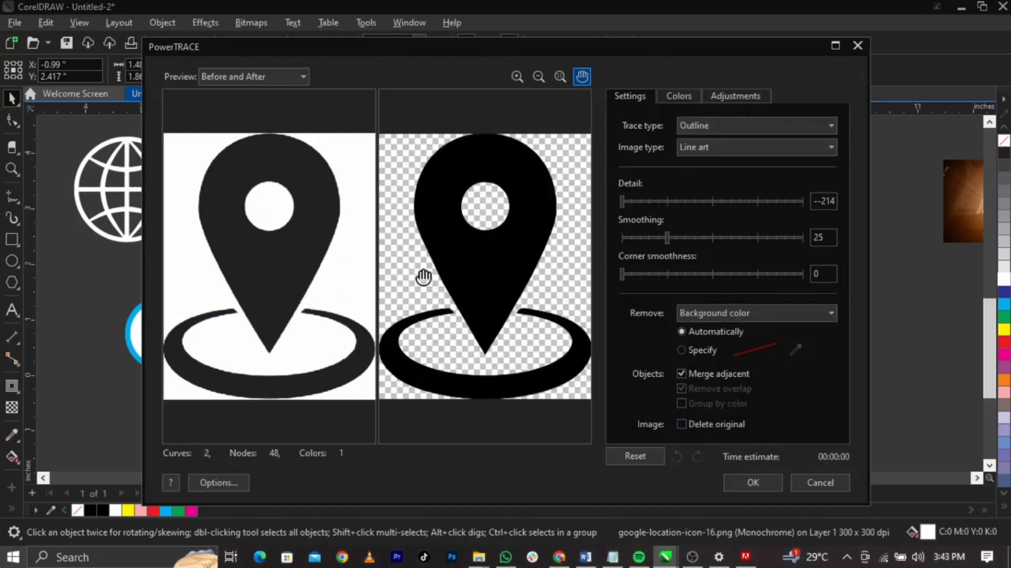
pyautogui.click(758, 480)
# Move the traced location pin off its source bitmap and delete the bitmap.
pyautogui.moveTo(259, 248); pyautogui.dragTo(239, 166)
pyautogui.click(258, 268)
pyautogui.press('Delete')
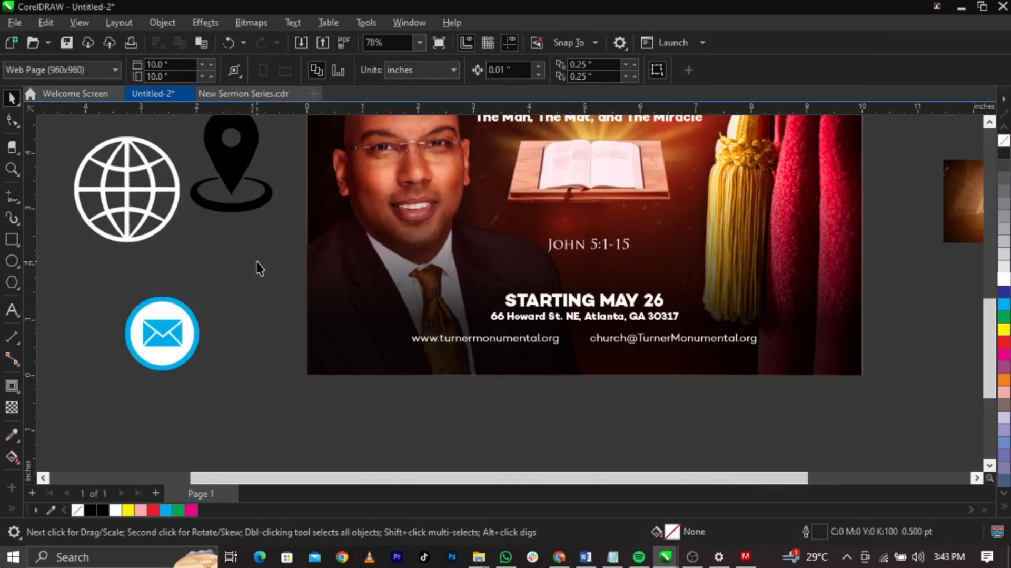
# Convert the blue email icon bitmap to black and white (1-bit).
pyautogui.click(141, 356)
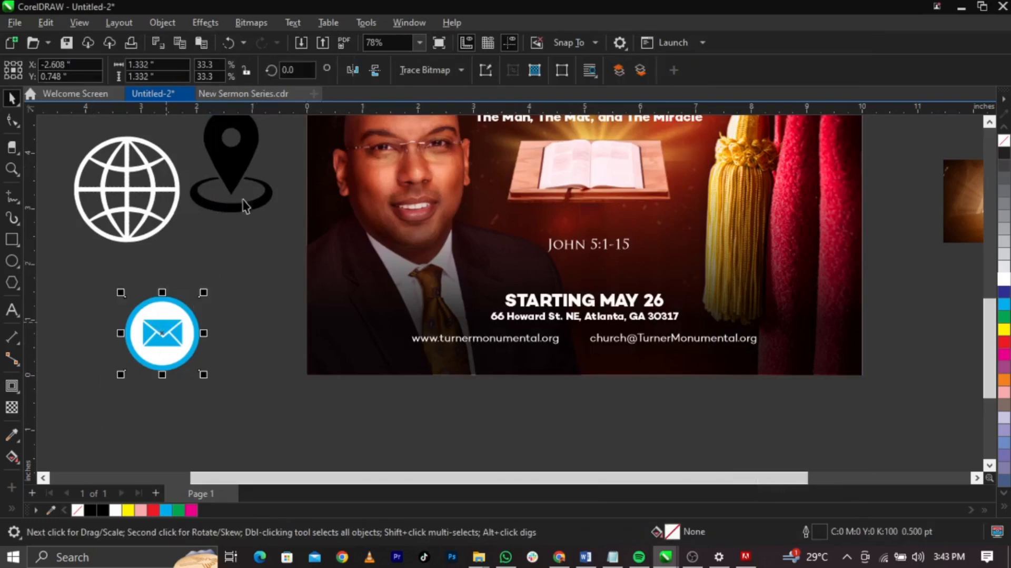
pyautogui.click(252, 22)
pyautogui.moveTo(308, 150)
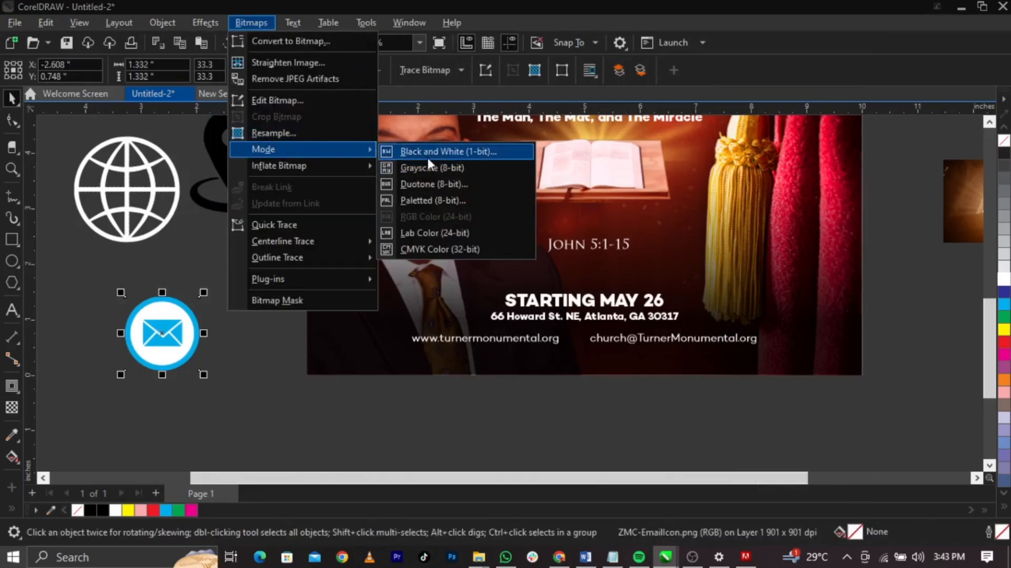
pyautogui.click(428, 153)
pyautogui.click(616, 443)
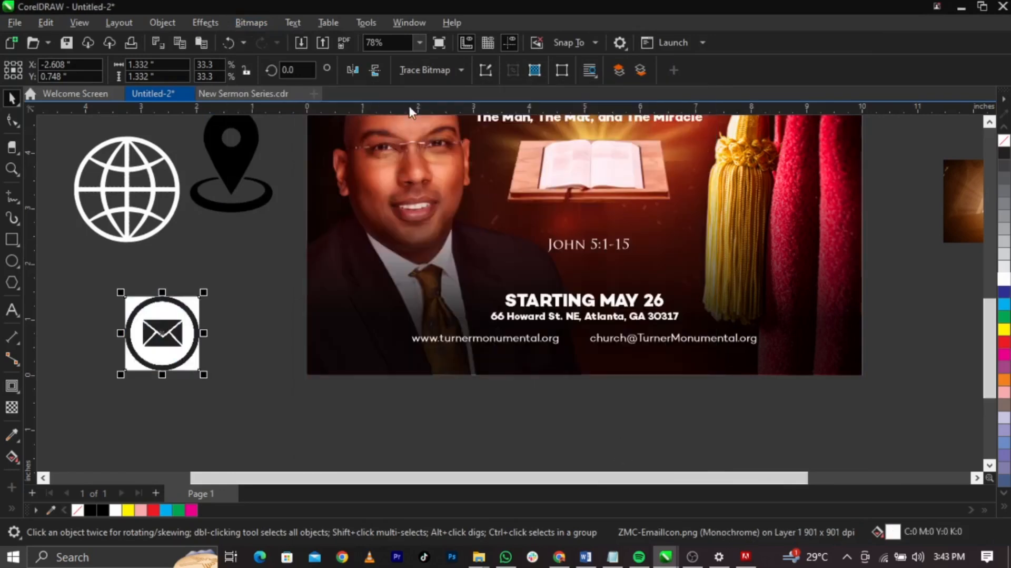
# Outline-trace the email icon bitmap as line art with automatic background removal.
pyautogui.click(423, 74)
pyautogui.moveTo(448, 122)
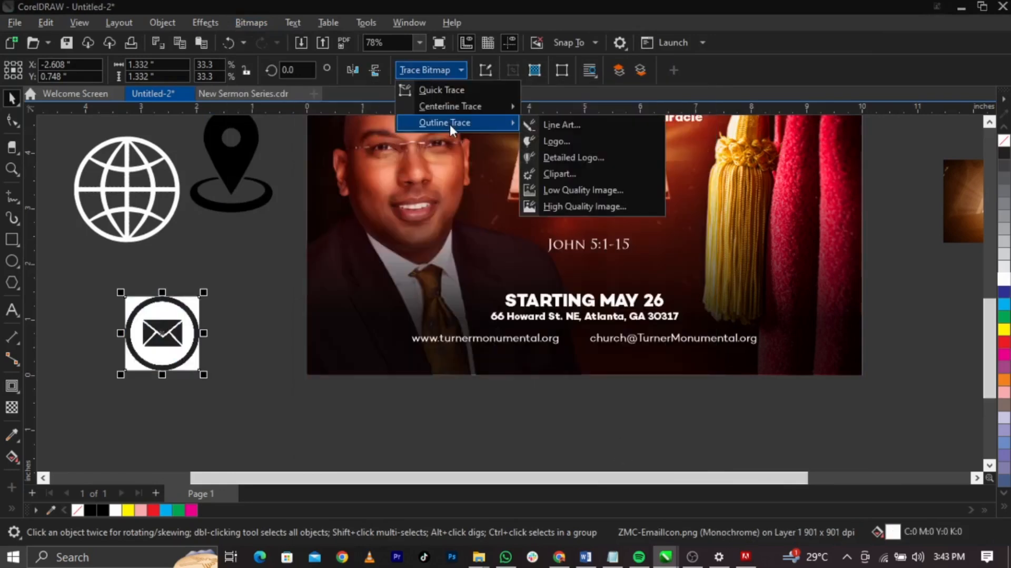
pyautogui.click(555, 121)
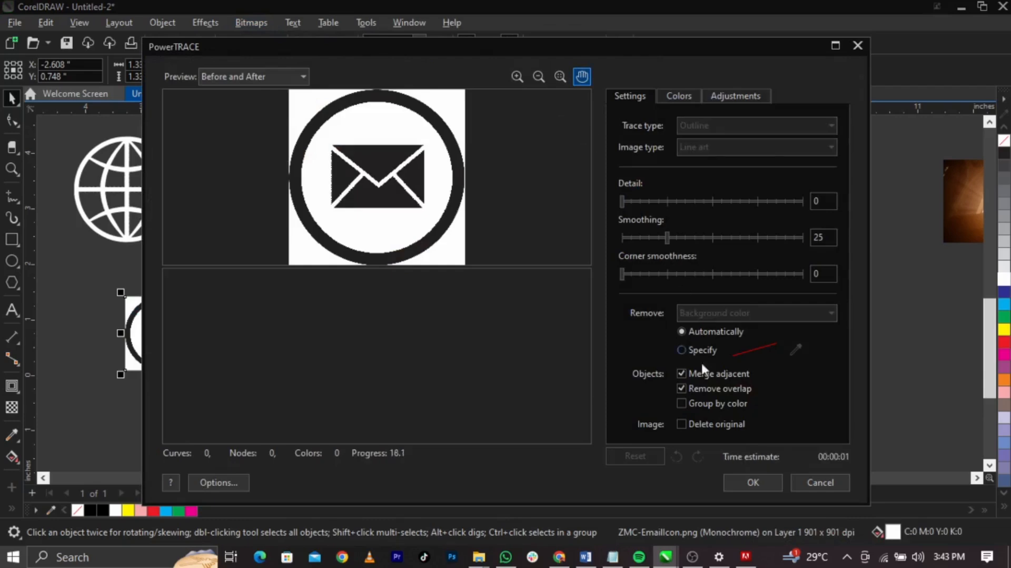
pyautogui.click(754, 483)
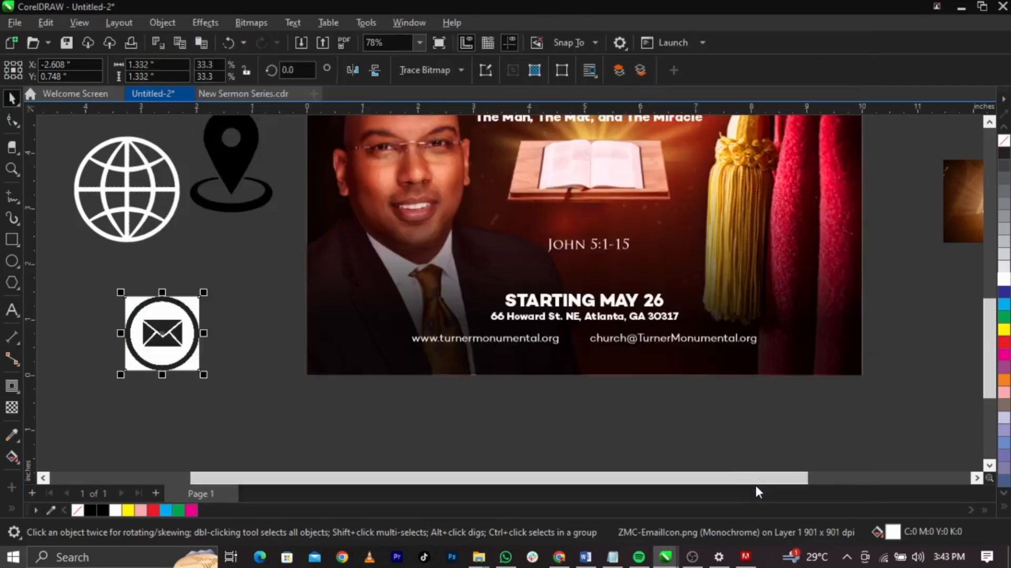
# Separate the traced email icon from its source bitmap and delete the bitmap.
pyautogui.scroll(4, 164, 374)
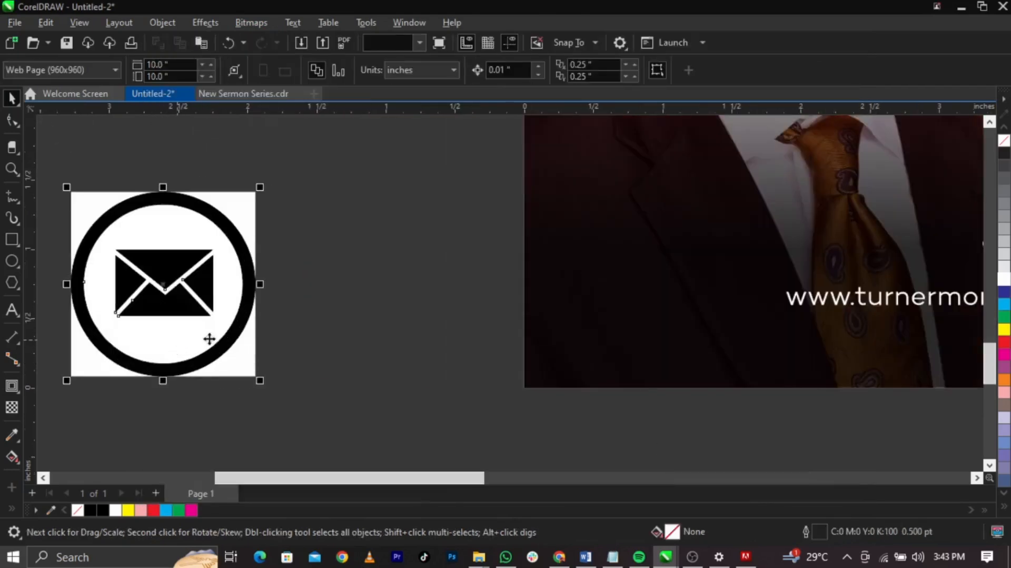
pyautogui.click(233, 310)
pyautogui.press('Delete')
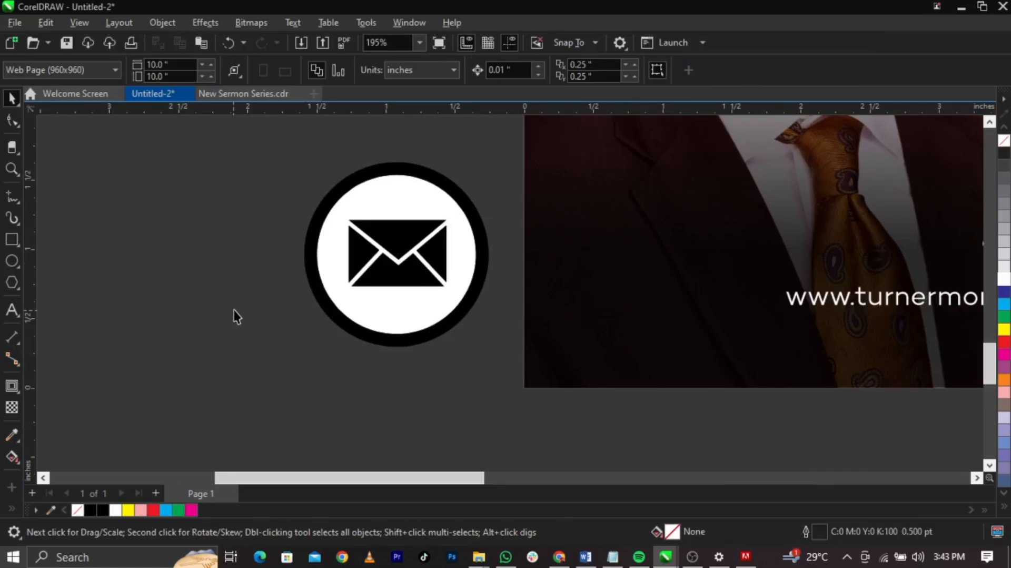
# Delete the white circle and the black outer ring from the traced email icon, keeping only the envelope.
pyautogui.click(425, 307)
pyautogui.keyDown('ctrl'); pyautogui.click(425, 309); pyautogui.keyUp('ctrl')
pyautogui.press('Delete')
pyautogui.click(451, 331)
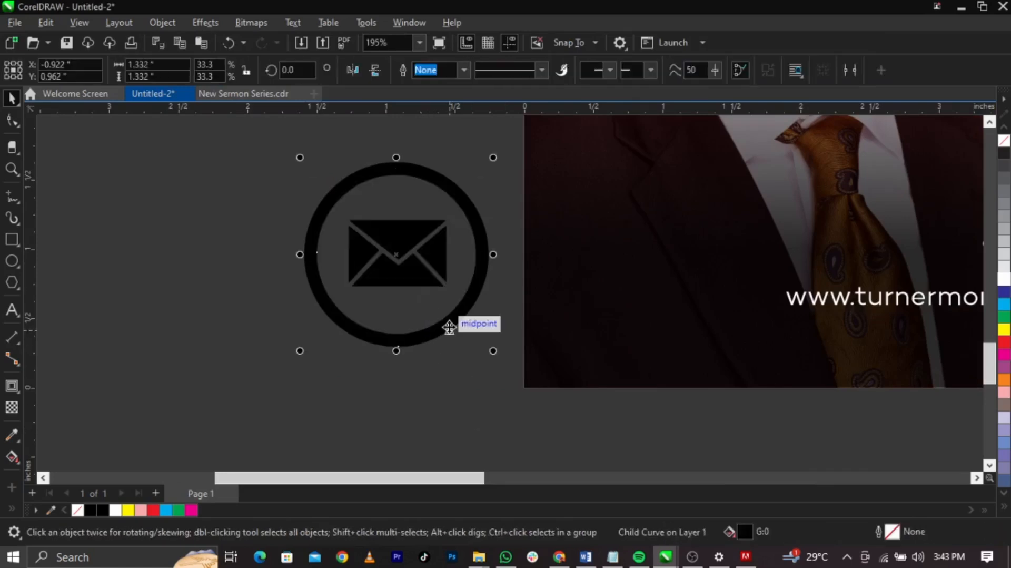
pyautogui.keyDown('ctrl'); pyautogui.click(447, 329); pyautogui.keyUp('ctrl')
pyautogui.press('Delete')
# Fill the envelope with white, shrink it to about 0.21 in wide and place it near the website text.
pyautogui.click(440, 281)
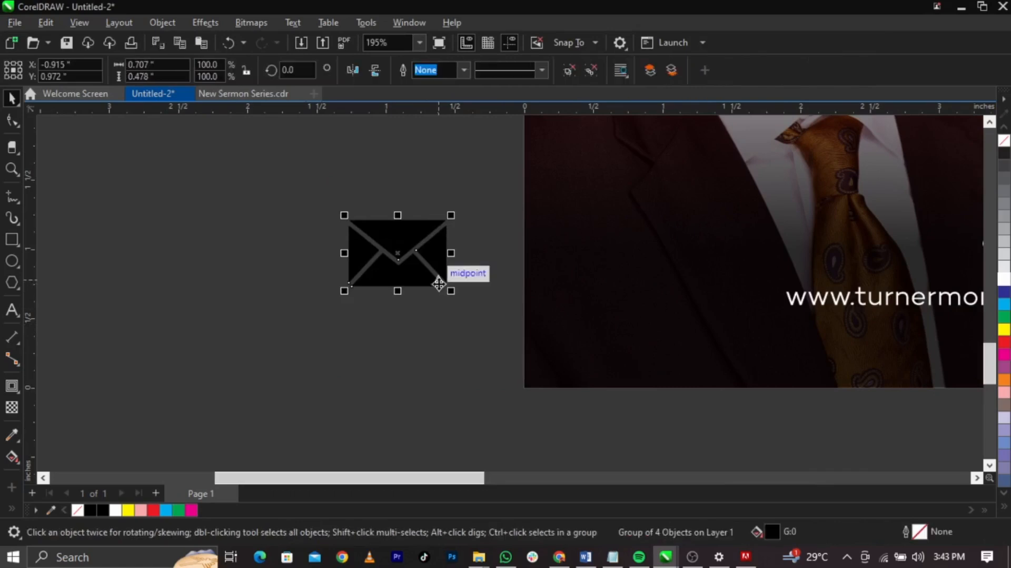
pyautogui.click(1005, 280)
pyautogui.moveTo(450, 290); pyautogui.dragTo(762, 301)
# Move the envelope icon directly in front of the church email text and line it up with that text.
pyautogui.scroll(-5, 316, 379)
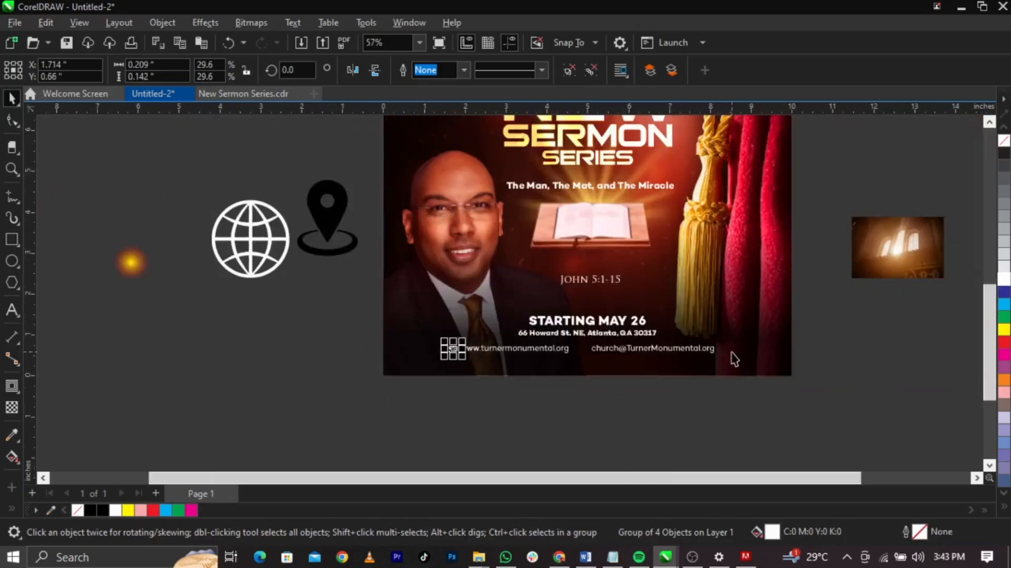
pyautogui.scroll(1, 734, 360)
pyautogui.scroll(2, 480, 367)
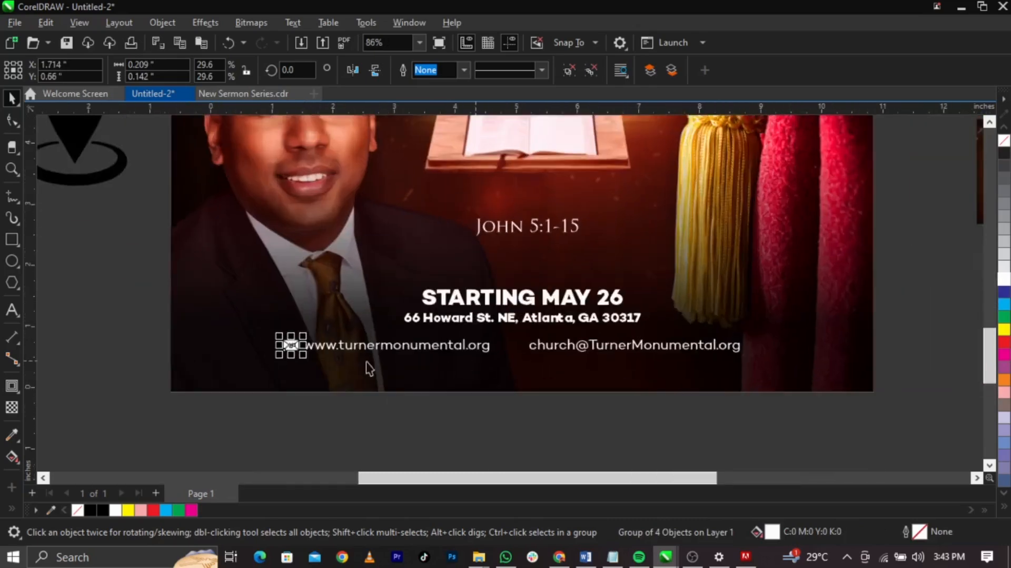
pyautogui.moveTo(216, 354); pyautogui.dragTo(564, 343)
pyautogui.scroll(3, 548, 358)
pyautogui.keyDown('shift'); pyautogui.click(606, 343); pyautogui.keyUp('shift')
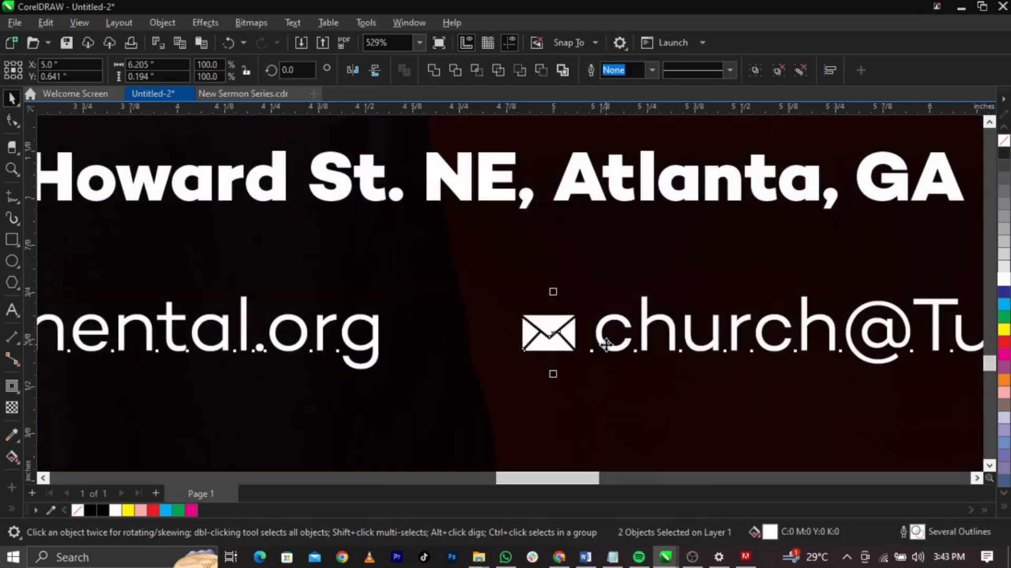
pyautogui.scroll(-4, 782, 371)
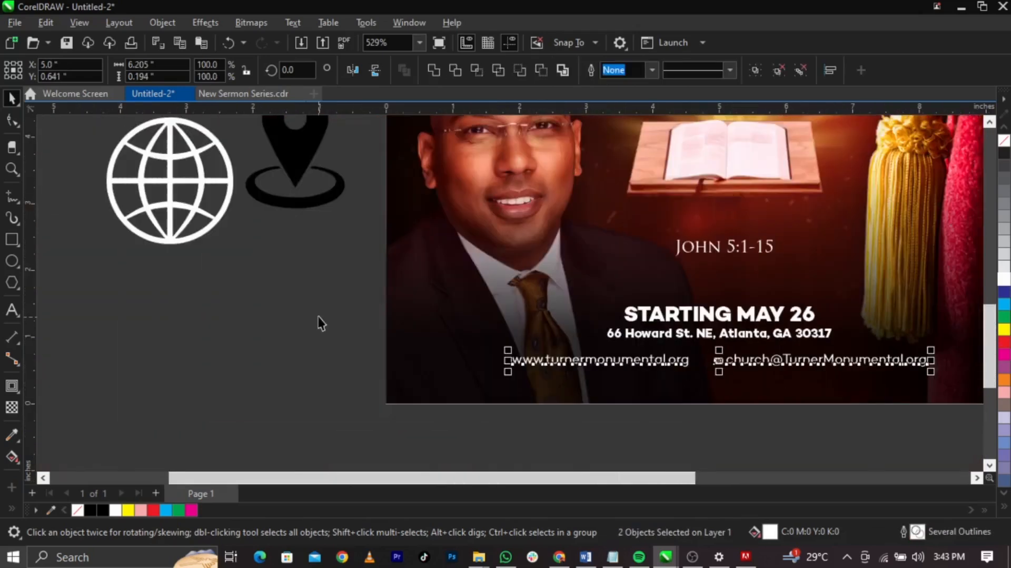
pyautogui.click(319, 319)
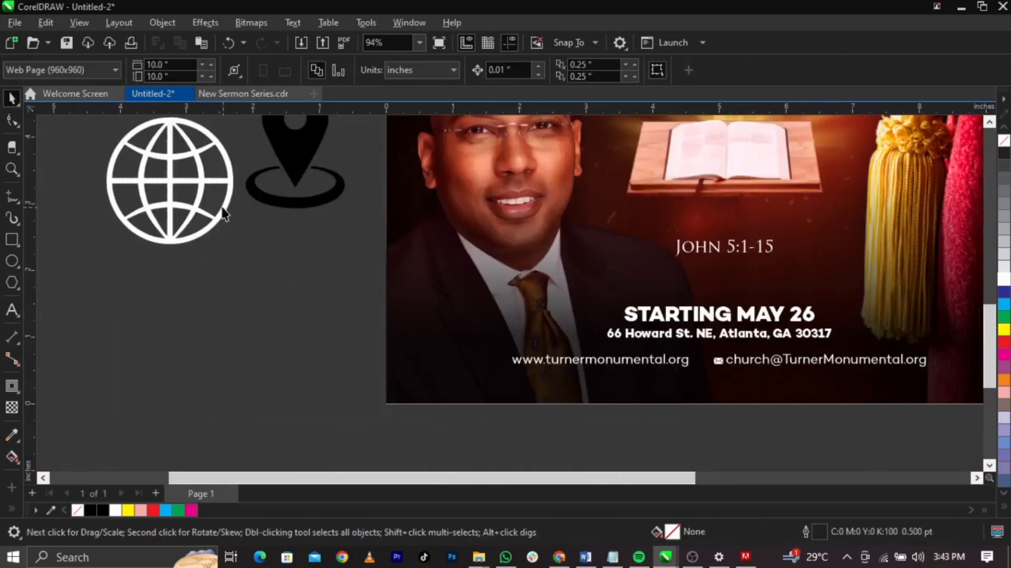
# Move the white globe onto the flyer near the website text and scale it to about 0.33 in.
pyautogui.moveTo(224, 214); pyautogui.dragTo(513, 385)
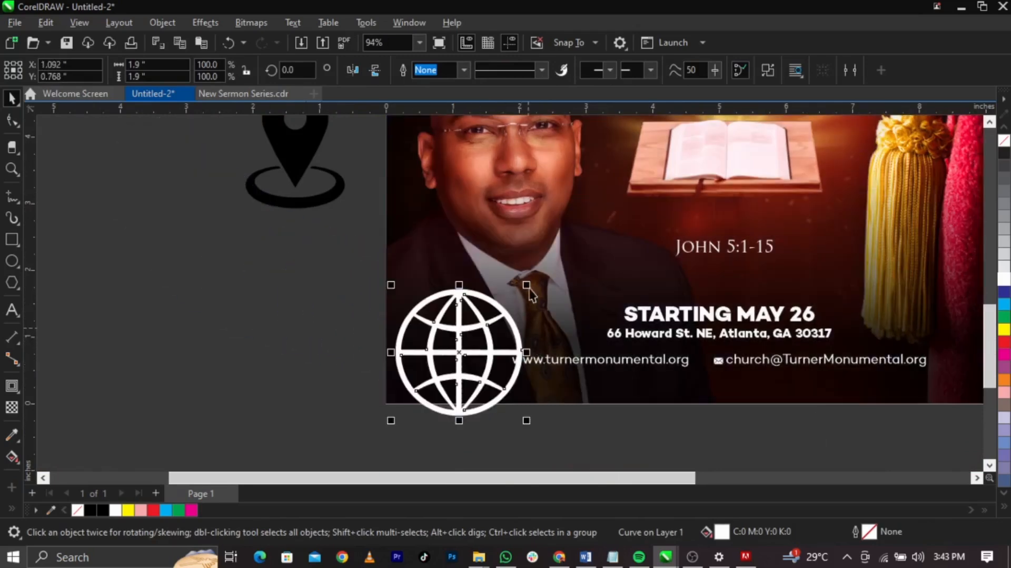
pyautogui.moveTo(530, 286); pyautogui.dragTo(538, 336)
pyautogui.scroll(3, 542, 377)
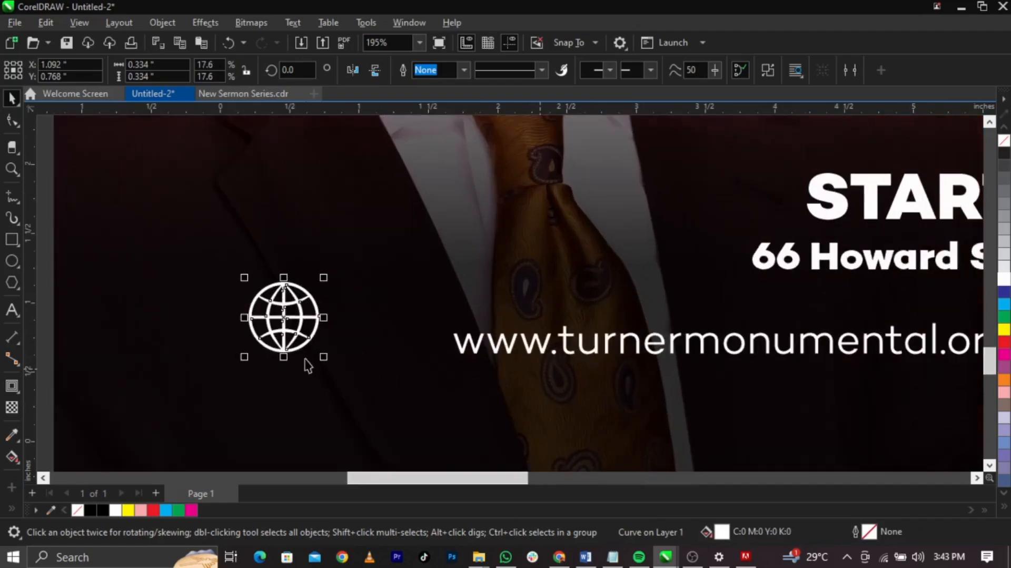
# Place the globe just before the website address, shrink it to roughly text height and line it up with the text.
pyautogui.moveTo(294, 340); pyautogui.dragTo(422, 367)
pyautogui.scroll(5, 443, 382)
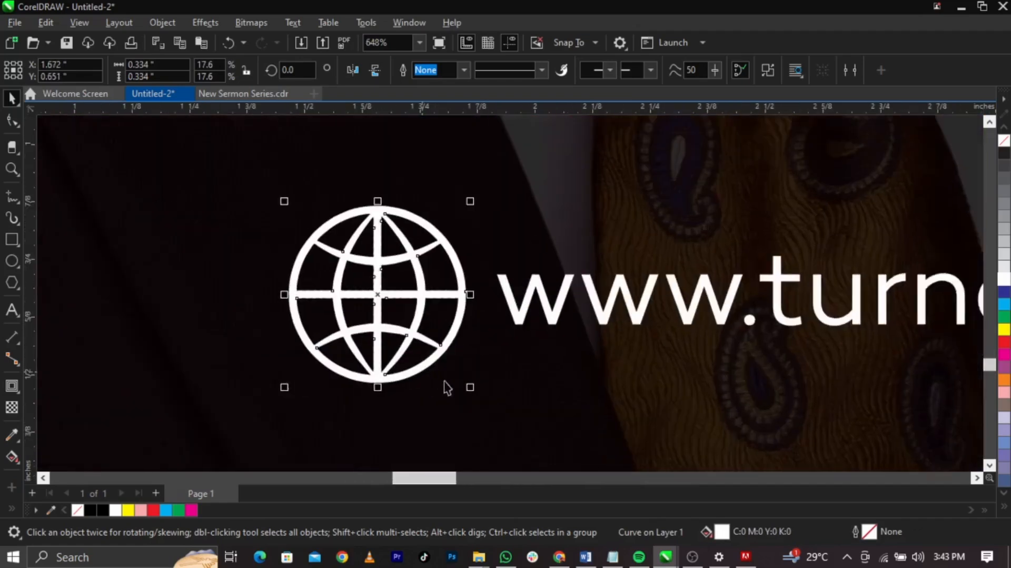
pyautogui.scroll(1, 446, 389)
pyautogui.moveTo(475, 389); pyautogui.dragTo(425, 388)
pyautogui.moveTo(398, 315); pyautogui.dragTo(460, 323)
pyautogui.keyDown('shift'); pyautogui.click(532, 318); pyautogui.keyUp('shift')
pyautogui.scroll(-2, 348, 403)
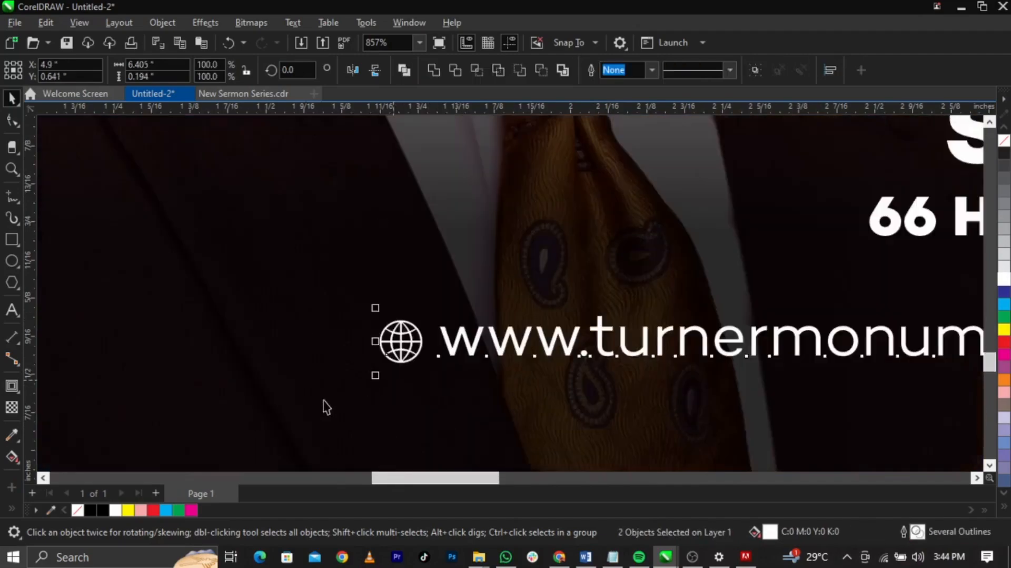
pyautogui.scroll(-8, 327, 407)
pyautogui.click(225, 378)
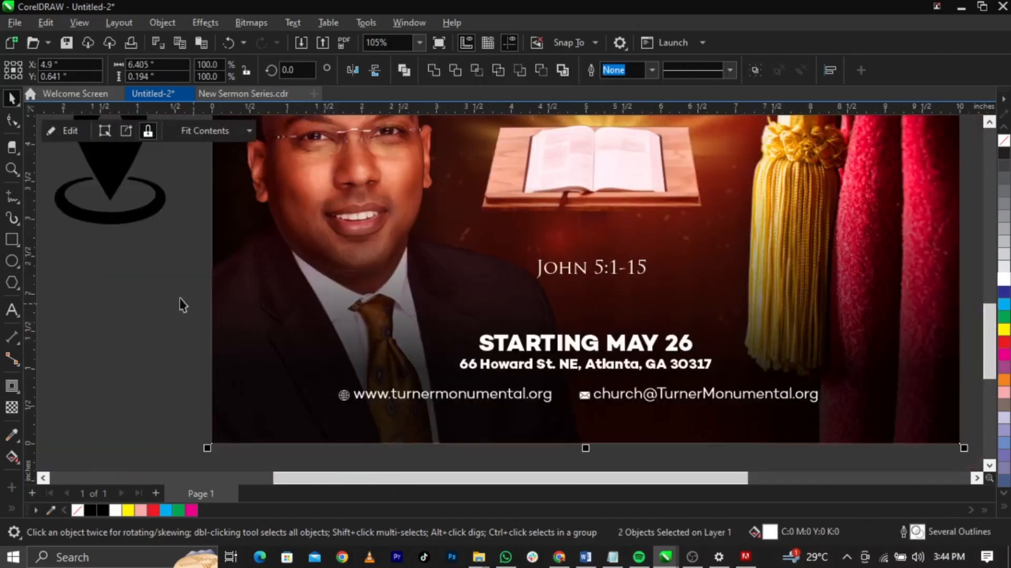
# Delete the oval ring at the base of the traced location pin.
pyautogui.click(153, 214)
pyautogui.keyDown('ctrl'); pyautogui.click(153, 210); pyautogui.keyUp('ctrl')
pyautogui.press('Delete')
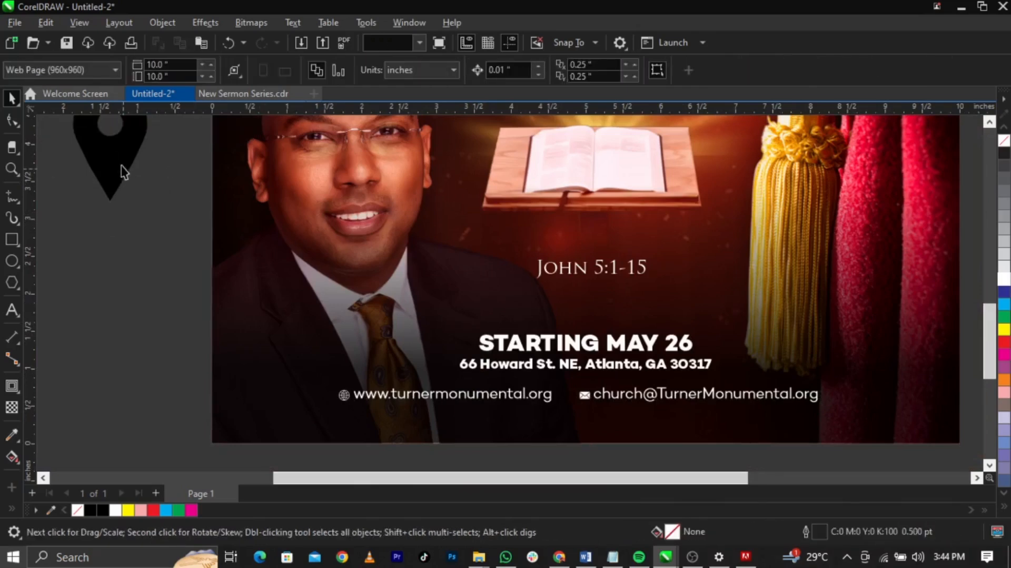
# Move the location pin onto the flyer beside the date text and fill it with orange (C0 M60 Y100 K0).
pyautogui.moveTo(123, 172); pyautogui.dragTo(452, 371)
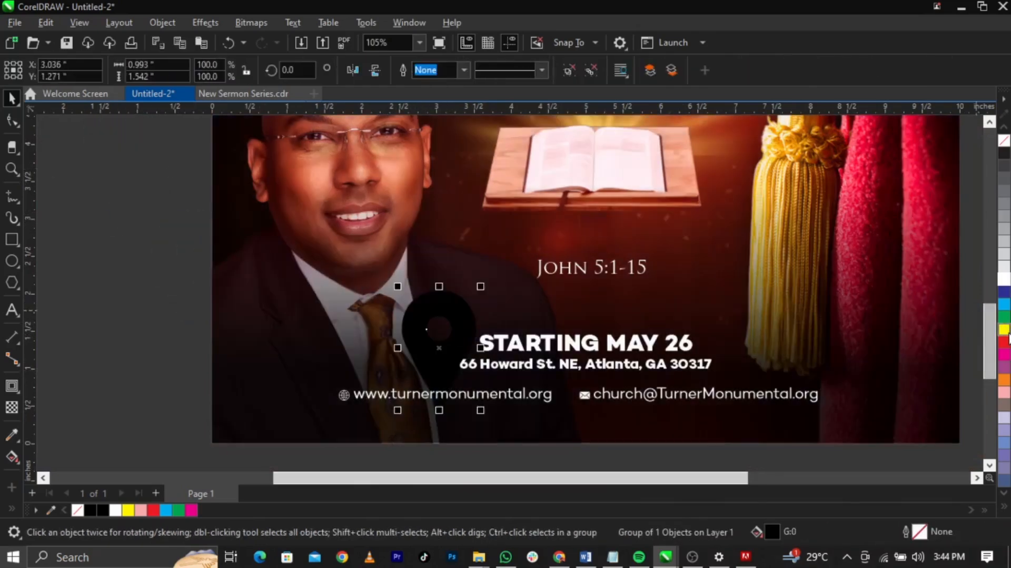
pyautogui.click(1005, 508)
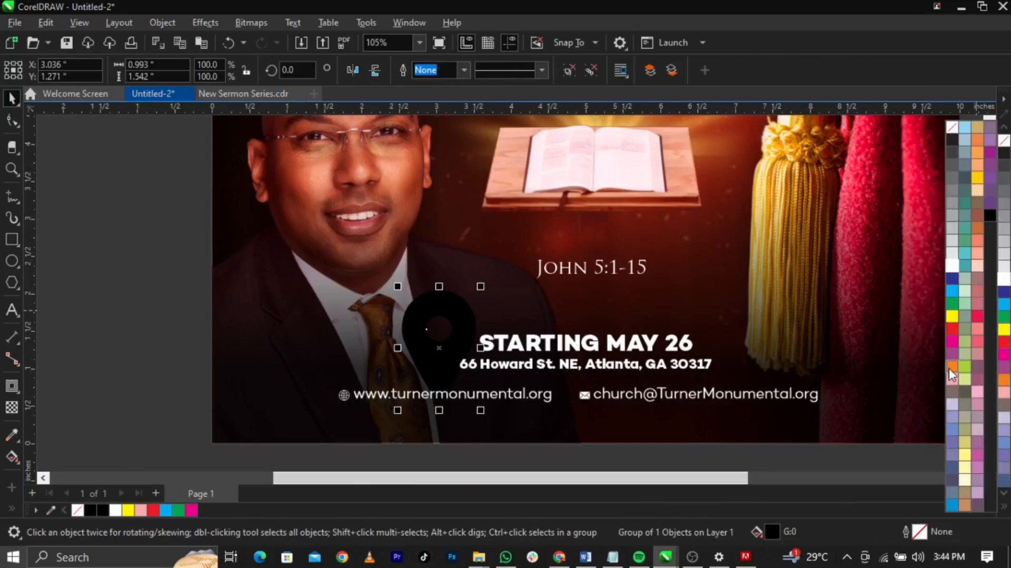
pyautogui.click(951, 368)
# Shrink the orange pin to about 0.13 by 0.2 in and place it in front of the street address.
pyautogui.scroll(2, 450, 345)
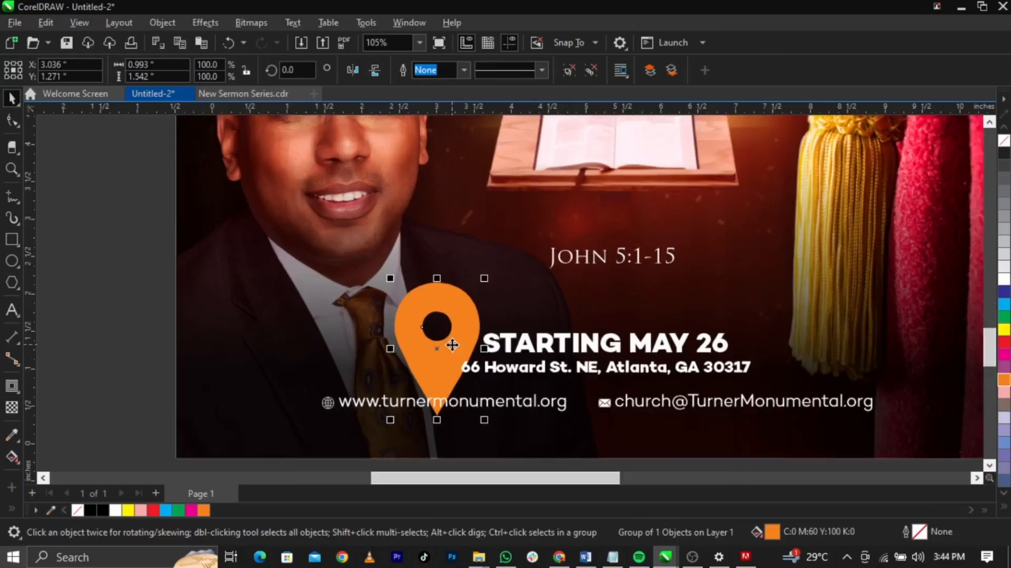
pyautogui.moveTo(508, 228); pyautogui.dragTo(456, 385)
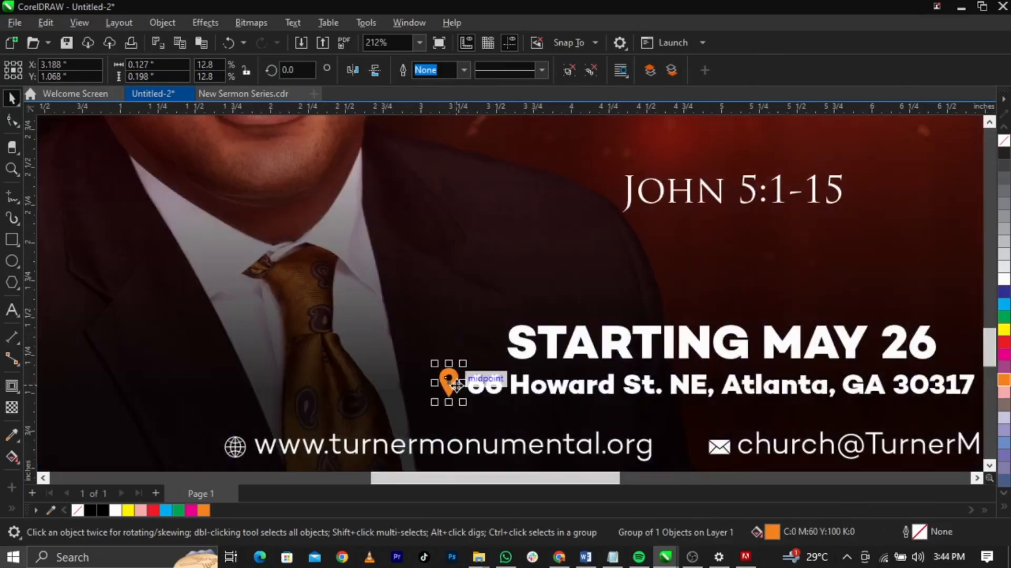
pyautogui.press('F4')
pyautogui.click(789, 419)
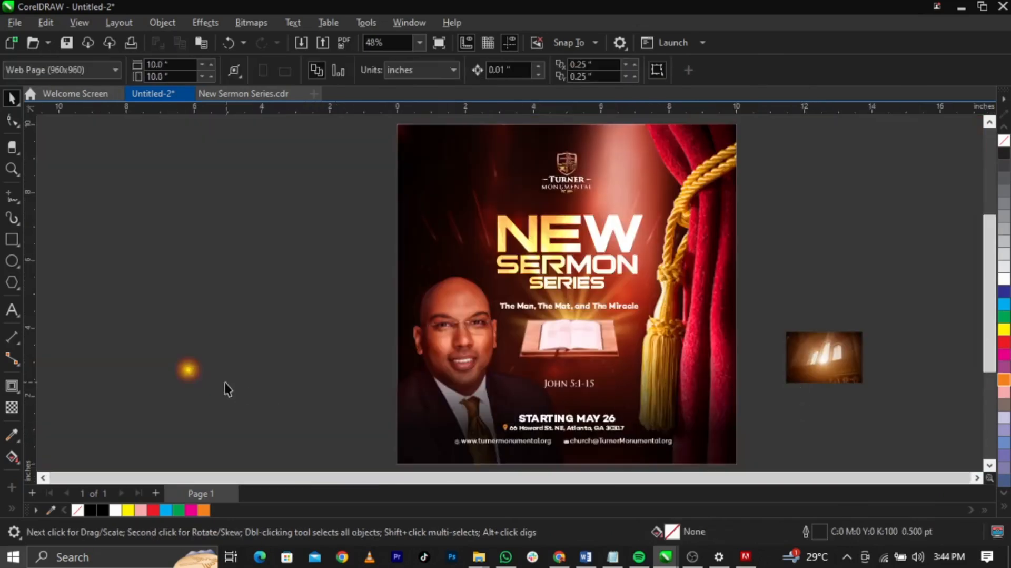
# Move the spare glow image across the page to beside the leftover light-rays picture off the flyer.
pyautogui.moveTo(200, 379); pyautogui.dragTo(789, 319)
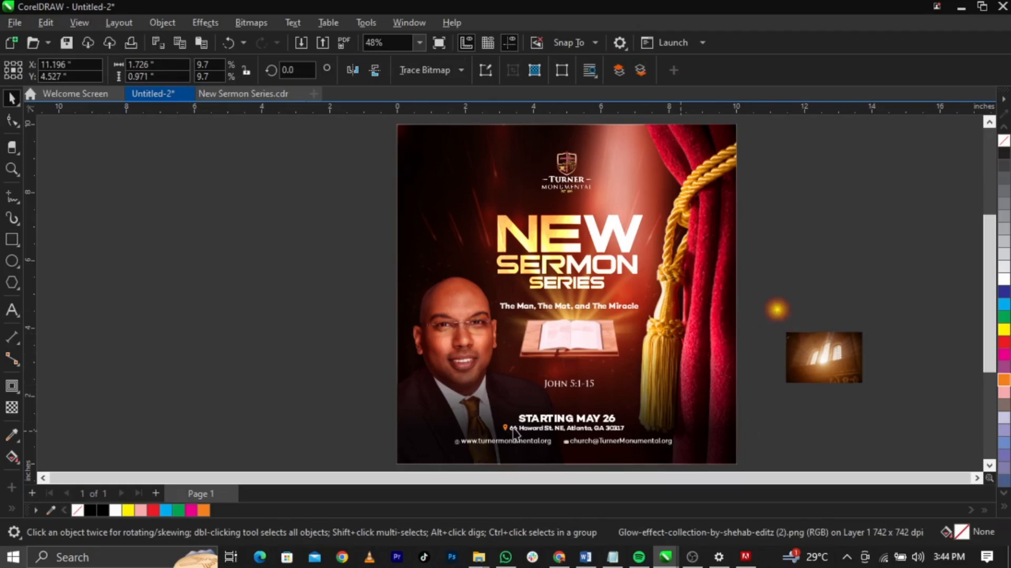
pyautogui.click(744, 462)
pyautogui.moveTo(745, 462); pyautogui.dragTo(748, 462)
# Draw a rectangle about 1.27 by 0.3 in over the "MAY 26" text and fill it with red.
pyautogui.scroll(2, 529, 269)
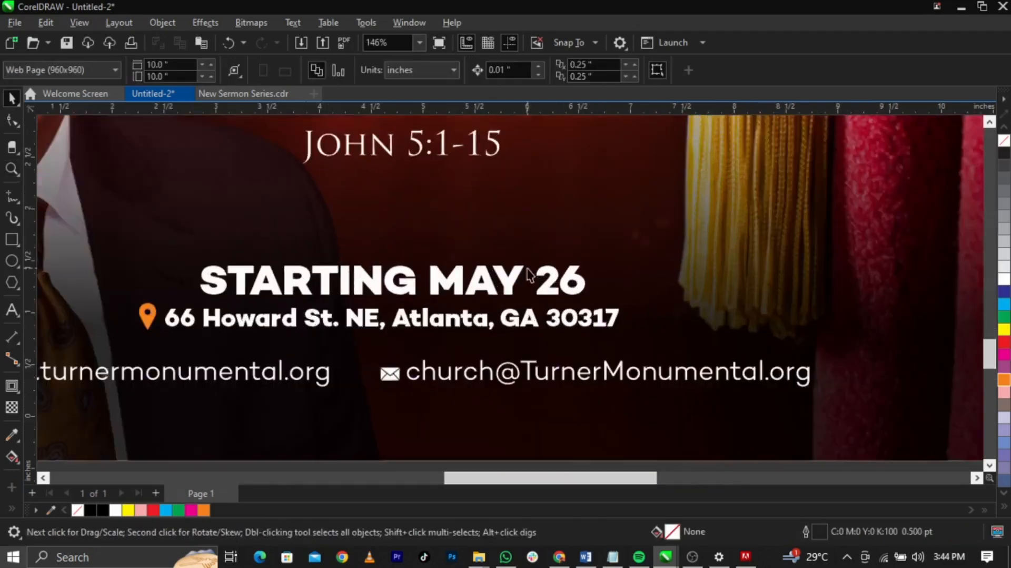
pyautogui.click(11, 241)
pyautogui.moveTo(373, 256); pyautogui.dragTo(622, 313)
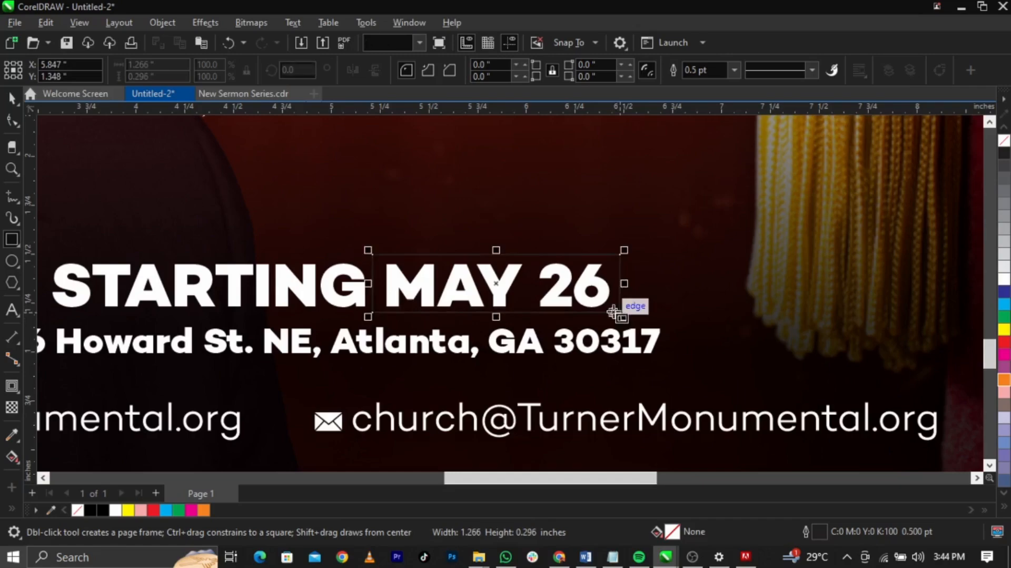
pyautogui.scroll(3, 613, 310)
pyautogui.press('space')
pyautogui.moveTo(621, 251); pyautogui.dragTo(631, 255)
pyautogui.click(1004, 341)
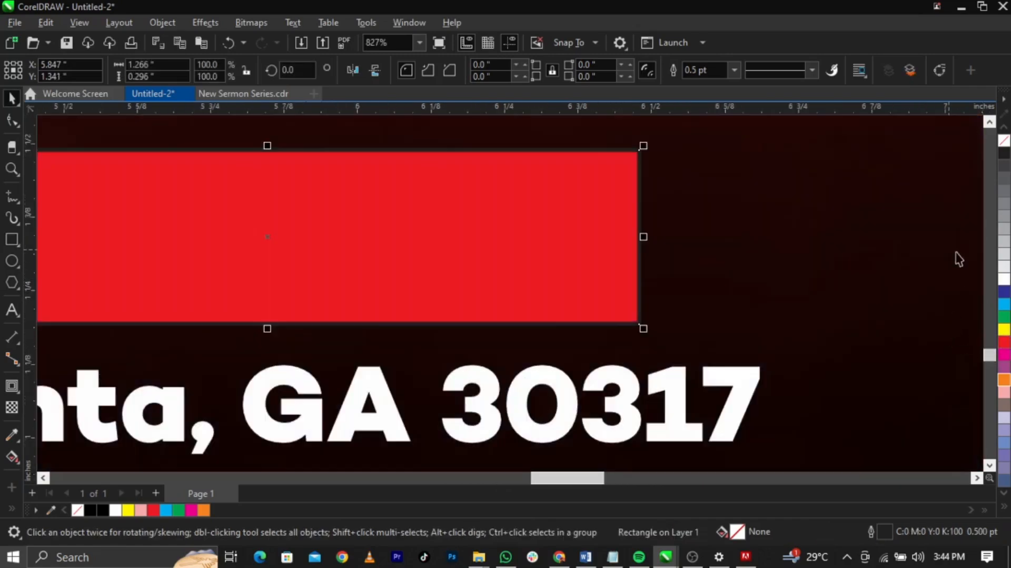
# Remove the red rectangle's outline and bring the "STARTING MAY 26" text in front of it.
pyautogui.rightClick(1005, 142)
pyautogui.scroll(-2, 797, 331)
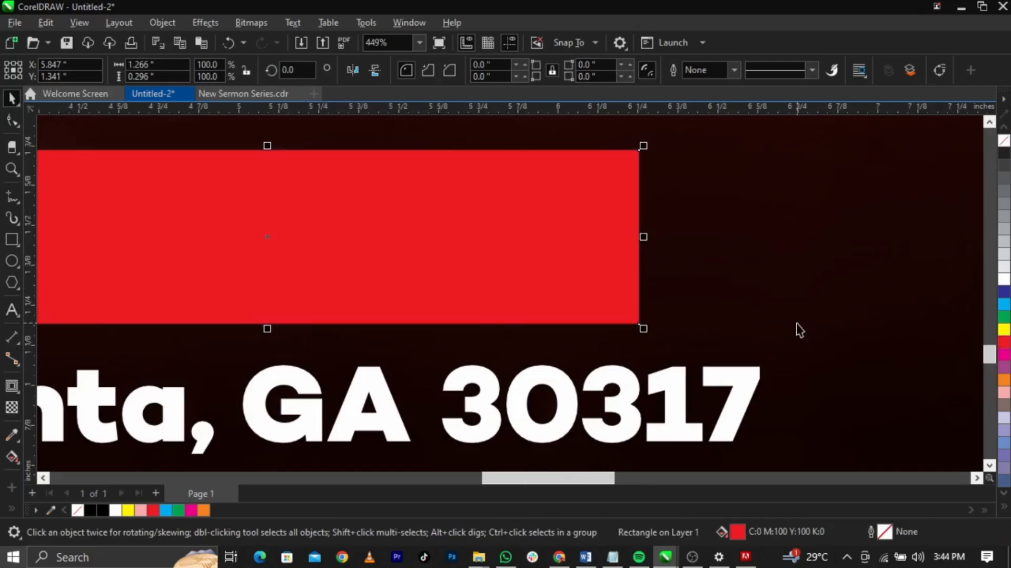
pyautogui.click(257, 275)
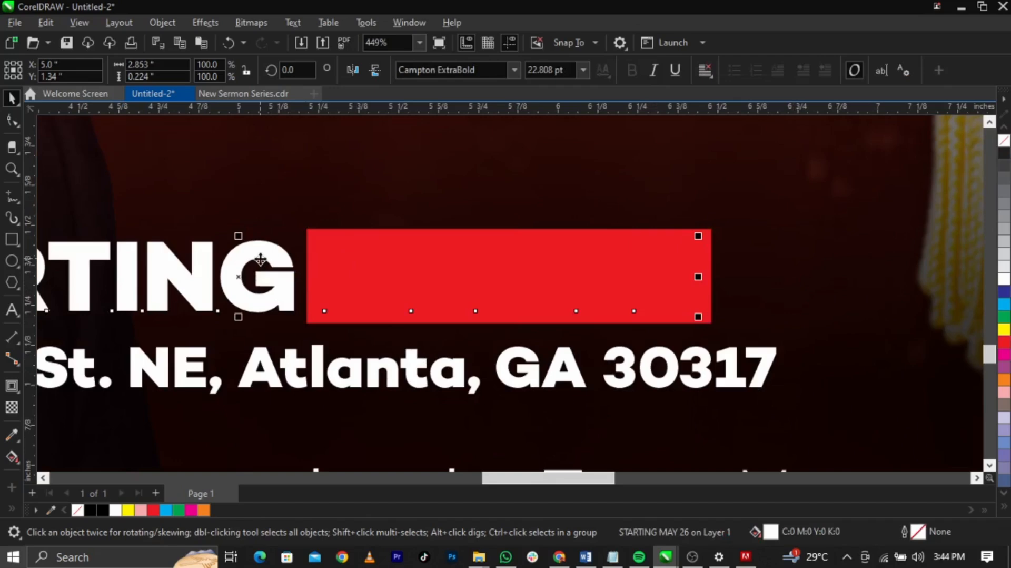
pyautogui.hotkey('shift', 'pageup')
# Switch the red rectangle's fill to the RGB color model and set it to the brighter red R255 G0 B9 (#FF0009).
pyautogui.click(548, 303)
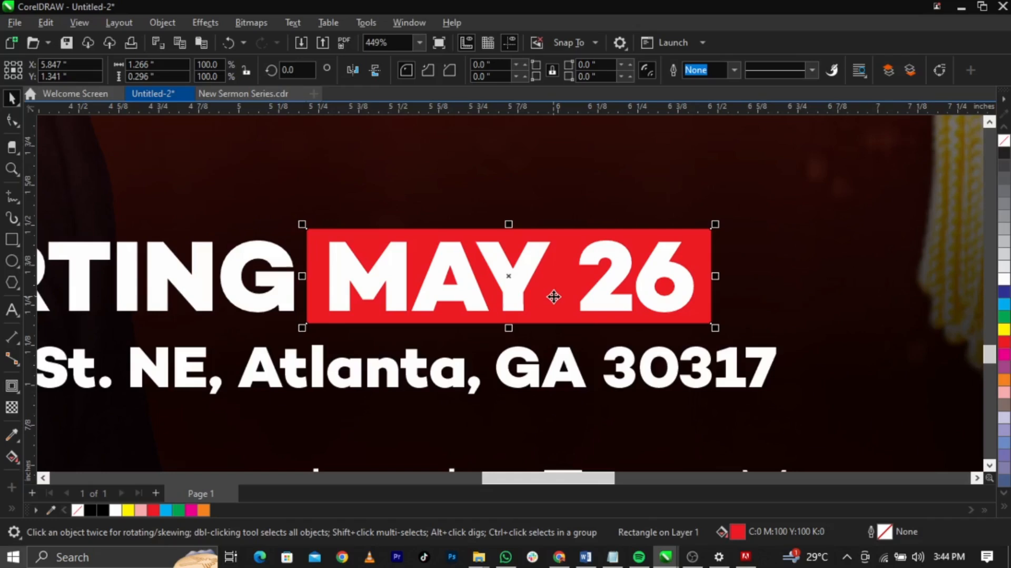
pyautogui.doubleClick(735, 531)
pyautogui.moveTo(424, 66); pyautogui.dragTo(902, 84)
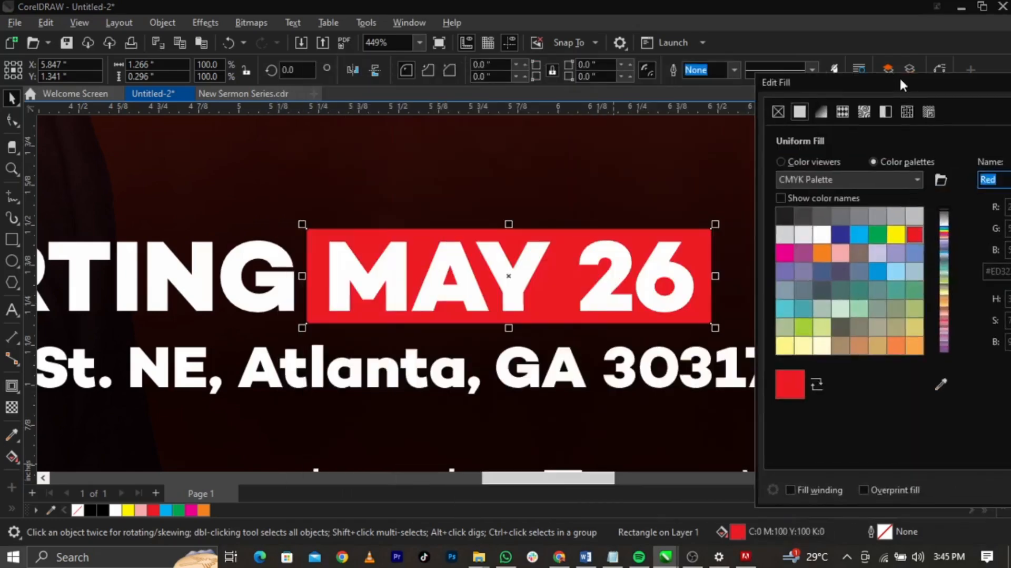
pyautogui.click(818, 158)
pyautogui.moveTo(817, 85); pyautogui.dragTo(509, 48)
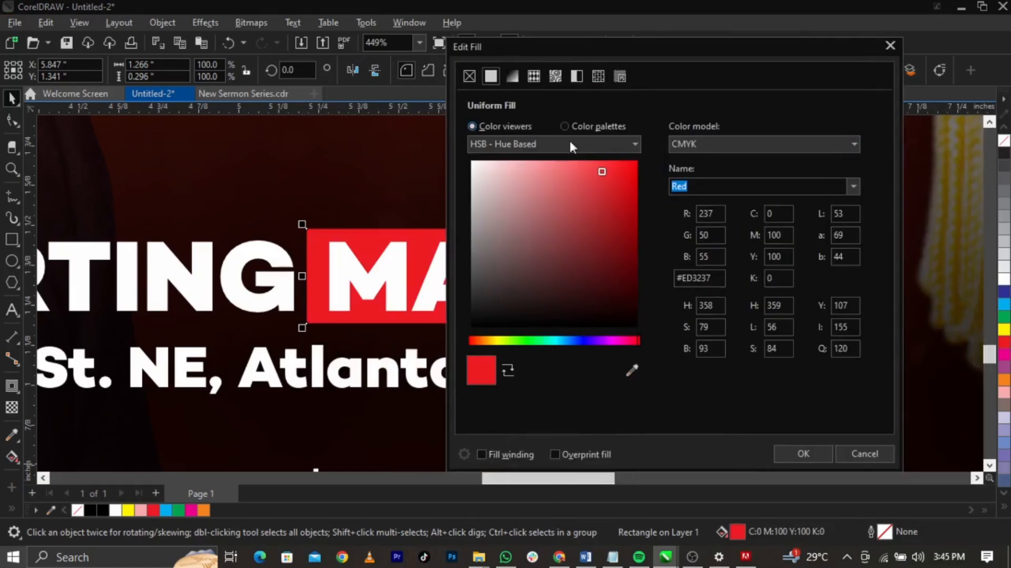
pyautogui.click(672, 148)
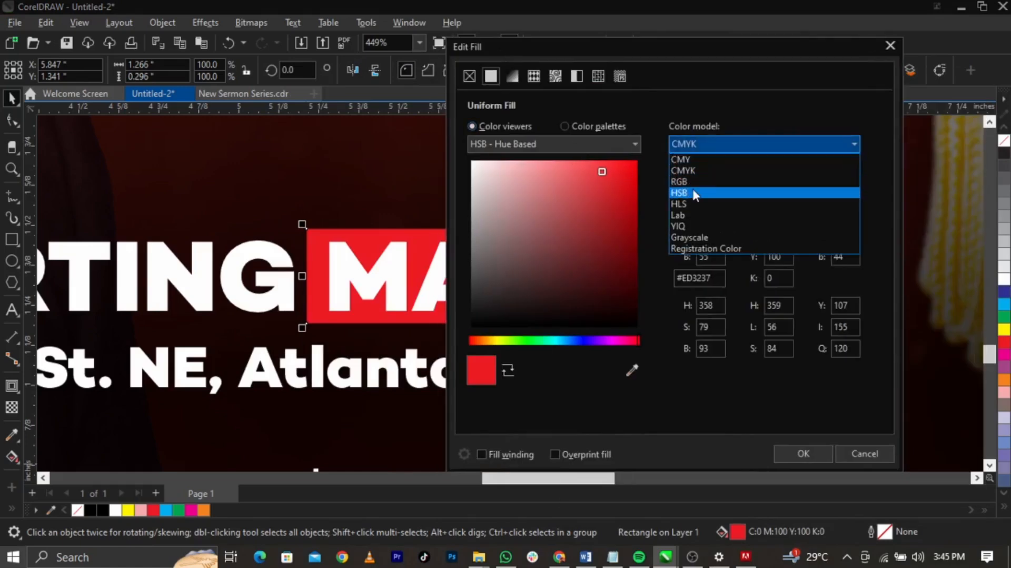
pyautogui.click(690, 181)
pyautogui.moveTo(656, 157); pyautogui.dragTo(663, 156)
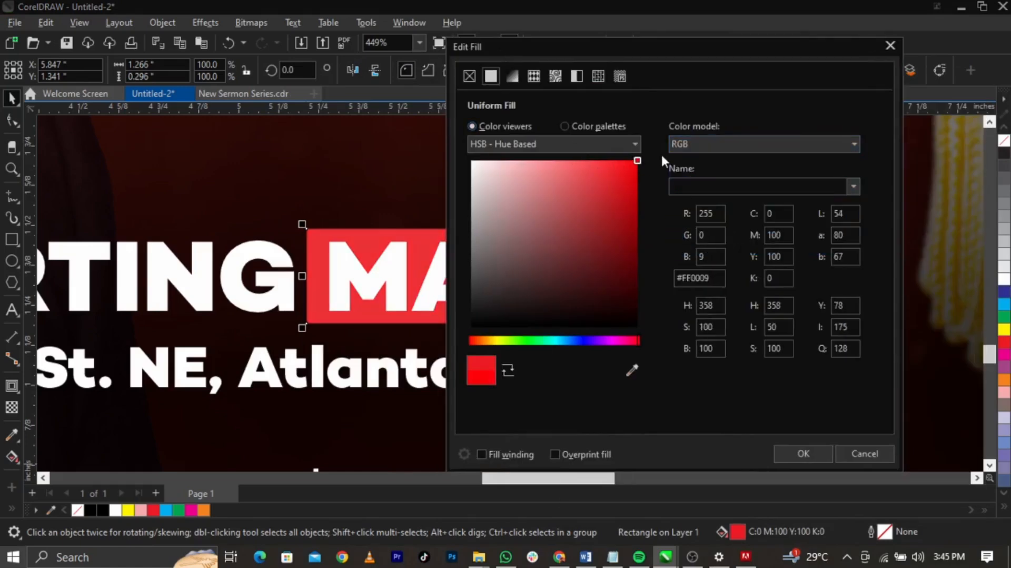
pyautogui.click(830, 449)
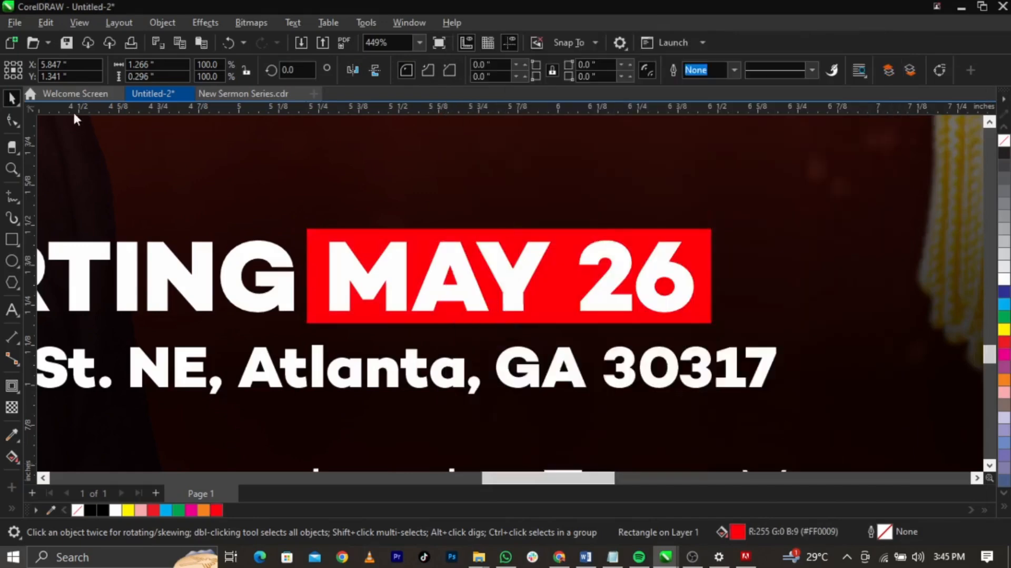
# Round individual corners of the red rectangle behind "MAY 26" to a radius of about 0.09 in.
pyautogui.click(8, 127)
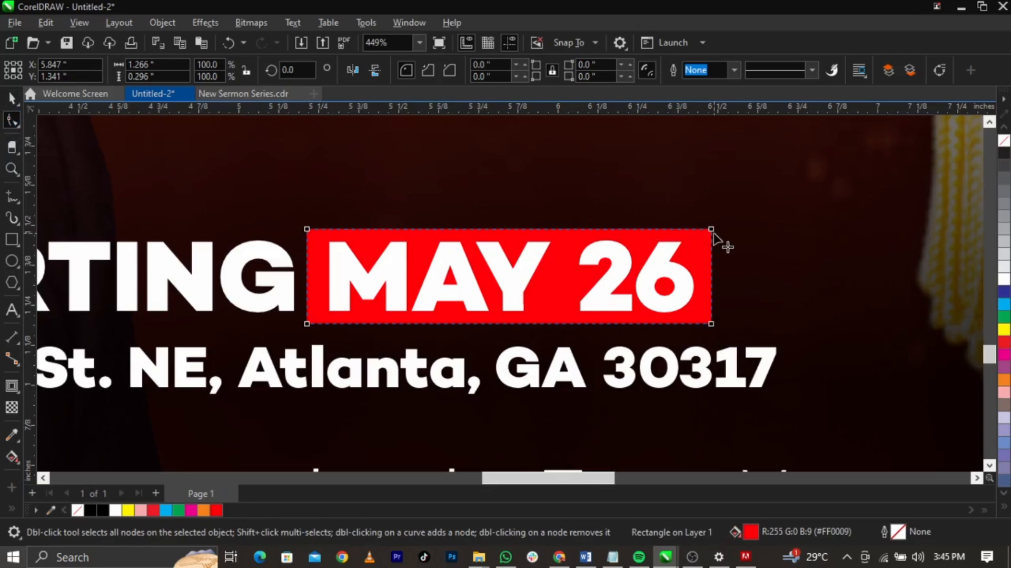
pyautogui.moveTo(711, 231); pyautogui.dragTo(719, 258)
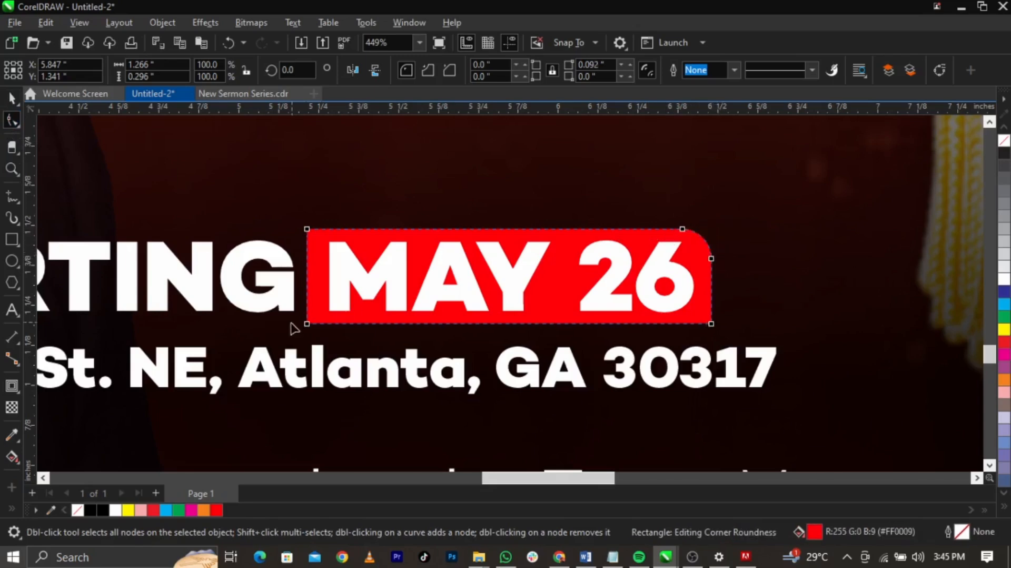
pyautogui.moveTo(311, 330); pyautogui.dragTo(303, 296)
pyautogui.press('space')
pyautogui.press('F4')
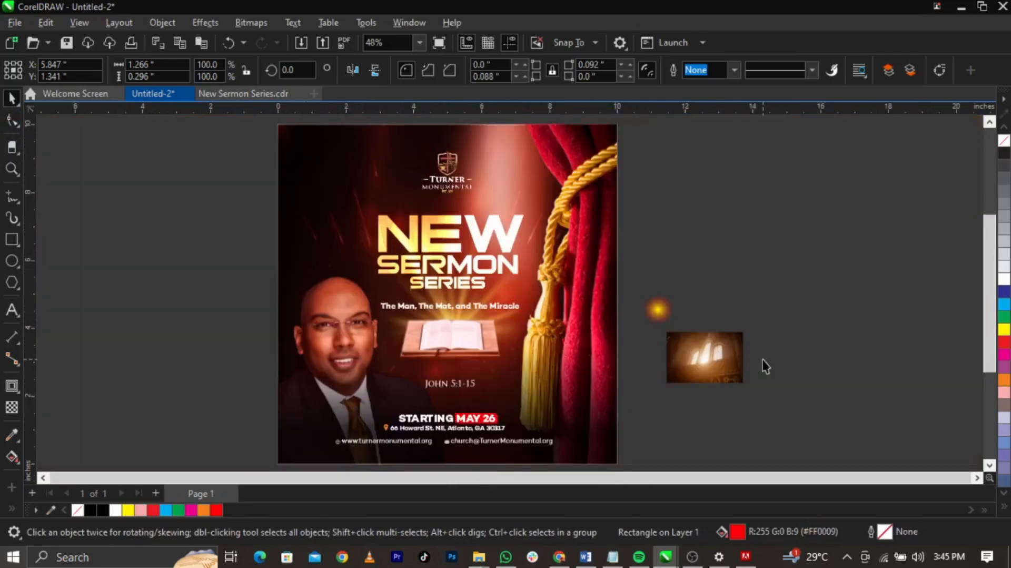
# Move the leftover light-rays window picture onto the flyer, between the church logo and the curtain.
pyautogui.press('Escape')
pyautogui.moveTo(716, 359); pyautogui.dragTo(538, 194)
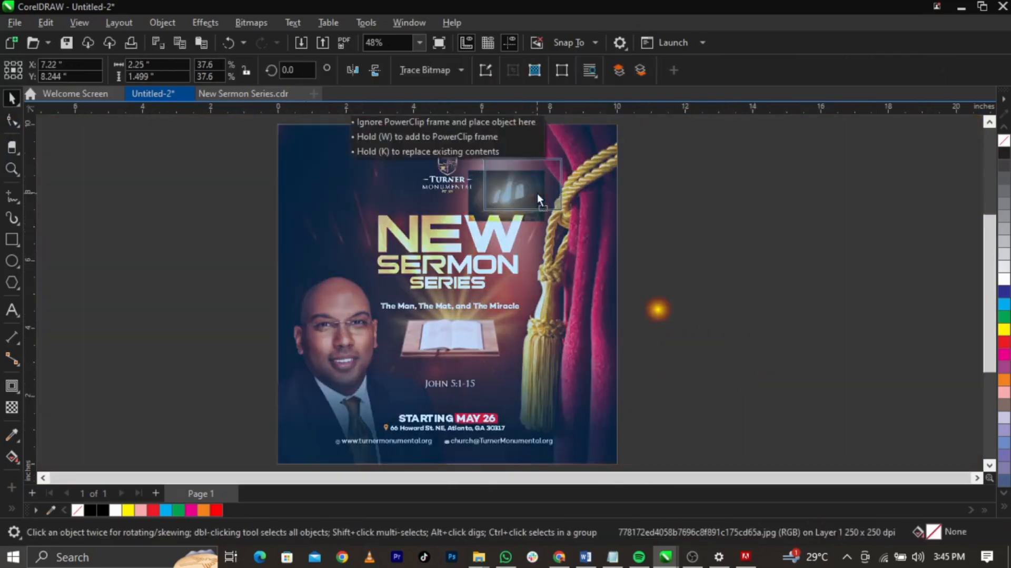
pyautogui.press('z')
pyautogui.moveTo(437, 139); pyautogui.dragTo(400, 269)
pyautogui.press('space')
# Fade the window picture's left edge with a linear transparency and convert it to a 300 dpi RGB bitmap with transparent background.
pyautogui.click(12, 407)
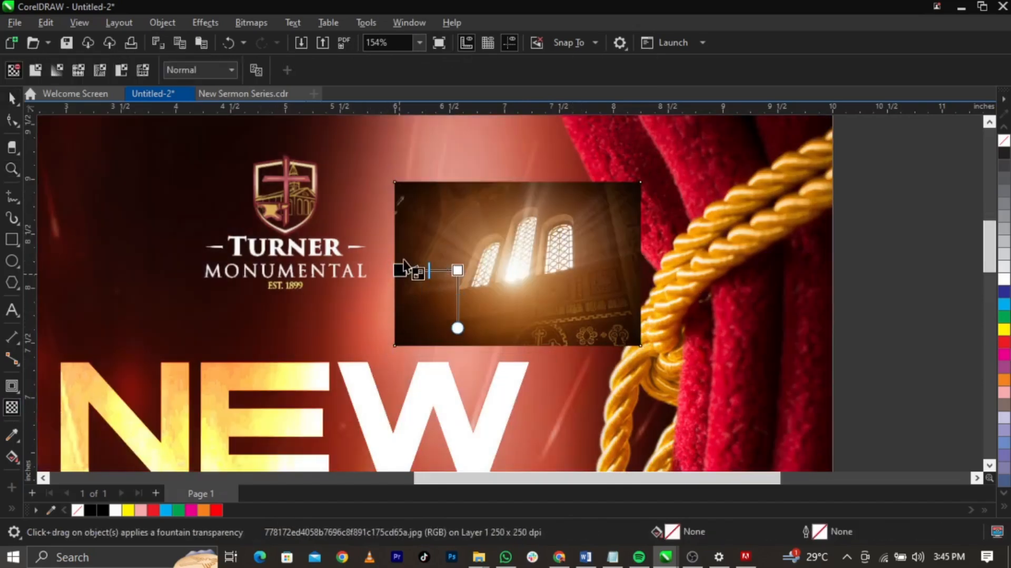
pyautogui.click(252, 22)
pyautogui.click(261, 42)
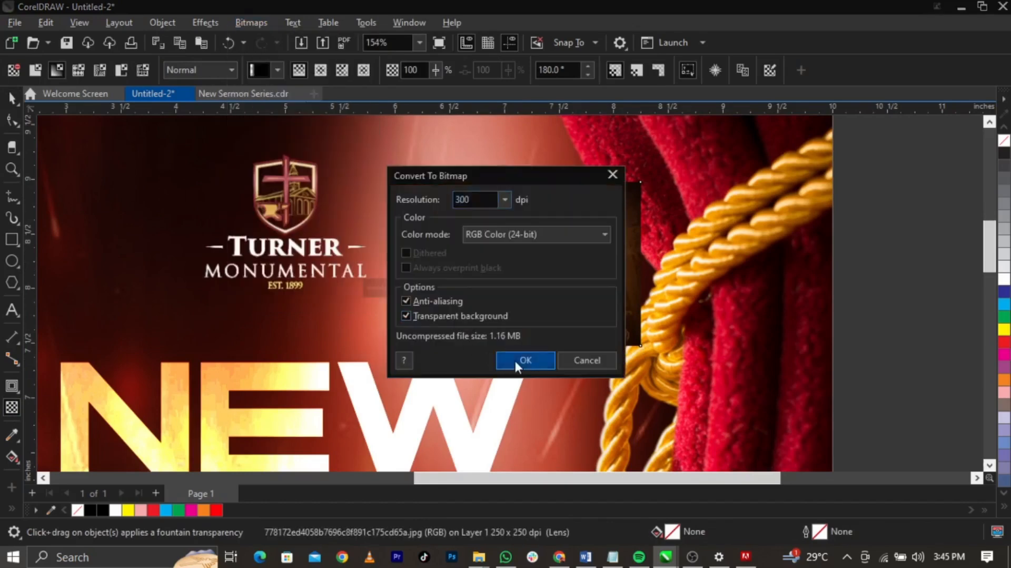
pyautogui.click(515, 358)
# Fade the window picture's right edge with a linear transparency and convert the result to a 300 dpi transparent bitmap.
pyautogui.moveTo(601, 289); pyautogui.dragTo(640, 288)
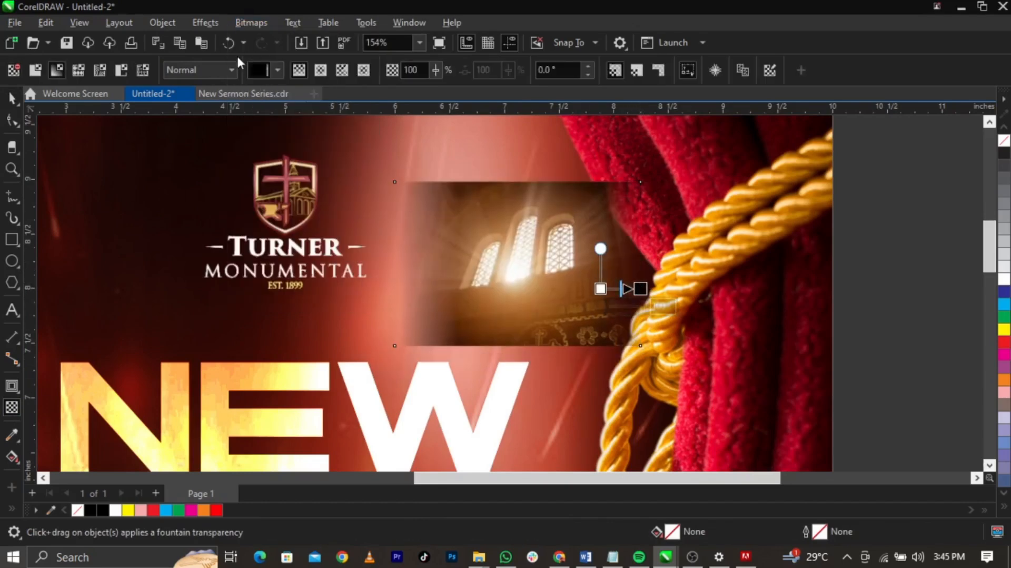
pyautogui.click(252, 22)
pyautogui.click(261, 42)
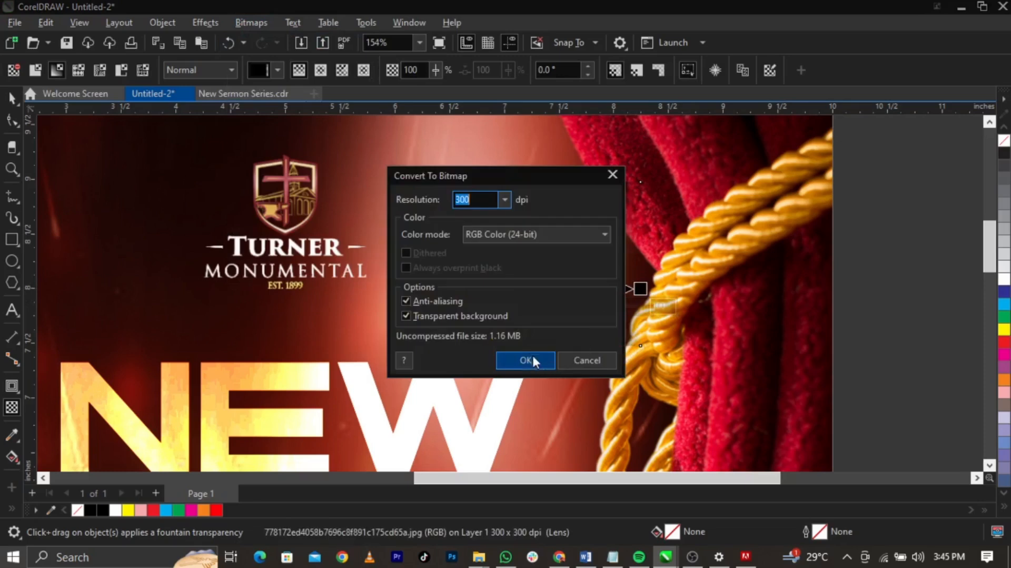
pyautogui.click(530, 355)
# Fade the window picture's bottom edge with a linear transparency and flatten it into a 300 dpi transparent bitmap.
pyautogui.moveTo(530, 348); pyautogui.dragTo(527, 343)
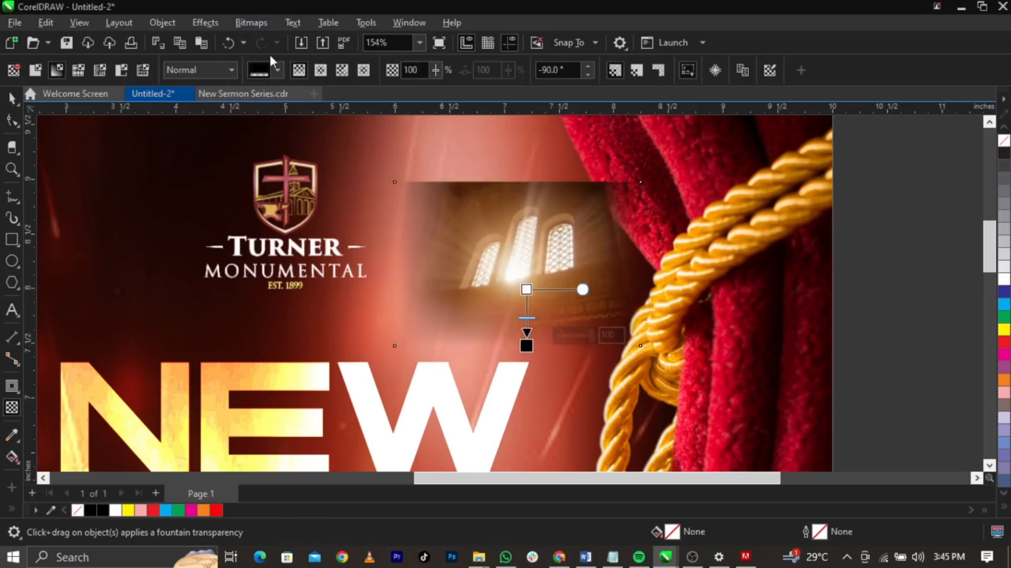
pyautogui.click(251, 22)
pyautogui.click(279, 40)
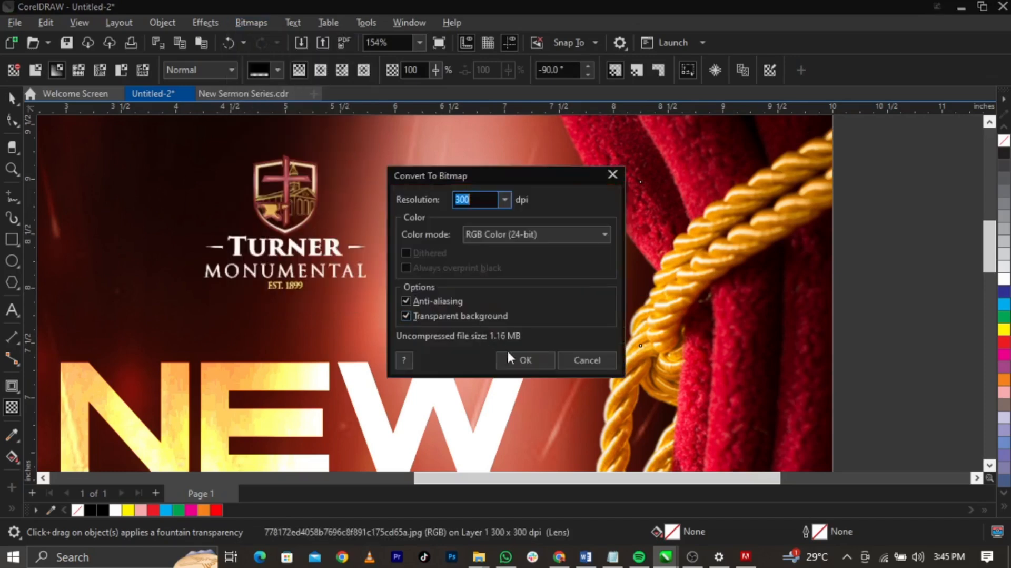
pyautogui.click(523, 358)
# Fade the window picture's top edge with a linear transparency and set its merge mode to Screen.
pyautogui.moveTo(530, 216); pyautogui.dragTo(530, 182)
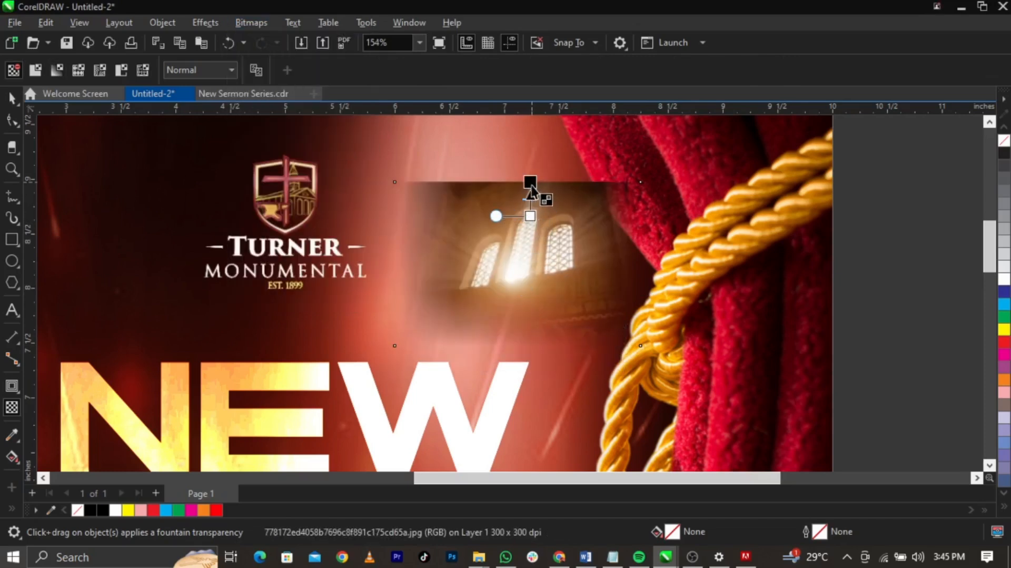
pyautogui.click(184, 68)
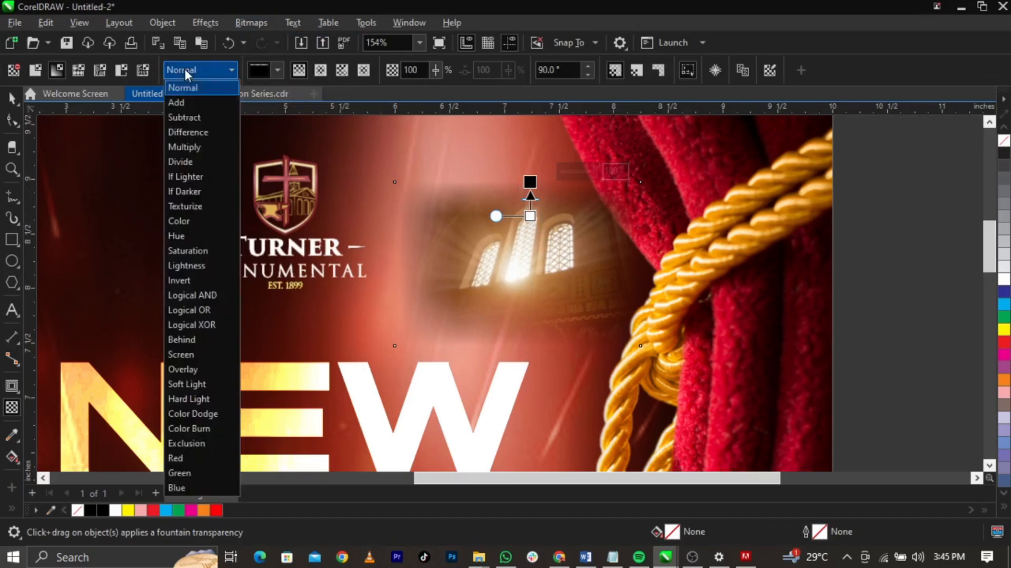
pyautogui.click(196, 351)
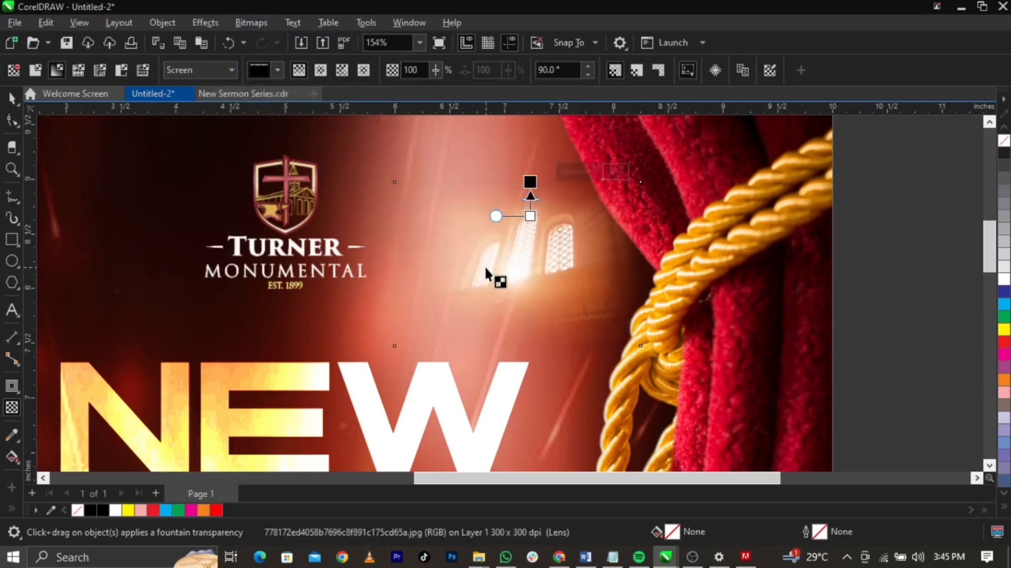
pyautogui.press('space')
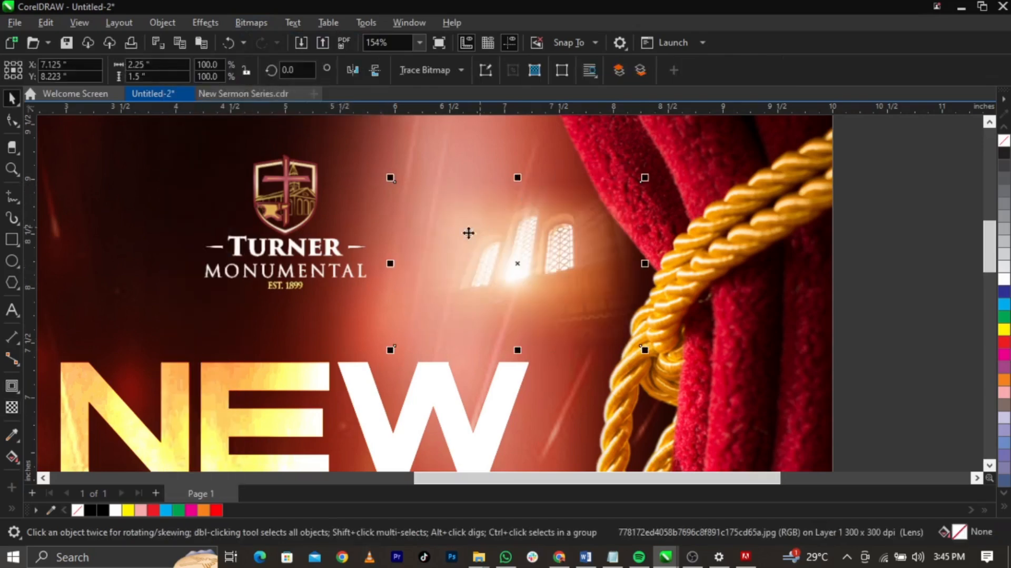
# Mirror the window picture horizontally, shrink it proportionally and position it in the light beam between the logo and the curtain.
pyautogui.click(352, 69)
pyautogui.moveTo(536, 258); pyautogui.dragTo(500, 212)
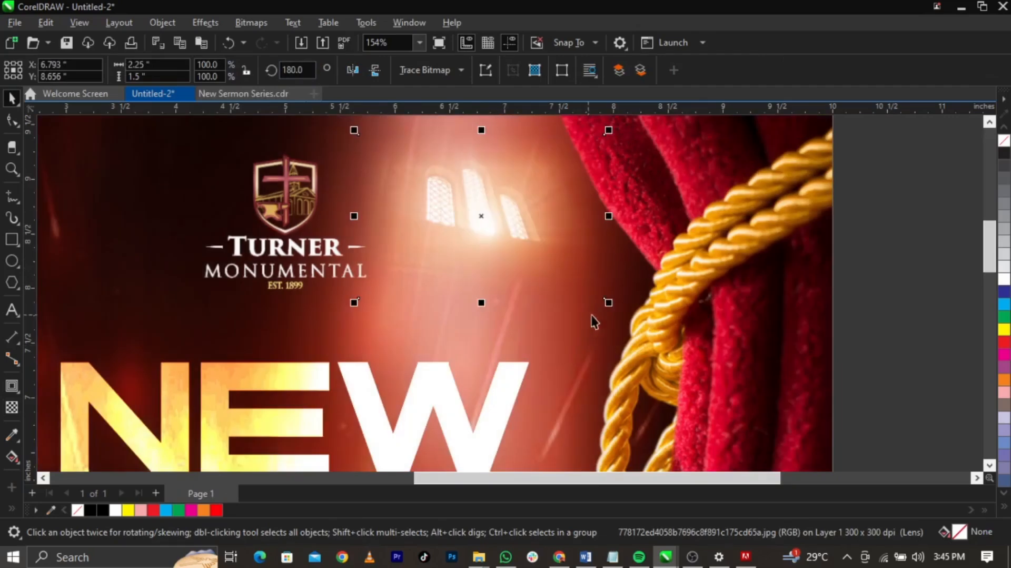
pyautogui.moveTo(611, 304); pyautogui.dragTo(578, 289)
pyautogui.moveTo(493, 230); pyautogui.dragTo(520, 256)
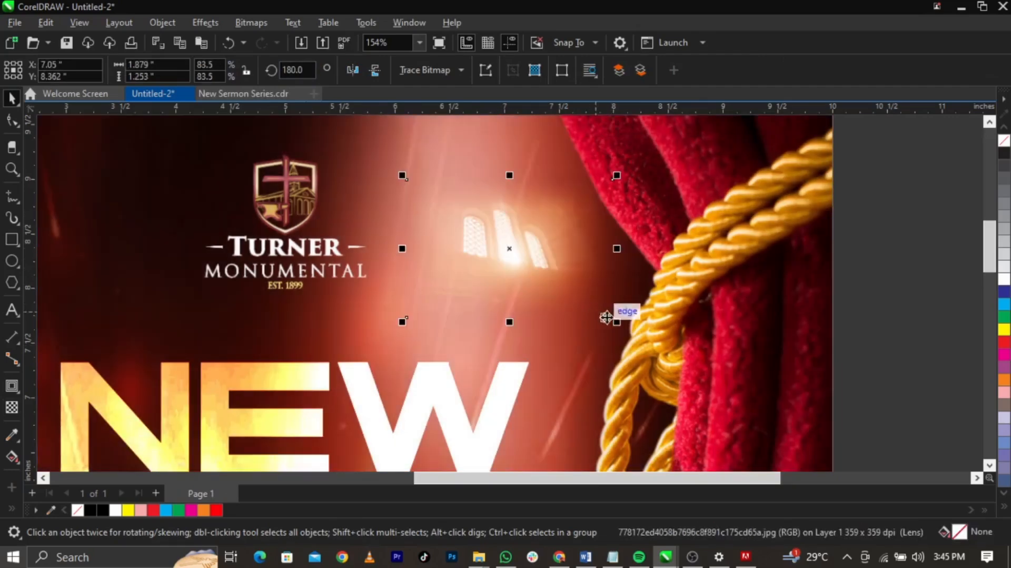
pyautogui.moveTo(616, 322); pyautogui.dragTo(590, 302)
pyautogui.click(873, 379)
pyautogui.press('F4')
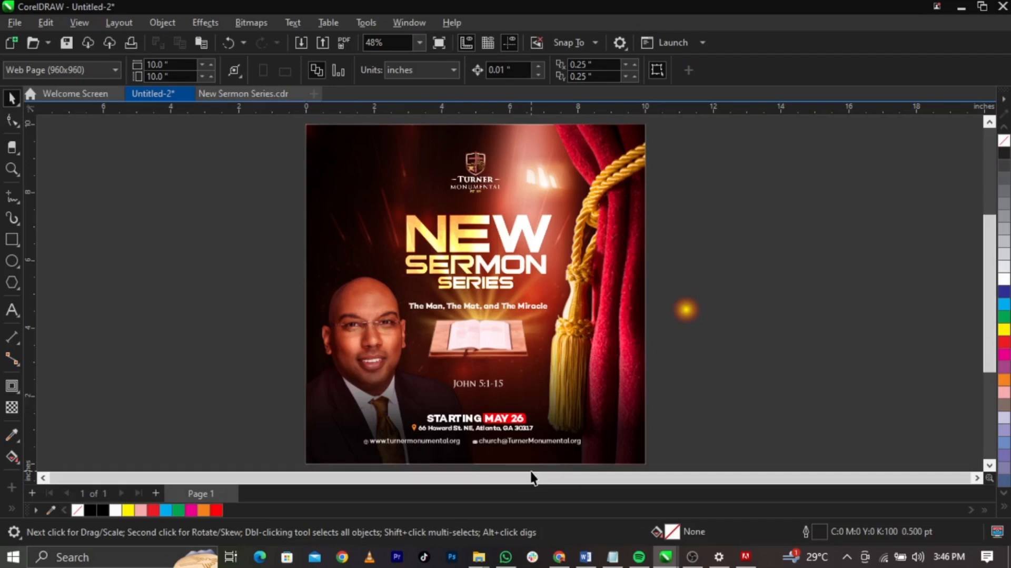
# Enlarge the spare glow image to about 12.1 by 6.8 in and move it over the flyer's right edge.
pyautogui.click(696, 314)
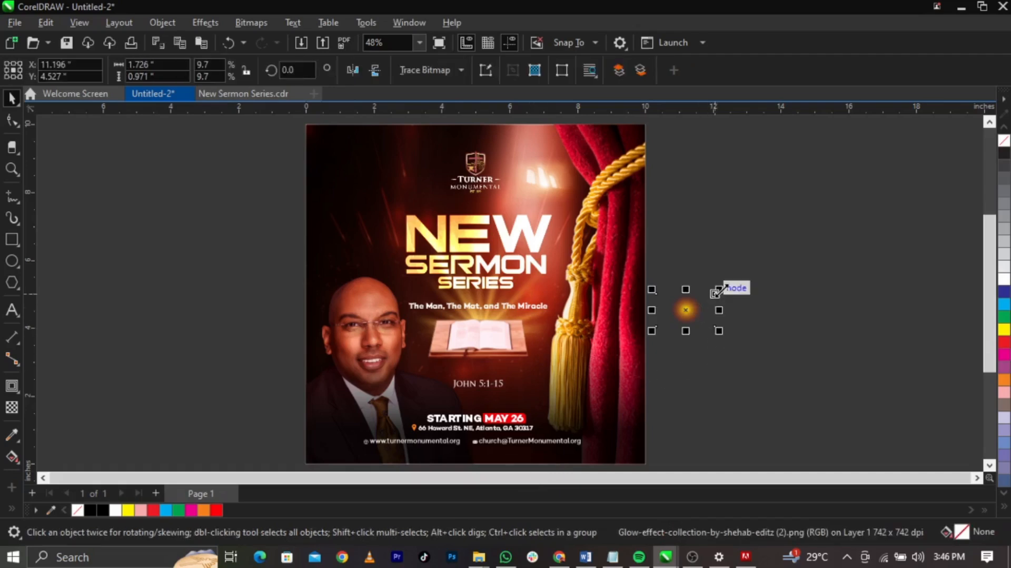
pyautogui.moveTo(718, 290); pyautogui.dragTo(860, 210)
pyautogui.moveTo(772, 332); pyautogui.dragTo(734, 321)
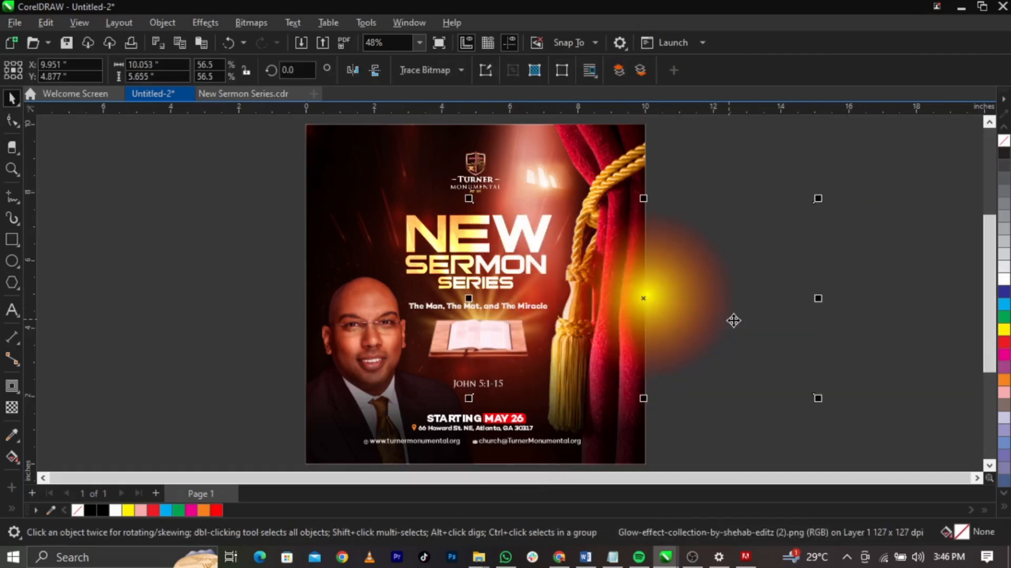
pyautogui.moveTo(817, 198); pyautogui.dragTo(854, 179)
pyautogui.moveTo(741, 310)
pyautogui.mouseDown()
pyautogui.moveTo(756, 294)
pyautogui.moveTo(755, 308)
pyautogui.mouseUp()
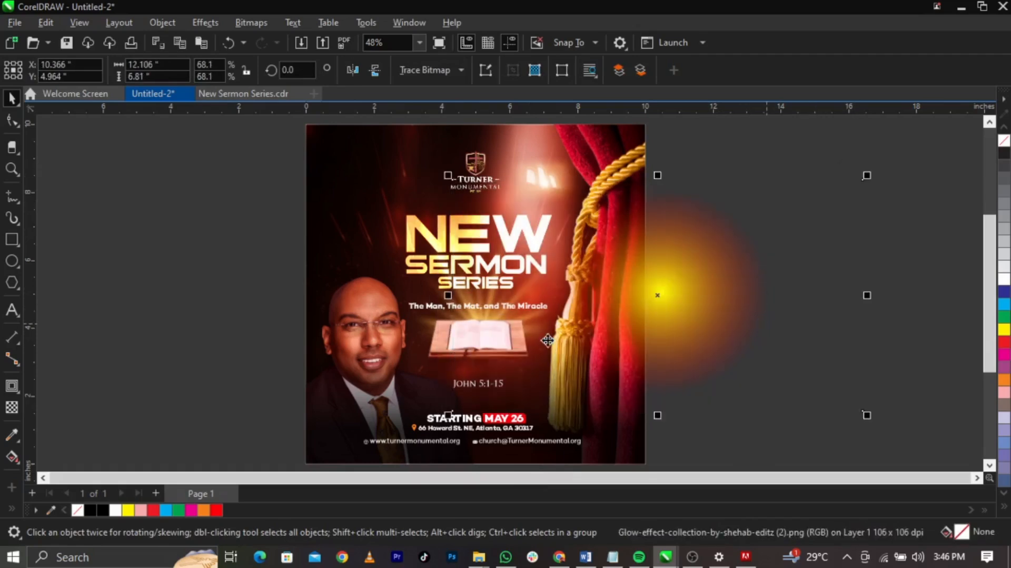
# Cut the glow, paste it inside the flyer's background PowerClip and set its merge mode to Screen.
pyautogui.hotkey('ctrl', 'x')
pyautogui.keyDown('ctrl'); pyautogui.click(563, 347); pyautogui.keyUp('ctrl')
pyautogui.hotkey('ctrl', 'v')
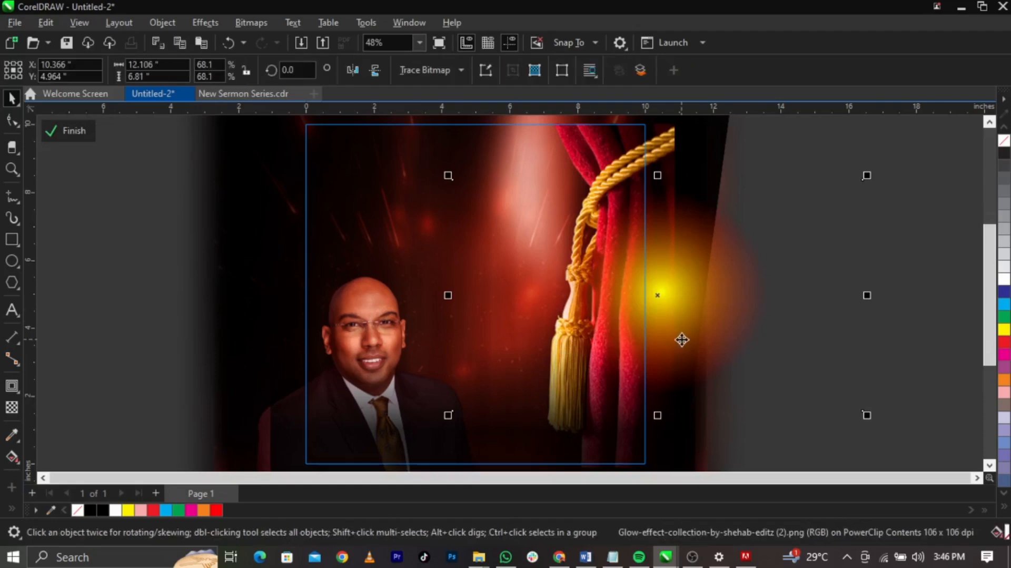
pyautogui.click(10, 412)
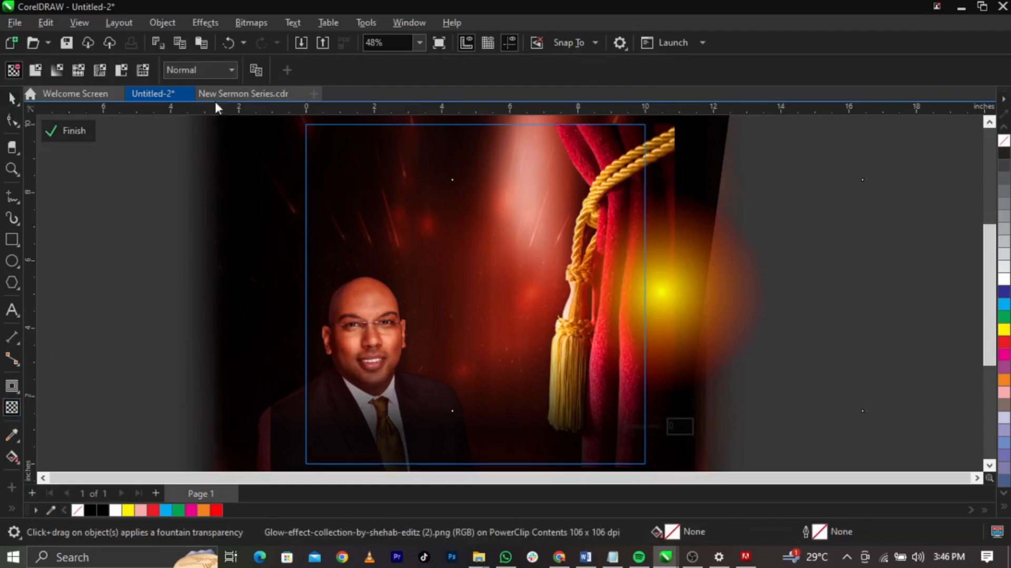
pyautogui.click(228, 73)
pyautogui.click(190, 357)
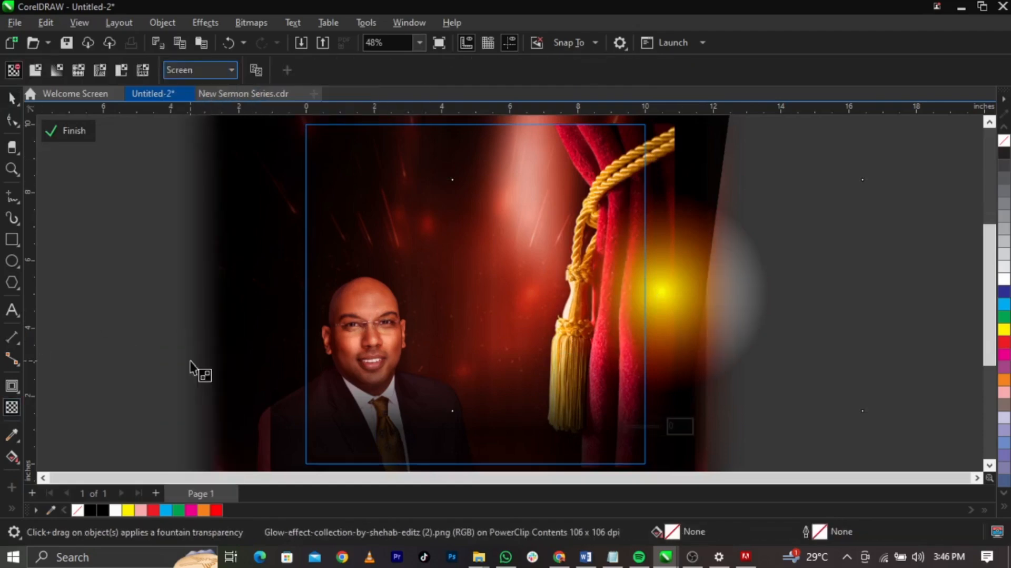
pyautogui.press('space')
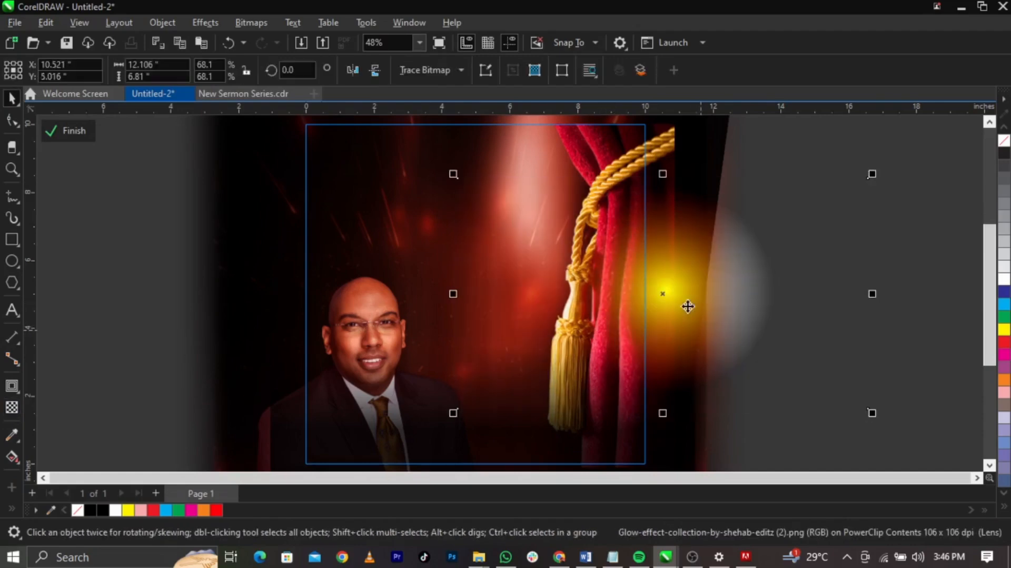
# Place an enlarged copy of the glow, about 14.6 by 8.2 in, beyond the flyer's lower-left edge and finish editing the PowerClip.
pyautogui.moveTo(872, 175); pyautogui.dragTo(916, 156)
pyautogui.moveTo(768, 287); pyautogui.dragTo(283, 380)
pyautogui.keyDown('ctrl'); pyautogui.click(872, 378); pyautogui.keyUp('ctrl')
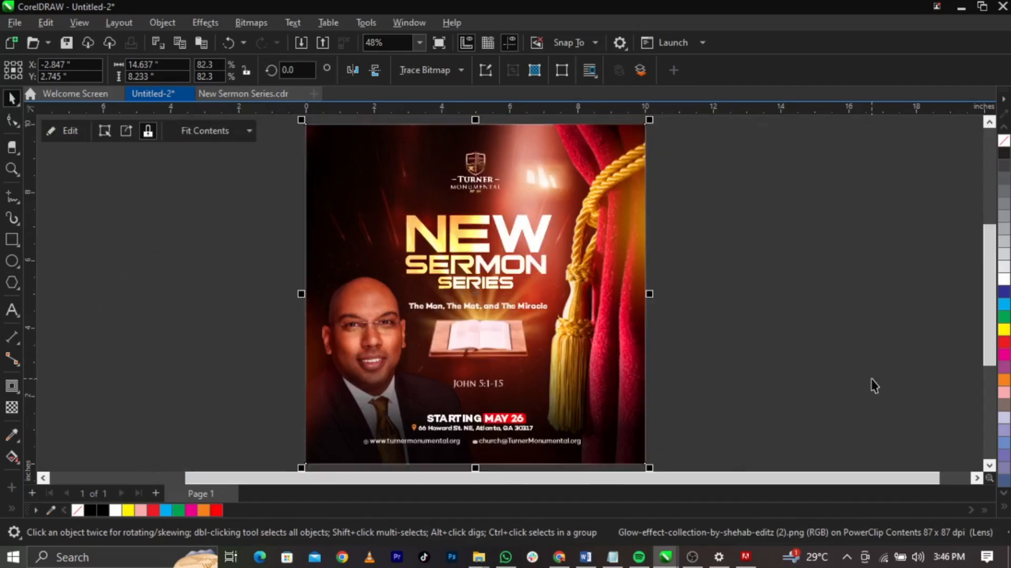
# Deselect everything and preview the flyer full-screen.
pyautogui.click(874, 378)
pyautogui.hscroll(-1, 873, 378)
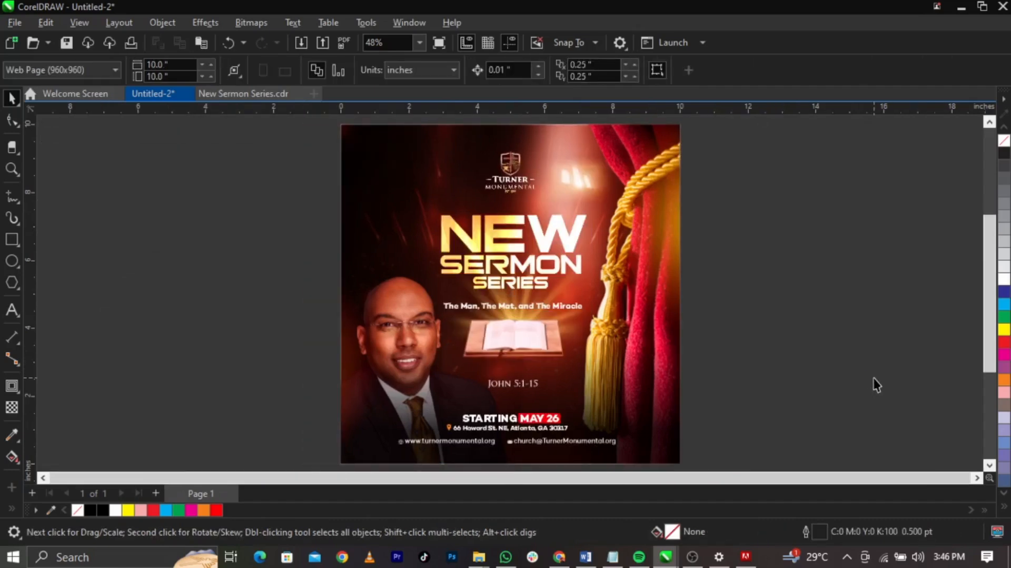
pyautogui.press('F9')
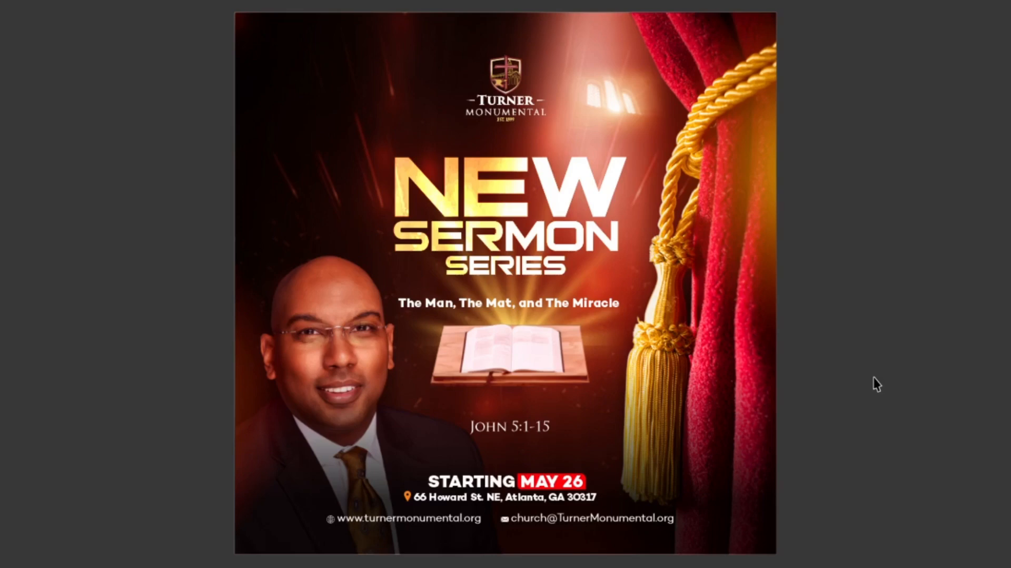